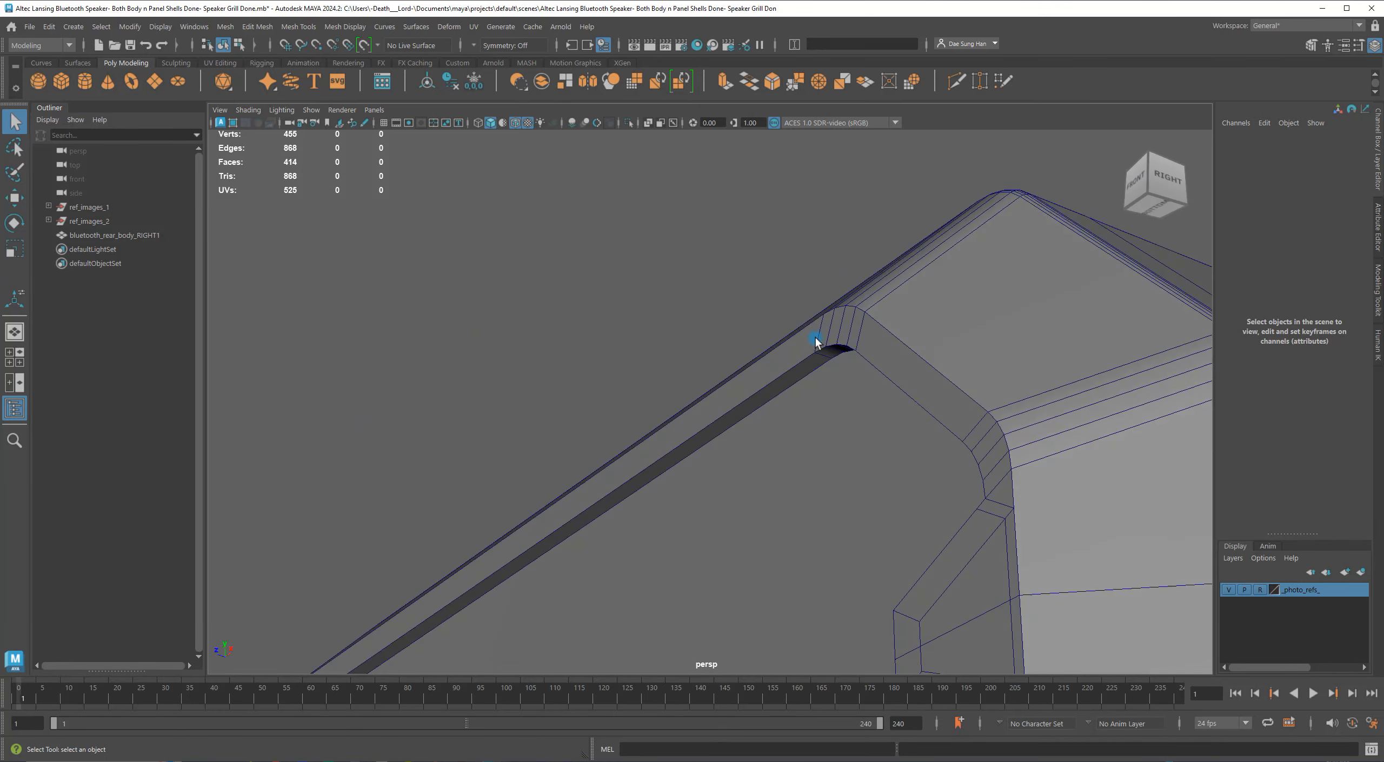
# Examine the rounded corner of the grill recess on the rear body mesh from several sides.
pyautogui.keyDown('alt'); pyautogui.moveTo(814, 349); pyautogui.dragTo(1050, 371, button='right'); pyautogui.keyUp('alt')
pyautogui.keyDown('alt'); pyautogui.moveTo(909, 306); pyautogui.dragTo(708, 411, button='middle'); pyautogui.keyUp('alt')
pyautogui.keyDown('alt'); pyautogui.moveTo(707, 411); pyautogui.dragTo(532, 527); pyautogui.keyUp('alt')
pyautogui.keyDown('alt'); pyautogui.moveTo(532, 527); pyautogui.dragTo(629, 426, button='middle'); pyautogui.keyUp('alt')
pyautogui.keyDown('alt'); pyautogui.moveTo(630, 427); pyautogui.dragTo(686, 316); pyautogui.keyUp('alt')
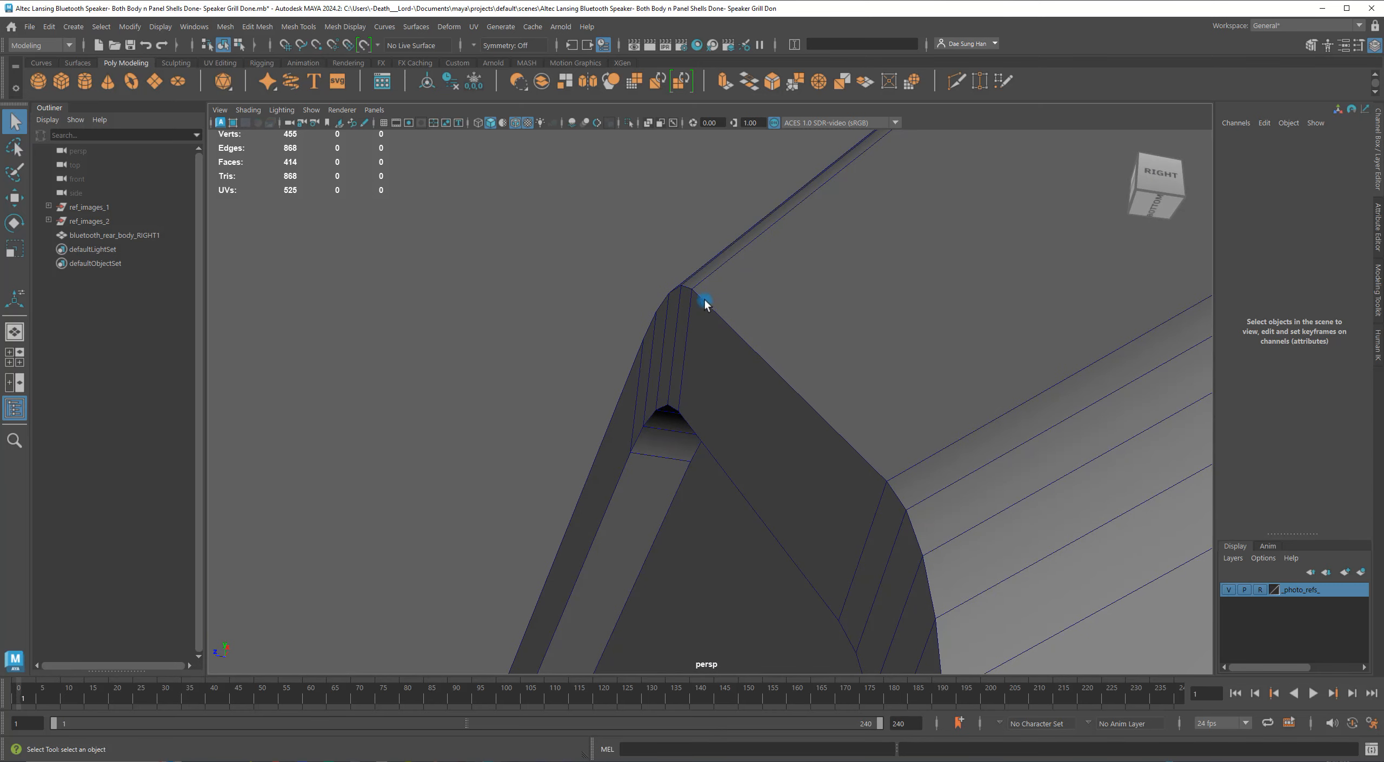
pyautogui.keyDown('alt'); pyautogui.moveTo(573, 444); pyautogui.dragTo(1048, 402); pyautogui.keyUp('alt')
pyautogui.click(815, 520)
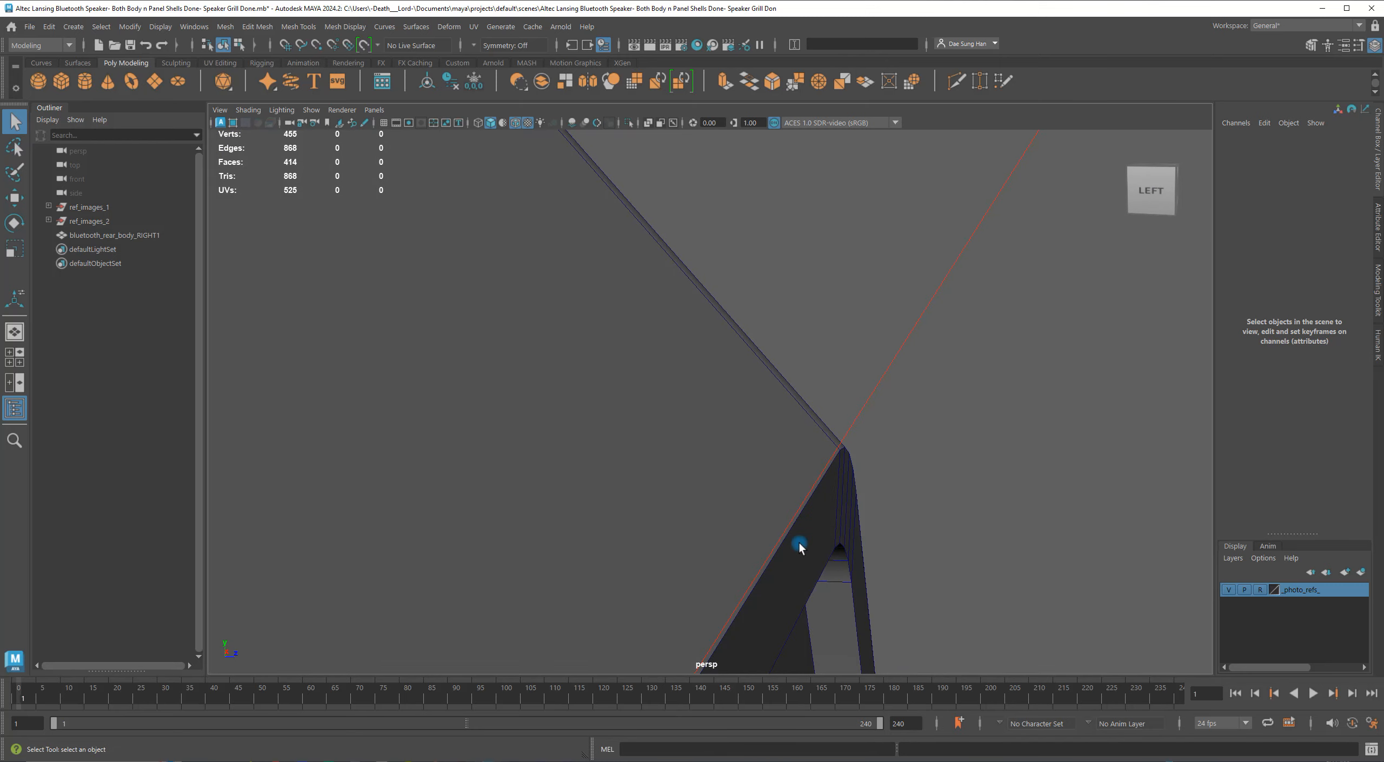
pyautogui.keyDown('alt'); pyautogui.moveTo(1033, 503); pyautogui.dragTo(658, 466); pyautogui.keyUp('alt')
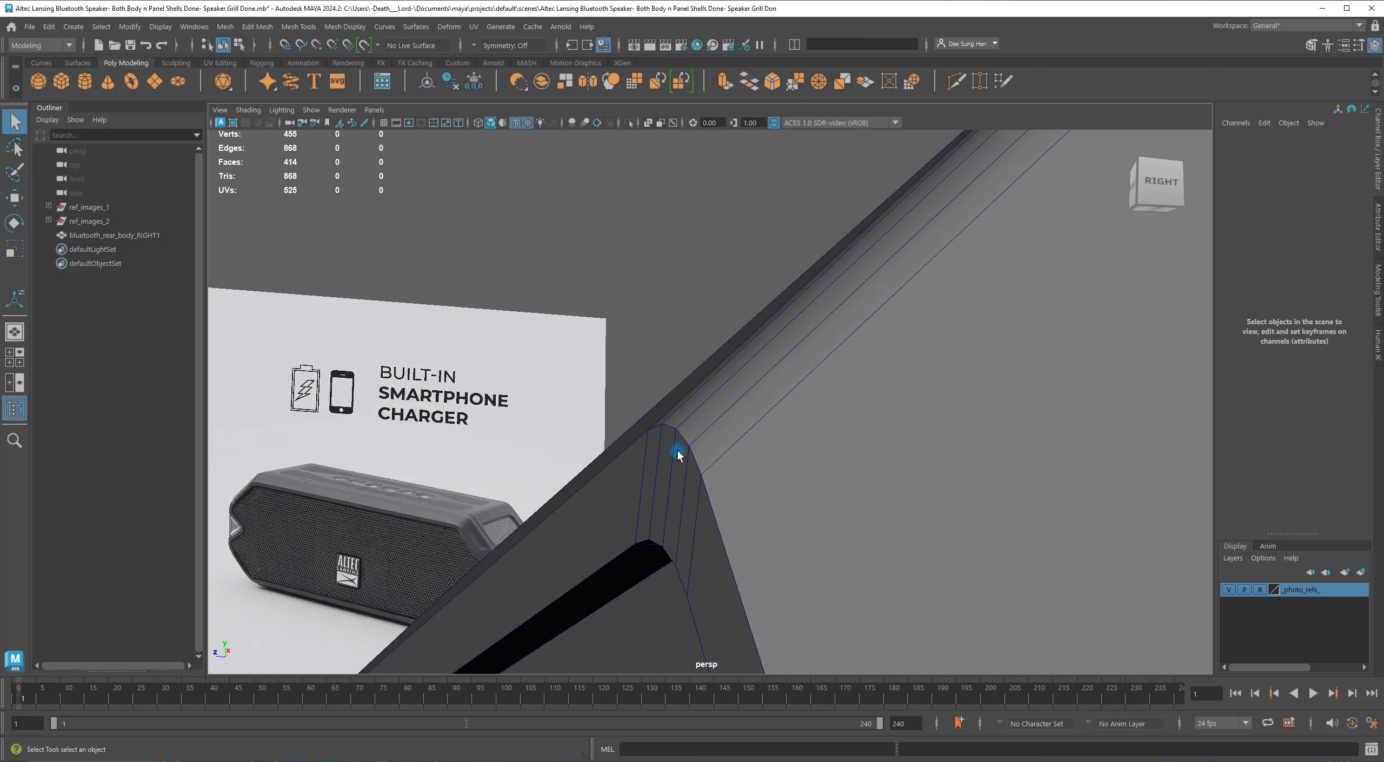
pyautogui.keyDown('alt'); pyautogui.moveTo(675, 453); pyautogui.dragTo(461, 480); pyautogui.keyUp('alt')
pyautogui.keyDown('alt'); pyautogui.moveTo(441, 436); pyautogui.dragTo(606, 405, button='middle'); pyautogui.keyUp('alt')
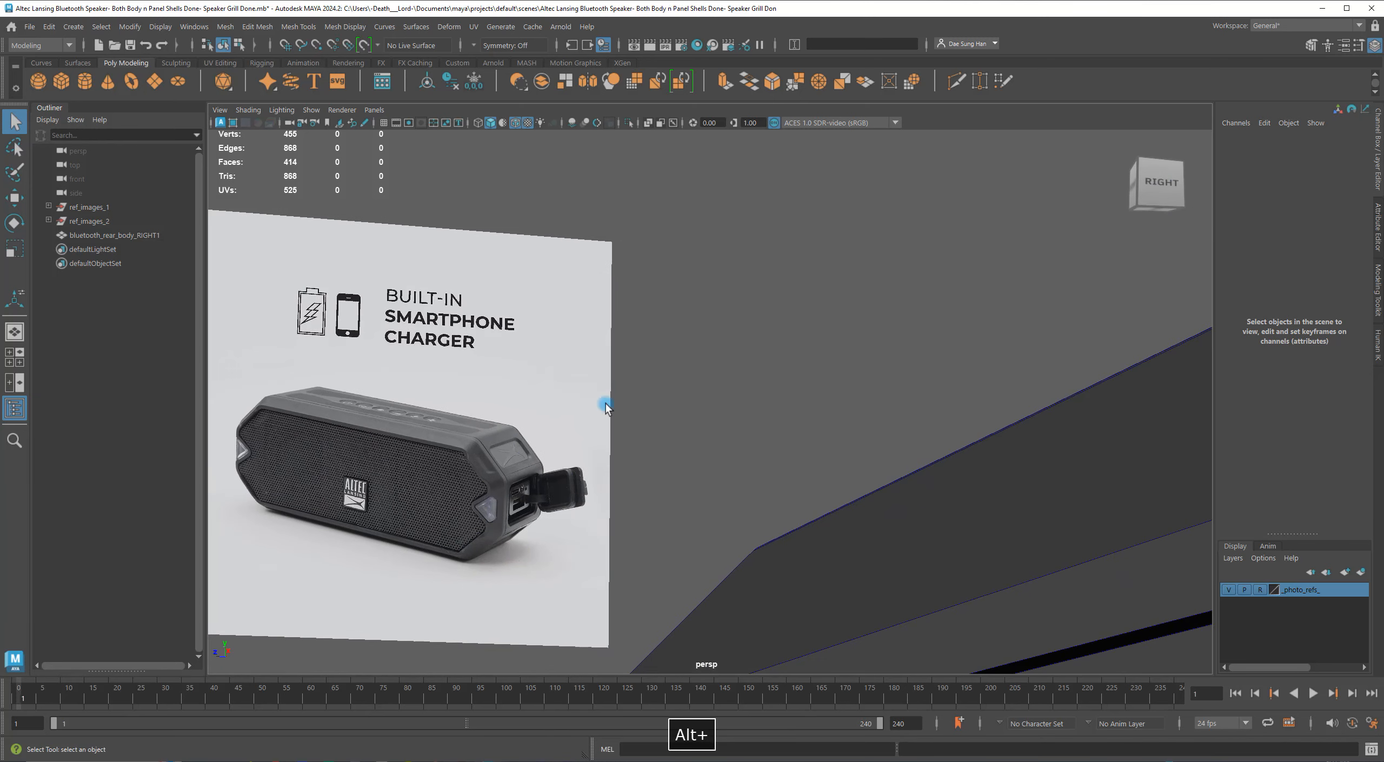
# Examine the bevelled grill rim, its corner and the triangular light notch in the ref_images_2 photo of the speaker.
pyautogui.click(91, 221)
pyautogui.scroll(10, 507, 386)
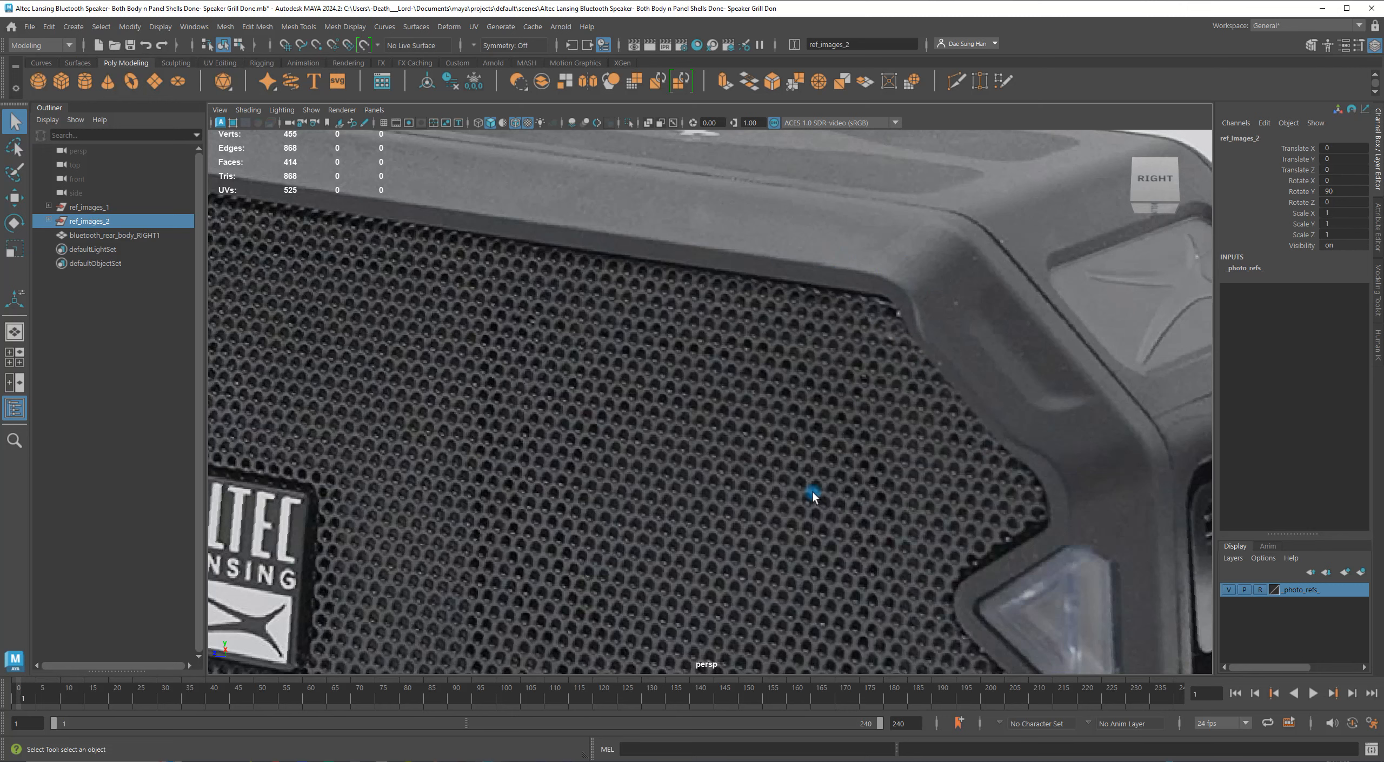
pyautogui.keyDown('alt'); pyautogui.moveTo(814, 497); pyautogui.dragTo(738, 454, button='right'); pyautogui.keyUp('alt')
pyautogui.keyDown('alt'); pyautogui.moveTo(689, 343); pyautogui.dragTo(809, 357, button='right'); pyautogui.keyUp('alt')
pyautogui.keyDown('alt'); pyautogui.moveTo(809, 357); pyautogui.dragTo(715, 424, button='middle'); pyautogui.keyUp('alt')
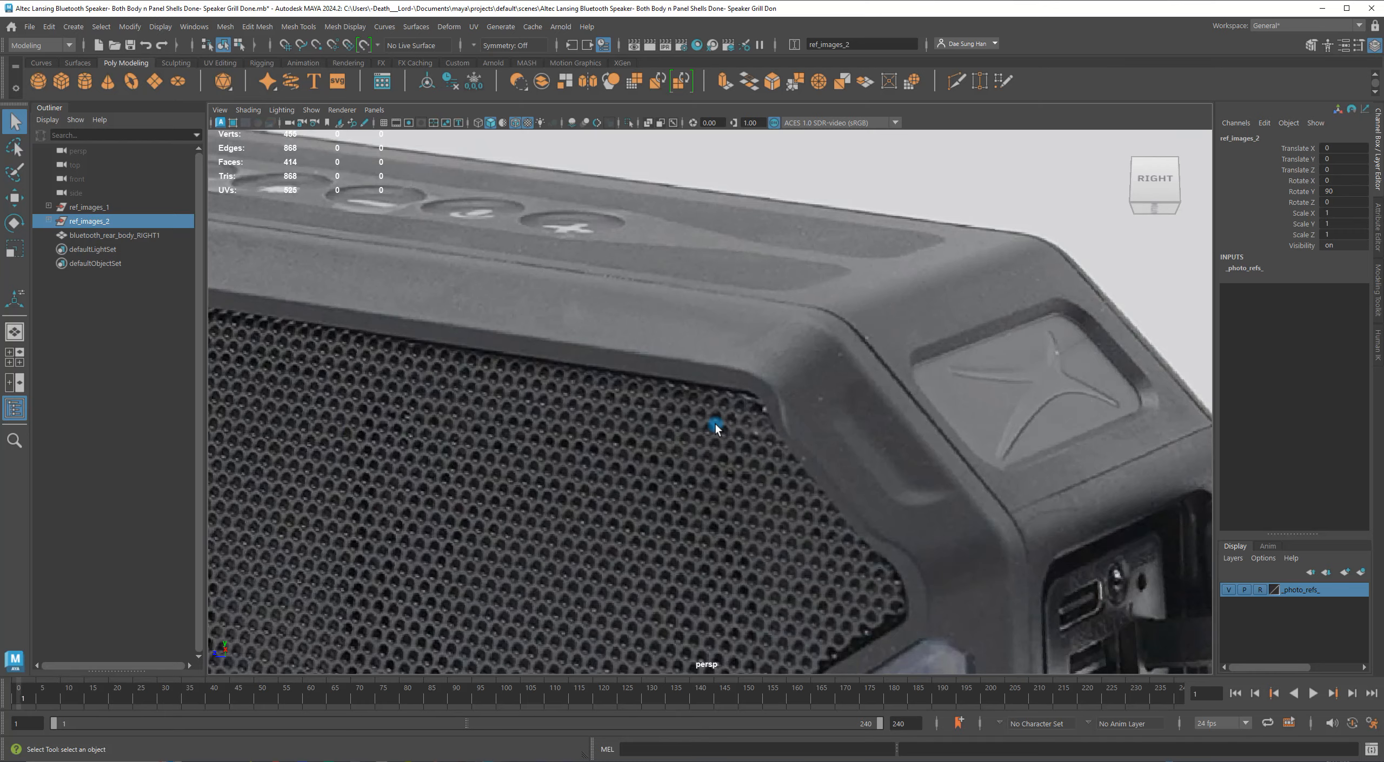
pyautogui.keyDown('alt'); pyautogui.moveTo(1026, 481); pyautogui.dragTo(753, 456, button='right'); pyautogui.keyUp('alt')
pyautogui.keyDown('alt'); pyautogui.moveTo(753, 457); pyautogui.dragTo(827, 432); pyautogui.keyUp('alt')
pyautogui.keyDown('alt'); pyautogui.moveTo(828, 432); pyautogui.dragTo(1082, 498, button='right'); pyautogui.keyUp('alt')
pyautogui.keyDown('alt'); pyautogui.moveTo(1038, 454); pyautogui.dragTo(721, 444, button='middle'); pyautogui.keyUp('alt')
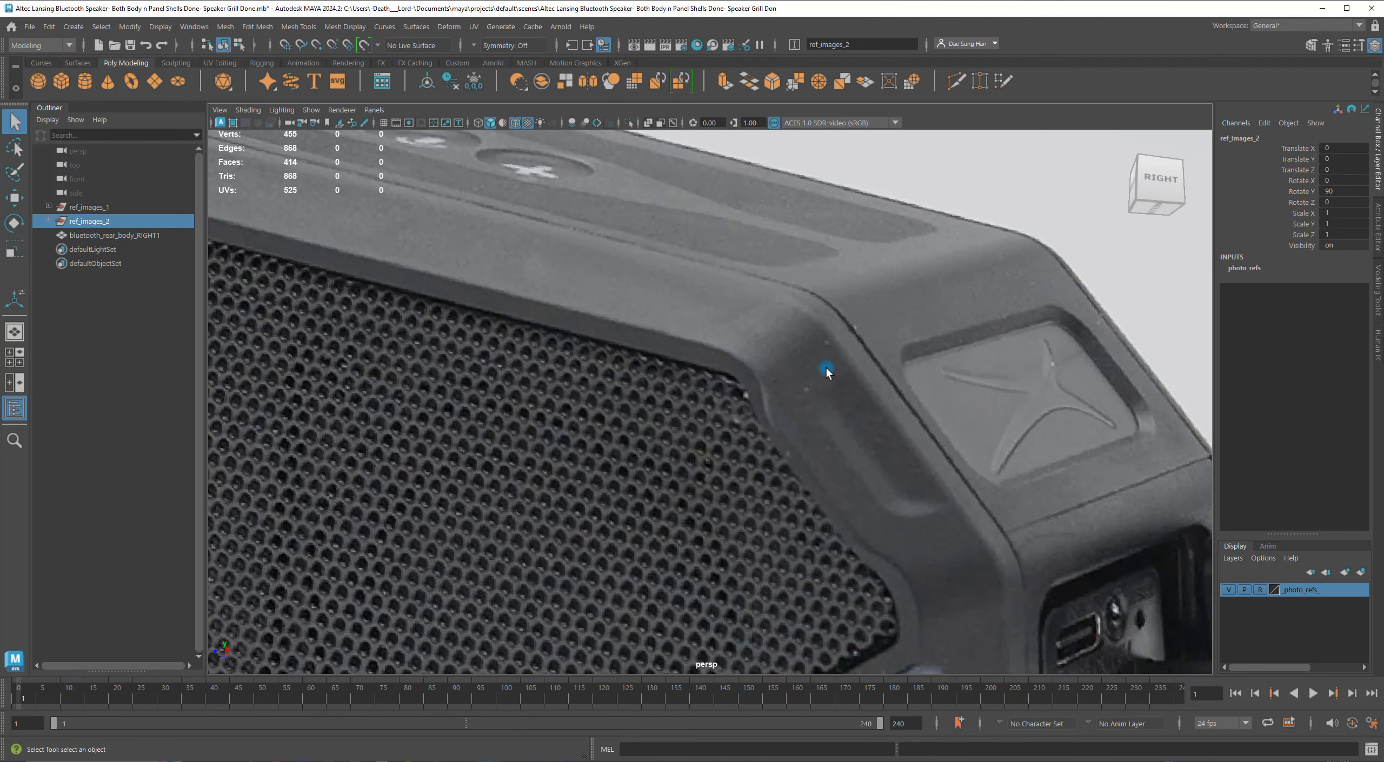
pyautogui.keyDown('alt'); pyautogui.moveTo(826, 368); pyautogui.dragTo(566, 347, button='right'); pyautogui.keyUp('alt')
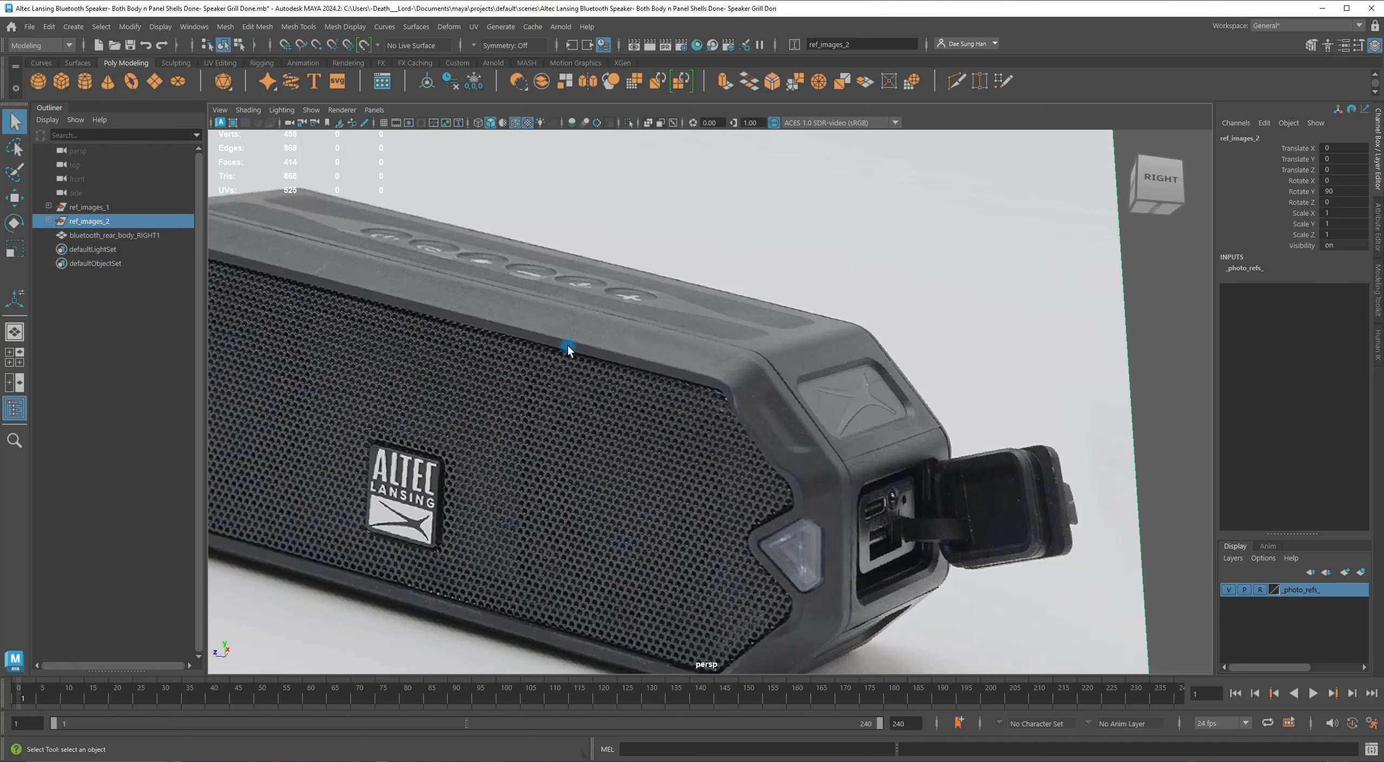
pyautogui.keyDown('alt'); pyautogui.moveTo(636, 346); pyautogui.dragTo(960, 439, button='right'); pyautogui.keyUp('alt')
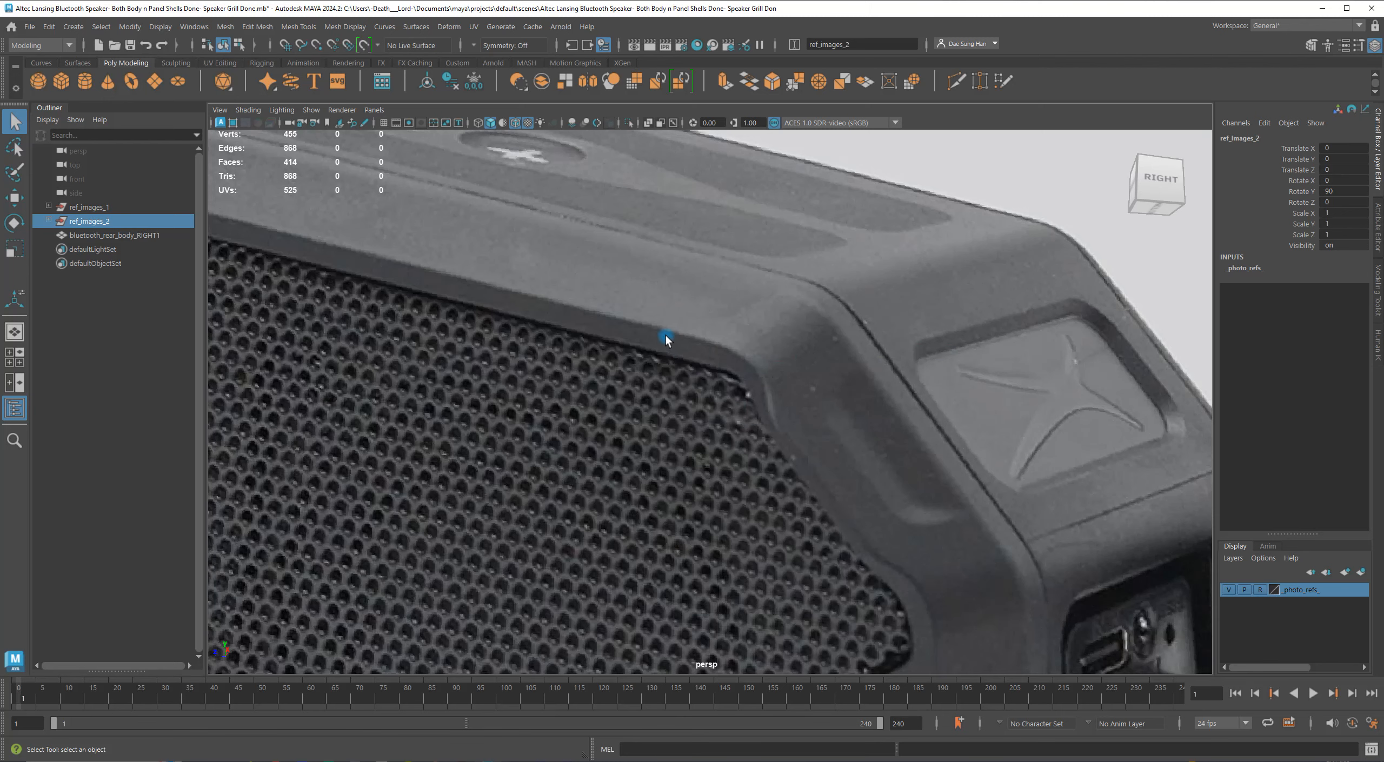
pyautogui.keyDown('alt'); pyautogui.moveTo(807, 378); pyautogui.dragTo(700, 325, button='right'); pyautogui.keyUp('alt')
pyautogui.keyDown('alt'); pyautogui.moveTo(699, 325); pyautogui.dragTo(712, 292, button='middle'); pyautogui.keyUp('alt')
pyautogui.keyDown('alt'); pyautogui.moveTo(689, 326); pyautogui.dragTo(708, 327); pyautogui.keyUp('alt')
pyautogui.keyDown('alt'); pyautogui.moveTo(708, 327); pyautogui.dragTo(865, 351, button='right'); pyautogui.keyUp('alt')
pyautogui.keyDown('alt'); pyautogui.moveTo(503, 292); pyautogui.dragTo(610, 346, button='middle'); pyautogui.keyUp('alt')
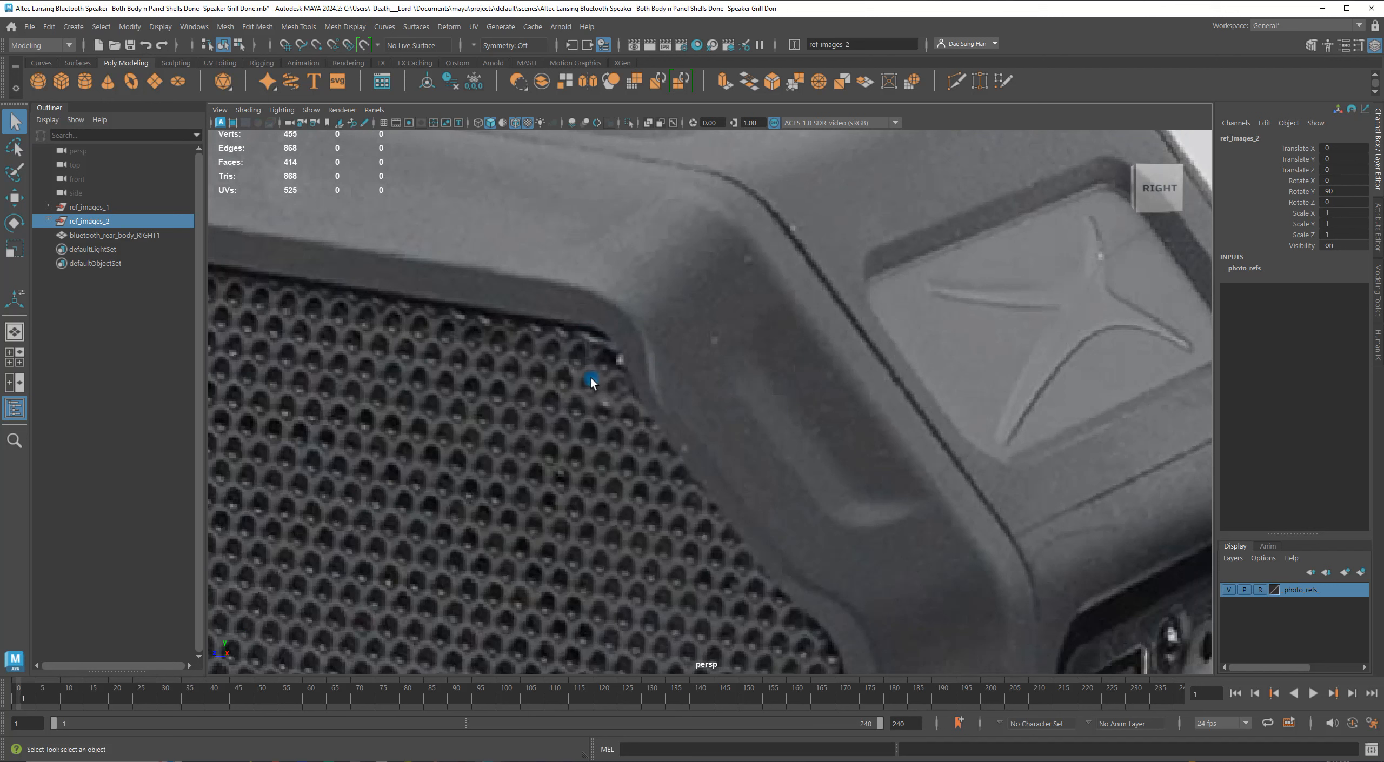
pyautogui.keyDown('alt'); pyautogui.moveTo(705, 368); pyautogui.dragTo(578, 368, button='right'); pyautogui.keyUp('alt')
pyautogui.keyDown('alt'); pyautogui.moveTo(466, 269); pyautogui.dragTo(442, 289, button='middle'); pyautogui.keyUp('alt')
pyautogui.keyDown('alt'); pyautogui.moveTo(442, 289); pyautogui.dragTo(581, 361, button='right'); pyautogui.keyUp('alt')
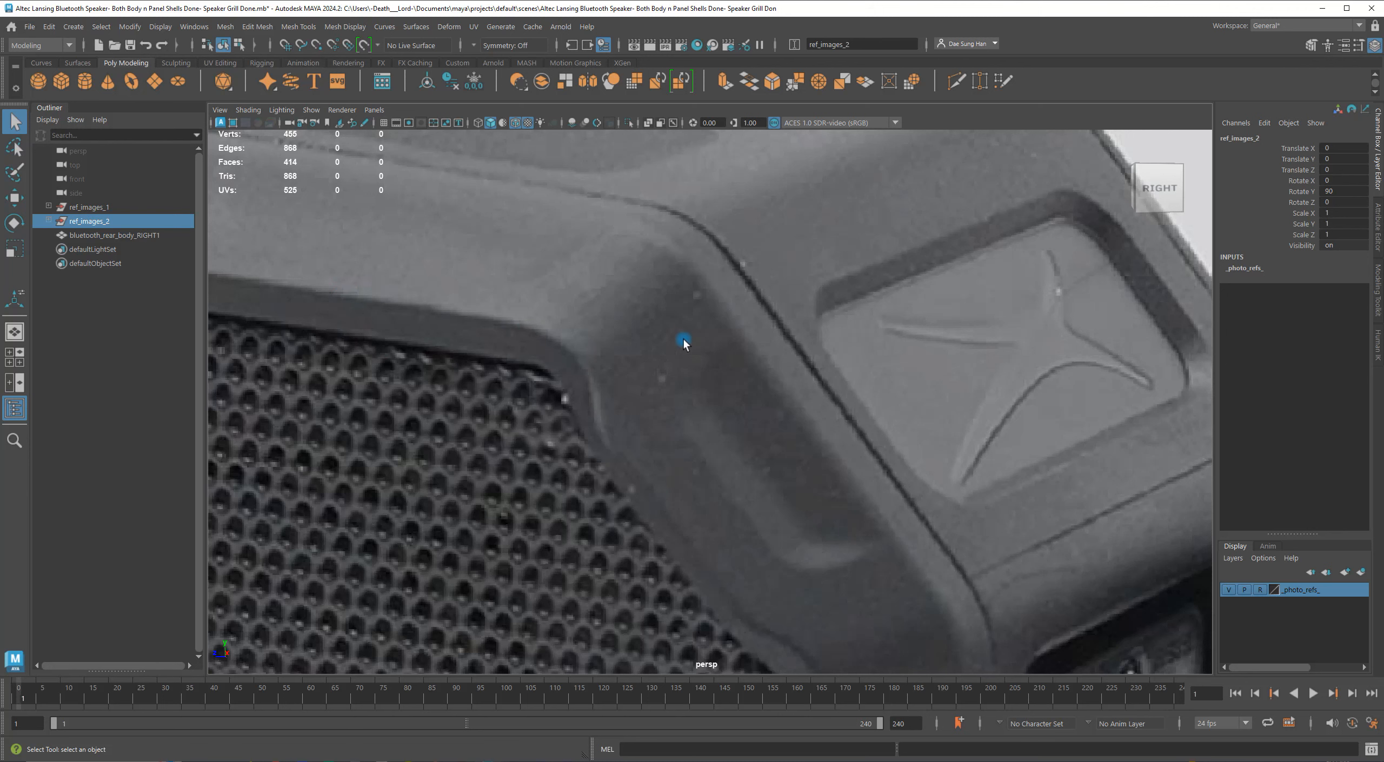
pyautogui.keyDown('alt'); pyautogui.moveTo(711, 347); pyautogui.dragTo(799, 313, button='right'); pyautogui.keyUp('alt')
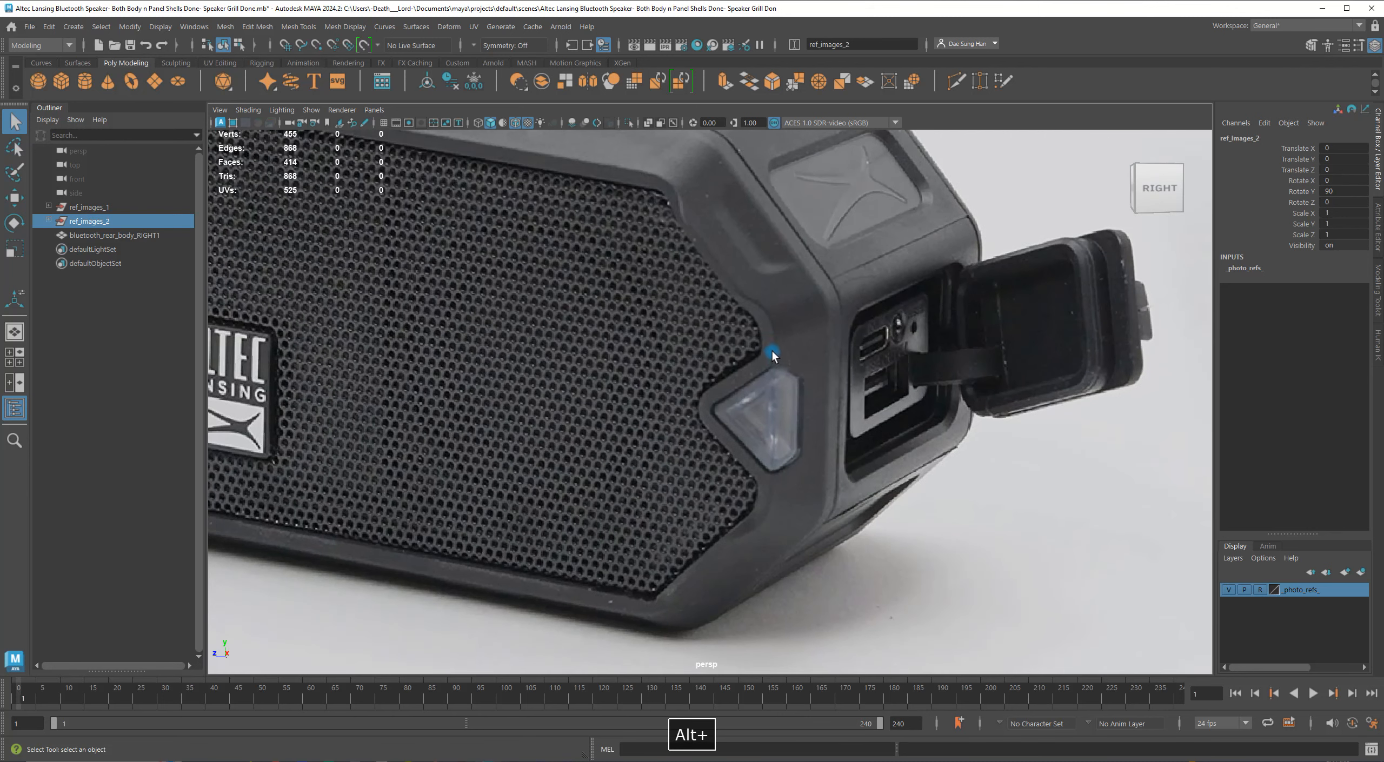
# Select the bluetooth_rear_body_RIGHT1 mesh and frame it in the view.
pyautogui.keyDown('alt'); pyautogui.moveTo(816, 294); pyautogui.dragTo(1094, 459, button='middle'); pyautogui.keyUp('alt')
pyautogui.keyDown('alt'); pyautogui.moveTo(781, 352); pyautogui.dragTo(764, 514, button='right'); pyautogui.keyUp('alt')
pyautogui.click(765, 515)
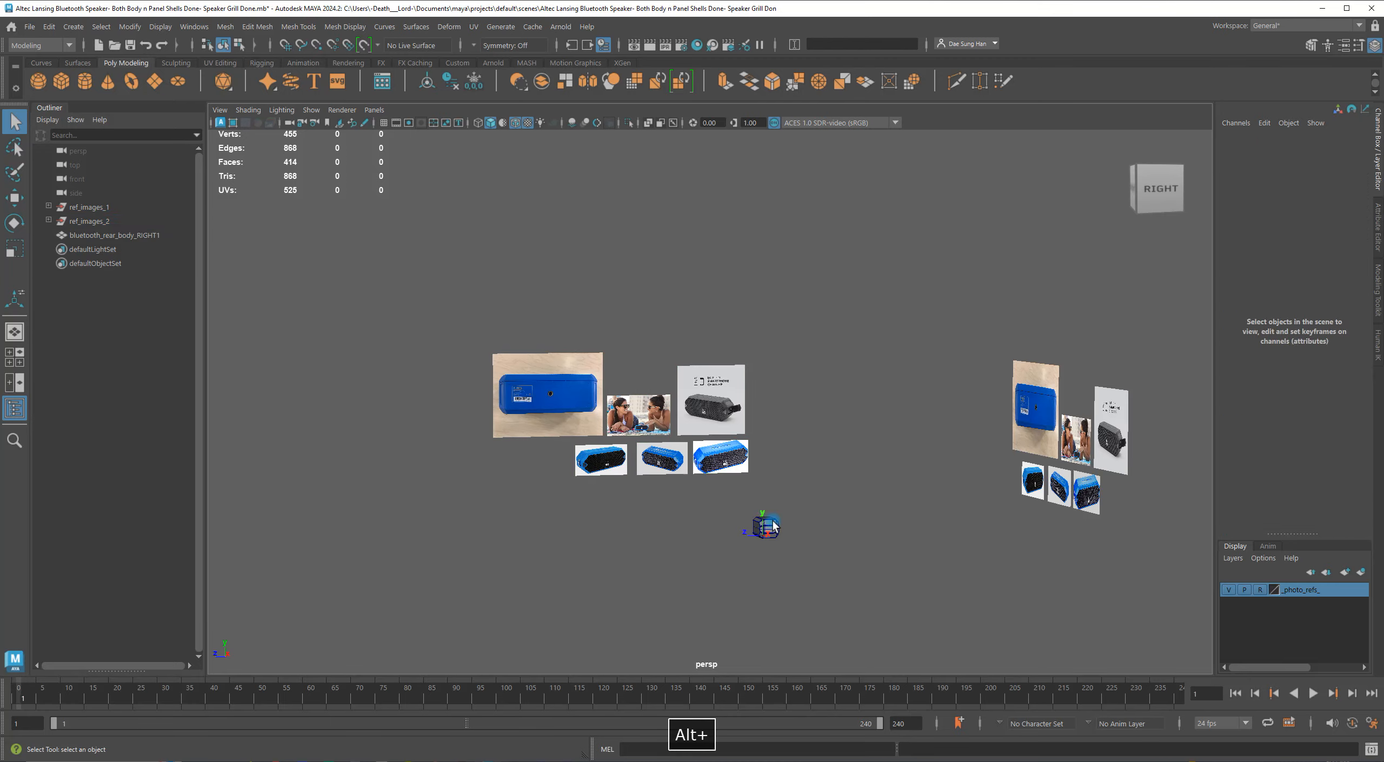
pyautogui.click(768, 521)
pyautogui.press('f')
pyautogui.keyDown('alt'); pyautogui.moveTo(757, 515); pyautogui.dragTo(708, 433); pyautogui.keyUp('alt')
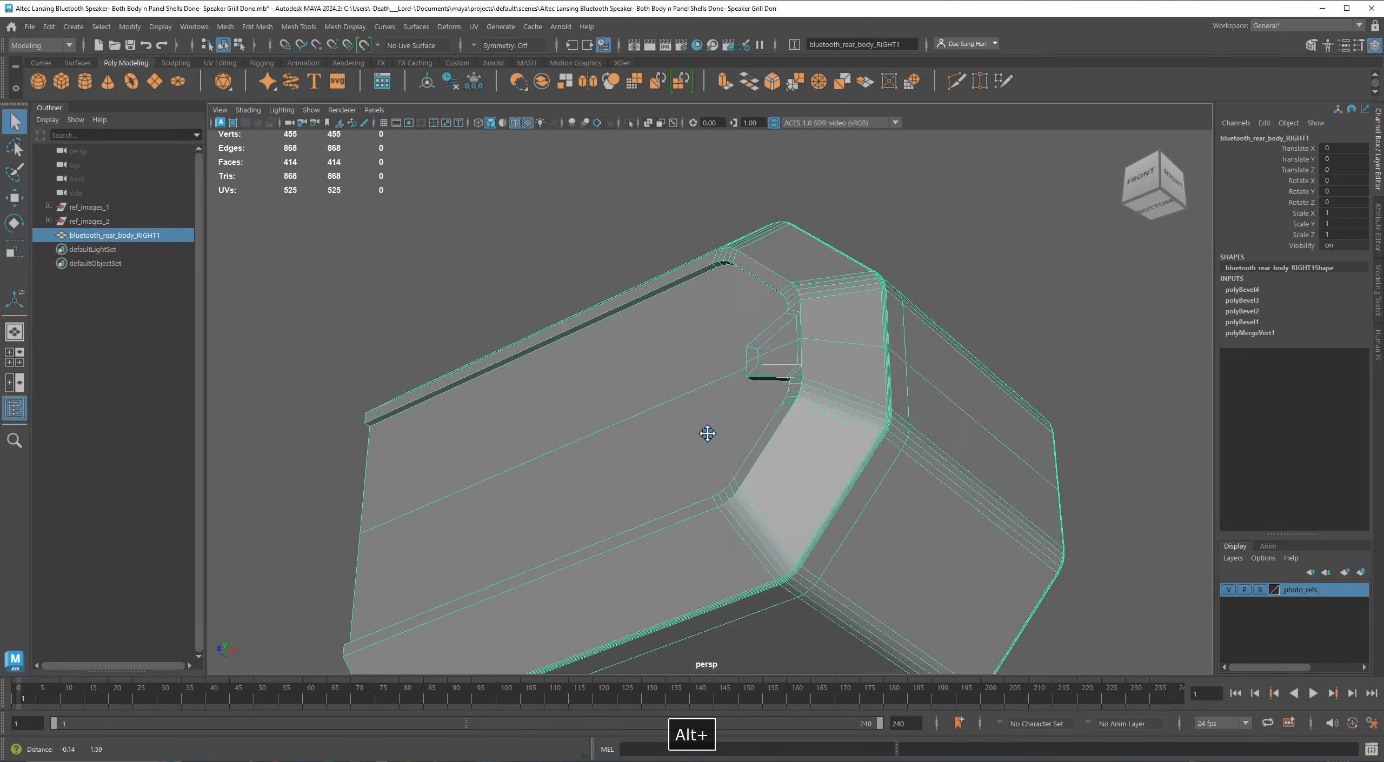
# In edge mode, select the outer and inner edge runs along the upper rim of the grill opening.
pyautogui.keyDown('alt'); pyautogui.moveTo(707, 432); pyautogui.dragTo(955, 404, button='right'); pyautogui.keyUp('alt')
pyautogui.keyDown('alt'); pyautogui.moveTo(955, 404); pyautogui.dragTo(634, 323); pyautogui.keyUp('alt')
pyautogui.moveTo(541, 336); pyautogui.dragTo(532, 178, button='right')
pyautogui.doubleClick(526, 354)
pyautogui.keyDown('alt'); pyautogui.moveTo(526, 352); pyautogui.dragTo(871, 294); pyautogui.keyUp('alt')
pyautogui.keyDown('shift'); pyautogui.click(871, 285); pyautogui.keyUp('shift')
pyautogui.keyDown('alt'); pyautogui.moveTo(1177, 331); pyautogui.dragTo(800, 311); pyautogui.keyUp('alt')
pyautogui.press('w')
pyautogui.press('f')
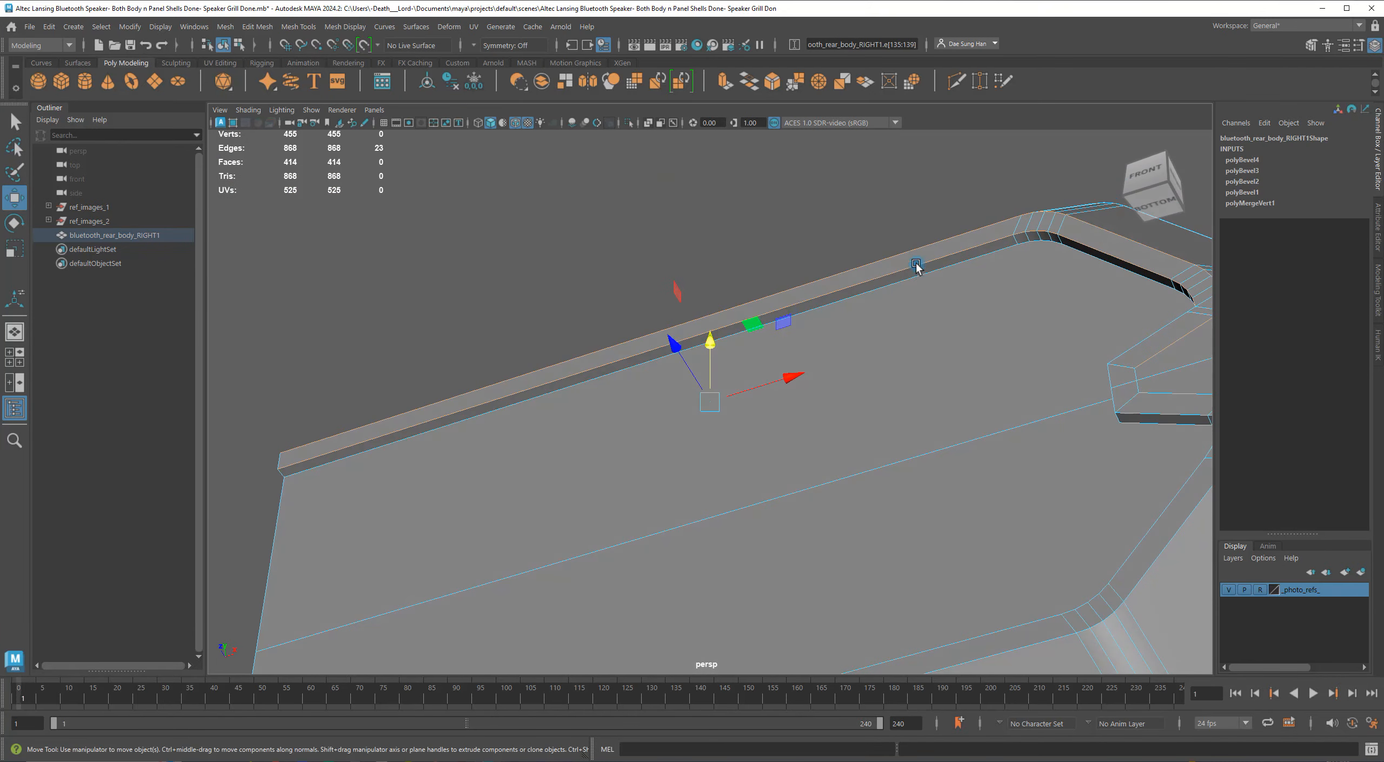
# Save an incremental version of the scene with the Move tool active.
pyautogui.keyDown('alt'); pyautogui.moveTo(915, 263); pyautogui.dragTo(717, 364, button='middle'); pyautogui.keyUp('alt')
pyautogui.keyDown('alt'); pyautogui.moveTo(717, 364); pyautogui.dragTo(791, 377, button='right'); pyautogui.keyUp('alt')
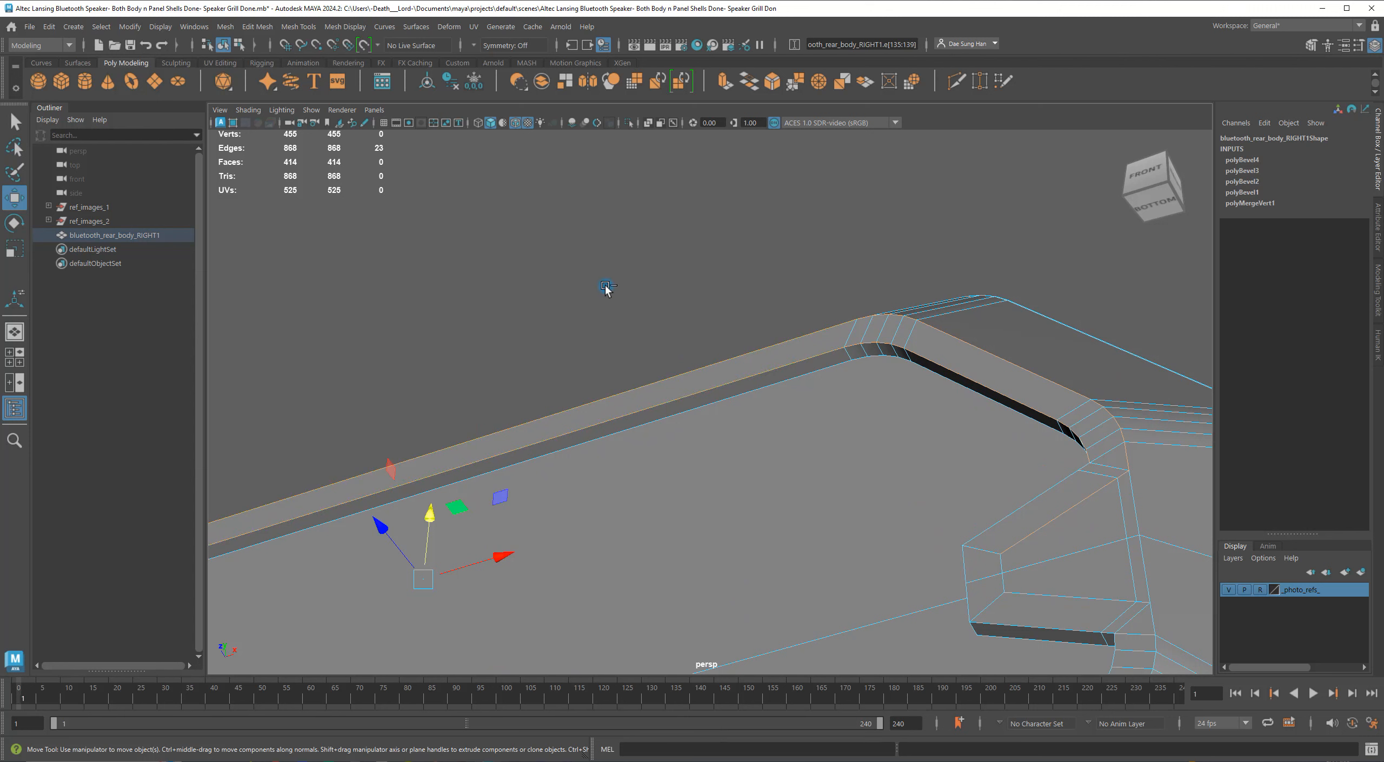
pyautogui.hotkey('ctrl', 'alt', 's')
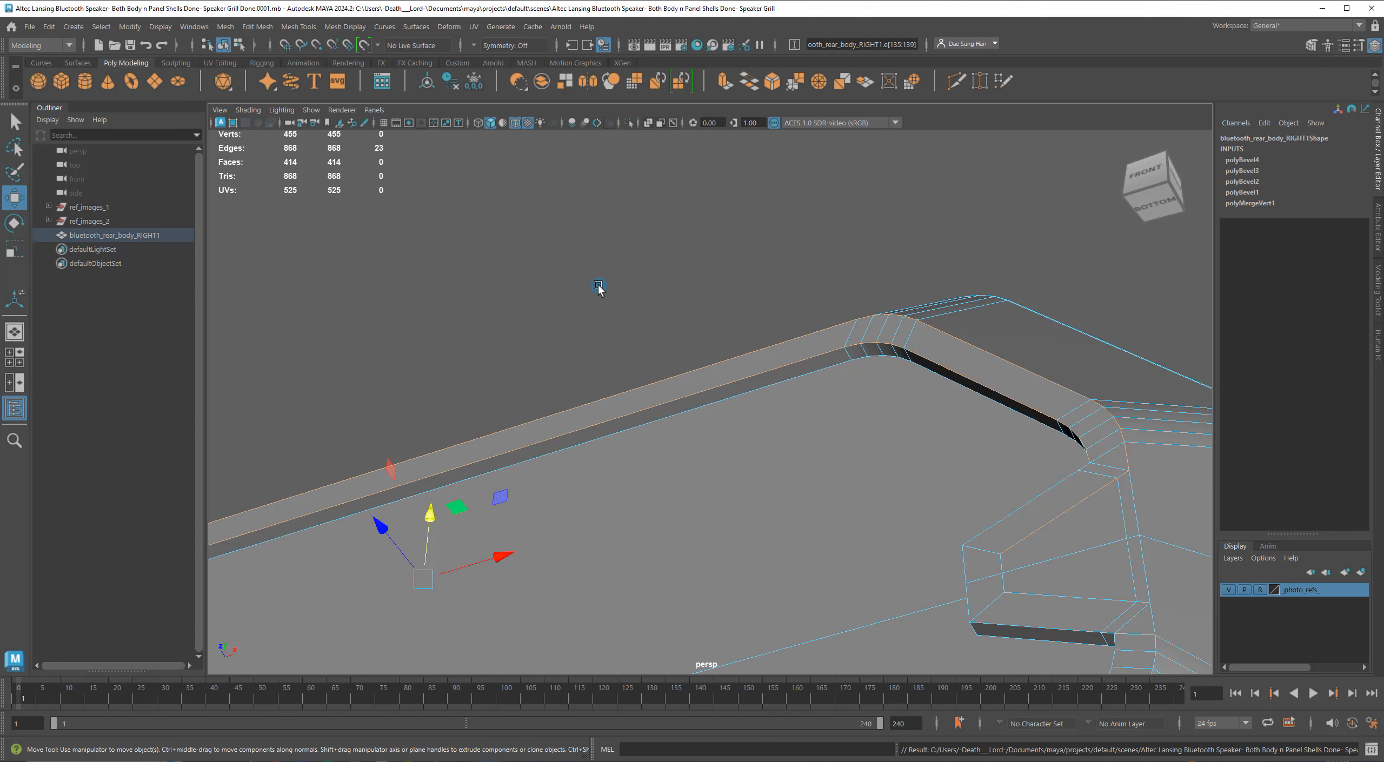
pyautogui.press('w')
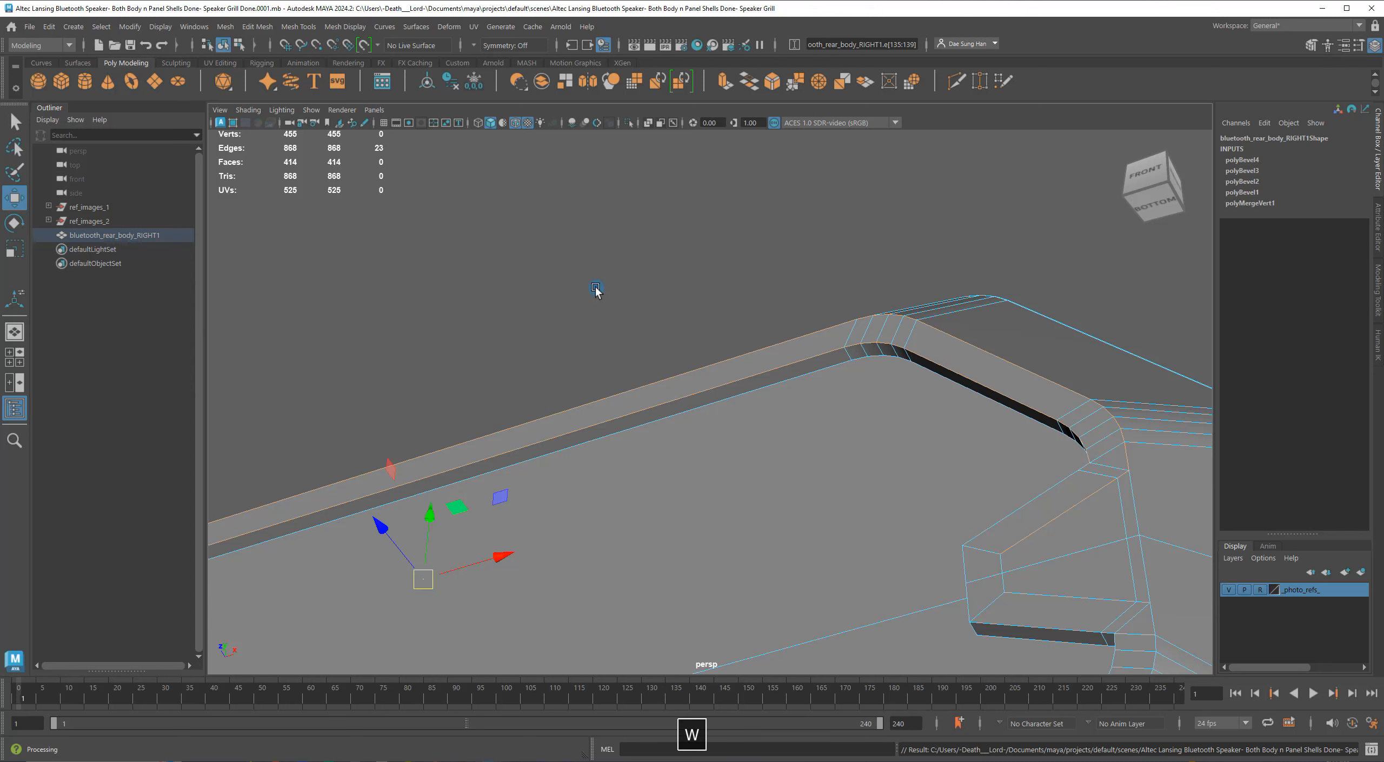
pyautogui.keyDown('alt'); pyautogui.moveTo(783, 313); pyautogui.dragTo(1045, 373, button='right'); pyautogui.keyUp('alt')
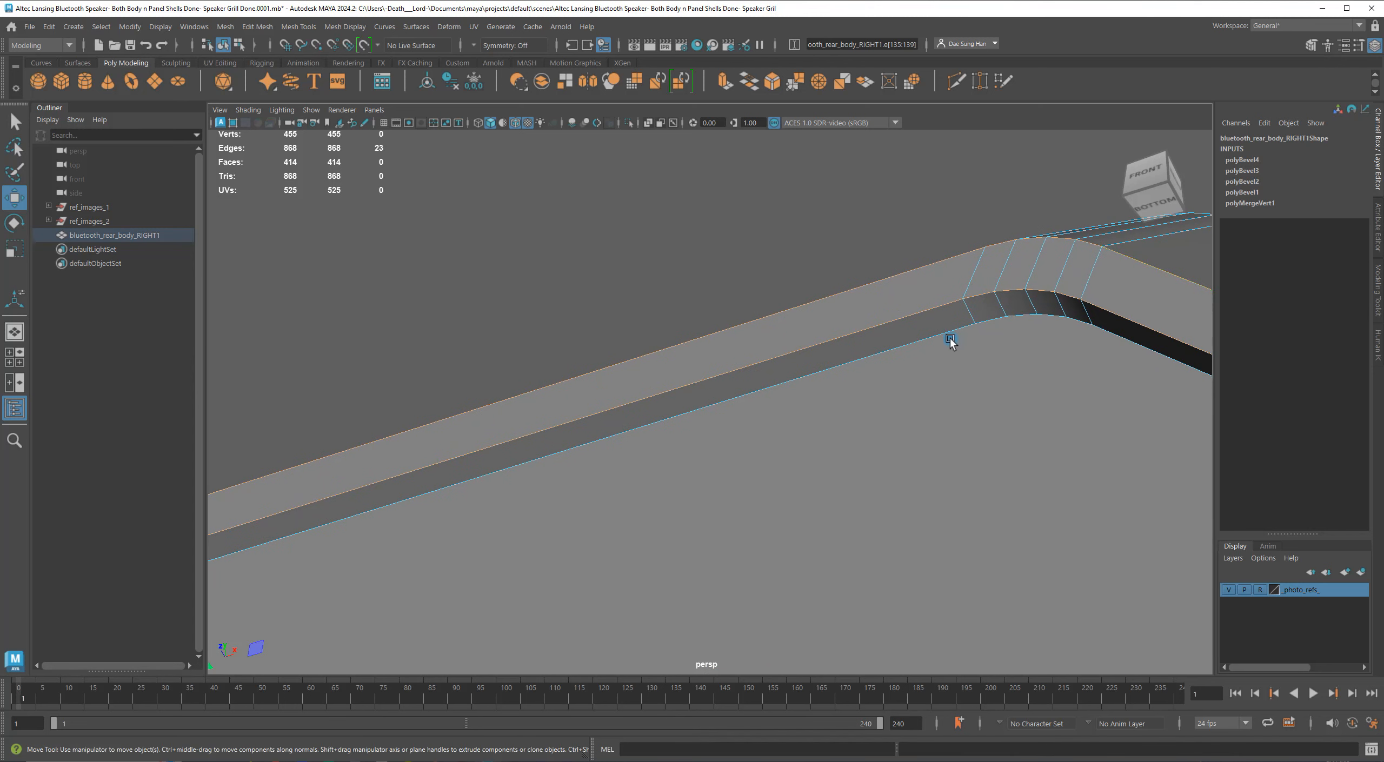
pyautogui.keyDown('shift'); pyautogui.click(950, 332); pyautogui.keyUp('shift')
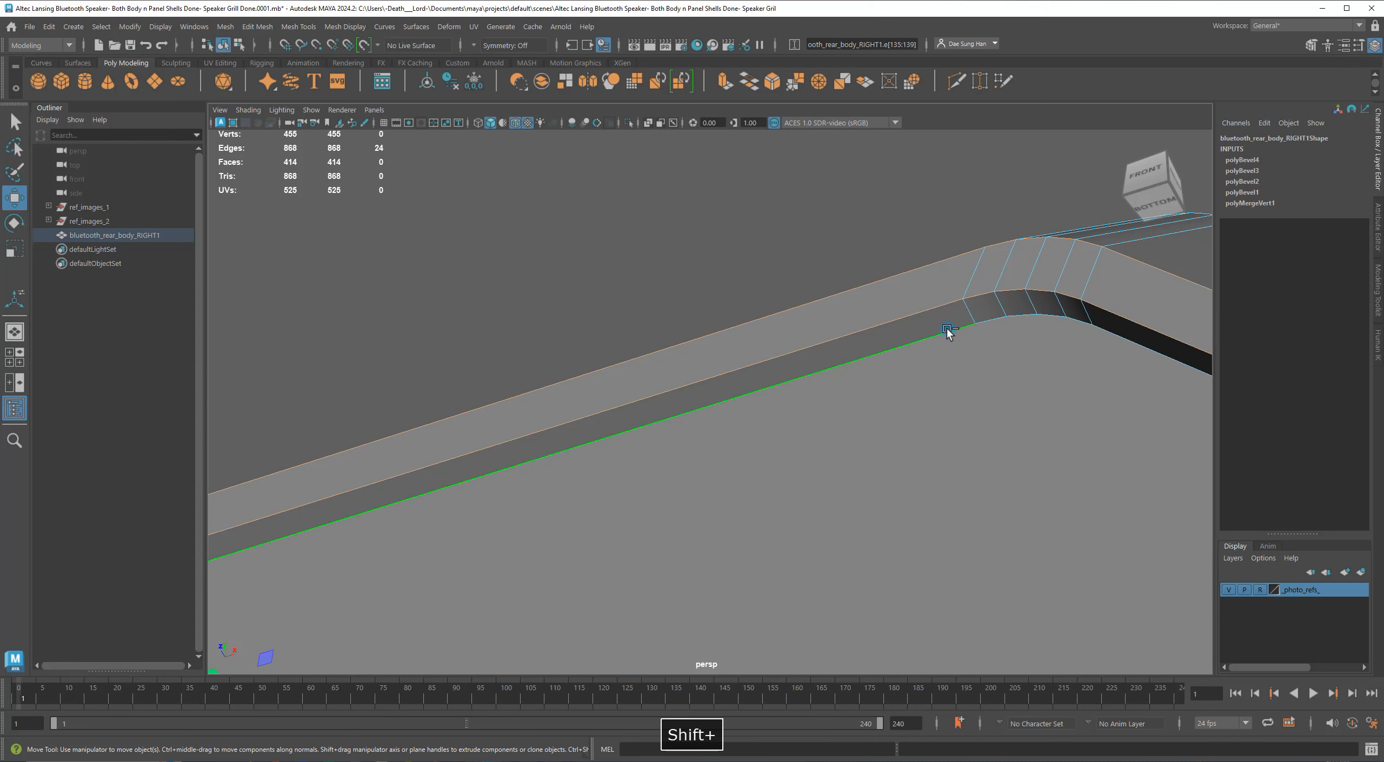
pyautogui.keyDown('alt'); pyautogui.moveTo(917, 346); pyautogui.dragTo(817, 428, button='right'); pyautogui.keyUp('alt')
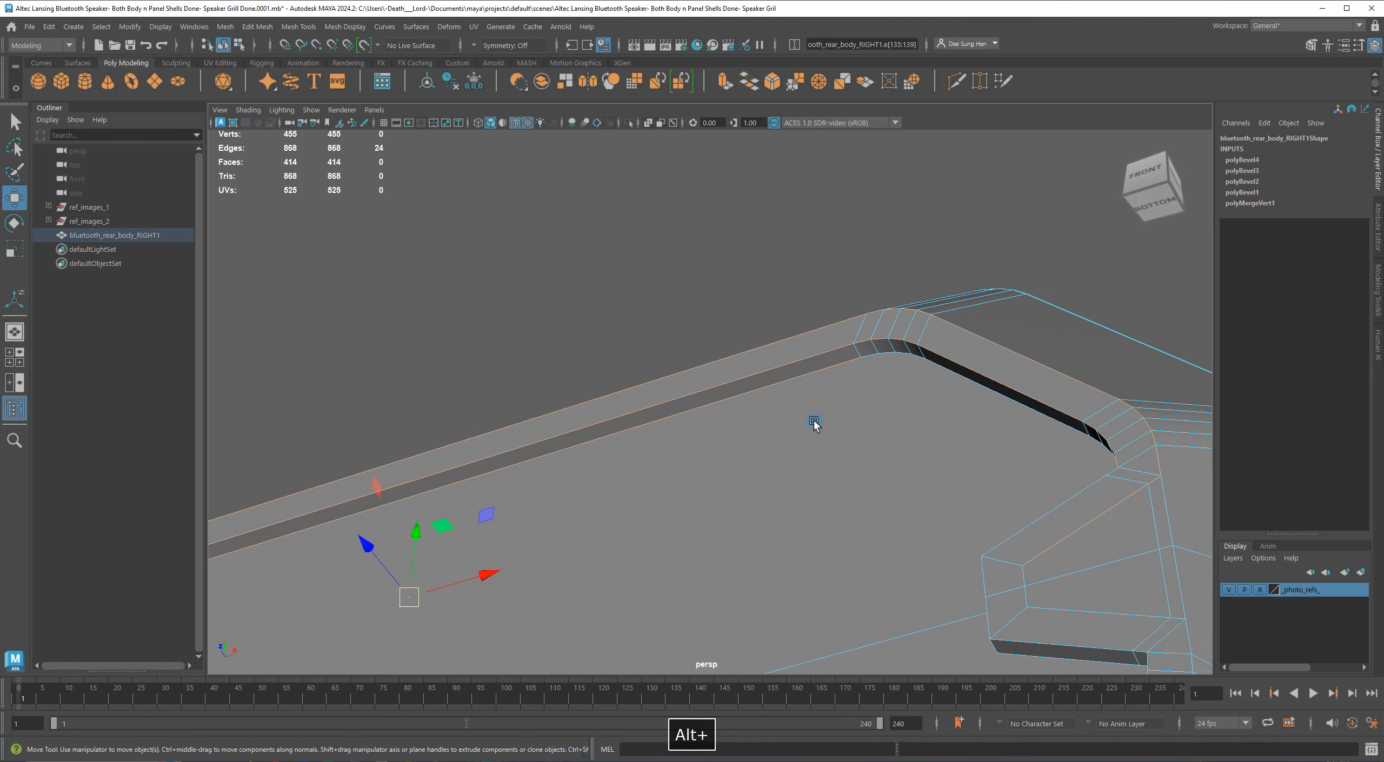
pyautogui.press('z')
# Remove the stray edges at the triangular notch from the rim edge selection.
pyautogui.keyDown('alt'); pyautogui.moveTo(597, 292); pyautogui.dragTo(825, 439); pyautogui.keyUp('alt')
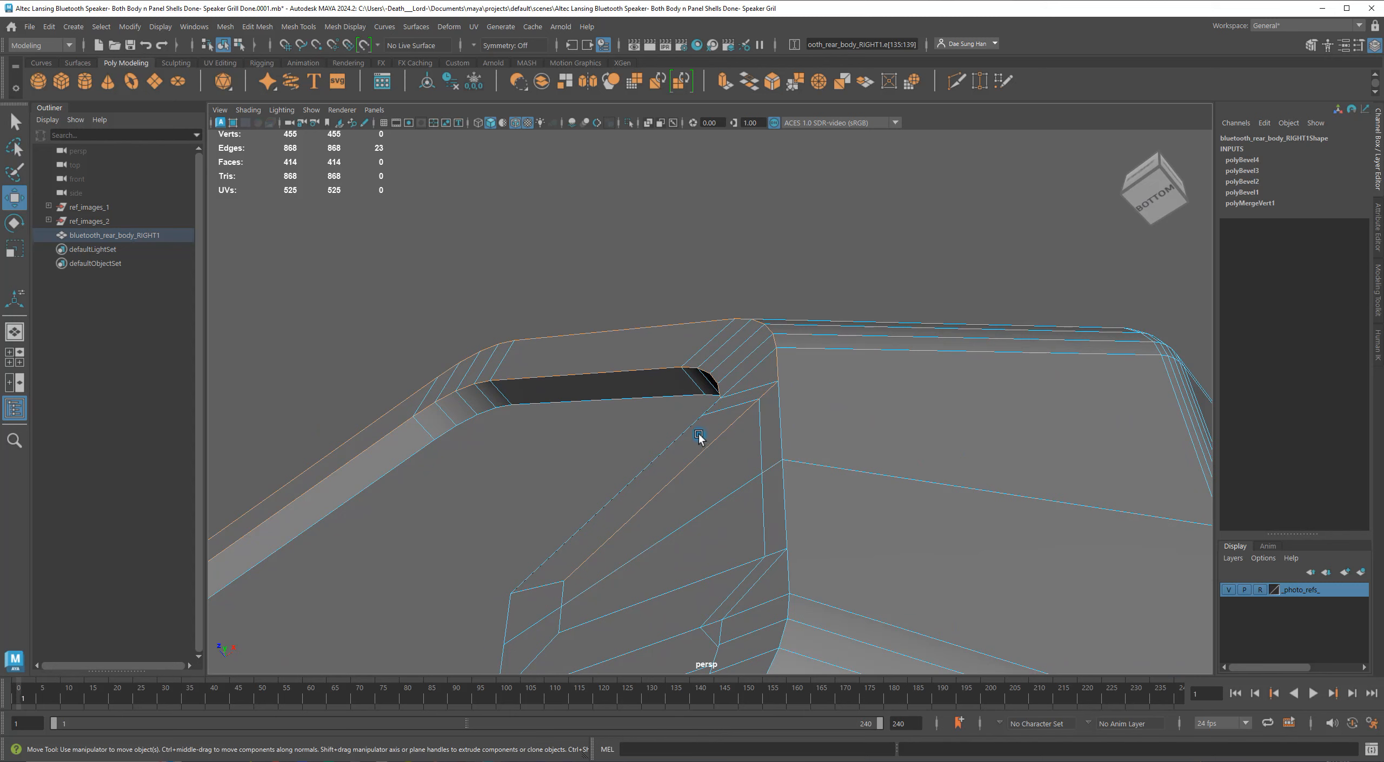
pyautogui.keyDown('alt'); pyautogui.moveTo(588, 523); pyautogui.dragTo(701, 420); pyautogui.keyUp('alt')
pyautogui.keyDown('alt'); pyautogui.moveTo(701, 420); pyautogui.dragTo(1009, 445, button='right'); pyautogui.keyUp('alt')
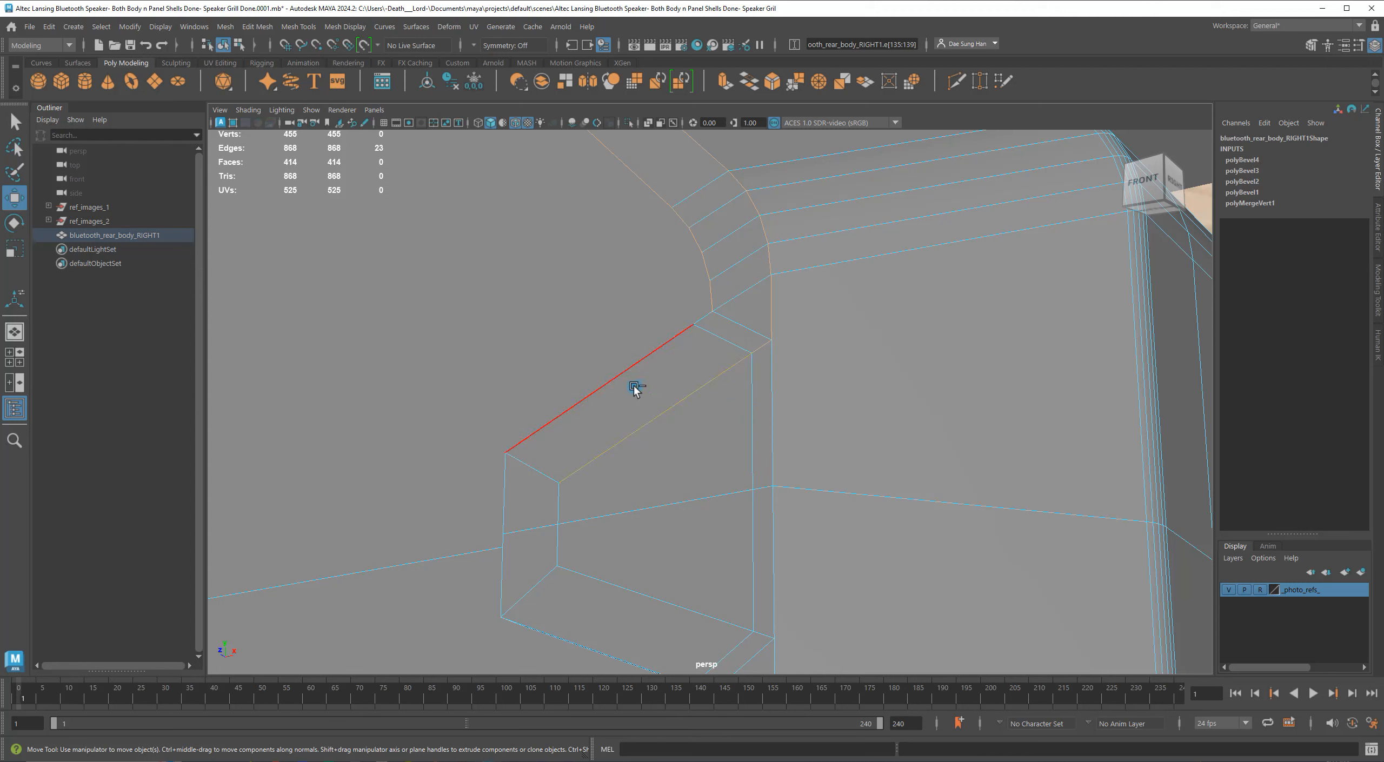
pyautogui.keyDown('ctrl'); pyautogui.moveTo(644, 380); pyautogui.dragTo(684, 426); pyautogui.keyUp('ctrl')
pyautogui.keyDown('ctrl'); pyautogui.moveTo(733, 343); pyautogui.dragTo(755, 380); pyautogui.keyUp('ctrl')
# Check the rim edge selection around the triangular notch in wireframe and shaded display.
pyautogui.keyDown('alt'); pyautogui.moveTo(982, 419); pyautogui.dragTo(737, 457); pyautogui.keyUp('alt')
pyautogui.keyDown('alt'); pyautogui.moveTo(738, 455); pyautogui.dragTo(595, 455, button='right'); pyautogui.keyUp('alt')
pyautogui.press('q')
pyautogui.press('4')
pyautogui.moveTo(737, 456)
pyautogui.keyDown('alt'); pyautogui.mouseDown()
pyautogui.moveTo(967, 444)
pyautogui.moveTo(830, 429)
pyautogui.moveTo(748, 451)
pyautogui.mouseUp(); pyautogui.keyUp('alt')
pyautogui.keyDown('alt'); pyautogui.moveTo(747, 451); pyautogui.dragTo(618, 423, button='middle'); pyautogui.keyUp('alt')
pyautogui.keyDown('alt'); pyautogui.moveTo(619, 423); pyautogui.dragTo(933, 540, button='right'); pyautogui.keyUp('alt')
pyautogui.press('5')
pyautogui.moveTo(896, 525)
pyautogui.keyDown('alt'); pyautogui.mouseDown()
pyautogui.moveTo(840, 458)
pyautogui.moveTo(705, 349)
pyautogui.moveTo(594, 406)
pyautogui.mouseUp(); pyautogui.keyUp('alt')
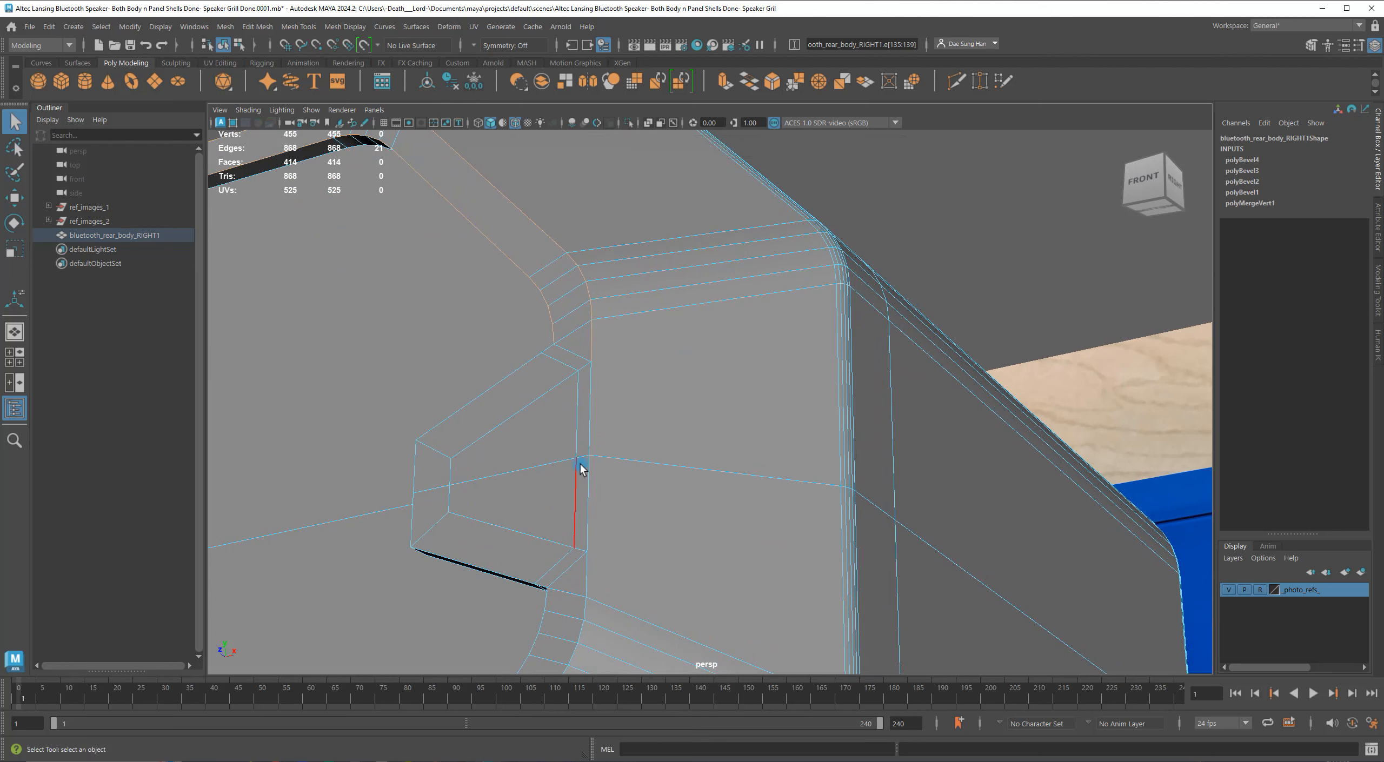
# Extend the outer rim selection with the vertical edges beside the triangular notch, undoing the unwanted loop selection.
pyautogui.keyDown('shift'); pyautogui.doubleClick(590, 411); pyautogui.keyUp('shift')
pyautogui.keyDown('alt'); pyautogui.moveTo(766, 562); pyautogui.dragTo(874, 569); pyautogui.keyUp('alt')
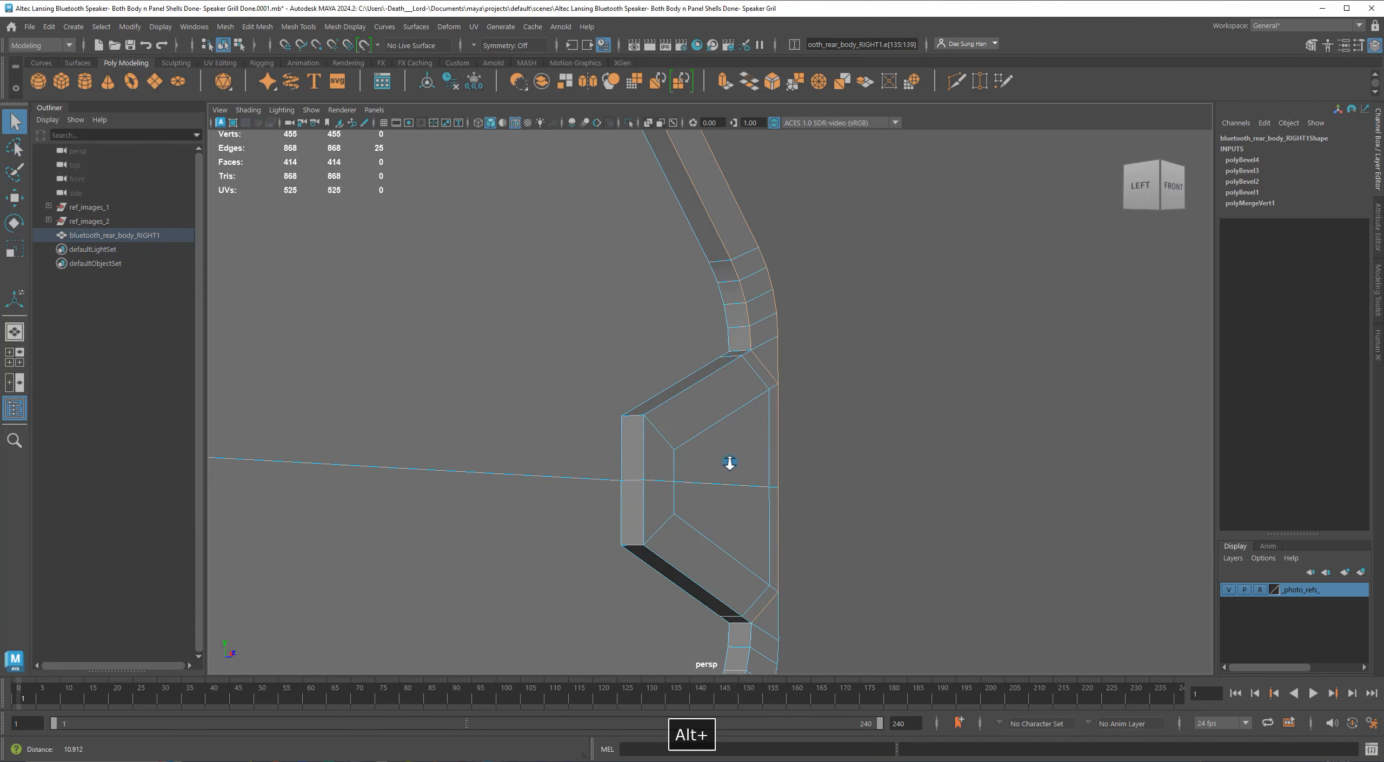
pyautogui.keyDown('alt'); pyautogui.moveTo(719, 463); pyautogui.dragTo(860, 500, button='right'); pyautogui.keyUp('alt')
pyautogui.hotkey('ctrl', 'z')
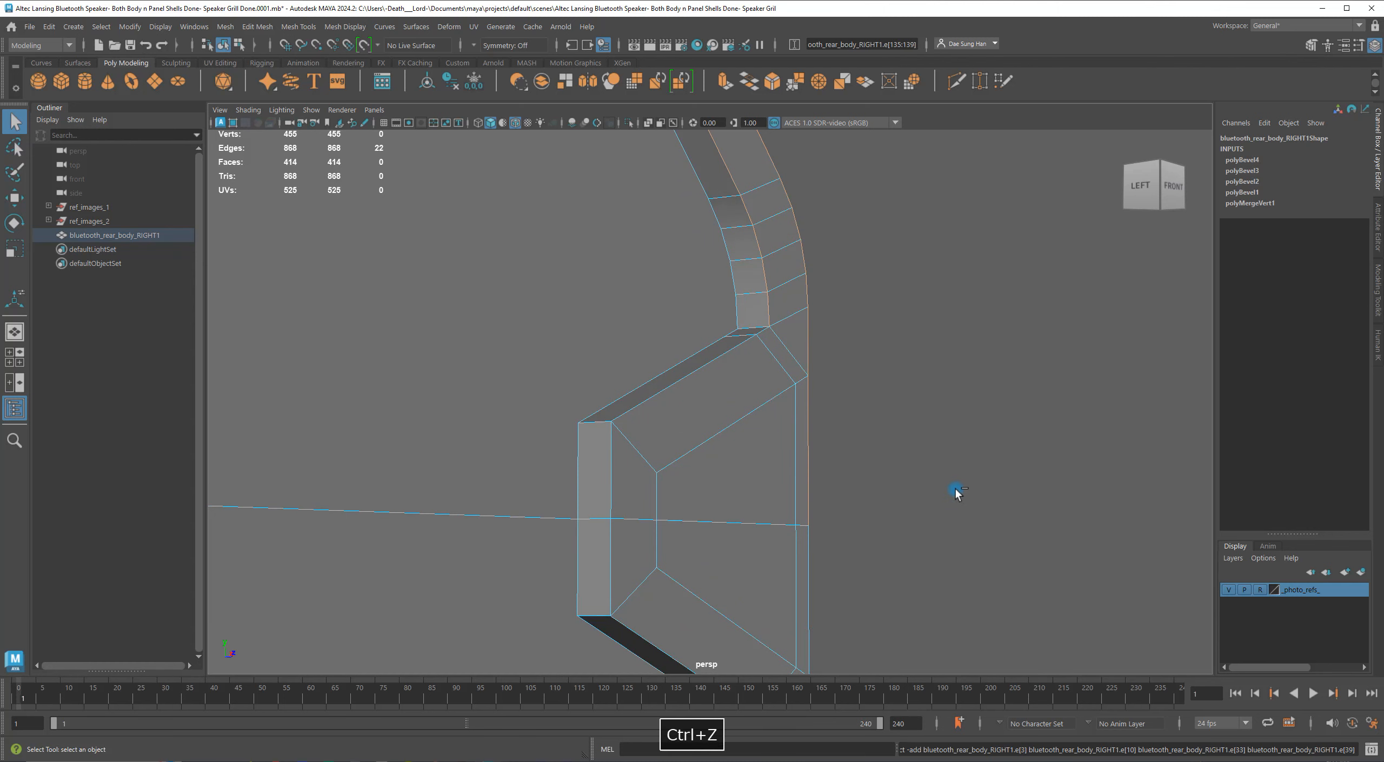
pyautogui.keyDown('alt'); pyautogui.moveTo(917, 486); pyautogui.dragTo(678, 498); pyautogui.keyUp('alt')
pyautogui.keyDown('alt'); pyautogui.moveTo(677, 498); pyautogui.dragTo(681, 401, button='middle'); pyautogui.keyUp('alt')
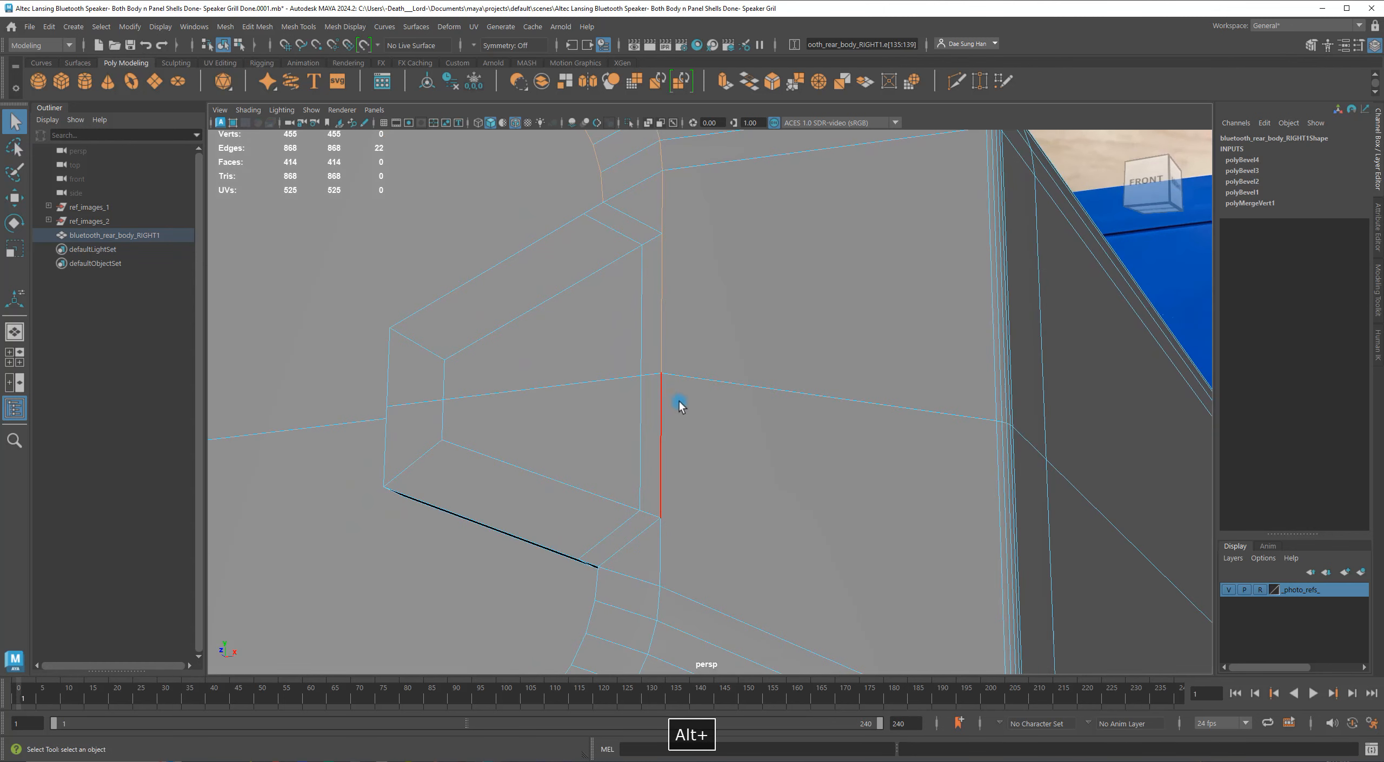
pyautogui.keyDown('shift'); pyautogui.click(1060, 508); pyautogui.keyUp('shift')
pyautogui.keyDown('alt'); pyautogui.moveTo(1060, 513); pyautogui.dragTo(639, 433); pyautogui.keyUp('alt')
pyautogui.keyDown('alt'); pyautogui.moveTo(640, 432); pyautogui.dragTo(782, 485, button='right'); pyautogui.keyUp('alt')
pyautogui.keyDown('shift'); pyautogui.click(671, 433); pyautogui.keyUp('shift')
# Add the outer rim edges below the notch and the notch's inner outline to the edge selection.
pyautogui.keyDown('alt'); pyautogui.moveTo(874, 534); pyautogui.dragTo(926, 318, button='middle'); pyautogui.keyUp('alt')
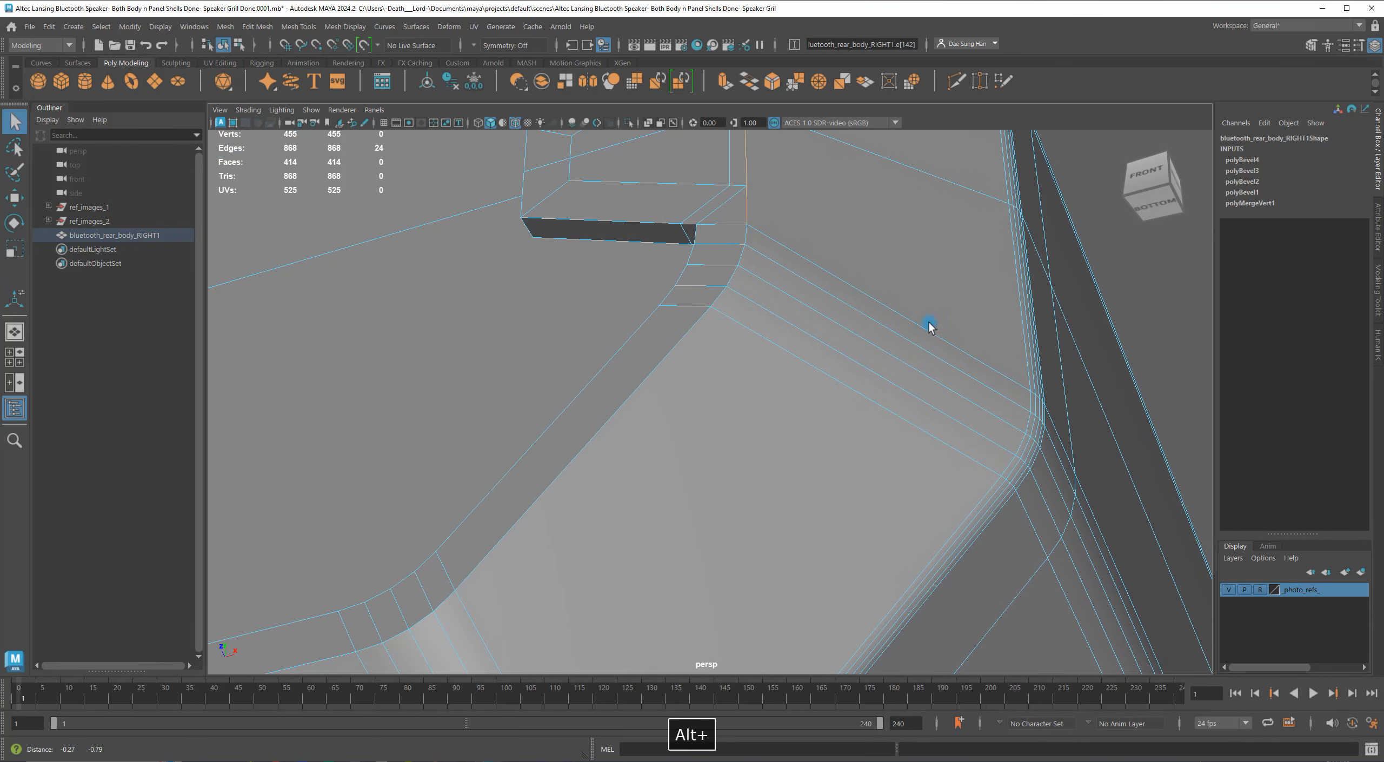
pyautogui.keyDown('shift'); pyautogui.click(684, 361); pyautogui.keyUp('shift')
pyautogui.keyDown('alt'); pyautogui.moveTo(1146, 518); pyautogui.dragTo(1180, 550, button='right'); pyautogui.keyUp('alt')
pyautogui.keyDown('alt'); pyautogui.moveTo(1030, 550); pyautogui.dragTo(992, 604); pyautogui.keyUp('alt')
pyautogui.keyDown('alt'); pyautogui.moveTo(753, 330); pyautogui.dragTo(706, 399, button='middle'); pyautogui.keyUp('alt')
pyautogui.keyDown('alt'); pyautogui.moveTo(706, 399); pyautogui.dragTo(1000, 449, button='right'); pyautogui.keyUp('alt')
pyautogui.keyDown('shift'); pyautogui.doubleClick(798, 313); pyautogui.keyUp('shift')
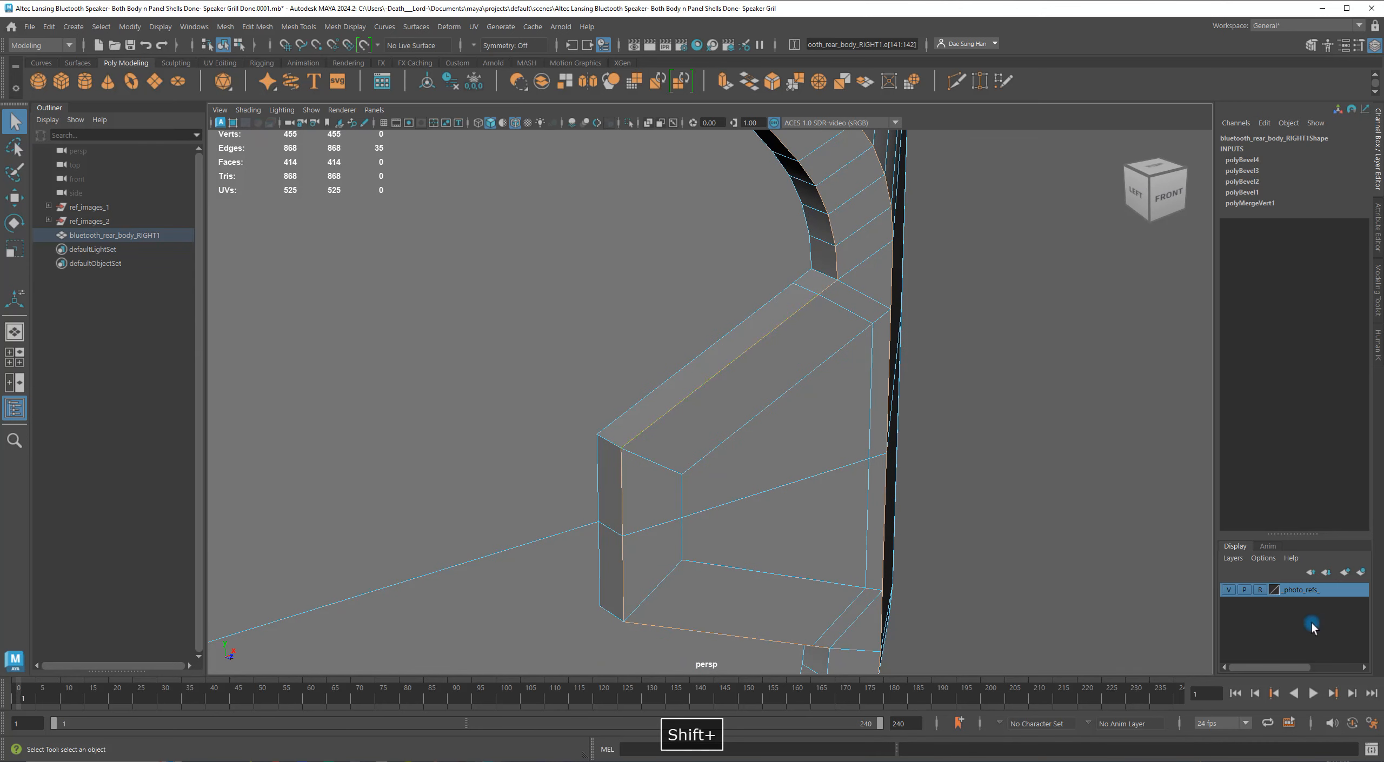
# Add the inner rim edges below the notch and the outer edge along the lower rim to the selection.
pyautogui.keyDown('alt'); pyautogui.moveTo(1106, 531); pyautogui.dragTo(1100, 479); pyautogui.keyUp('alt')
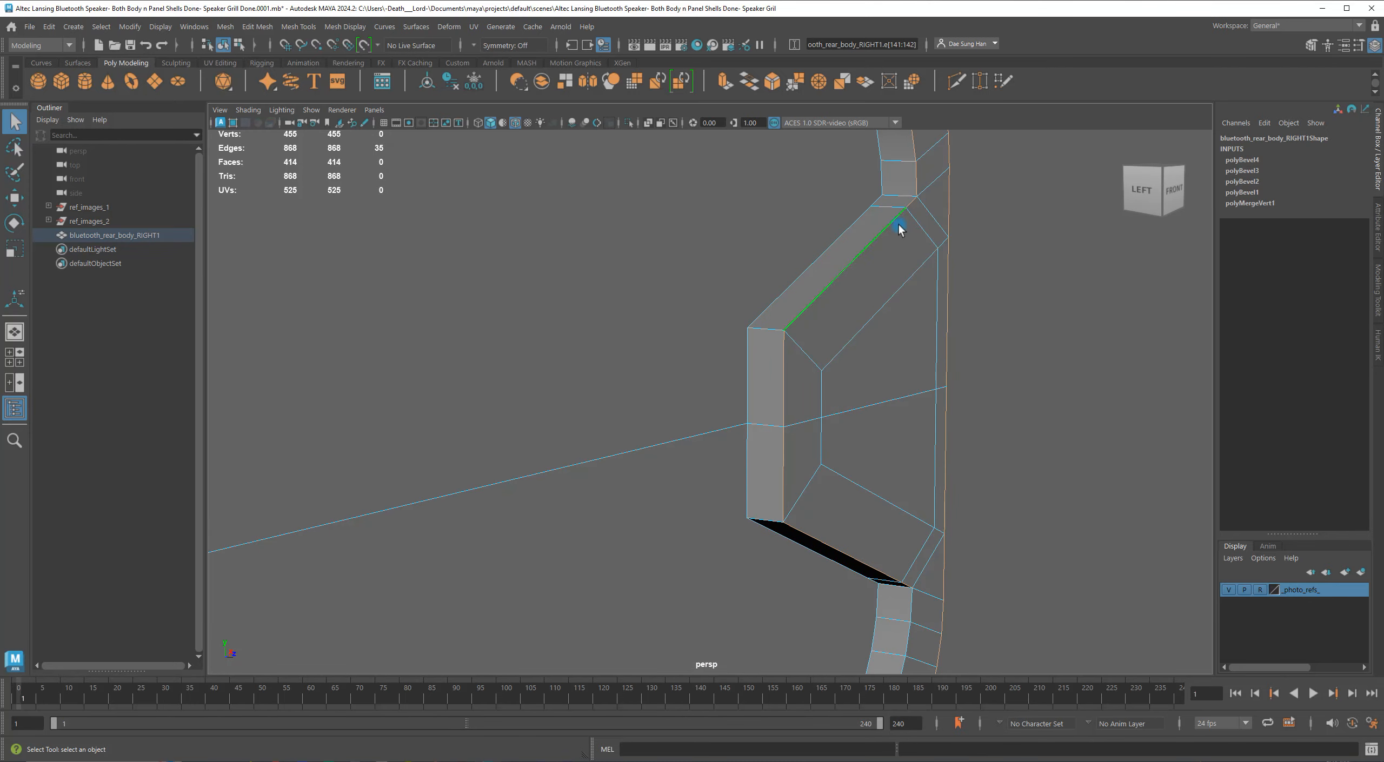
pyautogui.keyDown('alt'); pyautogui.moveTo(946, 587); pyautogui.dragTo(895, 401); pyautogui.keyUp('alt')
pyautogui.keyDown('shift'); pyautogui.doubleClick(859, 440); pyautogui.keyUp('shift')
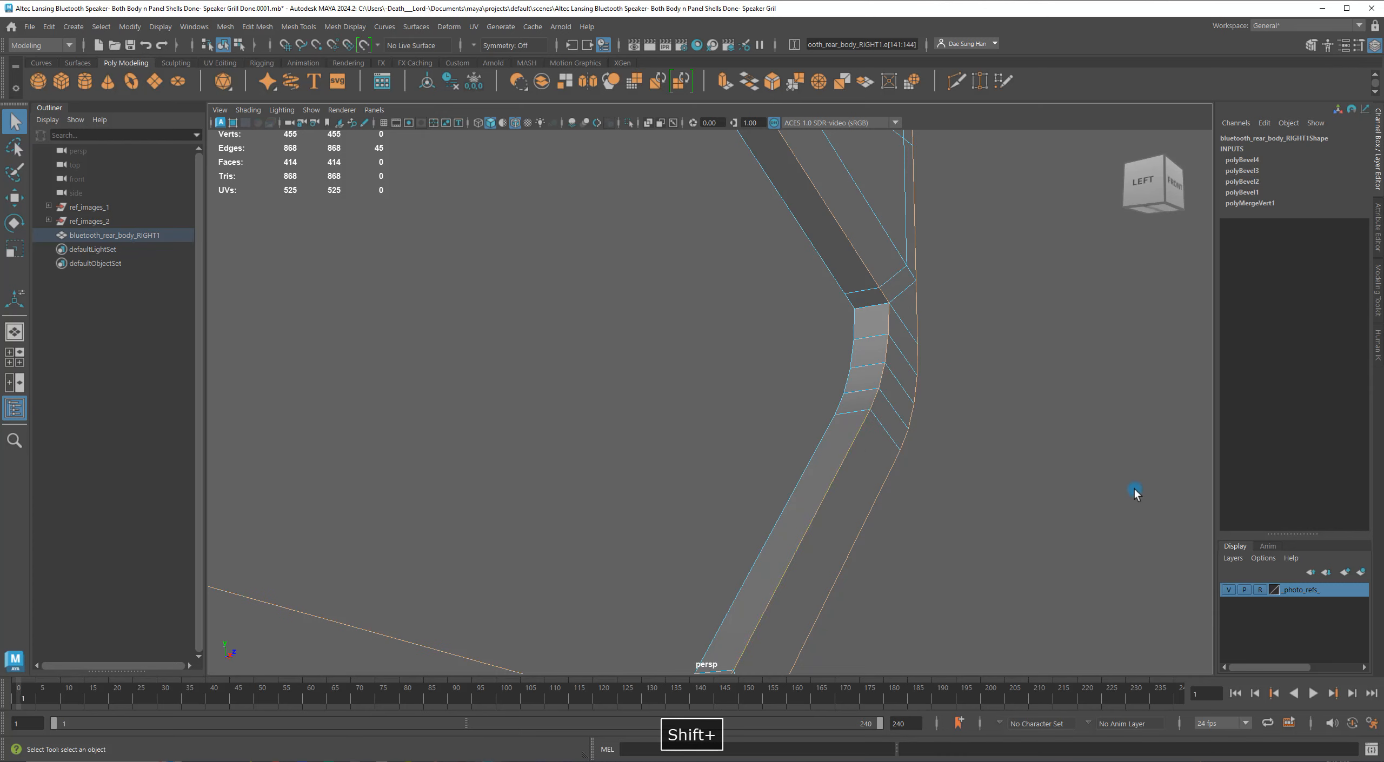
pyautogui.keyDown('alt'); pyautogui.moveTo(1135, 493); pyautogui.dragTo(706, 524); pyautogui.keyUp('alt')
pyautogui.keyDown('alt'); pyautogui.moveTo(652, 453); pyautogui.dragTo(686, 433); pyautogui.keyUp('alt')
pyautogui.keyDown('shift'); pyautogui.doubleClick(684, 439); pyautogui.keyUp('shift')
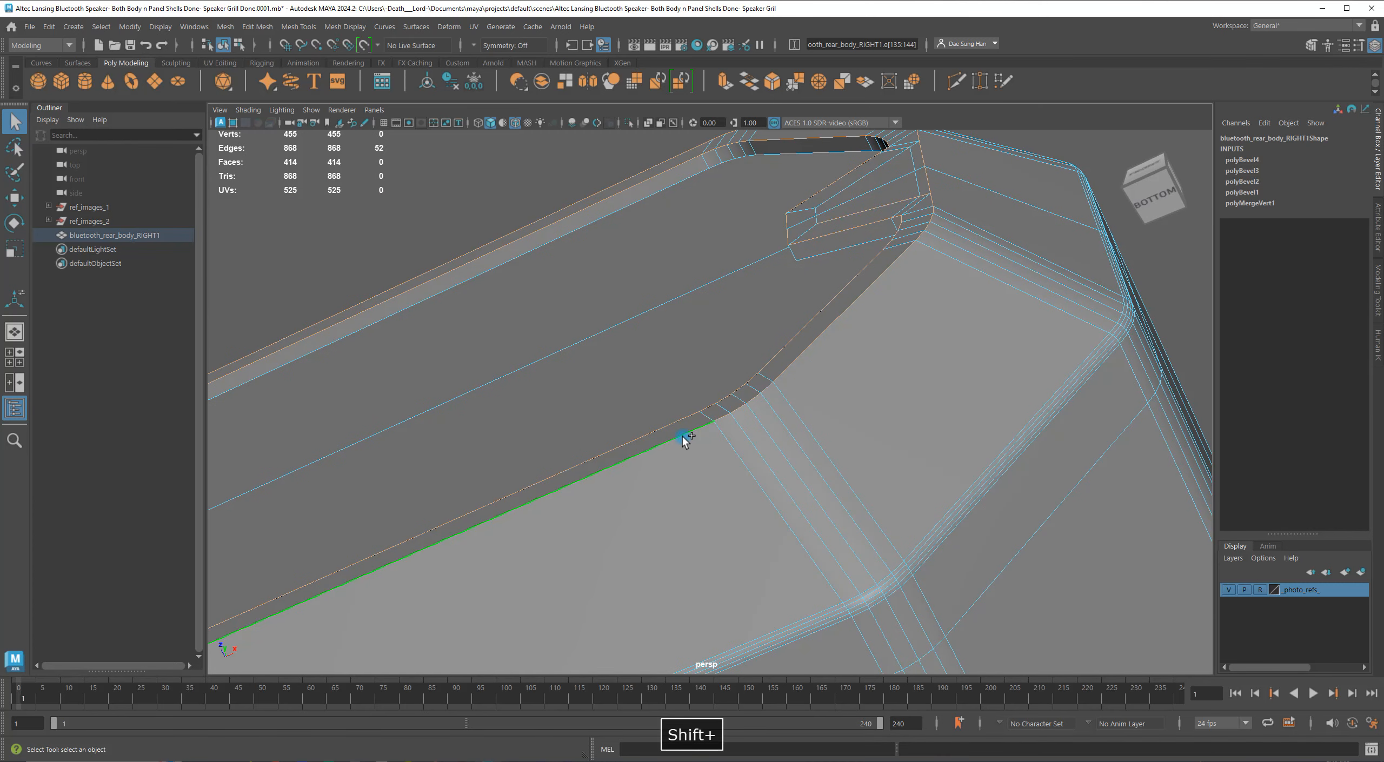
# Examine the selected edges along the lower rim and around the triangular notch for gaps or stray edges.
pyautogui.keyDown('alt'); pyautogui.moveTo(965, 539); pyautogui.dragTo(683, 595); pyautogui.keyUp('alt')
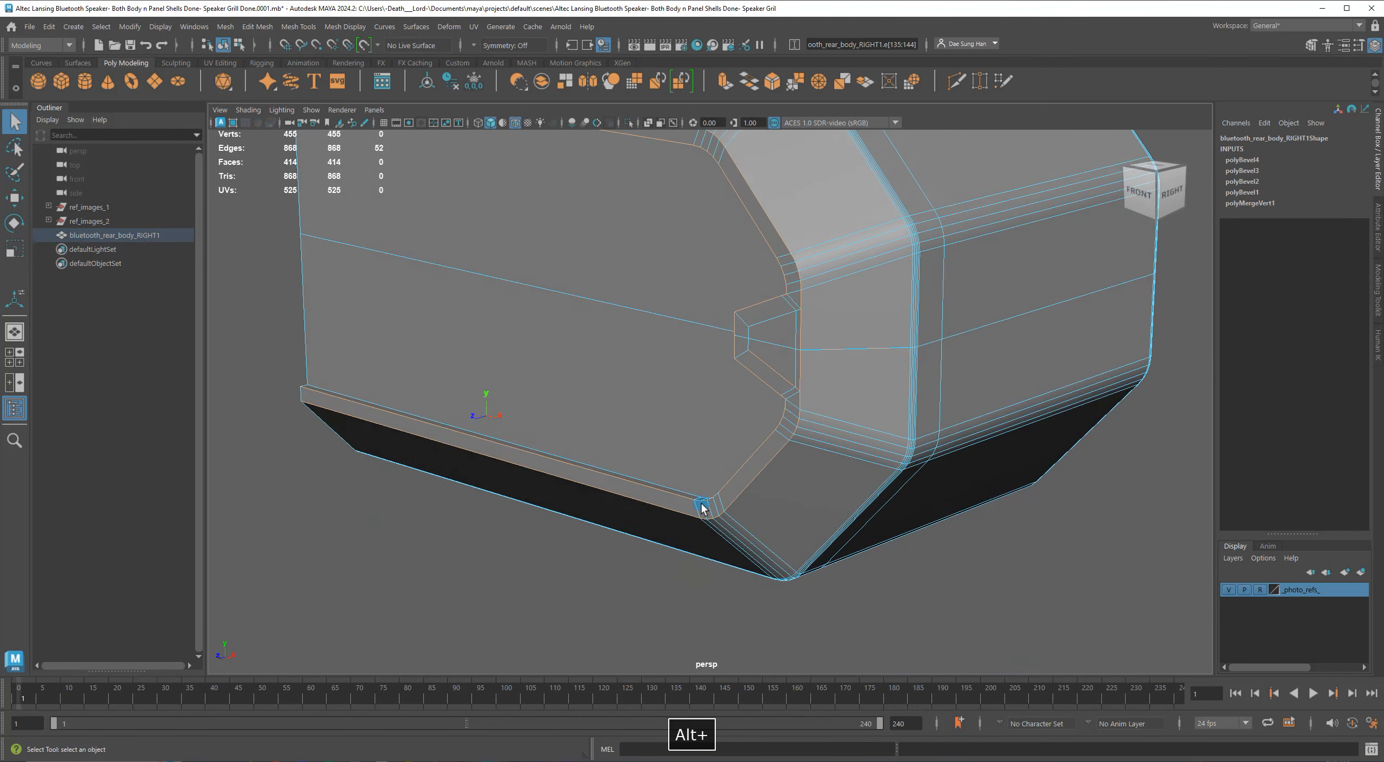
pyautogui.keyDown('alt'); pyautogui.moveTo(751, 407); pyautogui.dragTo(722, 513, button='middle'); pyautogui.keyUp('alt')
pyautogui.keyDown('alt'); pyautogui.moveTo(723, 513); pyautogui.dragTo(782, 494); pyautogui.keyUp('alt')
pyautogui.keyDown('alt'); pyautogui.moveTo(782, 494); pyautogui.dragTo(995, 517, button='right'); pyautogui.keyUp('alt')
pyautogui.keyDown('alt'); pyautogui.moveTo(995, 518); pyautogui.dragTo(726, 436, button='middle'); pyautogui.keyUp('alt')
pyautogui.keyDown('alt'); pyautogui.moveTo(726, 437); pyautogui.dragTo(868, 525, button='right'); pyautogui.keyUp('alt')
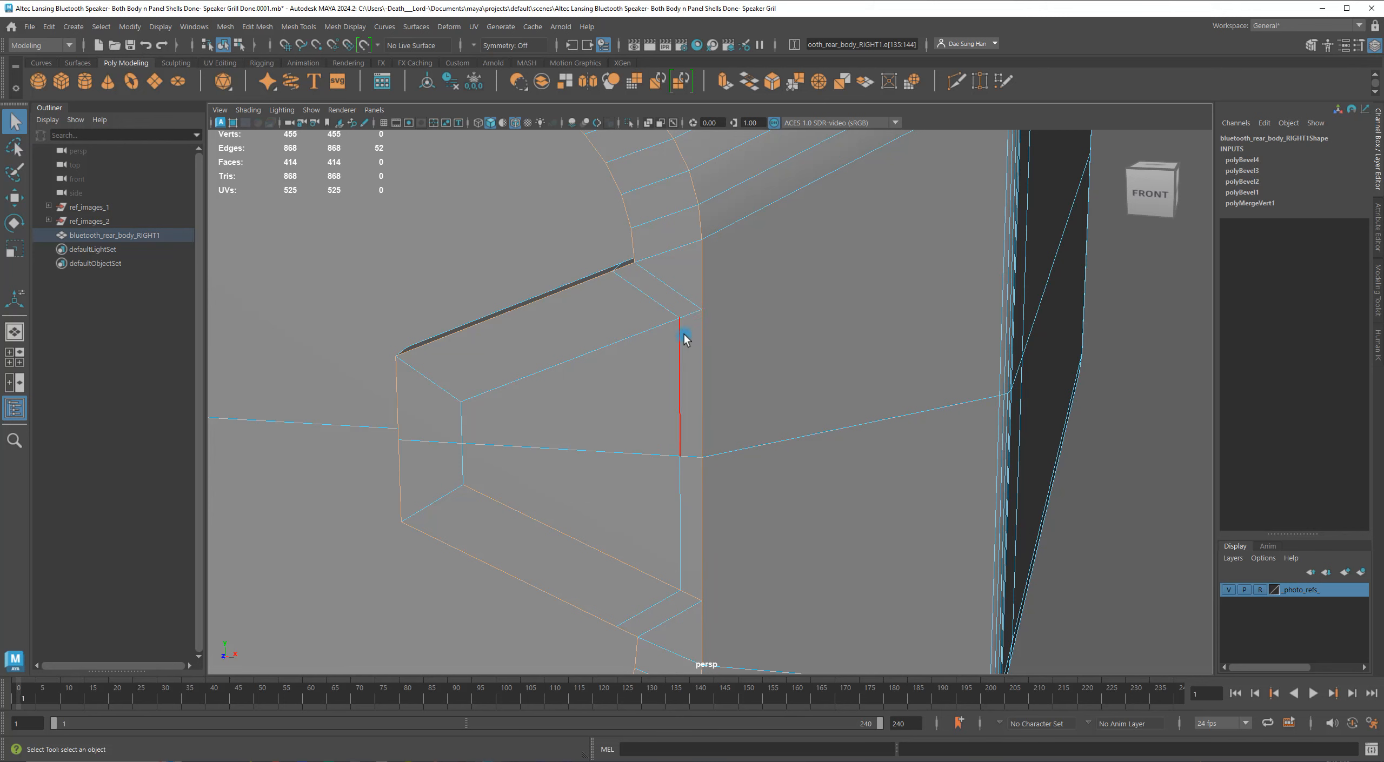
pyautogui.keyDown('alt'); pyautogui.moveTo(755, 407); pyautogui.dragTo(711, 245); pyautogui.keyUp('alt')
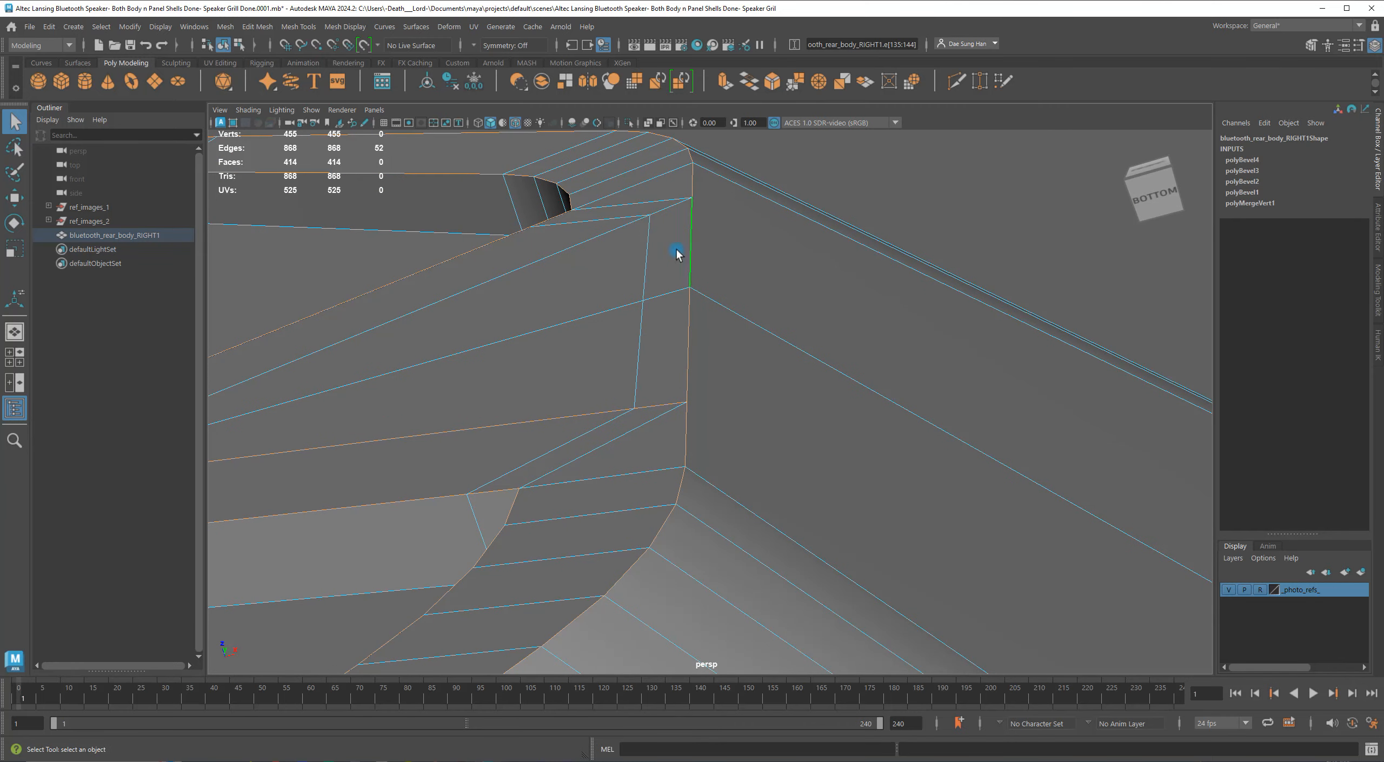
# Remove the stray inner edges along the lower side of the triangular notch from the edge selection.
pyautogui.keyDown('alt'); pyautogui.moveTo(636, 244); pyautogui.dragTo(726, 253); pyautogui.keyUp('alt')
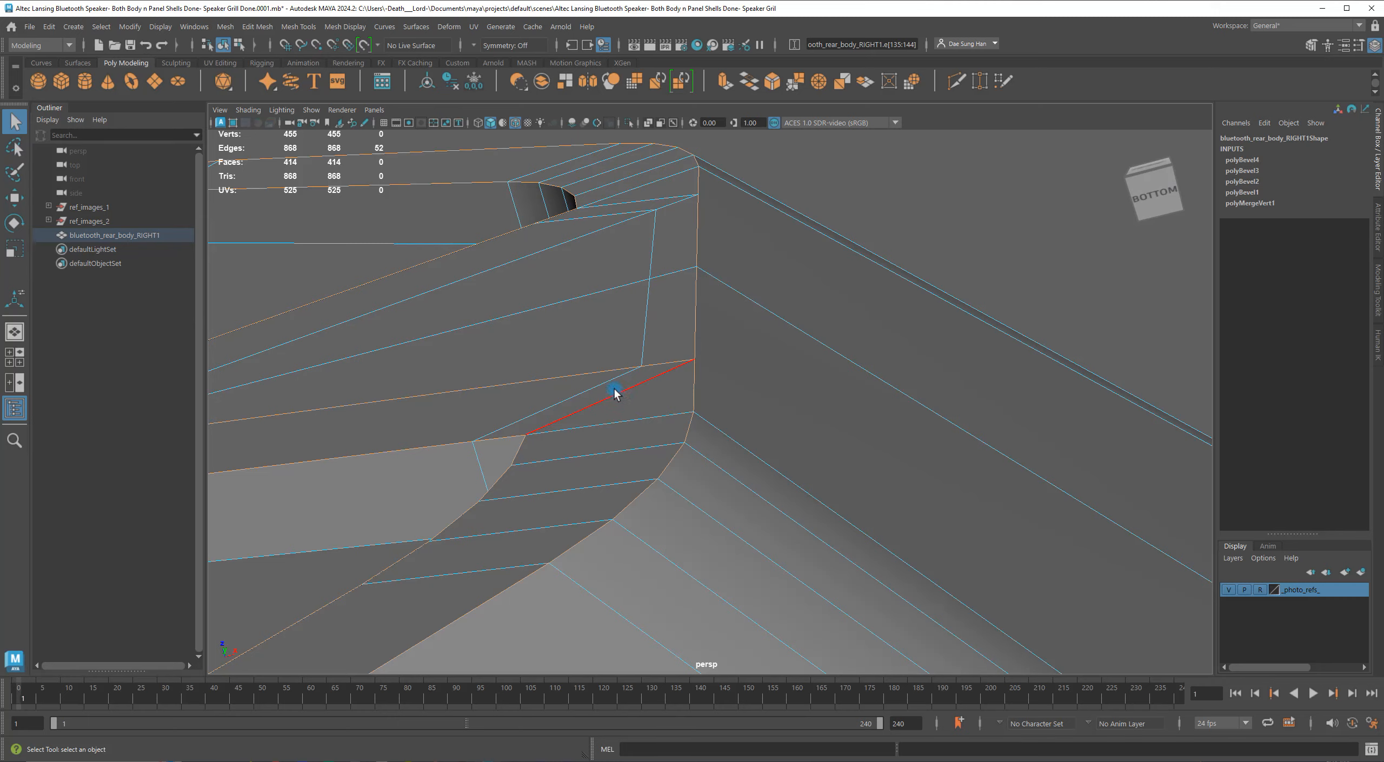
pyautogui.keyDown('alt'); pyautogui.moveTo(634, 385); pyautogui.dragTo(951, 343, button='middle'); pyautogui.keyUp('alt')
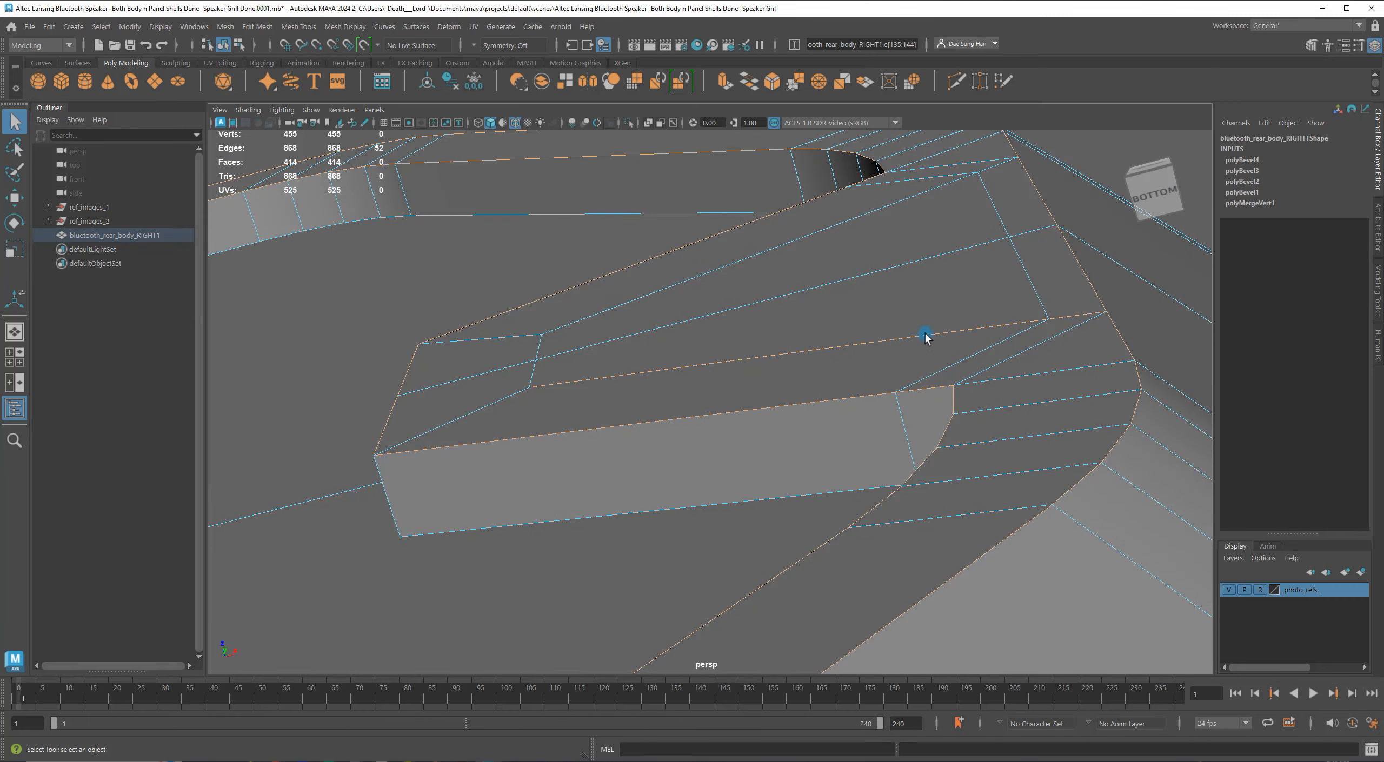
pyautogui.keyDown('ctrl'); pyautogui.click(679, 373); pyautogui.keyUp('ctrl')
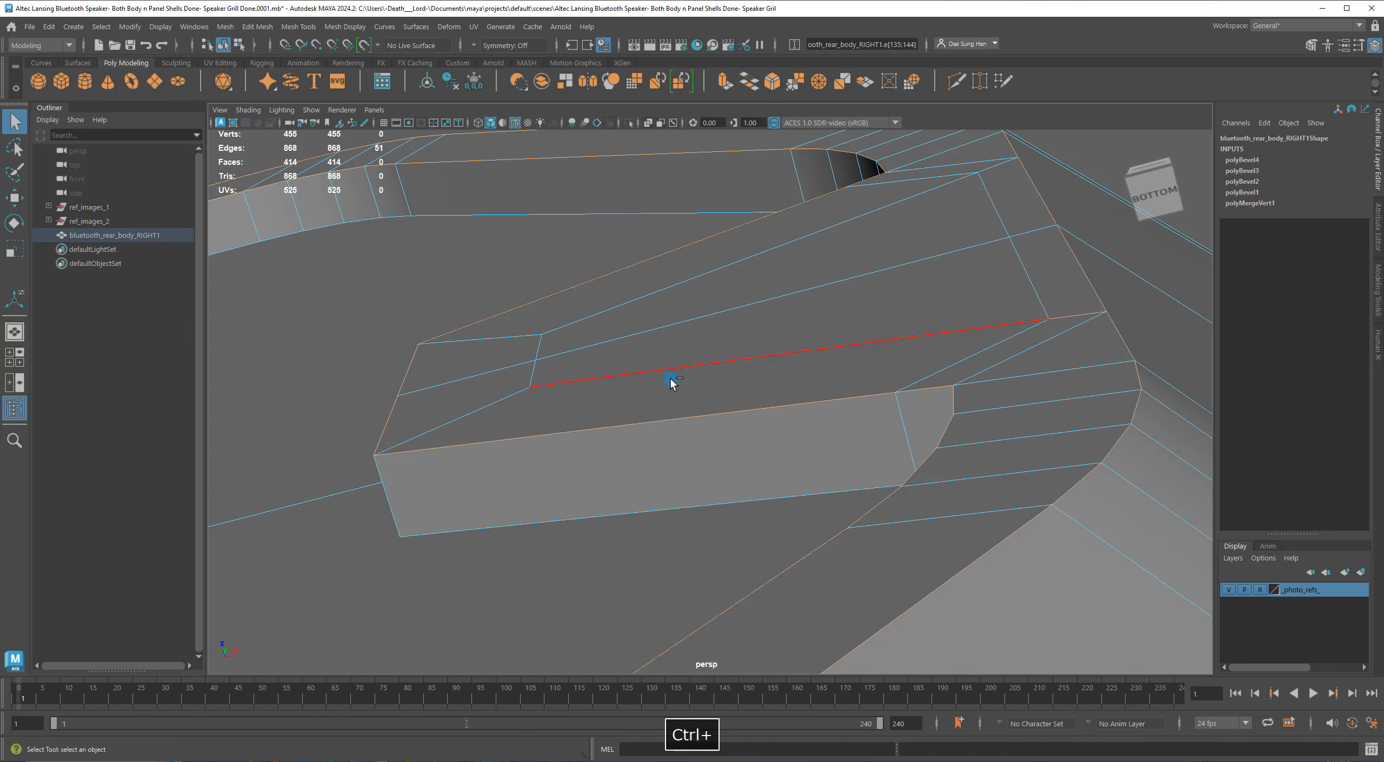
pyautogui.moveTo(1066, 320)
pyautogui.keyDown('alt'); pyautogui.mouseDown()
pyautogui.moveTo(654, 402)
pyautogui.moveTo(899, 485)
pyautogui.moveTo(1032, 463)
pyautogui.moveTo(1001, 457)
pyautogui.moveTo(1020, 463)
pyautogui.moveTo(995, 515)
pyautogui.moveTo(920, 532)
pyautogui.moveTo(874, 531)
pyautogui.moveTo(859, 501)
pyautogui.moveTo(975, 502)
pyautogui.moveTo(834, 386)
pyautogui.moveTo(708, 439)
pyautogui.moveTo(604, 367)
pyautogui.mouseUp(); pyautogui.keyUp('alt')
pyautogui.press('3')
pyautogui.press('1')
pyautogui.press('4')
pyautogui.press('5')
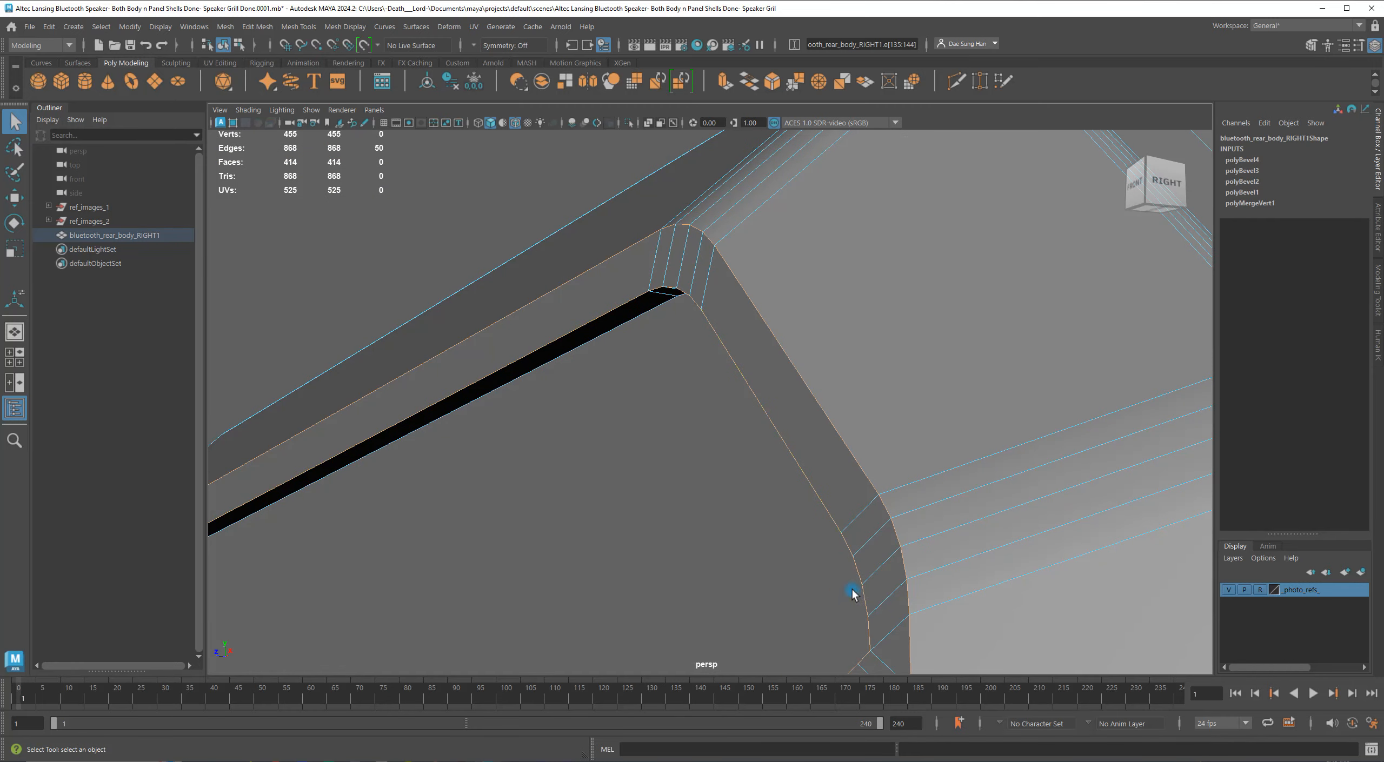
# Deselect the inner rim edges at the grill opening's upper corner and at the curve above the notch.
pyautogui.keyDown('alt'); pyautogui.moveTo(852, 595); pyautogui.dragTo(432, 495, button='right'); pyautogui.keyUp('alt')
pyautogui.keyDown('alt'); pyautogui.moveTo(522, 468); pyautogui.dragTo(535, 488); pyautogui.keyUp('alt')
pyautogui.keyDown('alt'); pyautogui.moveTo(544, 361); pyautogui.dragTo(848, 437, button='right'); pyautogui.keyUp('alt')
pyautogui.keyDown('alt'); pyautogui.moveTo(666, 357); pyautogui.dragTo(738, 364, button='middle'); pyautogui.keyUp('alt')
pyautogui.keyDown('alt'); pyautogui.moveTo(738, 363); pyautogui.dragTo(706, 395); pyautogui.keyUp('alt')
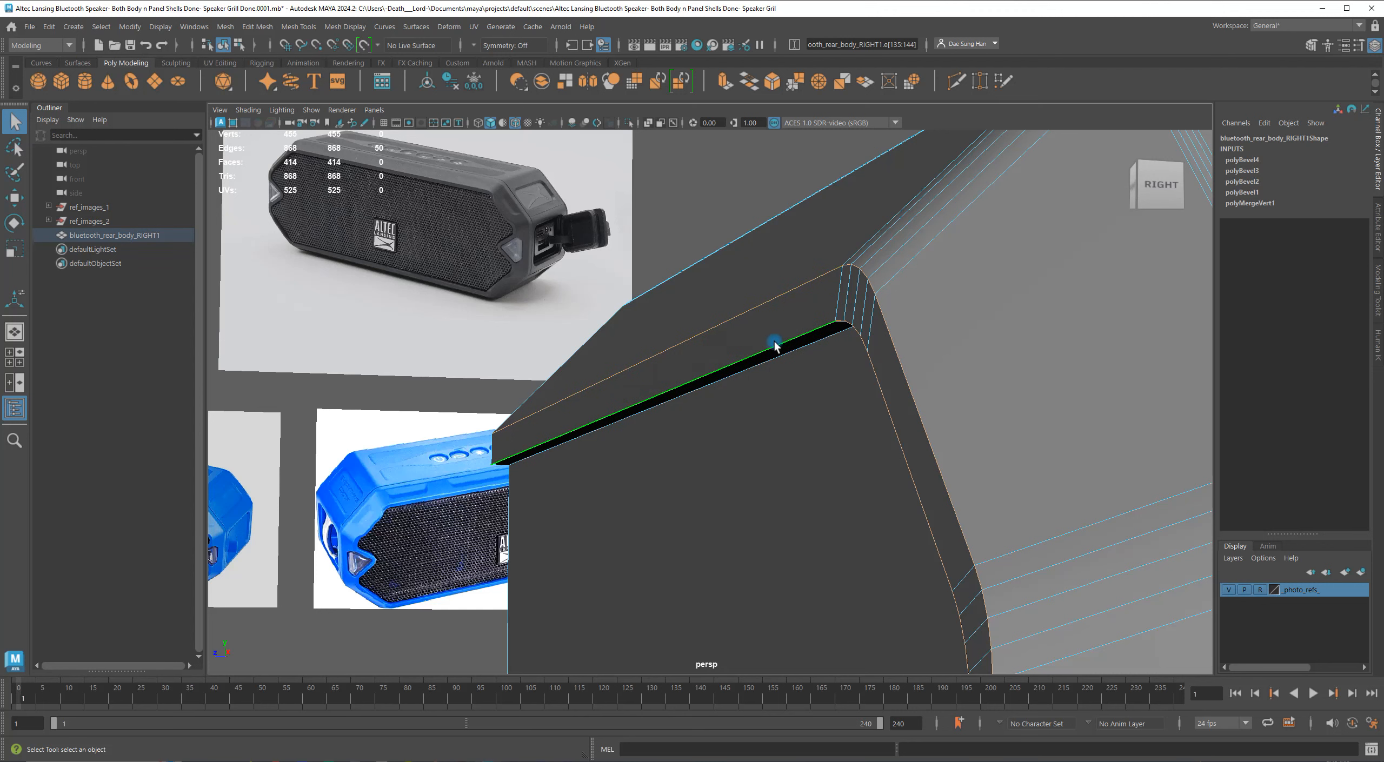
pyautogui.moveTo(774, 346)
pyautogui.keyDown('alt'); pyautogui.mouseDown()
pyautogui.moveTo(757, 346)
pyautogui.moveTo(782, 346)
pyautogui.mouseUp(); pyautogui.keyUp('alt')
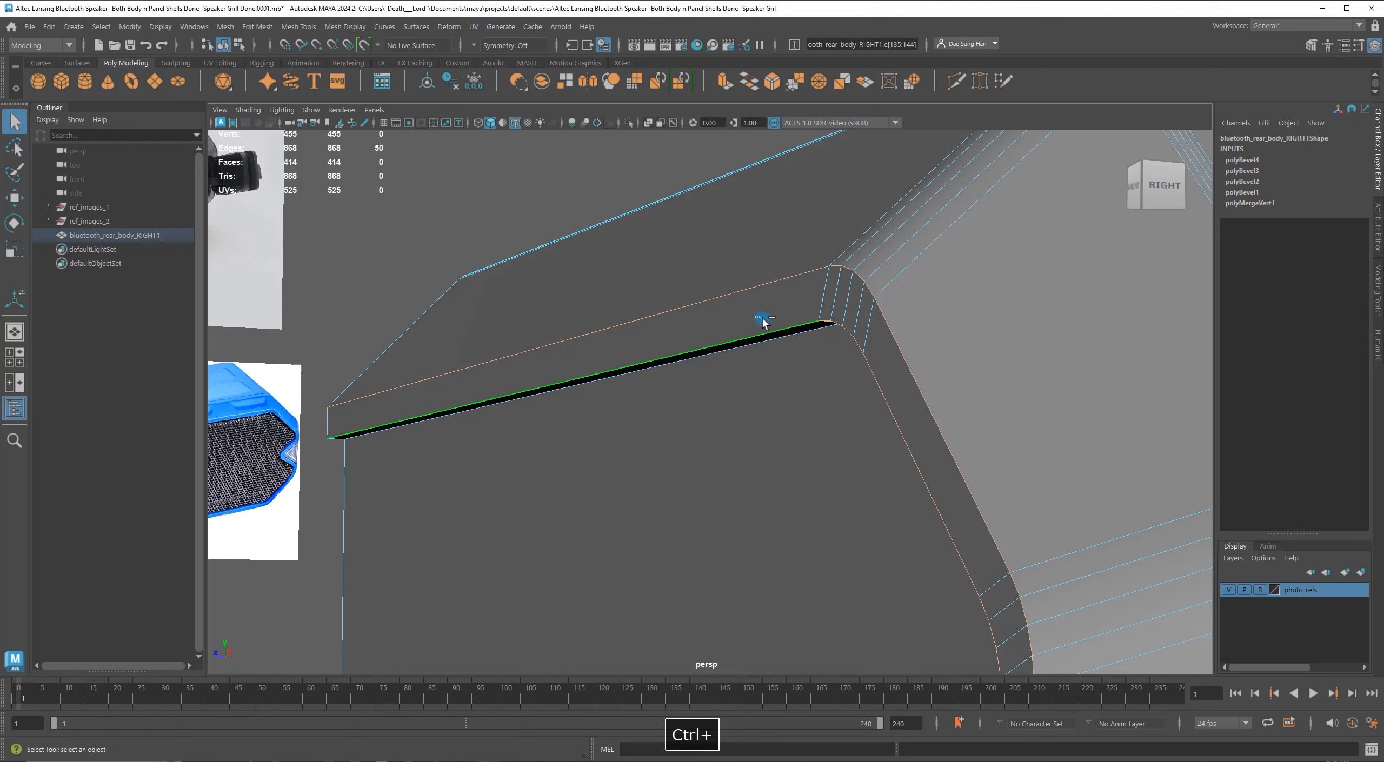
pyautogui.keyDown('ctrl'); pyautogui.moveTo(826, 360); pyautogui.dragTo(882, 309); pyautogui.keyUp('ctrl')
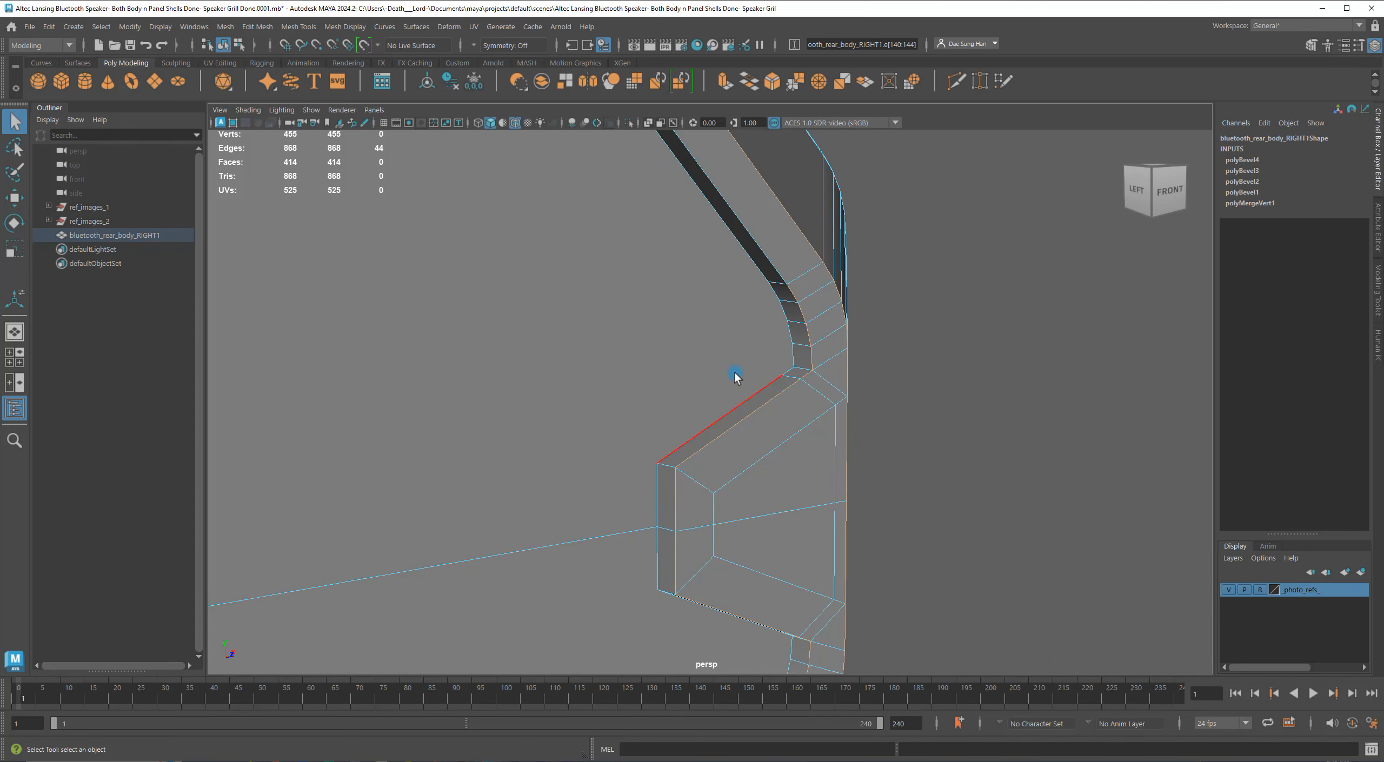
pyautogui.keyDown('ctrl'); pyautogui.moveTo(774, 337); pyautogui.dragTo(756, 280); pyautogui.keyUp('ctrl')
# Deselect the remaining inner rim edges and the notch outline, keeping only the outer rim edges selected.
pyautogui.keyDown('alt'); pyautogui.moveTo(685, 534); pyautogui.dragTo(556, 260); pyautogui.keyUp('alt')
pyautogui.keyDown('ctrl'); pyautogui.moveTo(488, 216); pyautogui.dragTo(616, 409); pyautogui.keyUp('ctrl')
pyautogui.keyDown('alt'); pyautogui.moveTo(692, 439); pyautogui.dragTo(631, 296); pyautogui.keyUp('alt')
pyautogui.keyDown('alt'); pyautogui.moveTo(631, 296); pyautogui.dragTo(749, 309, button='middle'); pyautogui.keyUp('alt')
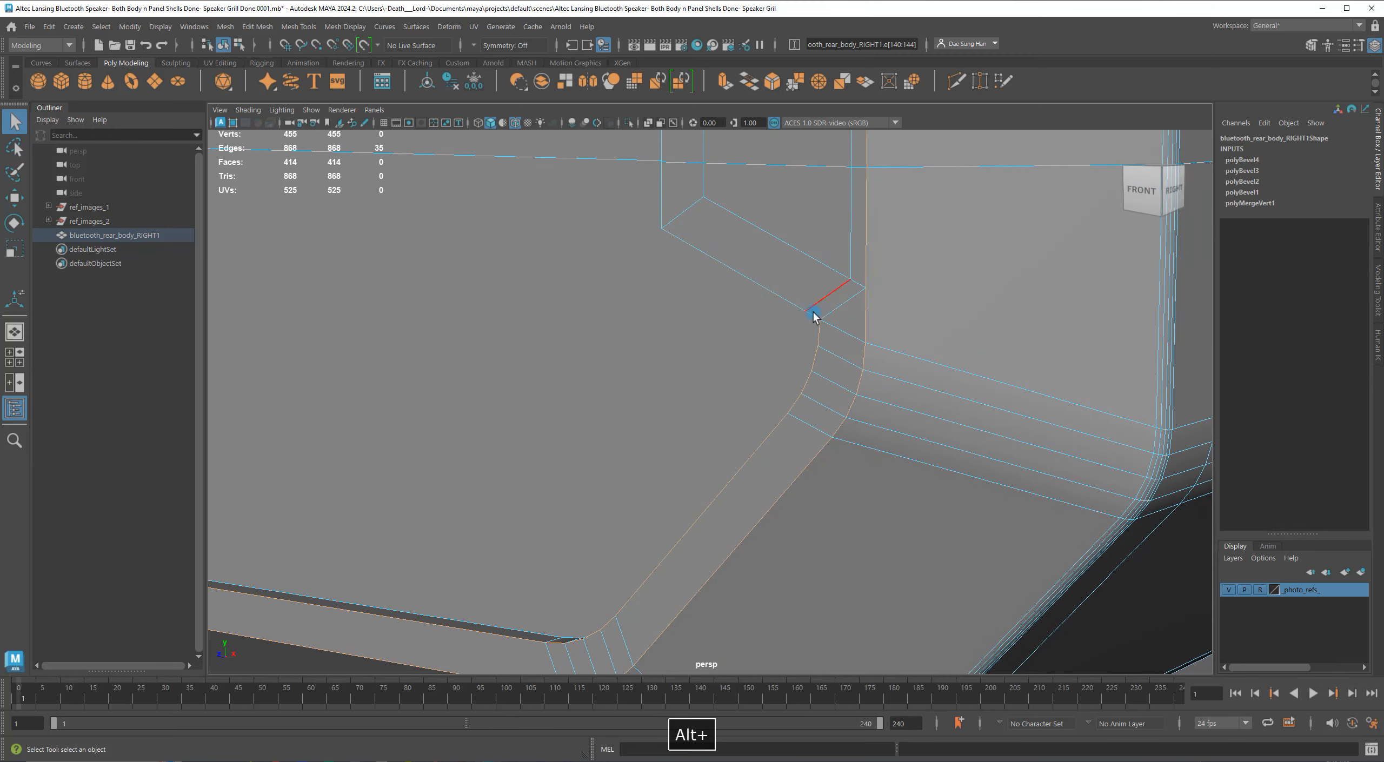
pyautogui.keyDown('ctrl'); pyautogui.moveTo(727, 273); pyautogui.dragTo(590, 494); pyautogui.keyUp('ctrl')
pyautogui.keyDown('ctrl'); pyautogui.moveTo(638, 430); pyautogui.dragTo(799, 495); pyautogui.keyUp('ctrl')
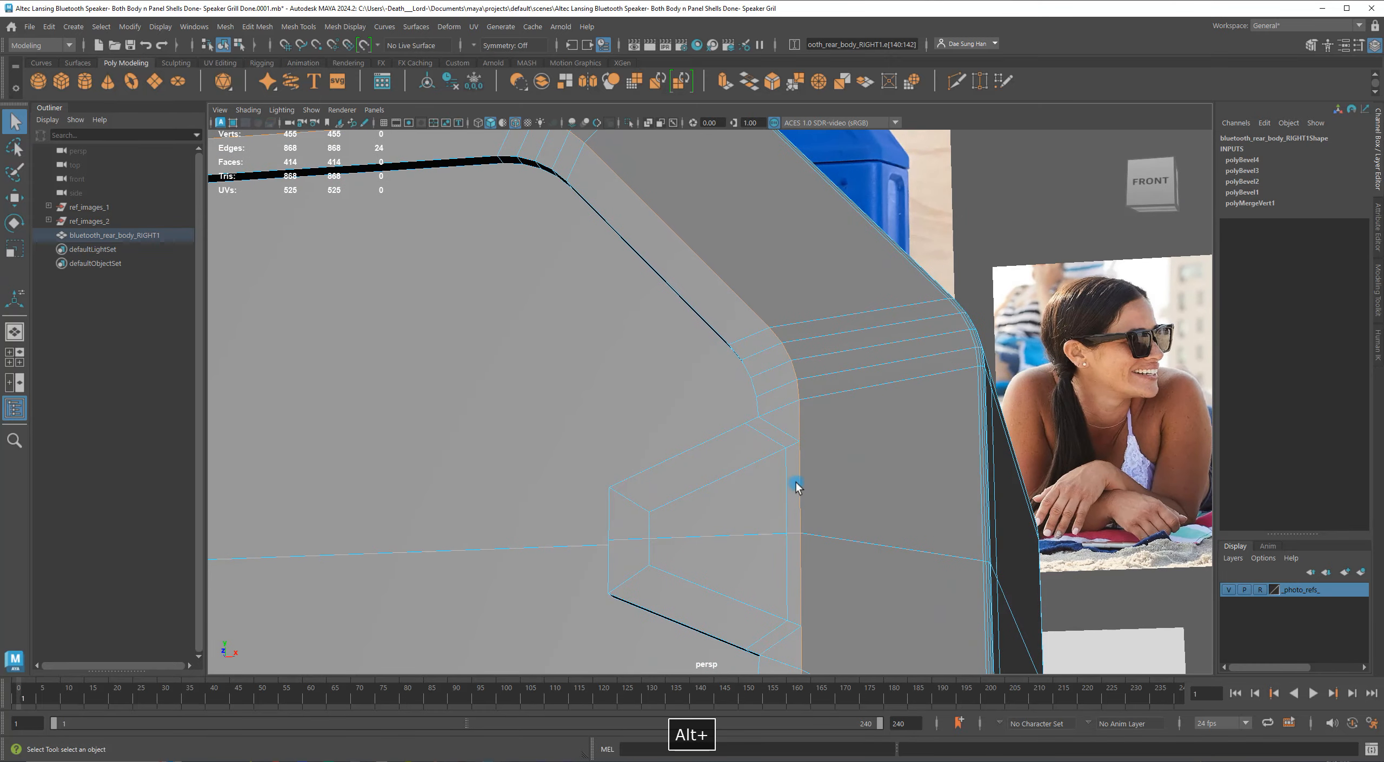
# Bevel the selected outer rim edges of the speaker body.
pyautogui.keyDown('alt'); pyautogui.moveTo(771, 443); pyautogui.dragTo(729, 405, button='middle'); pyautogui.keyUp('alt')
pyautogui.keyDown('alt'); pyautogui.moveTo(729, 404); pyautogui.dragTo(609, 307); pyautogui.keyUp('alt')
pyautogui.keyDown('alt'); pyautogui.moveTo(609, 307); pyautogui.dragTo(757, 324, button='middle'); pyautogui.keyUp('alt')
pyautogui.keyDown('alt'); pyautogui.moveTo(757, 324); pyautogui.dragTo(732, 285); pyautogui.keyUp('alt')
pyautogui.keyDown('shift'); pyautogui.moveTo(749, 254); pyautogui.dragTo(819, 222, button='right'); pyautogui.keyUp('shift')
# Set the outer rim bevel to 4 segments.
pyautogui.keyDown('alt'); pyautogui.moveTo(866, 350); pyautogui.dragTo(875, 306); pyautogui.keyUp('alt')
pyautogui.keyDown('alt'); pyautogui.moveTo(822, 432); pyautogui.dragTo(740, 327, button='middle'); pyautogui.keyUp('alt')
pyautogui.keyDown('alt'); pyautogui.moveTo(767, 352); pyautogui.dragTo(794, 478, button='right'); pyautogui.keyUp('alt')
pyautogui.keyDown('alt'); pyautogui.moveTo(794, 478); pyautogui.dragTo(605, 362); pyautogui.keyUp('alt')
pyautogui.keyDown('alt'); pyautogui.moveTo(606, 361); pyautogui.dragTo(739, 277, button='right'); pyautogui.keyUp('alt')
pyautogui.keyDown('alt'); pyautogui.moveTo(739, 277); pyautogui.dragTo(708, 232); pyautogui.keyUp('alt')
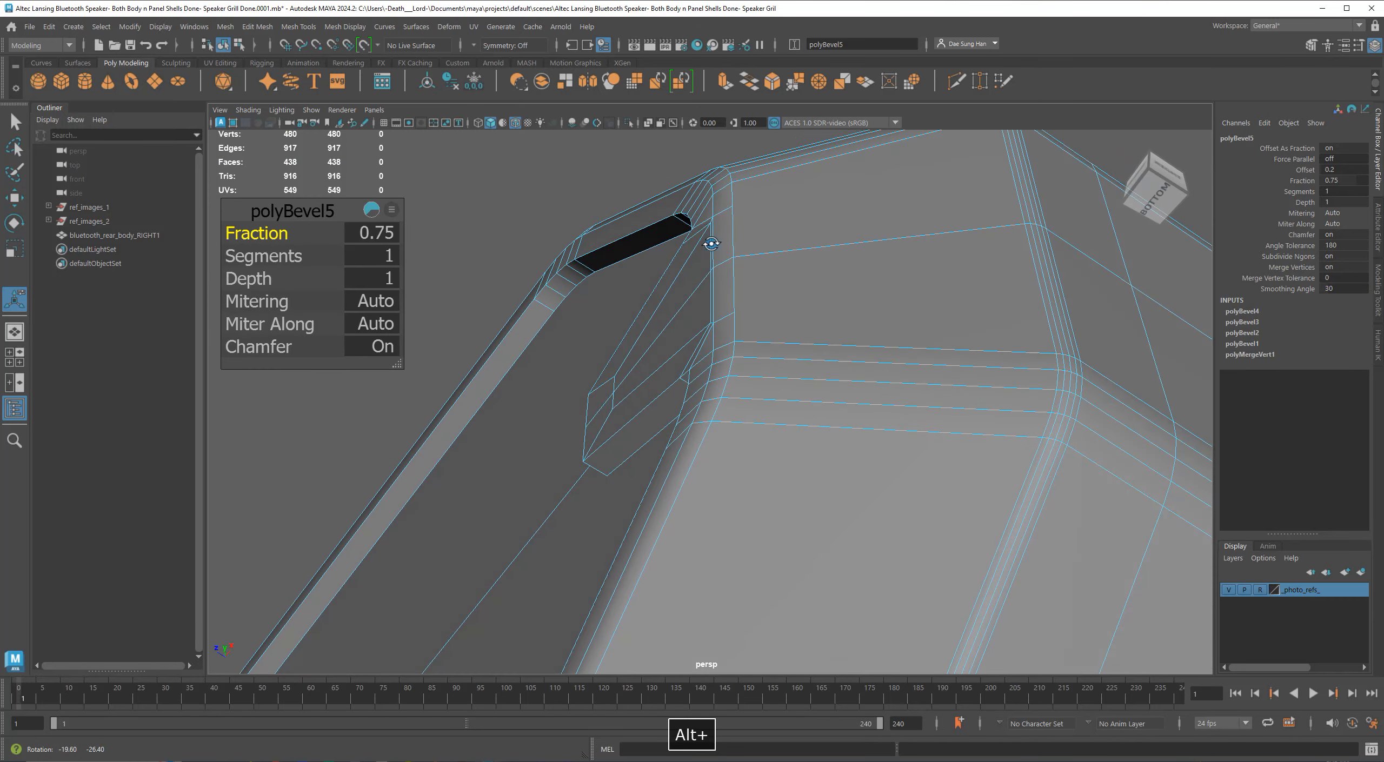
pyautogui.click(258, 253)
pyautogui.keyDown('ctrl'); pyautogui.moveTo(274, 253); pyautogui.dragTo(395, 253, button='middle'); pyautogui.keyUp('ctrl')
# Examine the beveled rim around the corners and the triangular notch for clean edge flow.
pyautogui.keyDown('alt'); pyautogui.moveTo(722, 212); pyautogui.dragTo(853, 331); pyautogui.keyUp('alt')
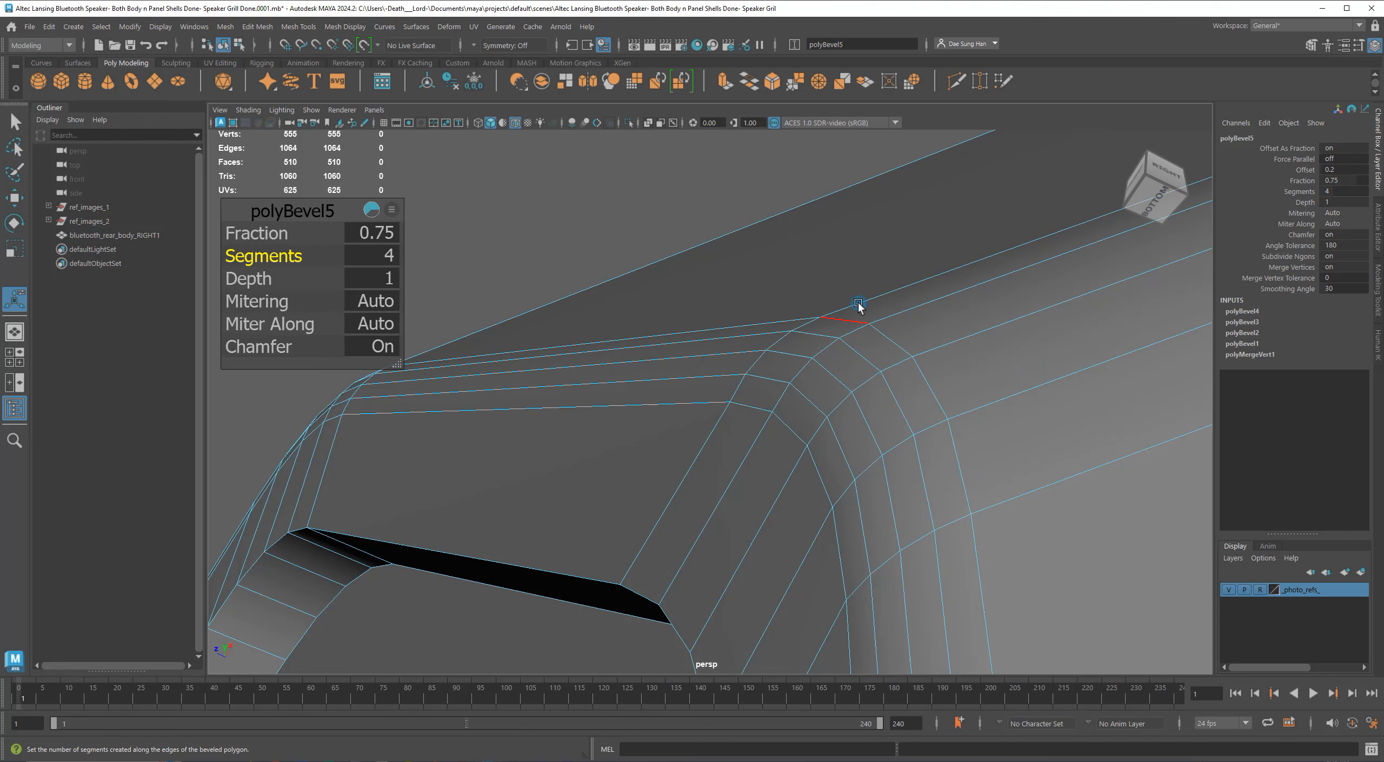
pyautogui.keyDown('alt'); pyautogui.moveTo(837, 475); pyautogui.dragTo(649, 371); pyautogui.keyUp('alt')
pyautogui.keyDown('alt'); pyautogui.moveTo(649, 371); pyautogui.dragTo(914, 528, button='right'); pyautogui.keyUp('alt')
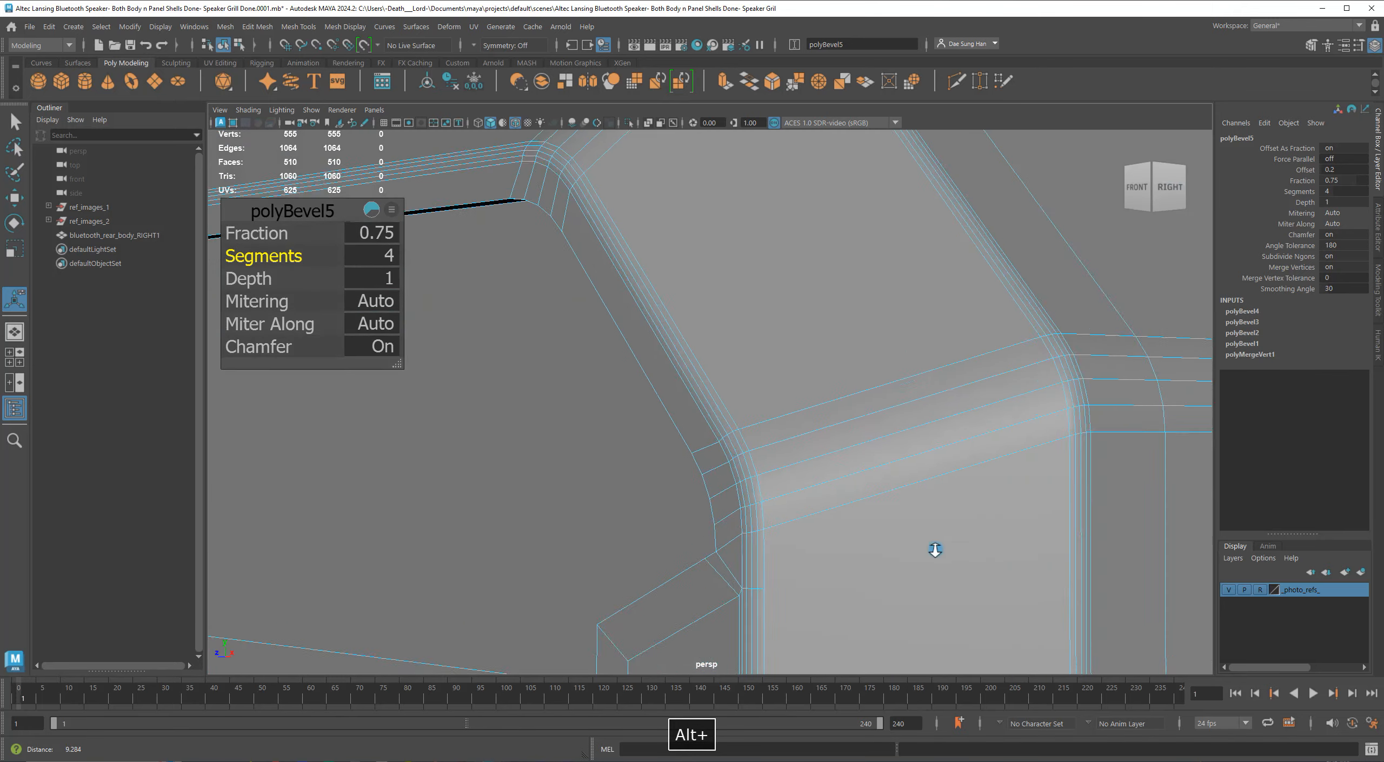
pyautogui.keyDown('alt'); pyautogui.moveTo(915, 528); pyautogui.dragTo(874, 541); pyautogui.keyUp('alt')
pyautogui.keyDown('alt'); pyautogui.moveTo(874, 541); pyautogui.dragTo(785, 374, button='middle'); pyautogui.keyUp('alt')
pyautogui.keyDown('alt'); pyautogui.moveTo(785, 374); pyautogui.dragTo(833, 298); pyautogui.keyUp('alt')
pyautogui.keyDown('alt'); pyautogui.moveTo(948, 424); pyautogui.dragTo(905, 287); pyautogui.keyUp('alt')
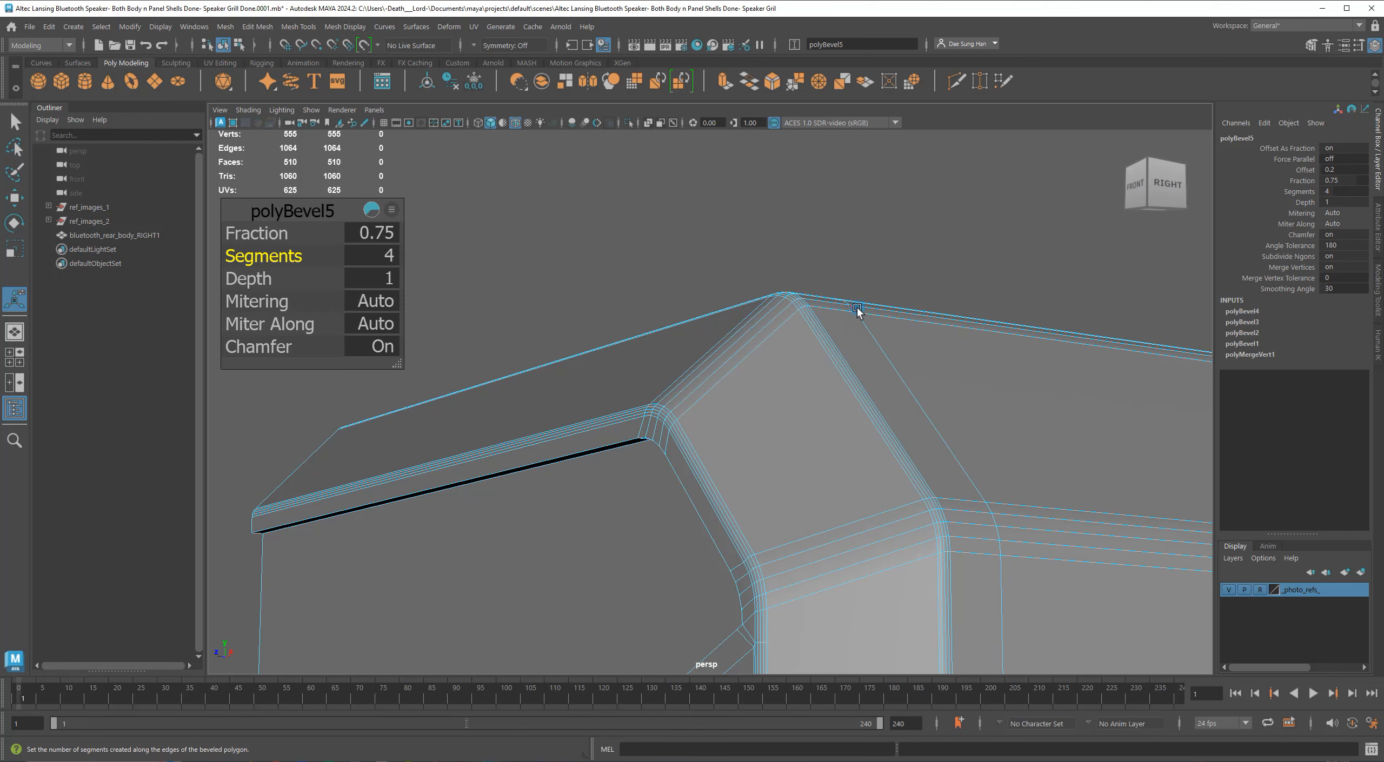
pyautogui.keyDown('alt'); pyautogui.moveTo(897, 449); pyautogui.dragTo(856, 404, button='middle'); pyautogui.keyUp('alt')
pyautogui.keyDown('alt'); pyautogui.moveTo(713, 373); pyautogui.dragTo(914, 346); pyautogui.keyUp('alt')
pyautogui.keyDown('alt'); pyautogui.moveTo(914, 346); pyautogui.dragTo(982, 426, button='middle'); pyautogui.keyUp('alt')
pyautogui.keyDown('alt'); pyautogui.moveTo(982, 427); pyautogui.dragTo(806, 358); pyautogui.keyUp('alt')
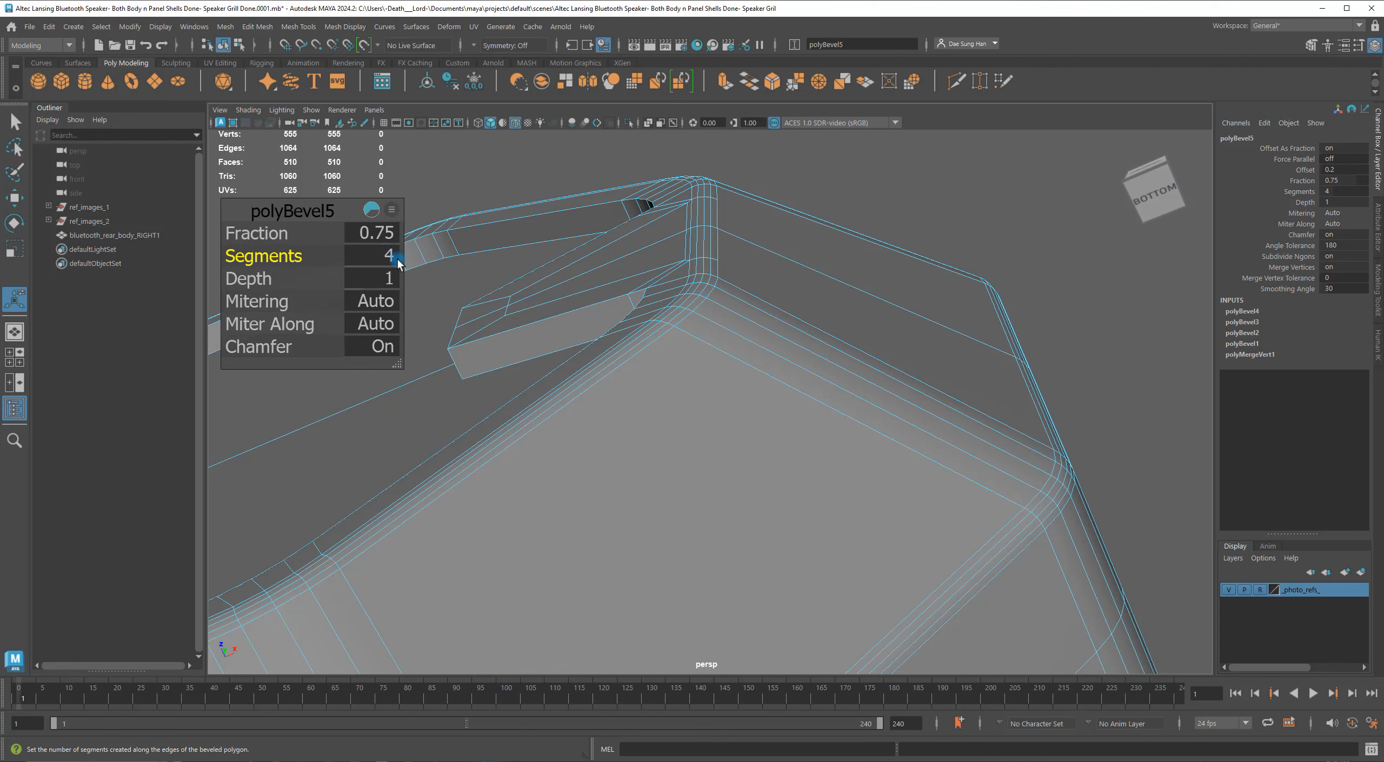
pyautogui.keyDown('alt'); pyautogui.moveTo(655, 330); pyautogui.dragTo(755, 288); pyautogui.keyUp('alt')
# Leave bevel editing, return to object mode and deselect the rear body.
pyautogui.press('q')
pyautogui.click(890, 198)
pyautogui.rightClick(802, 279)
pyautogui.click(973, 432)
pyautogui.keyDown('alt'); pyautogui.moveTo(973, 433); pyautogui.dragTo(663, 403); pyautogui.keyUp('alt')
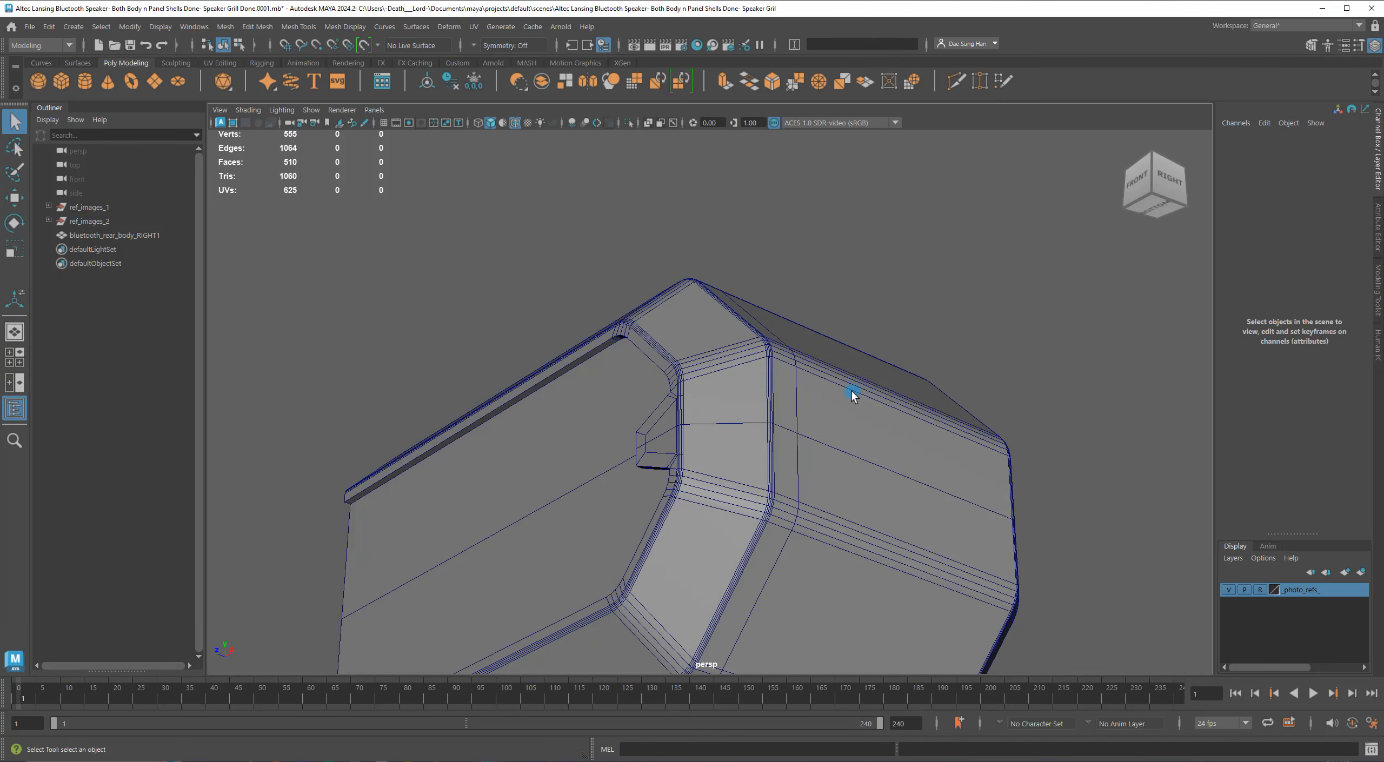
# Turn off the wireframe overlay on shaded objects and select the rear body mesh.
pyautogui.hotkey('alt', '5')
pyautogui.keyDown('alt'); pyautogui.moveTo(878, 438); pyautogui.dragTo(852, 395); pyautogui.keyUp('alt')
pyautogui.click(826, 385)
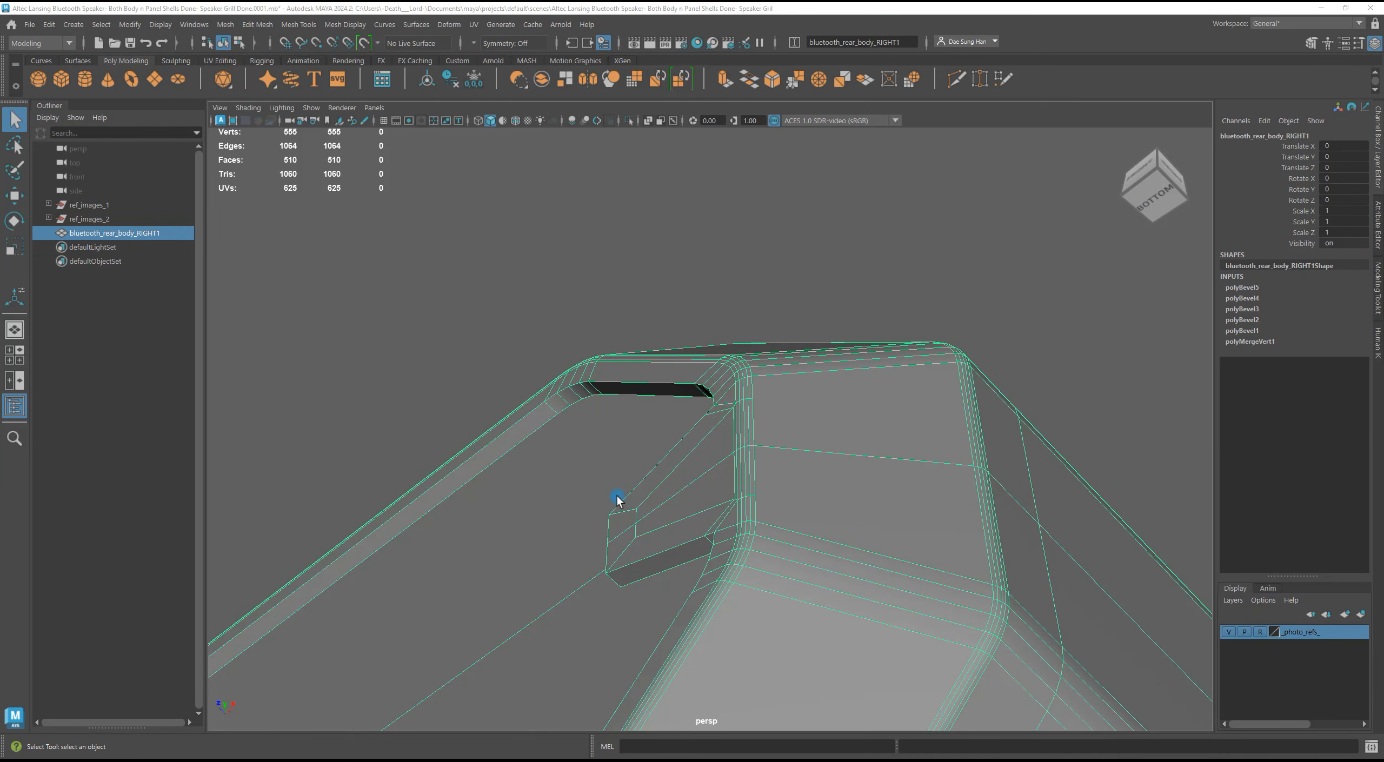
pyautogui.moveTo(819, 429)
pyautogui.keyDown('alt'); pyautogui.mouseDown()
pyautogui.moveTo(816, 451)
pyautogui.moveTo(948, 494)
pyautogui.moveTo(955, 454)
pyautogui.moveTo(830, 417)
pyautogui.moveTo(827, 402)
pyautogui.moveTo(796, 442)
pyautogui.moveTo(810, 413)
pyautogui.mouseUp(); pyautogui.keyUp('alt')
pyautogui.keyDown('alt'); pyautogui.moveTo(978, 414); pyautogui.dragTo(1046, 390, button='right'); pyautogui.keyUp('alt')
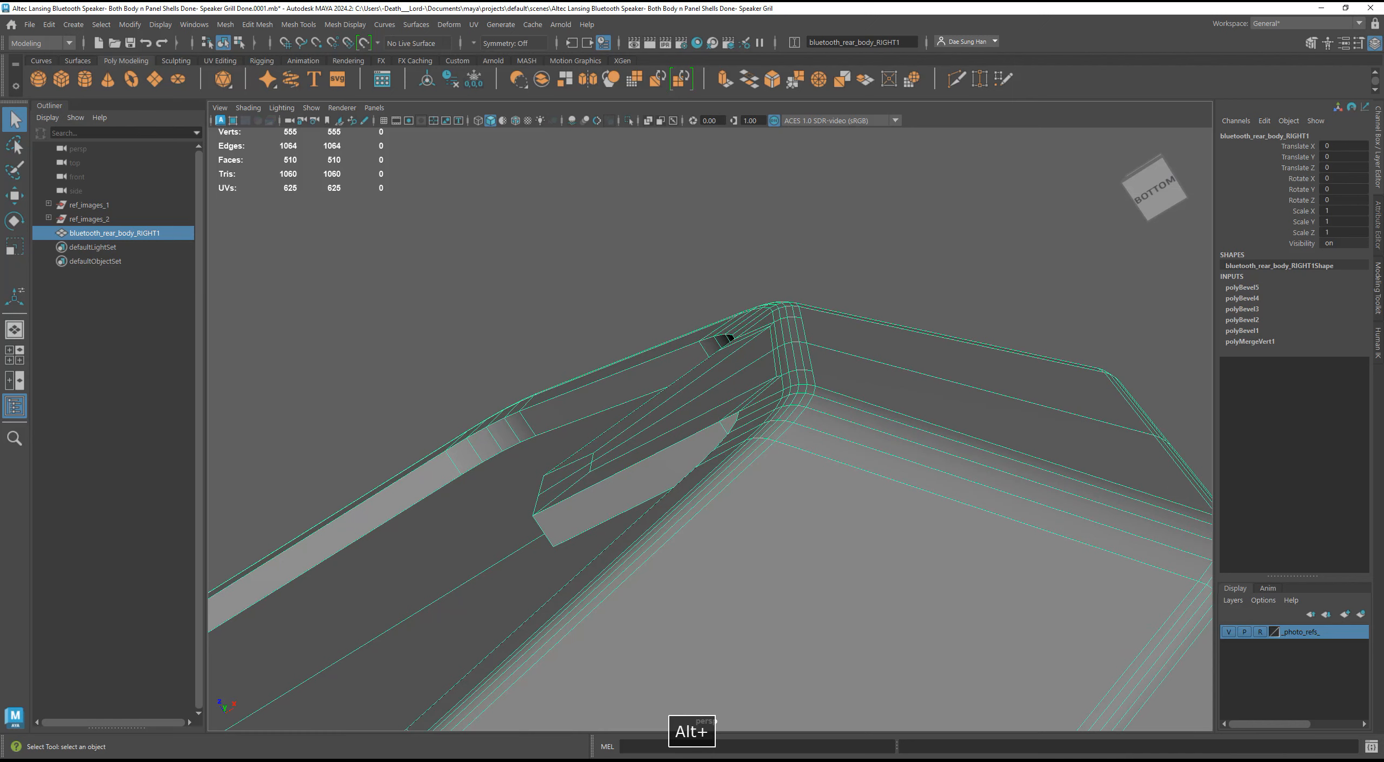
# Switch to the SyncSketch reference photo "altec 3 quarter shot B.jpg" and examine the rim edge above the grill up close.
pyautogui.moveTo(1383, 41); pyautogui.dragTo(592, 73)
pyautogui.scroll(-2, 740, 445)
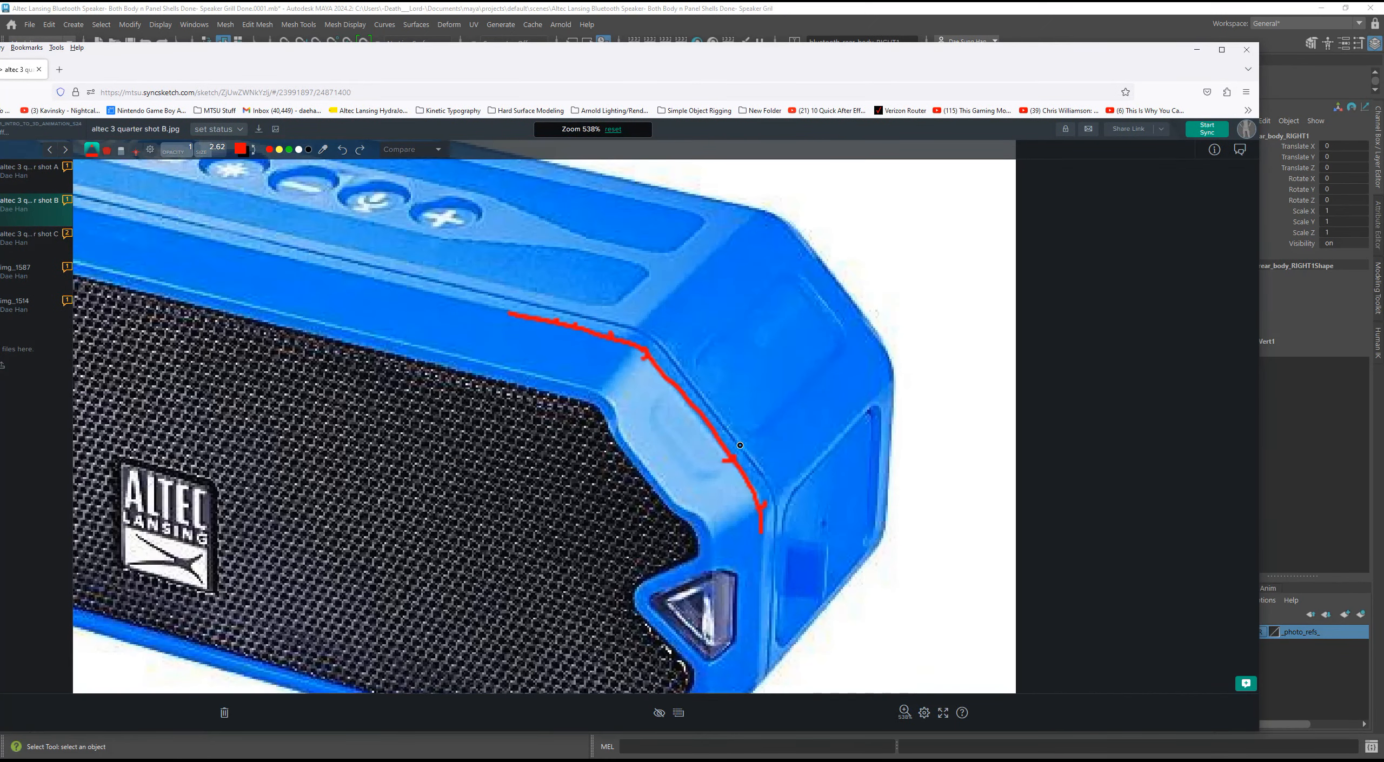
pyautogui.press('space')
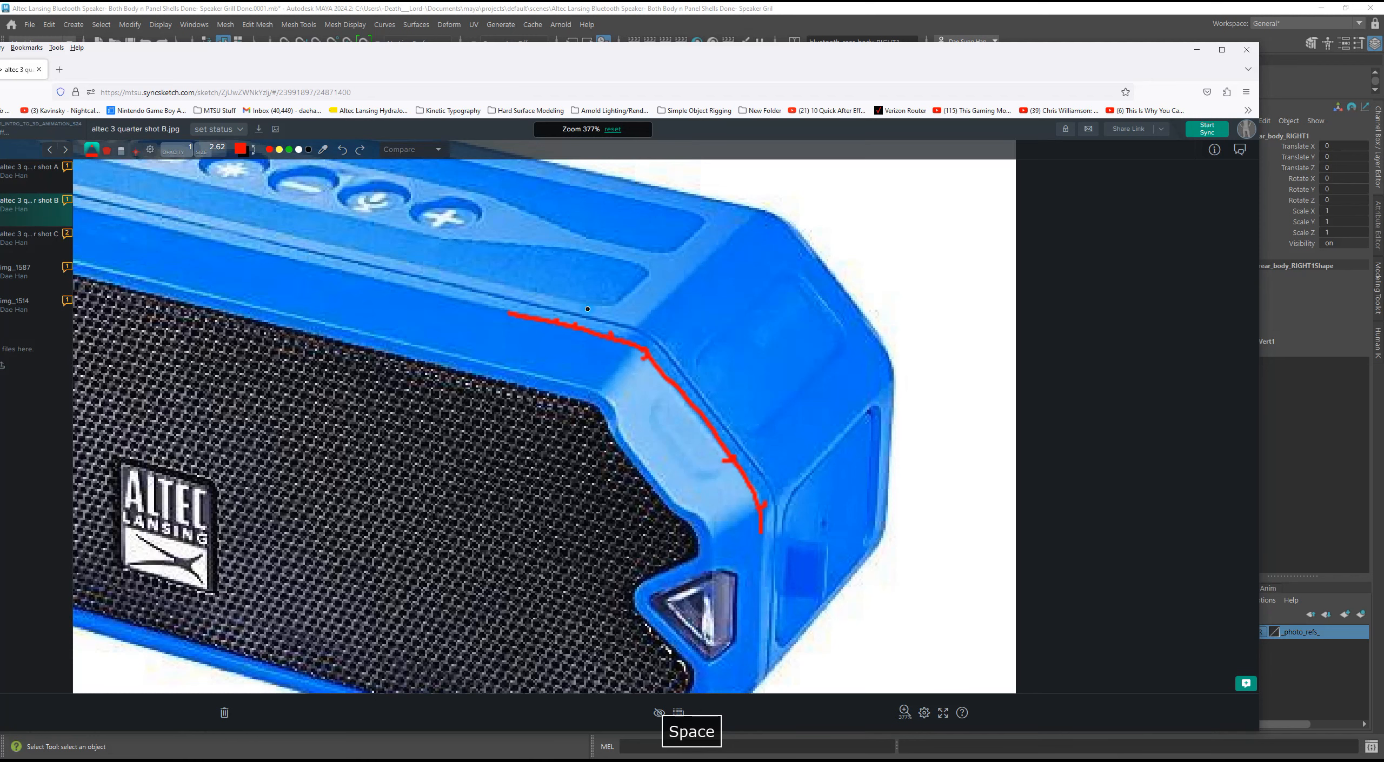
pyautogui.scroll(5, 588, 309)
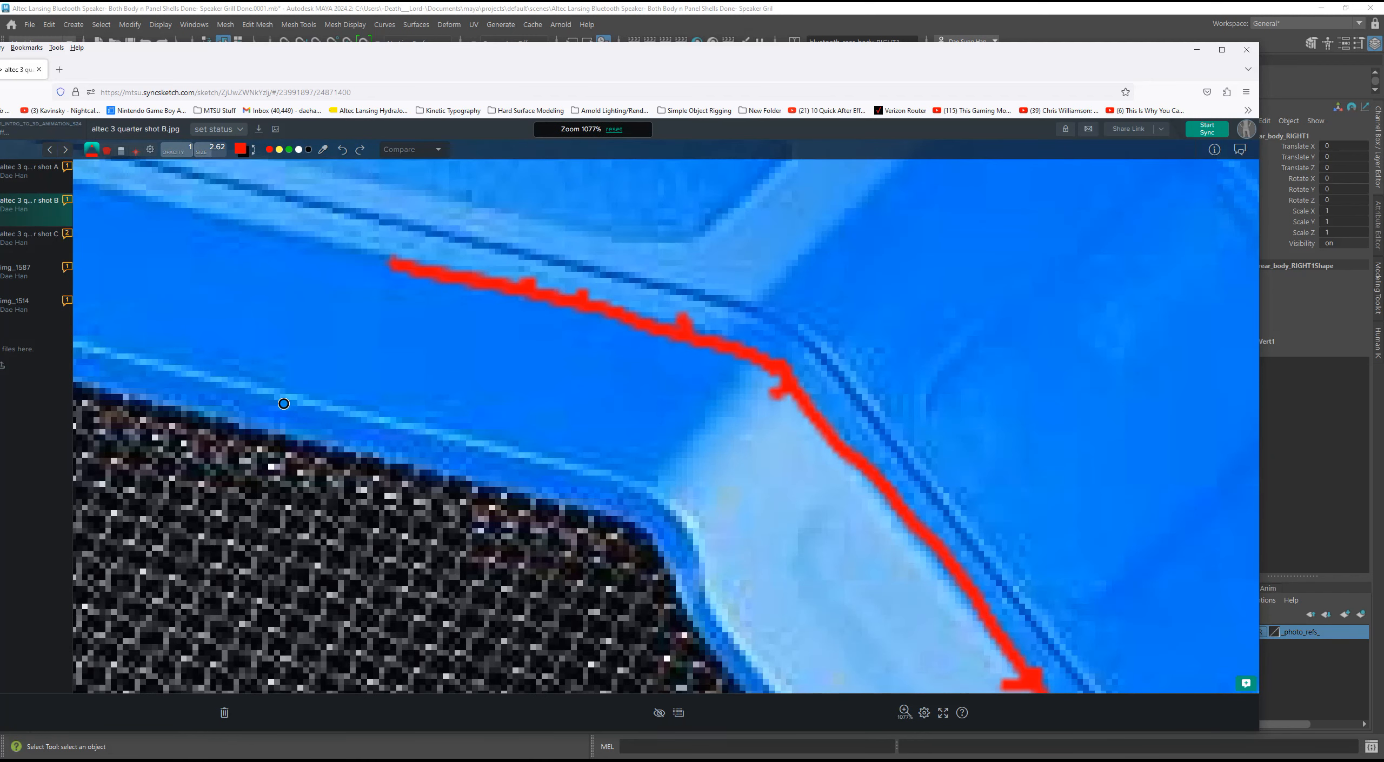
pyautogui.hotkey('ctrl', 'z')
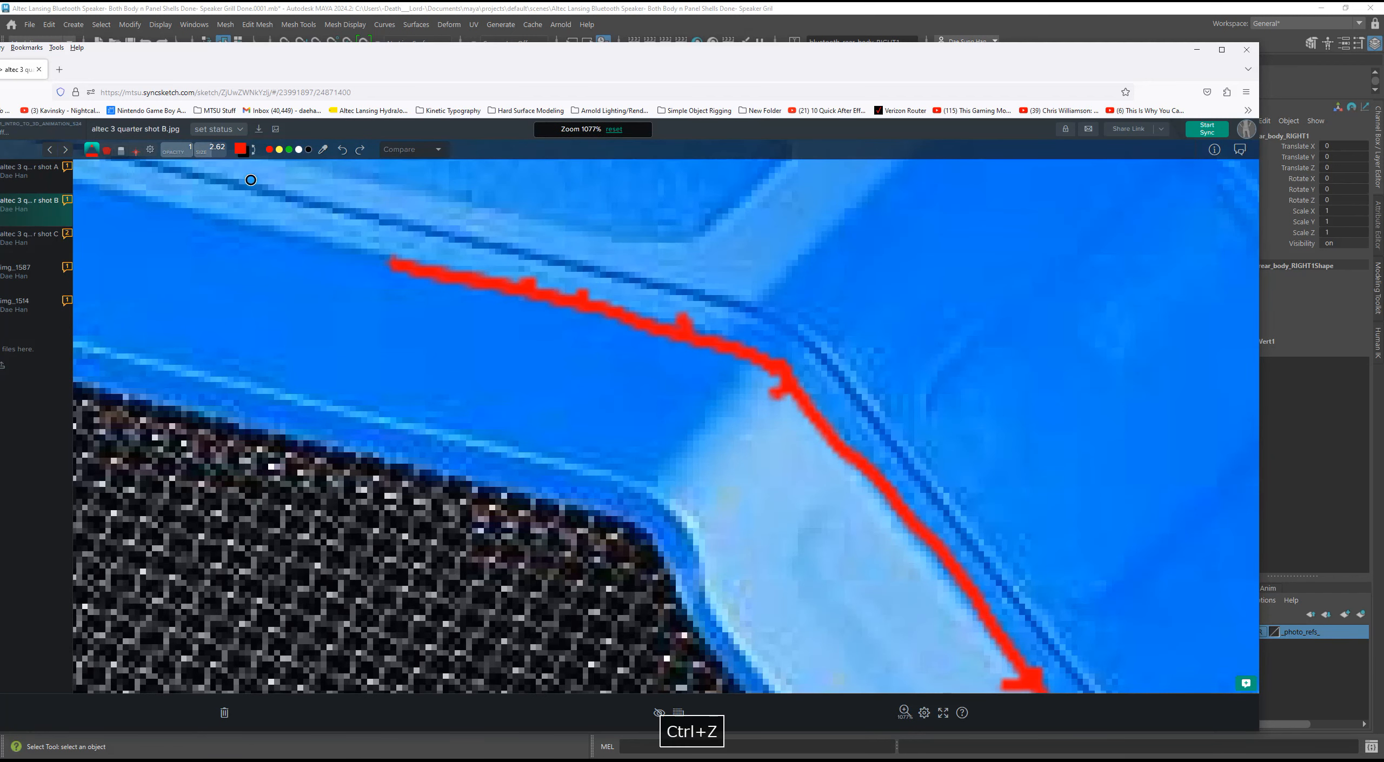
pyautogui.moveTo(227, 80); pyautogui.dragTo(344, 74)
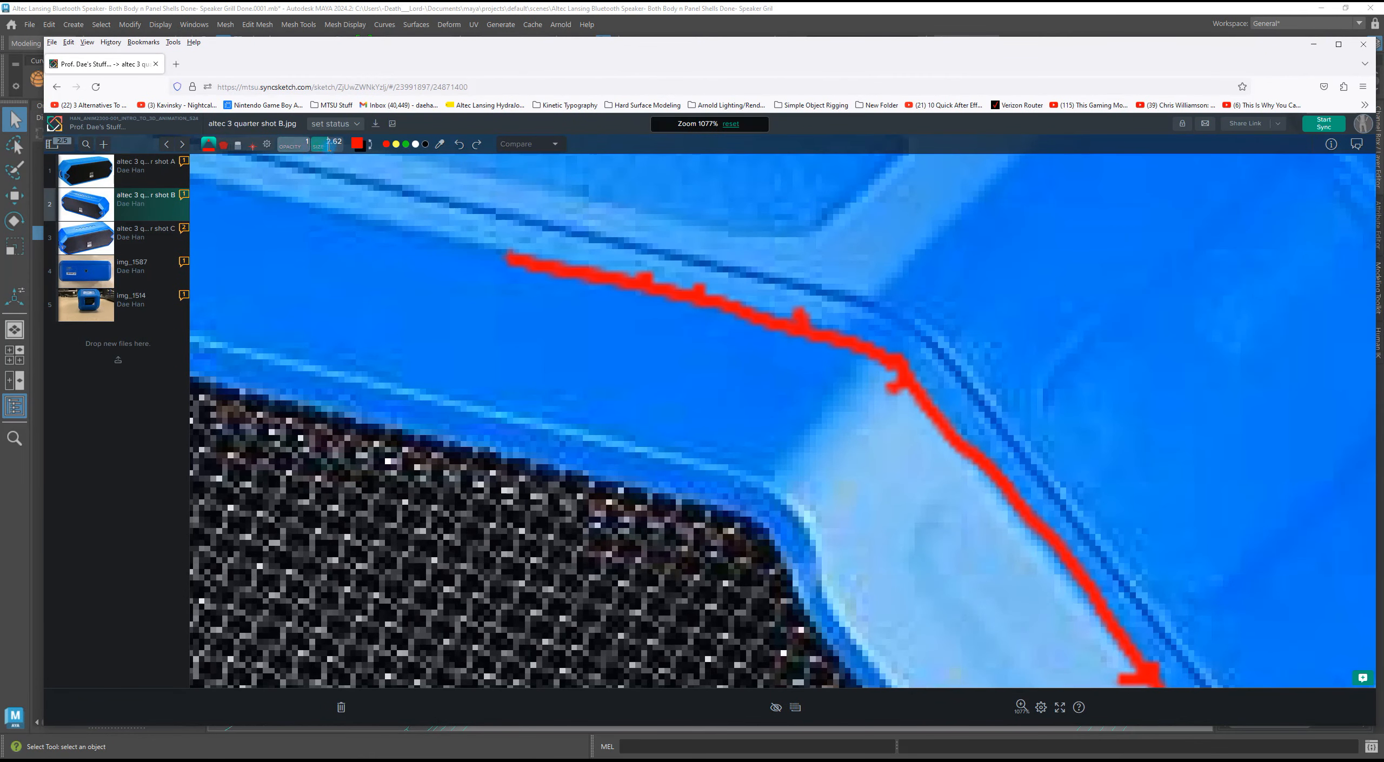
# Set the sketch brush size to 0.24, mark the thin rim line above the grill and return to Maya.
pyautogui.moveTo(261, 147); pyautogui.dragTo(49, 142)
pyautogui.hotkey('ctrl', 'z')
pyautogui.scroll(-3, 530, 471)
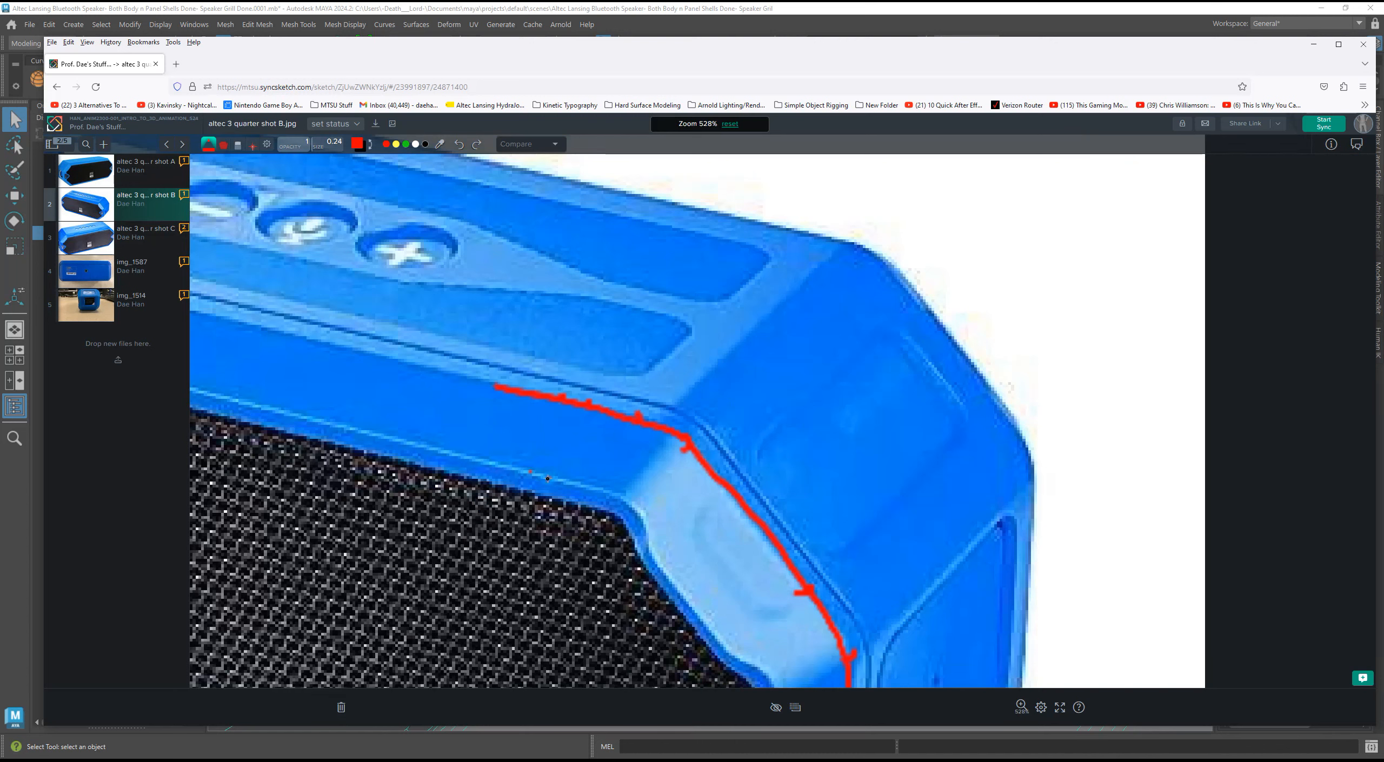
pyautogui.click(580, 485)
pyautogui.moveTo(524, 475); pyautogui.dragTo(530, 471)
pyautogui.click(550, 477)
pyautogui.moveTo(559, 53); pyautogui.dragTo(1383, 65)
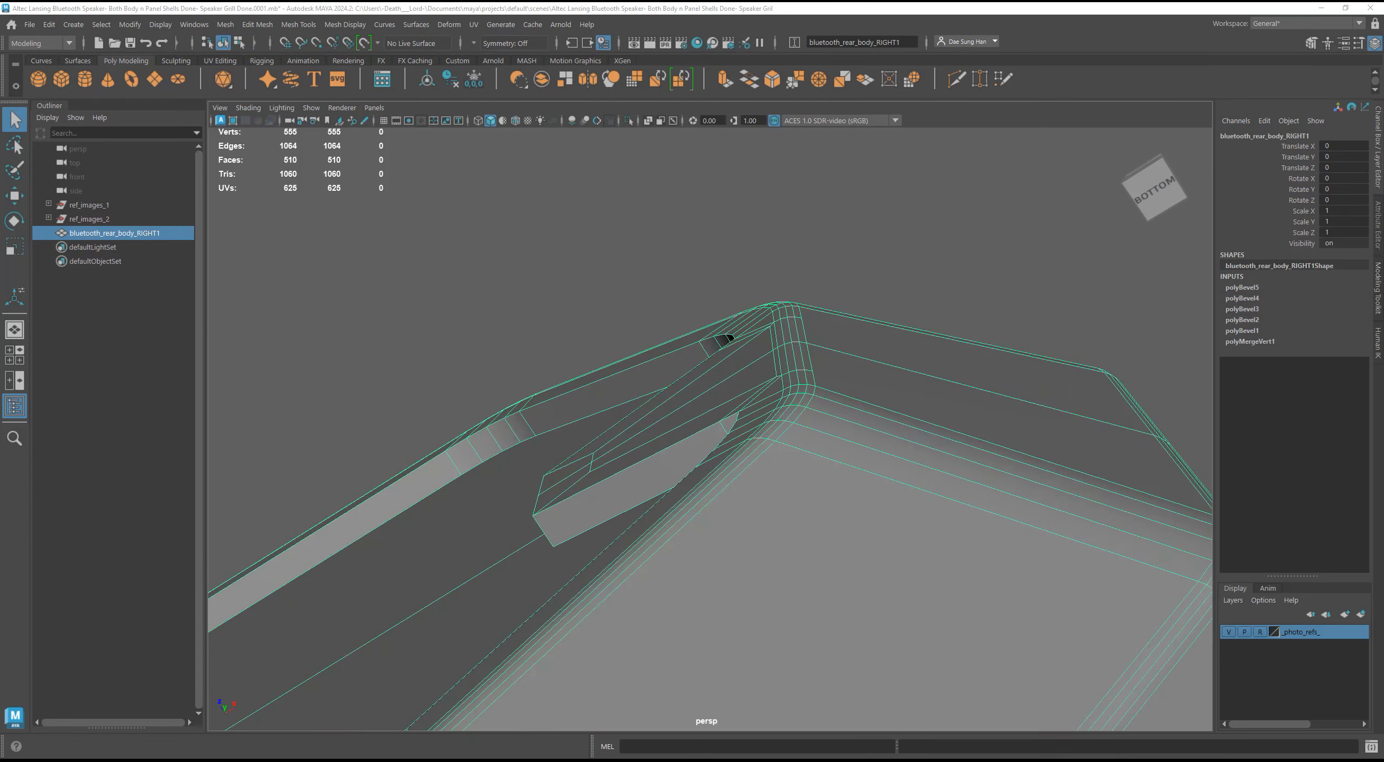
# Examine the rear body's beveled outer rim from the side and front against the reference.
pyautogui.keyDown('alt'); pyautogui.moveTo(878, 406); pyautogui.dragTo(871, 481); pyautogui.keyUp('alt')
pyautogui.keyDown('alt'); pyautogui.moveTo(871, 481); pyautogui.dragTo(459, 400, button='right'); pyautogui.keyUp('alt')
pyautogui.click(826, 235)
pyautogui.keyDown('alt'); pyautogui.moveTo(825, 235); pyautogui.dragTo(648, 364); pyautogui.keyUp('alt')
pyautogui.moveTo(649, 364)
pyautogui.keyDown('alt'); pyautogui.mouseDown(button='right')
pyautogui.moveTo(984, 441)
pyautogui.moveTo(648, 346)
pyautogui.mouseUp(button='right'); pyautogui.keyUp('alt')
pyautogui.keyDown('alt'); pyautogui.moveTo(729, 485); pyautogui.dragTo(680, 380); pyautogui.keyUp('alt')
pyautogui.click(701, 430)
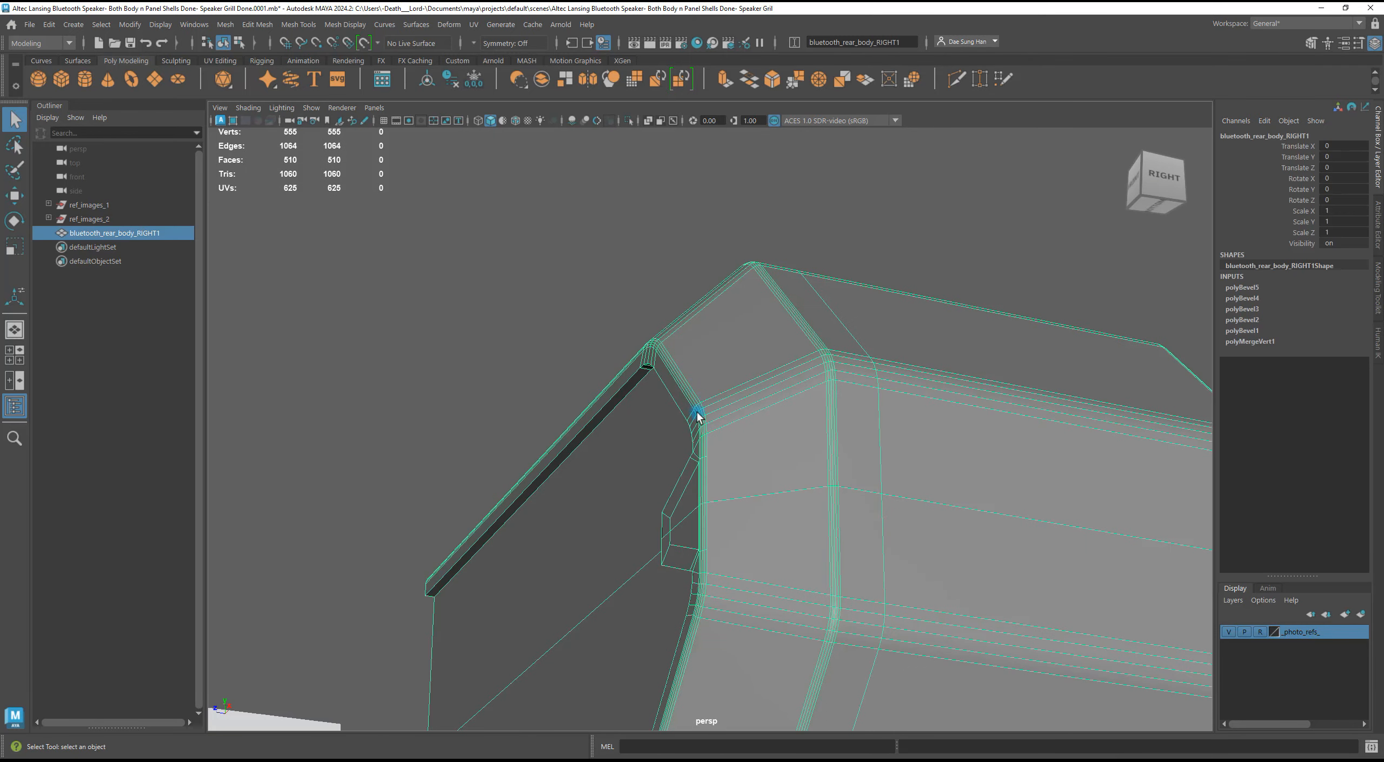
pyautogui.press('w')
pyautogui.keyDown('alt'); pyautogui.moveTo(757, 401); pyautogui.dragTo(673, 435); pyautogui.keyUp('alt')
pyautogui.keyDown('alt'); pyautogui.moveTo(805, 314); pyautogui.dragTo(675, 344); pyautogui.keyUp('alt')
pyautogui.keyDown('alt'); pyautogui.moveTo(676, 344); pyautogui.dragTo(674, 342, button='middle'); pyautogui.keyUp('alt')
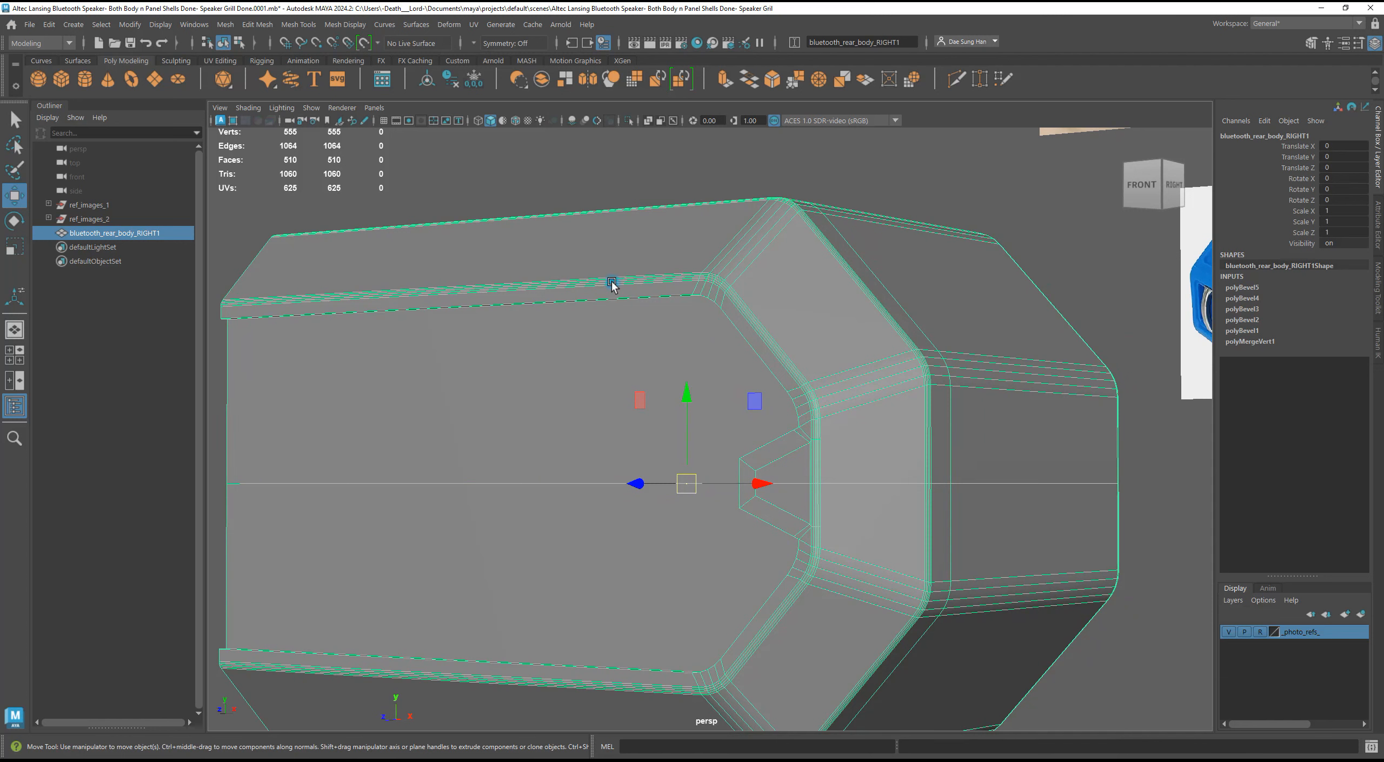
# Reopen the rim bevel's settings on the rear body and move the in-view editor clear of the model.
pyautogui.click(15, 297)
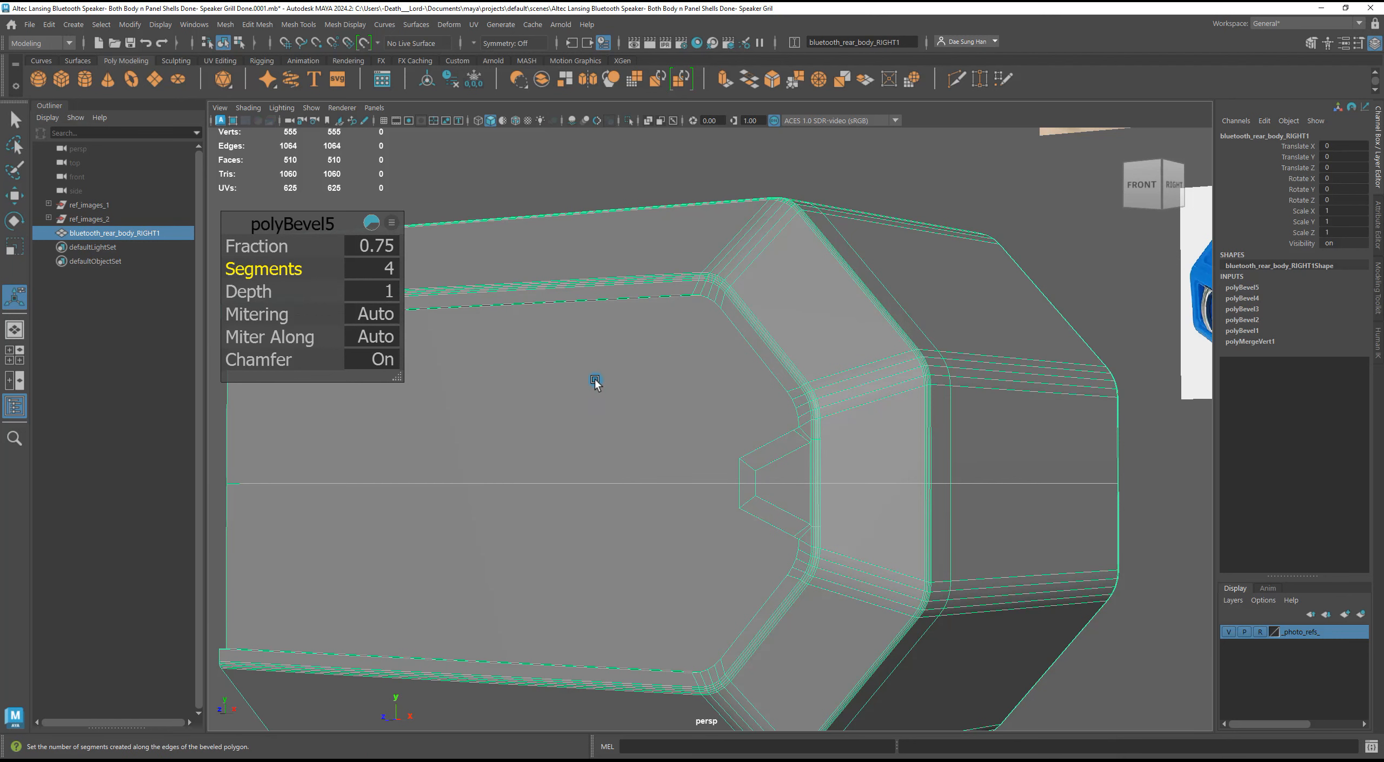
pyautogui.click(648, 163)
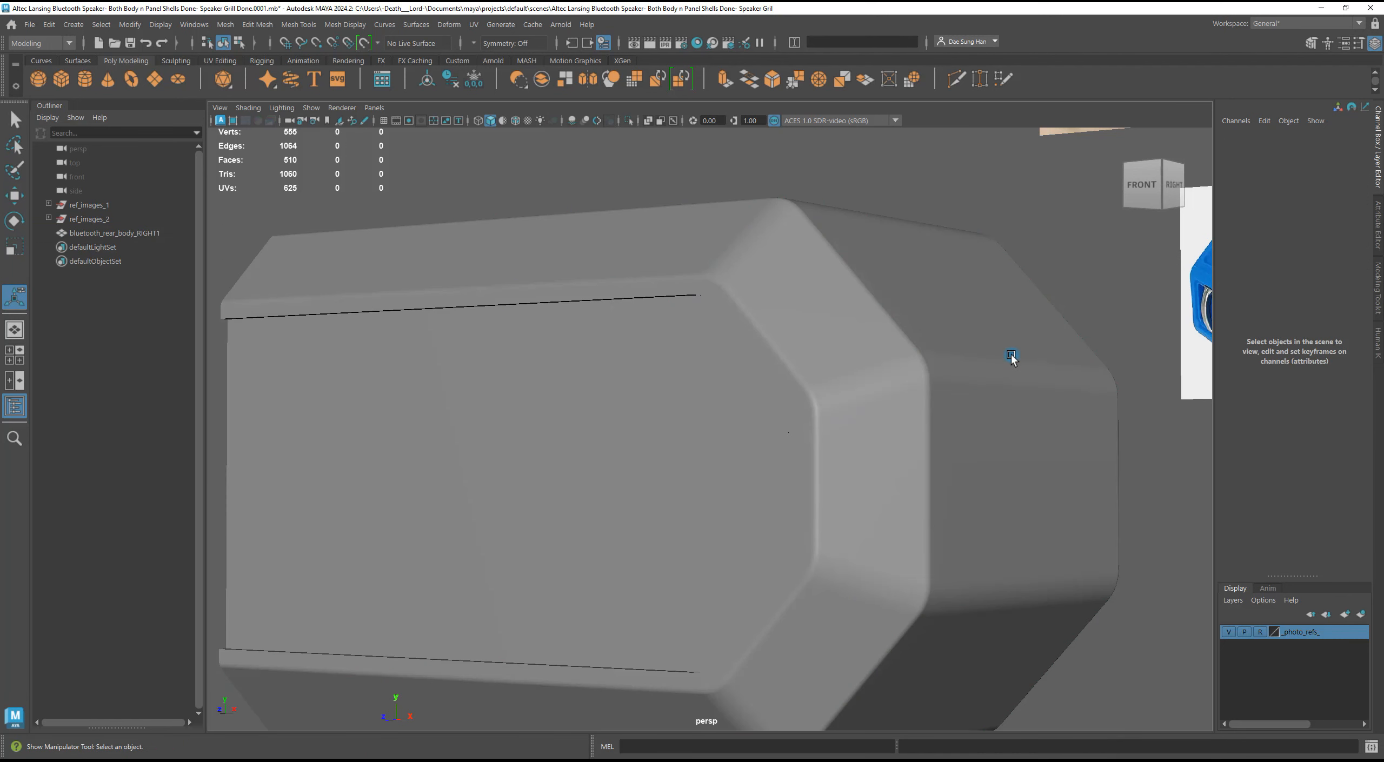
pyautogui.click(1011, 357)
pyautogui.click(1242, 288)
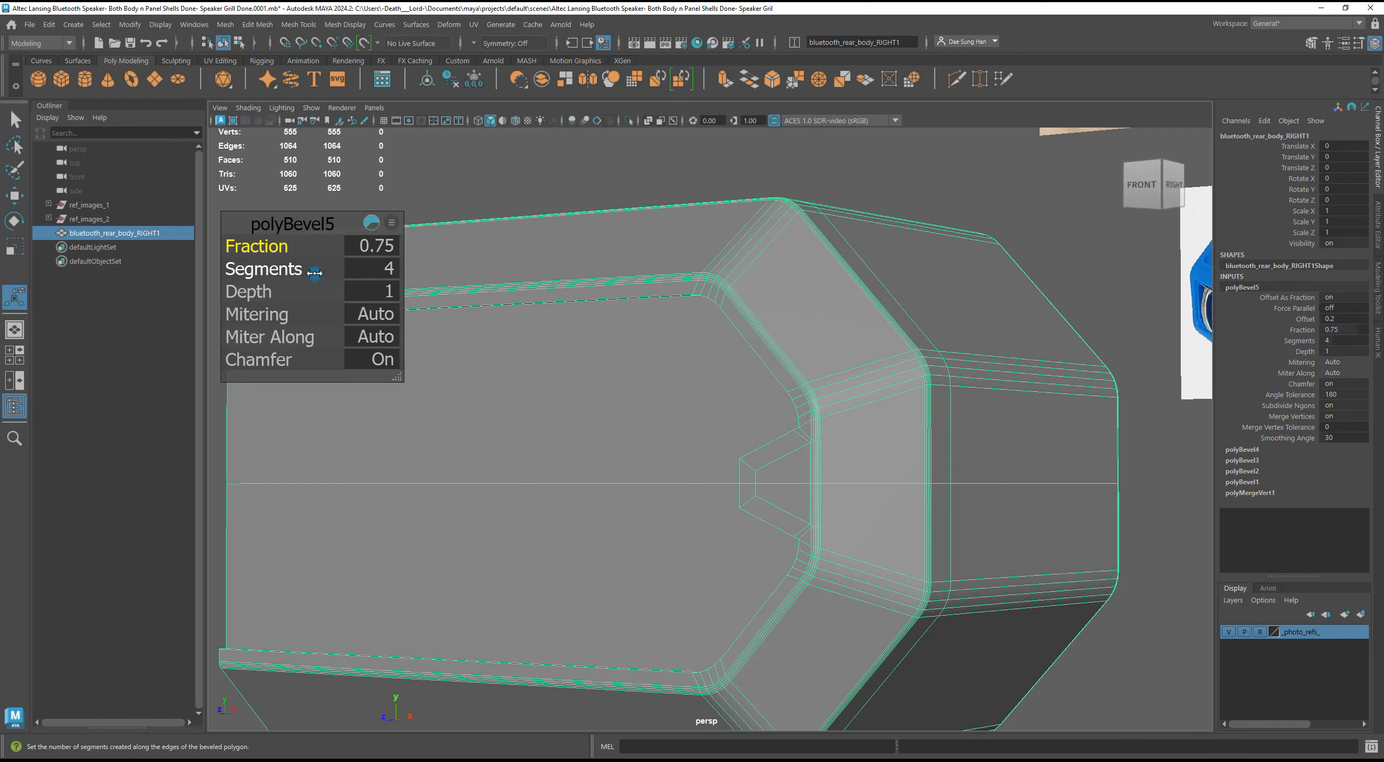
pyautogui.moveTo(292, 223); pyautogui.dragTo(390, 263)
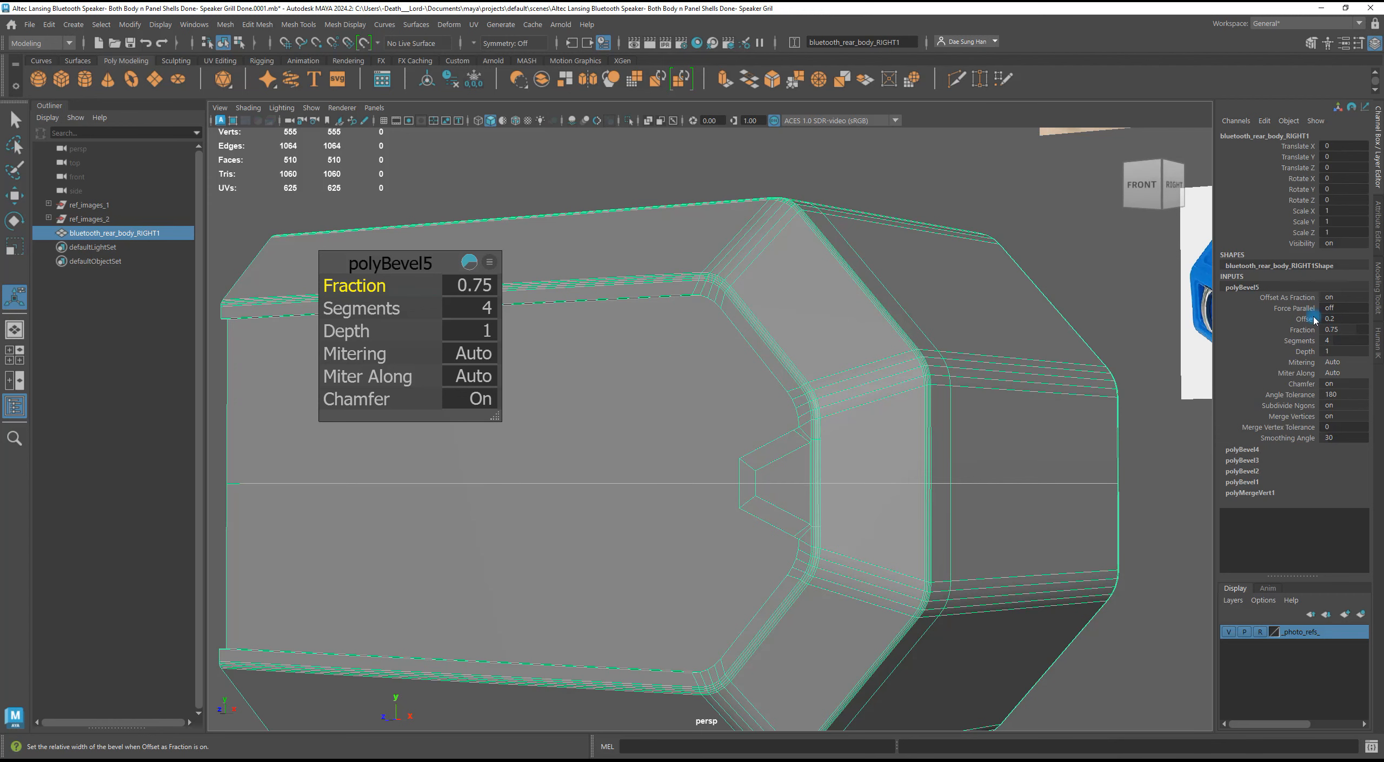
pyautogui.keyDown('alt'); pyautogui.moveTo(740, 289); pyautogui.dragTo(802, 325, button='middle'); pyautogui.keyUp('alt')
pyautogui.moveTo(470, 254); pyautogui.dragTo(418, 207)
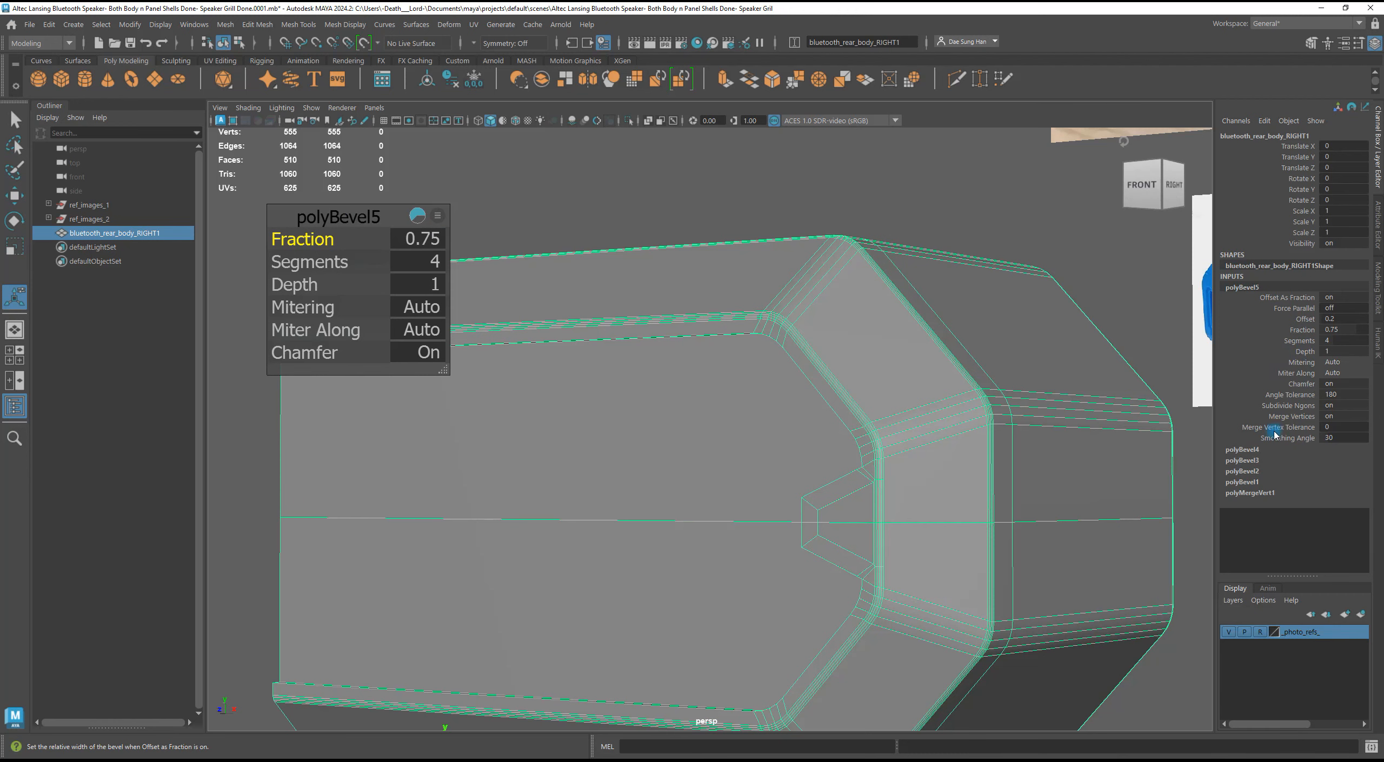
# Reduce the rim bevel's fraction to 0.28 while checking the grill opening's corner up close.
pyautogui.click(919, 238)
pyautogui.click(813, 284)
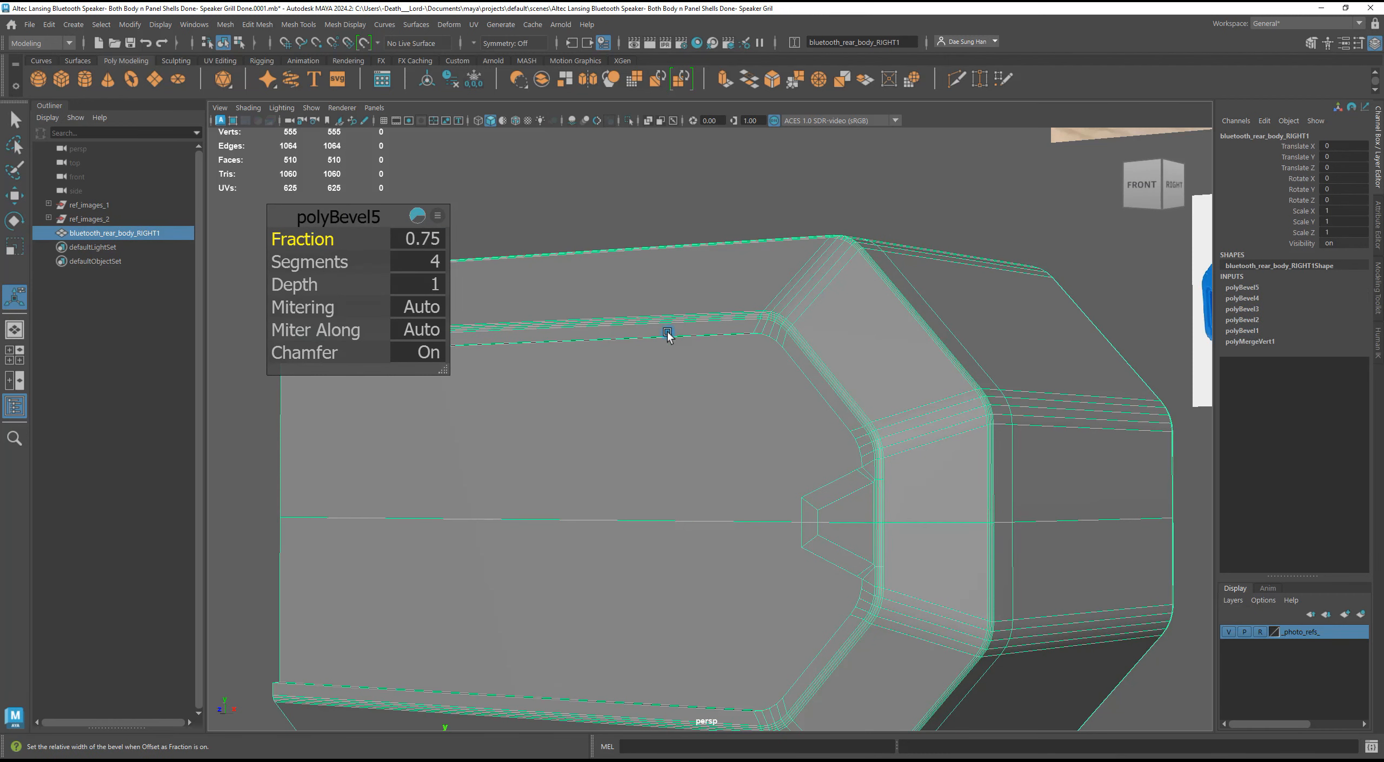
pyautogui.keyDown('alt'); pyautogui.moveTo(621, 338); pyautogui.dragTo(629, 307); pyautogui.keyUp('alt')
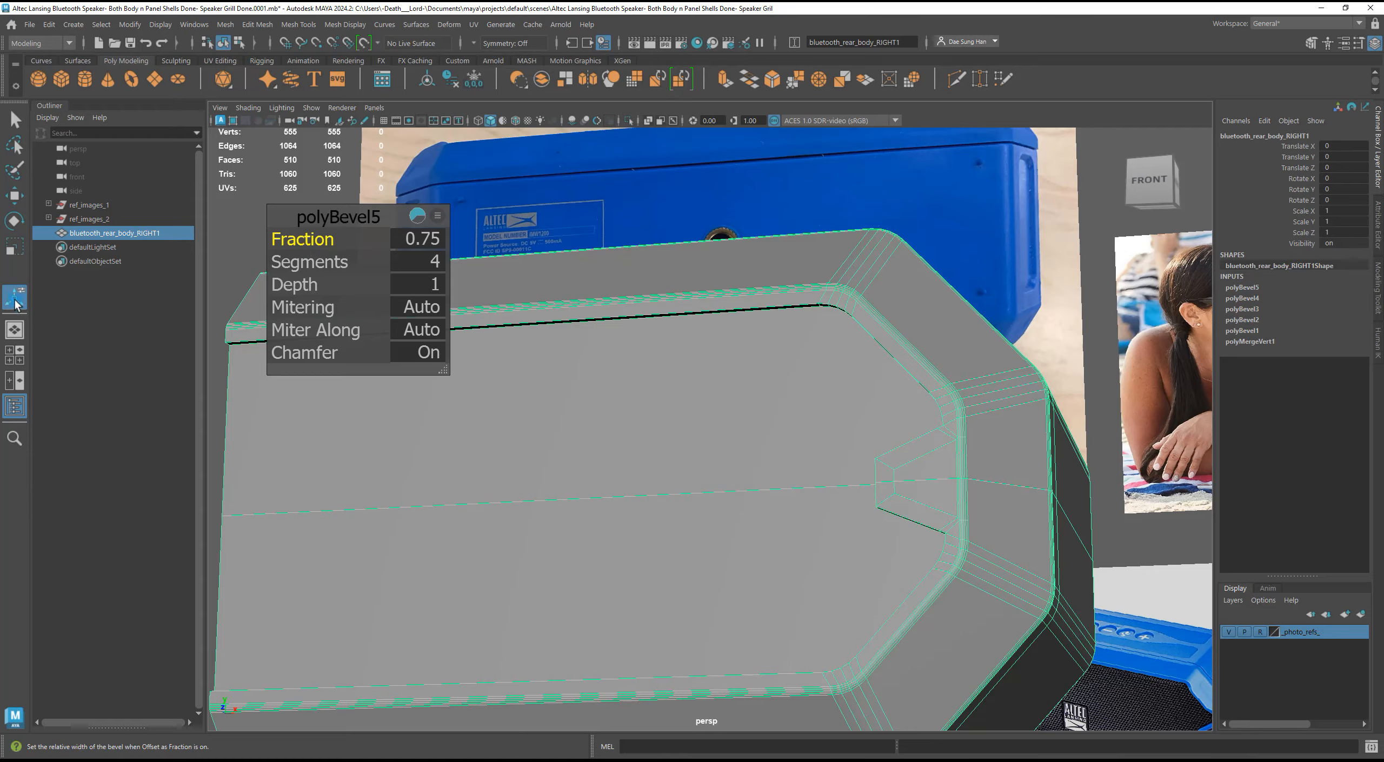
pyautogui.keyDown('alt'); pyautogui.moveTo(1033, 368); pyautogui.dragTo(946, 386); pyautogui.keyUp('alt')
pyautogui.keyDown('alt'); pyautogui.moveTo(945, 386); pyautogui.dragTo(938, 352, button='right'); pyautogui.keyUp('alt')
pyautogui.keyDown('alt'); pyautogui.moveTo(938, 352); pyautogui.dragTo(939, 424, button='middle'); pyautogui.keyUp('alt')
pyautogui.keyDown('alt'); pyautogui.moveTo(670, 357); pyautogui.dragTo(714, 318); pyautogui.keyUp('alt')
pyautogui.keyDown('alt'); pyautogui.moveTo(638, 335); pyautogui.dragTo(717, 315, button='right'); pyautogui.keyUp('alt')
pyautogui.keyDown('alt'); pyautogui.moveTo(597, 265); pyautogui.dragTo(578, 300, button='middle'); pyautogui.keyUp('alt')
pyautogui.keyDown('alt'); pyautogui.moveTo(578, 299); pyautogui.dragTo(713, 351, button='right'); pyautogui.keyUp('alt')
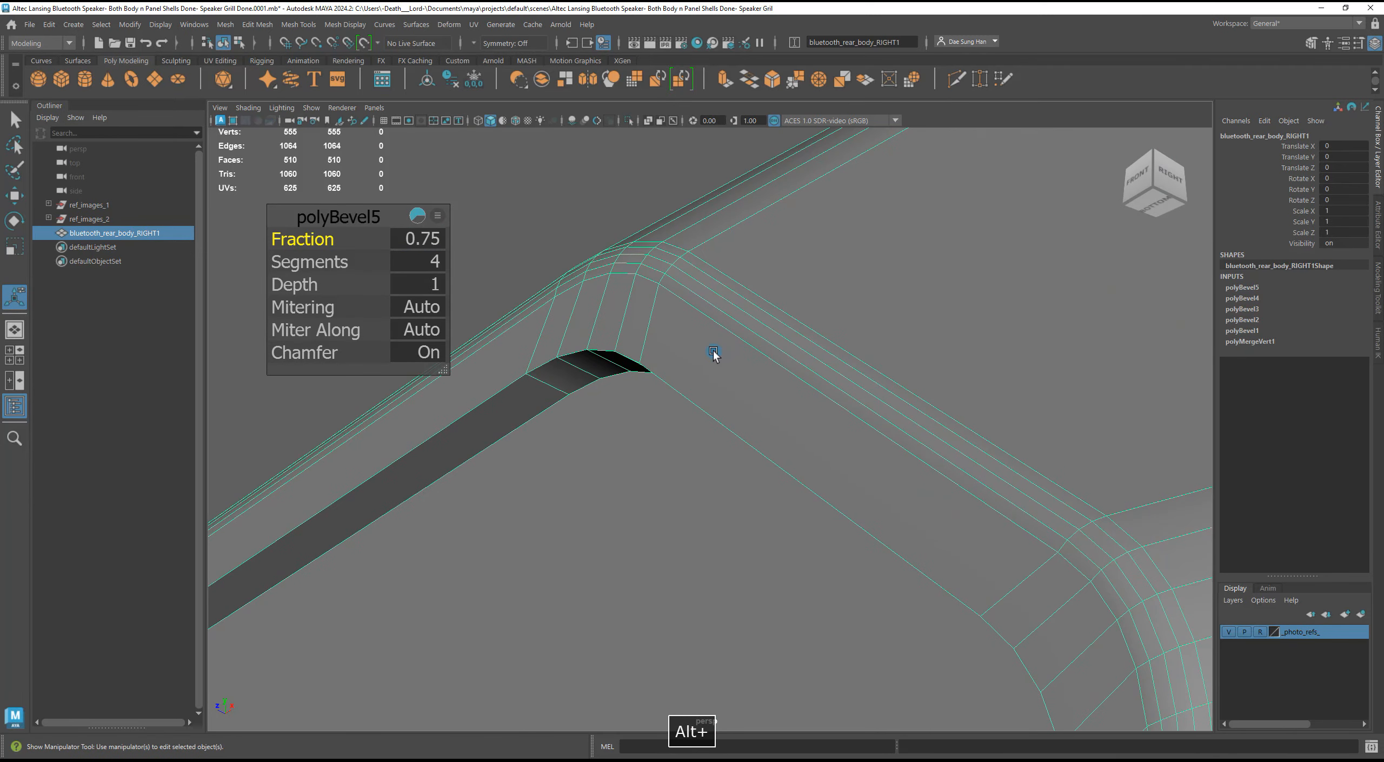
pyautogui.keyDown('ctrl'); pyautogui.moveTo(320, 243); pyautogui.dragTo(293, 245, button='middle'); pyautogui.keyUp('ctrl')
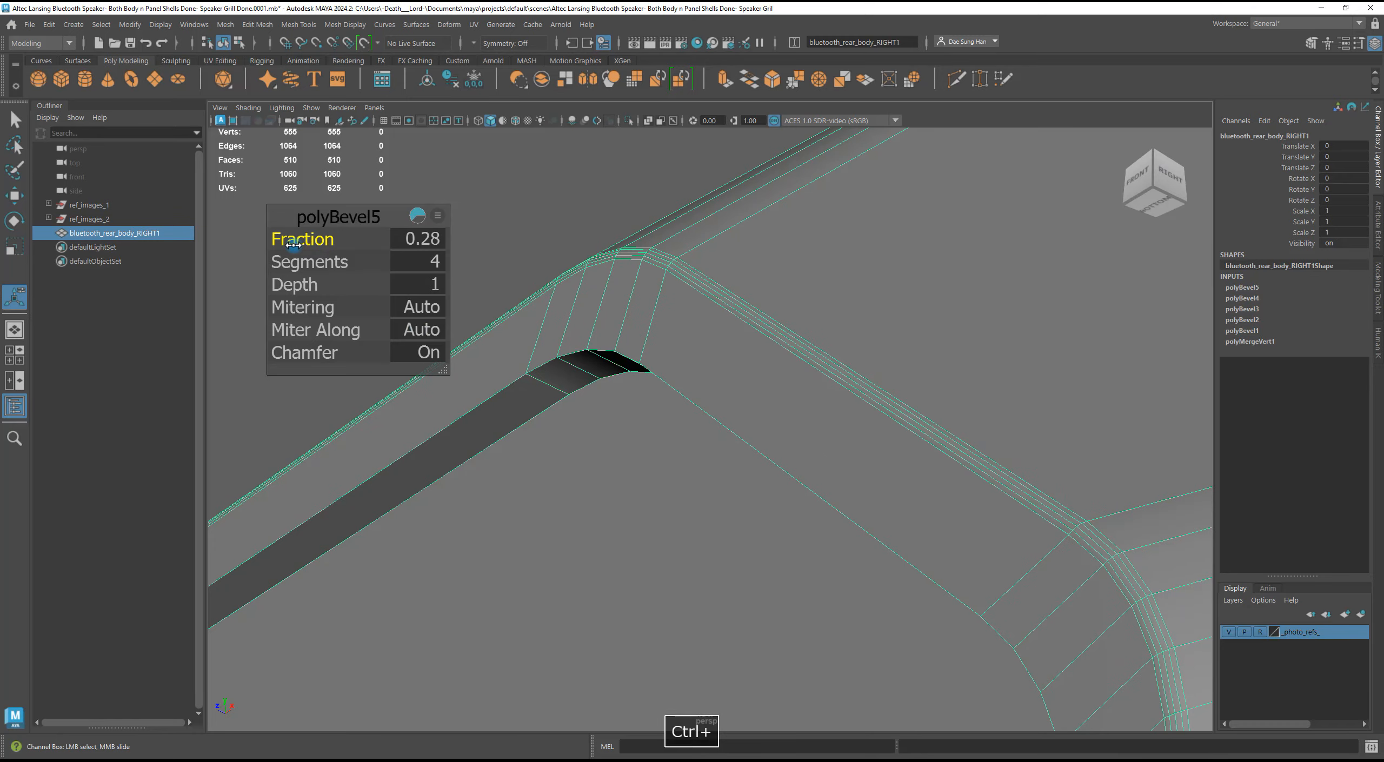
# Try a fraction of 0.15 on the rim bevel while checking the grill opening's corner.
pyautogui.keyDown('alt'); pyautogui.moveTo(789, 279); pyautogui.dragTo(890, 356); pyautogui.keyUp('alt')
pyautogui.keyDown('alt'); pyautogui.moveTo(757, 351); pyautogui.dragTo(457, 373, button='right'); pyautogui.keyUp('alt')
pyautogui.keyDown('alt'); pyautogui.moveTo(928, 477); pyautogui.dragTo(565, 371); pyautogui.keyUp('alt')
pyautogui.keyDown('alt'); pyautogui.moveTo(565, 371); pyautogui.dragTo(795, 455, button='right'); pyautogui.keyUp('alt')
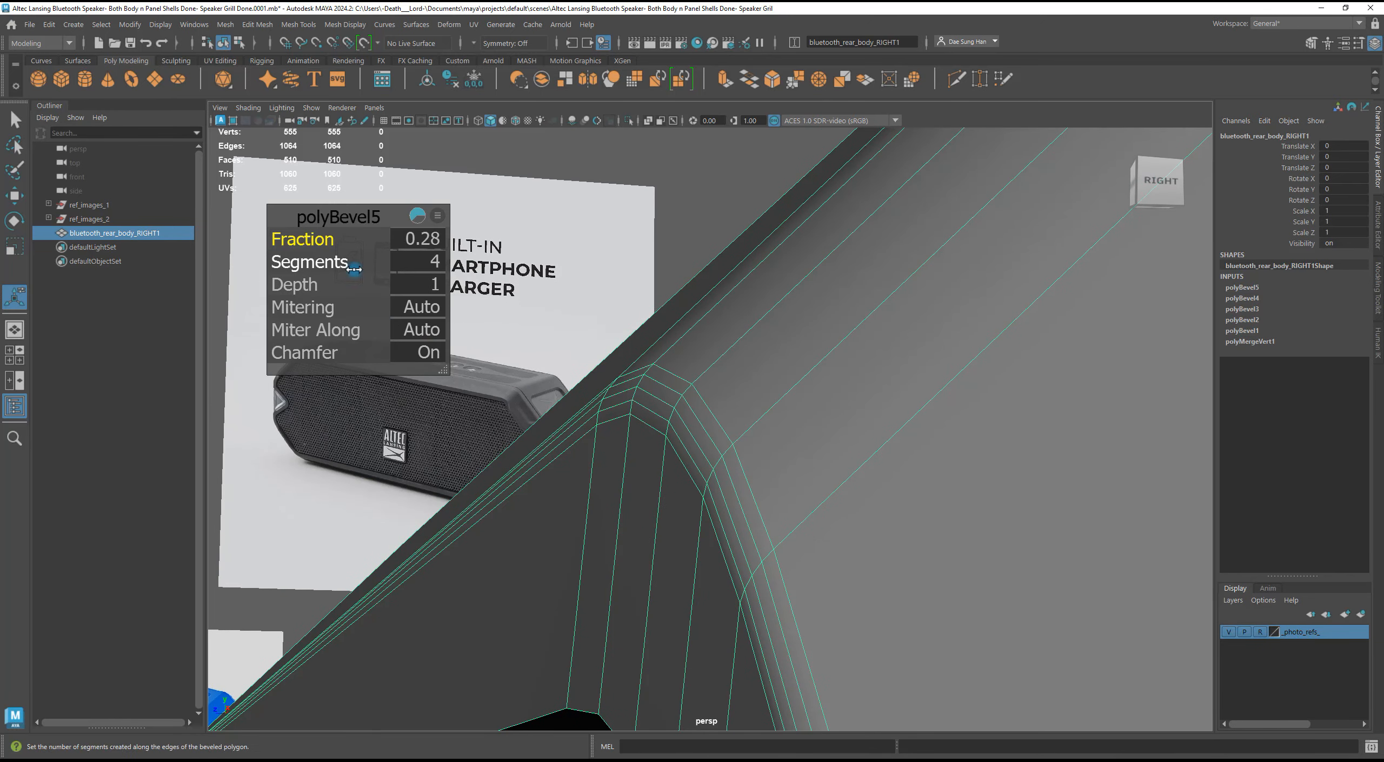
pyautogui.keyDown('ctrl'); pyautogui.moveTo(301, 239); pyautogui.dragTo(302, 239); pyautogui.keyUp('ctrl')
pyautogui.keyDown('alt'); pyautogui.moveTo(562, 302); pyautogui.dragTo(473, 325, button='right'); pyautogui.keyUp('alt')
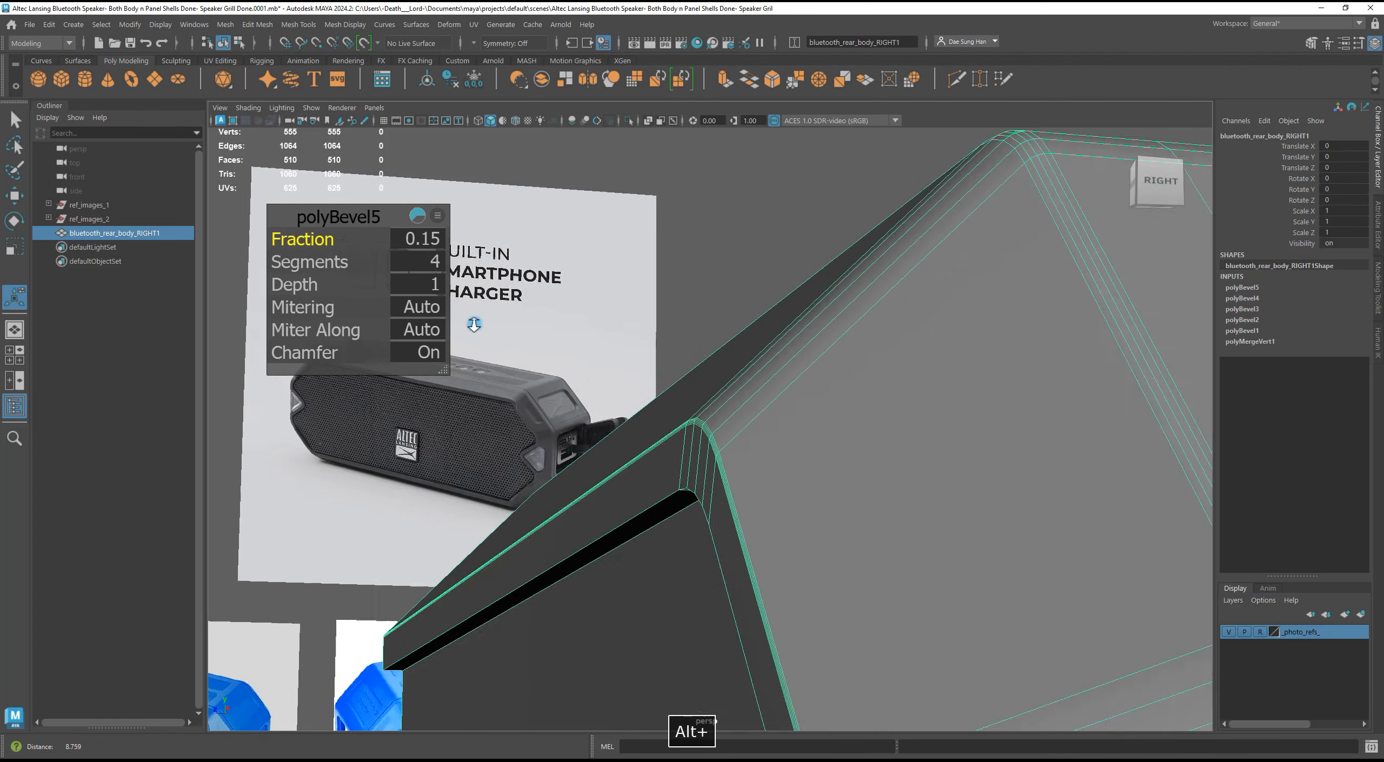
pyautogui.keyDown('alt'); pyautogui.moveTo(473, 325); pyautogui.dragTo(831, 445); pyautogui.keyUp('alt')
pyautogui.keyDown('alt'); pyautogui.moveTo(831, 445); pyautogui.dragTo(633, 379, button='right'); pyautogui.keyUp('alt')
# Compare the unselected rear body's rim corner with the marked blue speaker reference in SyncSketch, returning to Maya.
pyautogui.click(1050, 326)
pyautogui.keyDown('alt'); pyautogui.moveTo(1050, 327); pyautogui.dragTo(874, 326); pyautogui.keyUp('alt')
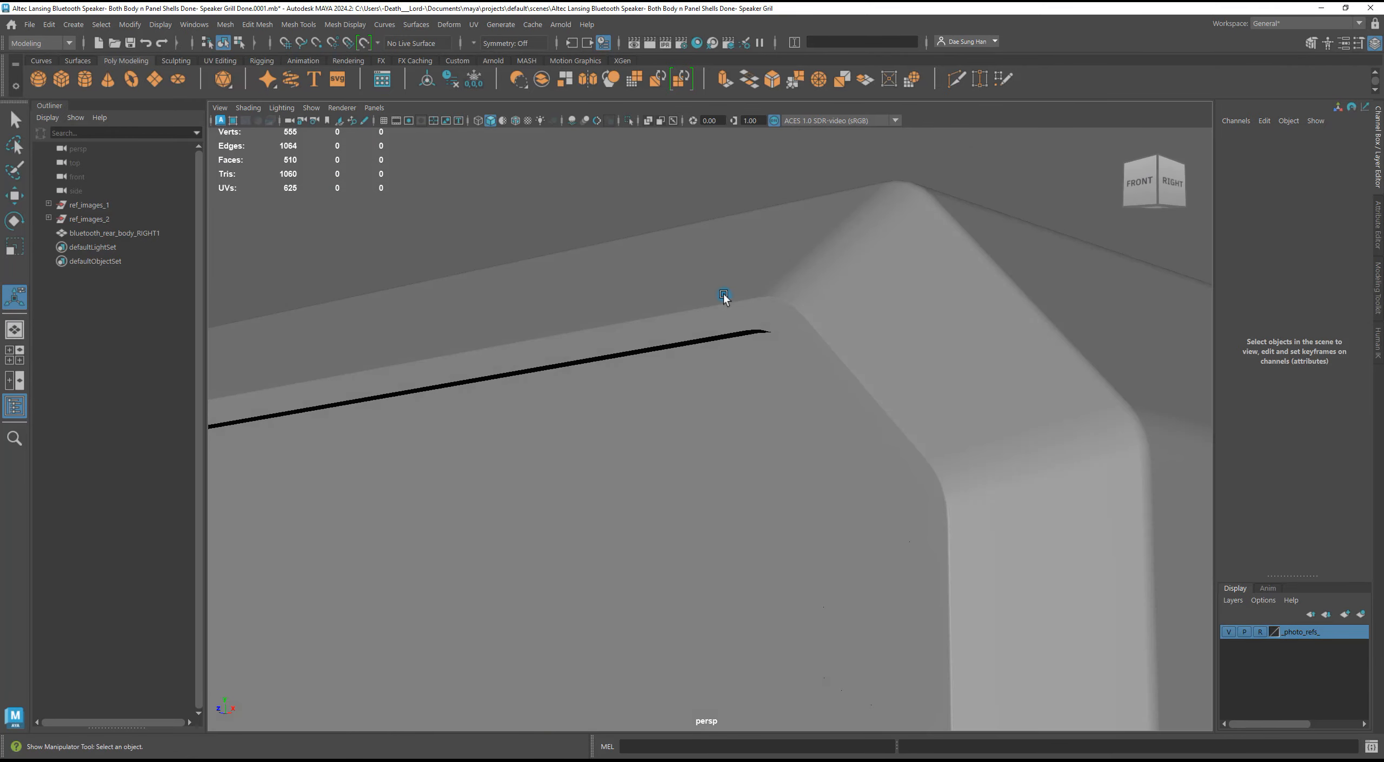
pyautogui.keyDown('alt'); pyautogui.moveTo(875, 405); pyautogui.dragTo(916, 400); pyautogui.keyUp('alt')
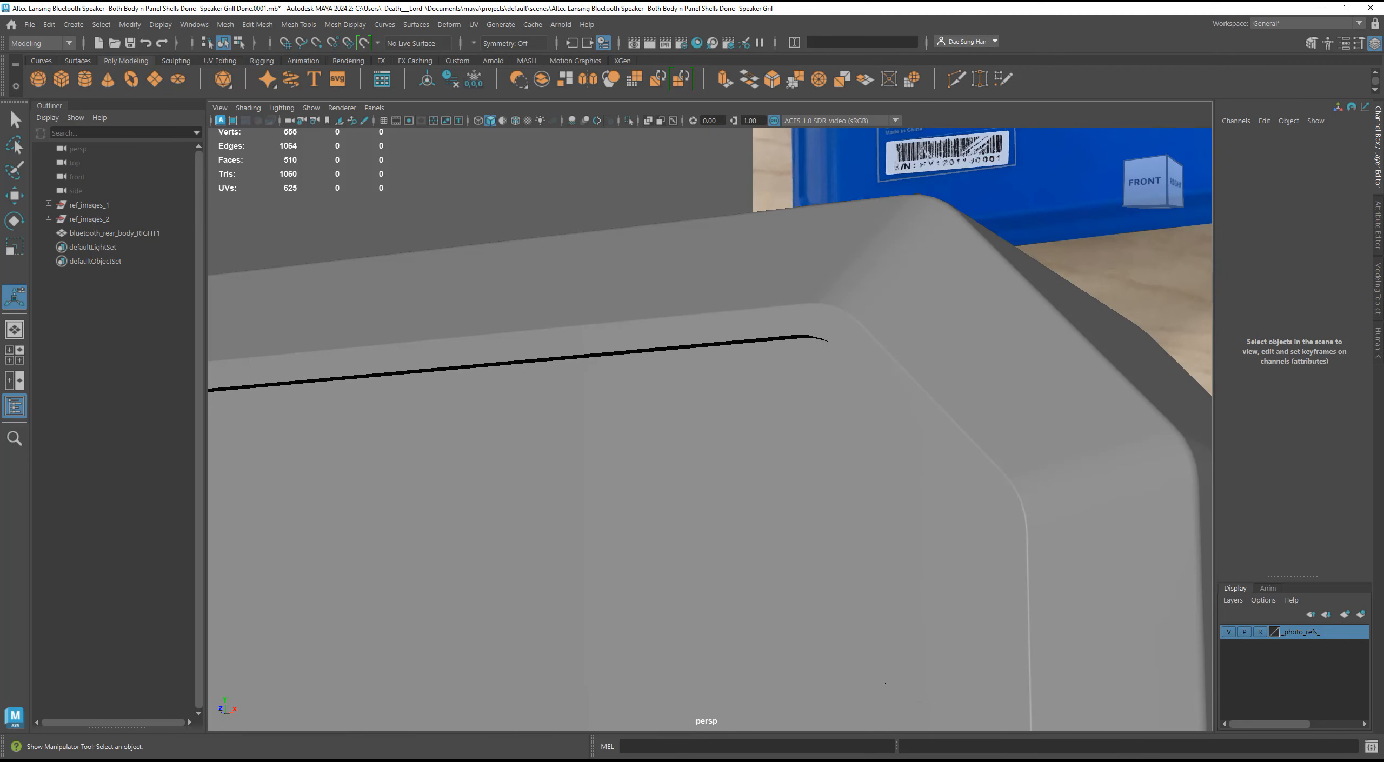
pyautogui.hotkey('alt', 'Tab')
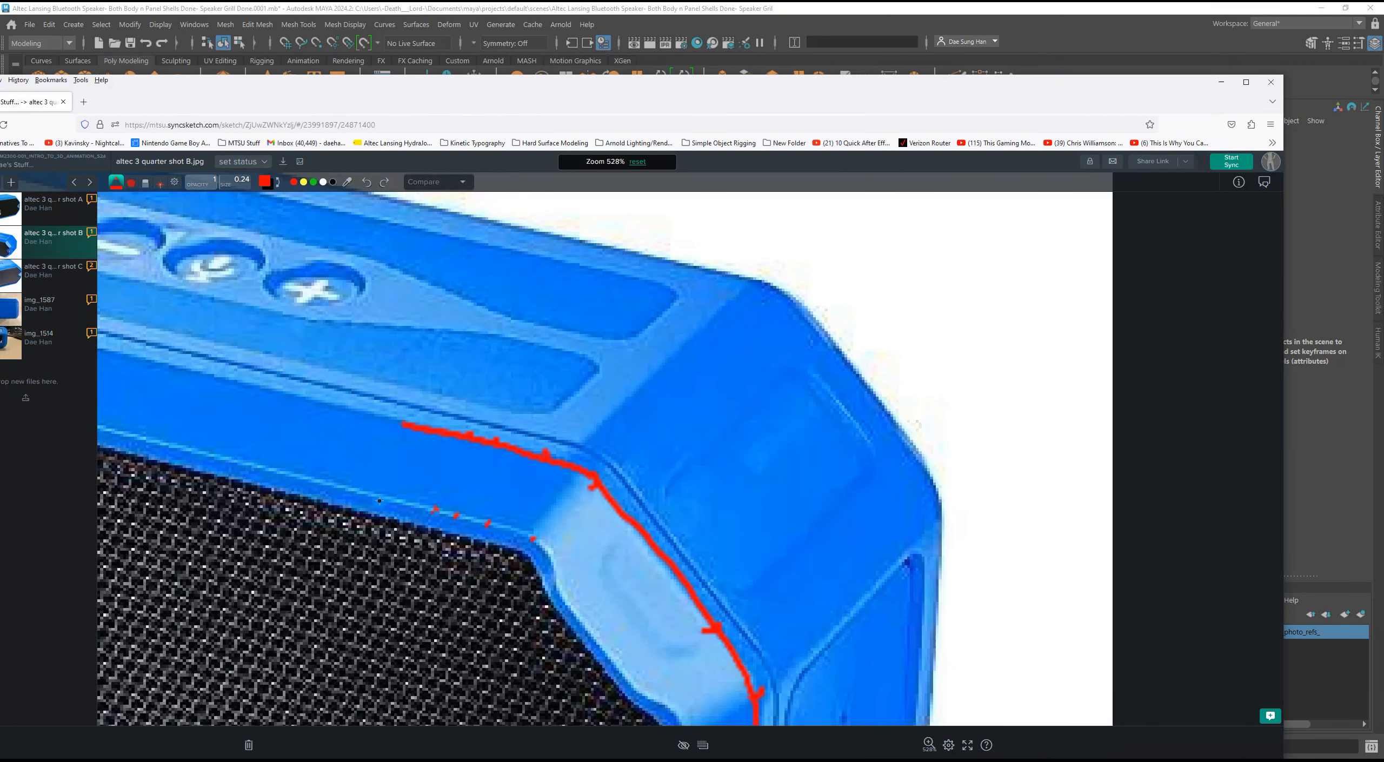
pyautogui.scroll(-4, 527, 537)
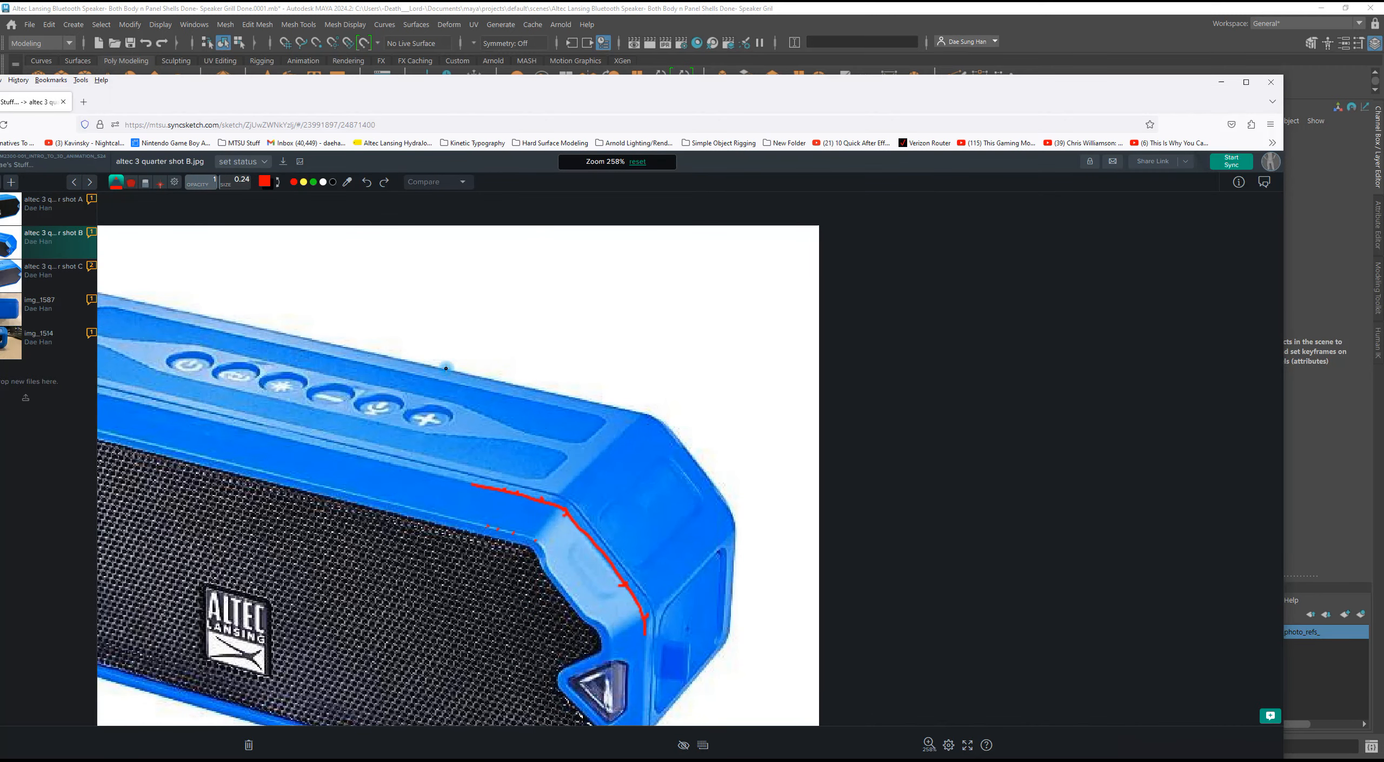
pyautogui.hotkey('alt', 'Tab')
pyautogui.keyDown('alt'); pyautogui.moveTo(465, 530); pyautogui.dragTo(547, 390); pyautogui.keyUp('alt')
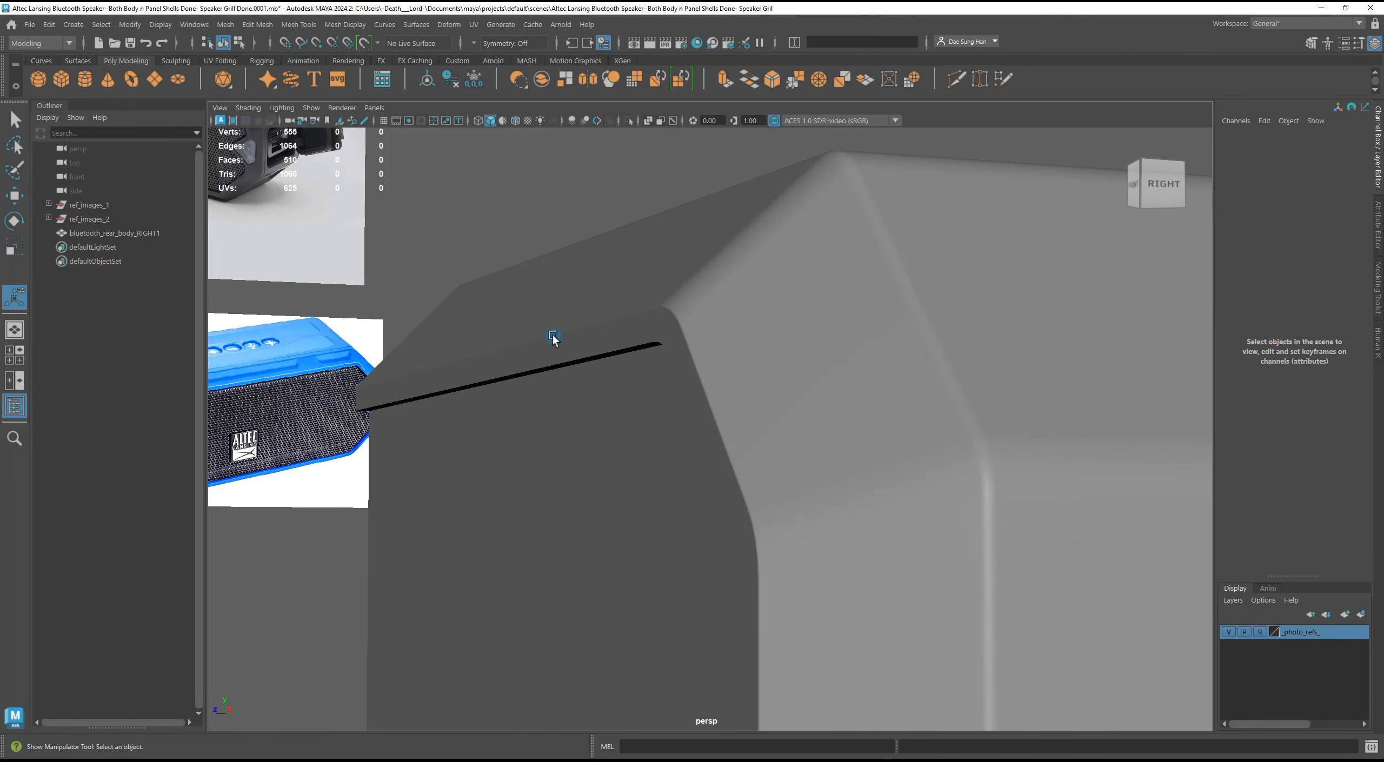
# Reselect the rear body, raise the rim bevel's fraction to 0.29 and check the shaded corner.
pyautogui.click(551, 339)
pyautogui.keyDown('alt'); pyautogui.moveTo(584, 321); pyautogui.dragTo(816, 348, button='right'); pyautogui.keyUp('alt')
pyautogui.keyDown('alt'); pyautogui.moveTo(816, 347); pyautogui.dragTo(828, 408, button='middle'); pyautogui.keyUp('alt')
pyautogui.keyDown('alt'); pyautogui.moveTo(768, 419); pyautogui.dragTo(726, 411, button='right'); pyautogui.keyUp('alt')
pyautogui.keyDown('ctrl'); pyautogui.moveTo(306, 242); pyautogui.dragTo(846, 432); pyautogui.keyUp('ctrl')
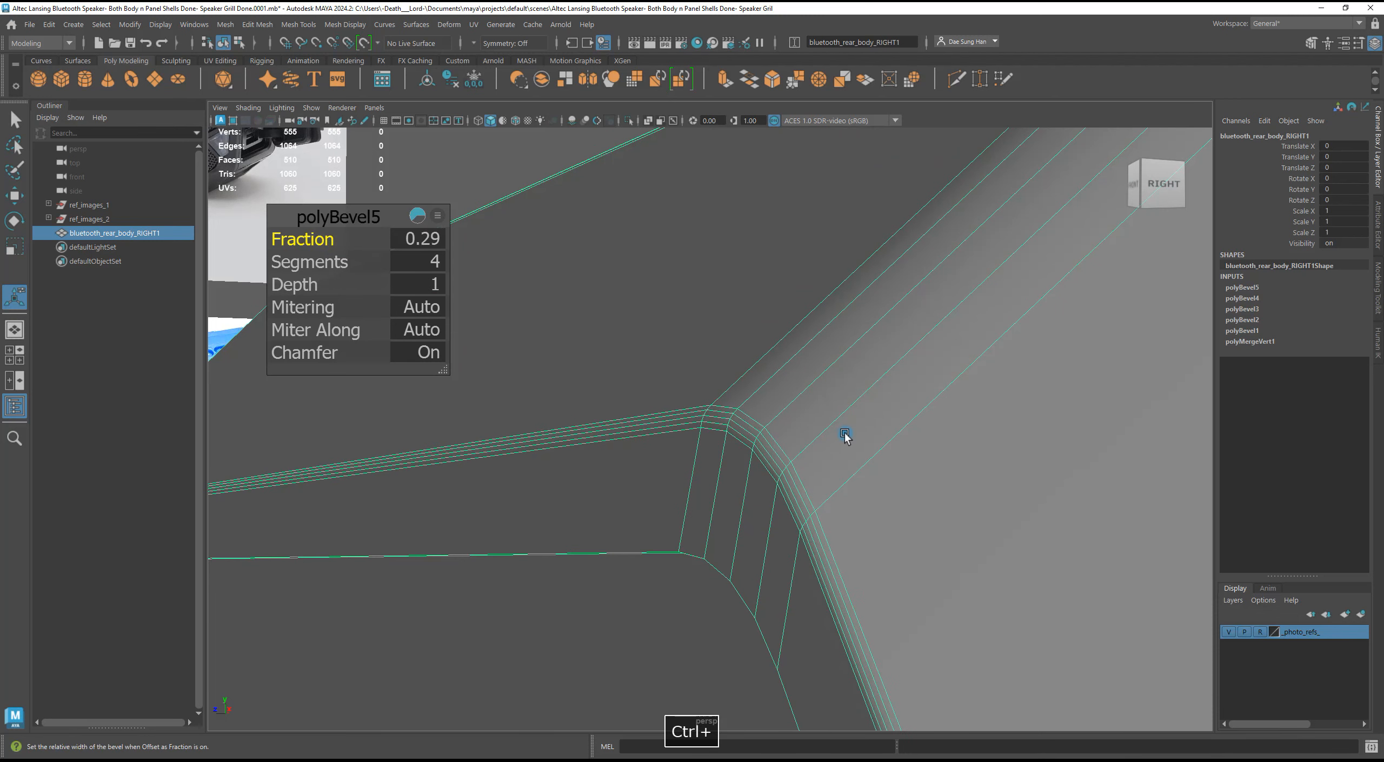
pyautogui.keyDown('alt'); pyautogui.moveTo(995, 405); pyautogui.dragTo(719, 503); pyautogui.keyUp('alt')
pyautogui.click(994, 442)
pyautogui.keyDown('alt'); pyautogui.moveTo(993, 442); pyautogui.dragTo(704, 436); pyautogui.keyUp('alt')
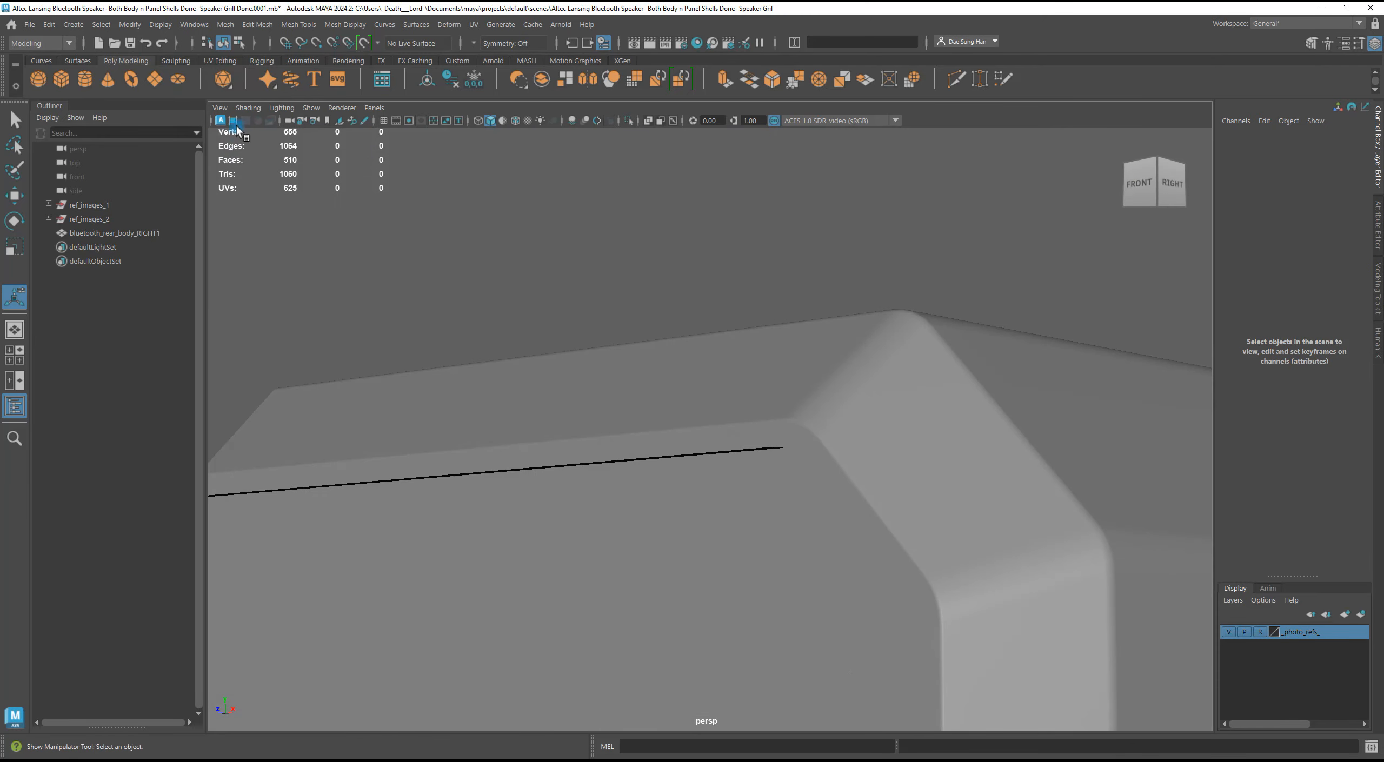
# Set the rear body's rim bevel fraction to 0.3 and check the shaded corner.
pyautogui.click(246, 108)
pyautogui.click(244, 111)
pyautogui.moveTo(661, 330)
pyautogui.keyDown('alt'); pyautogui.mouseDown()
pyautogui.moveTo(784, 519)
pyautogui.moveTo(494, 490)
pyautogui.moveTo(544, 479)
pyautogui.moveTo(519, 457)
pyautogui.moveTo(500, 473)
pyautogui.moveTo(501, 503)
pyautogui.moveTo(605, 484)
pyautogui.moveTo(611, 466)
pyautogui.moveTo(563, 440)
pyautogui.moveTo(434, 440)
pyautogui.mouseUp(); pyautogui.keyUp('alt')
pyautogui.keyDown('alt'); pyautogui.moveTo(434, 440); pyautogui.dragTo(1207, 556, button='right'); pyautogui.keyUp('alt')
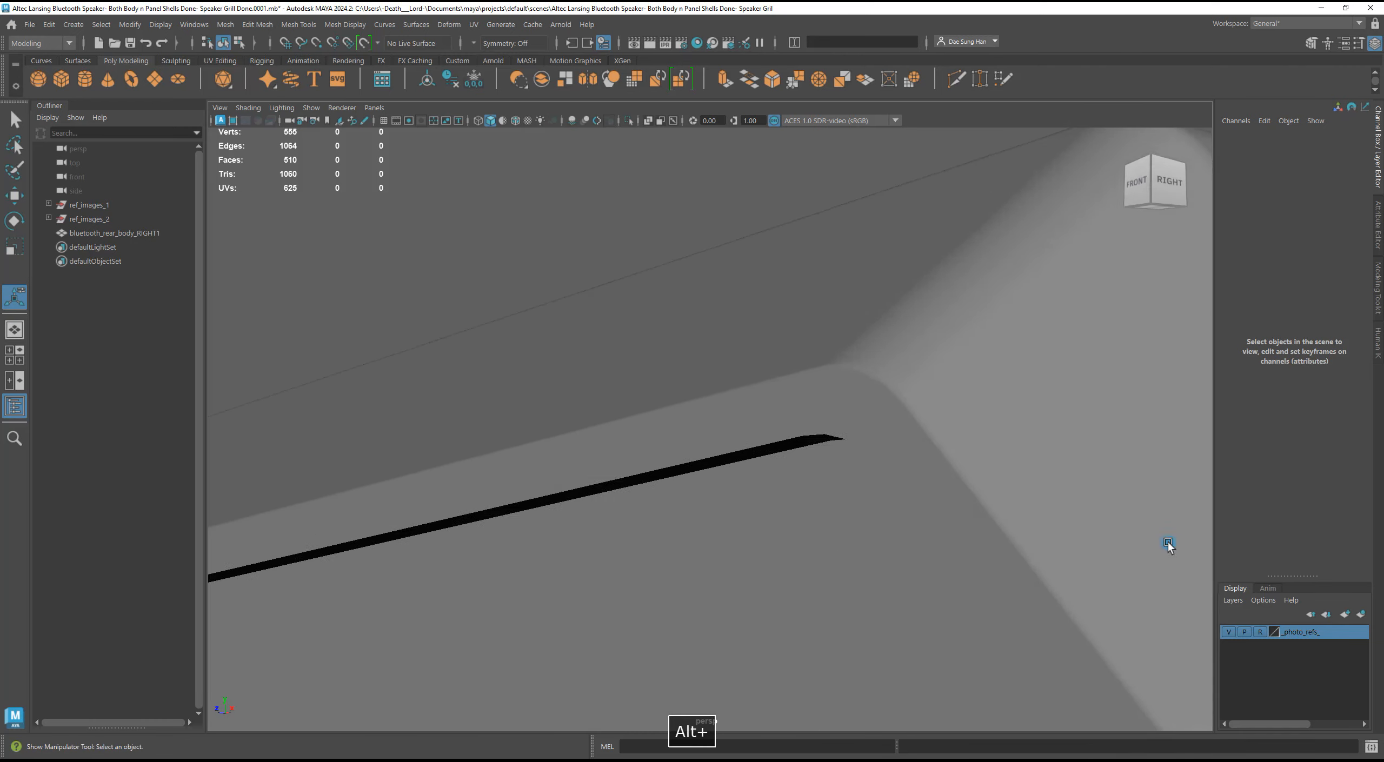
pyautogui.keyDown('alt'); pyautogui.moveTo(854, 475); pyautogui.dragTo(800, 469); pyautogui.keyUp('alt')
pyautogui.click(788, 466)
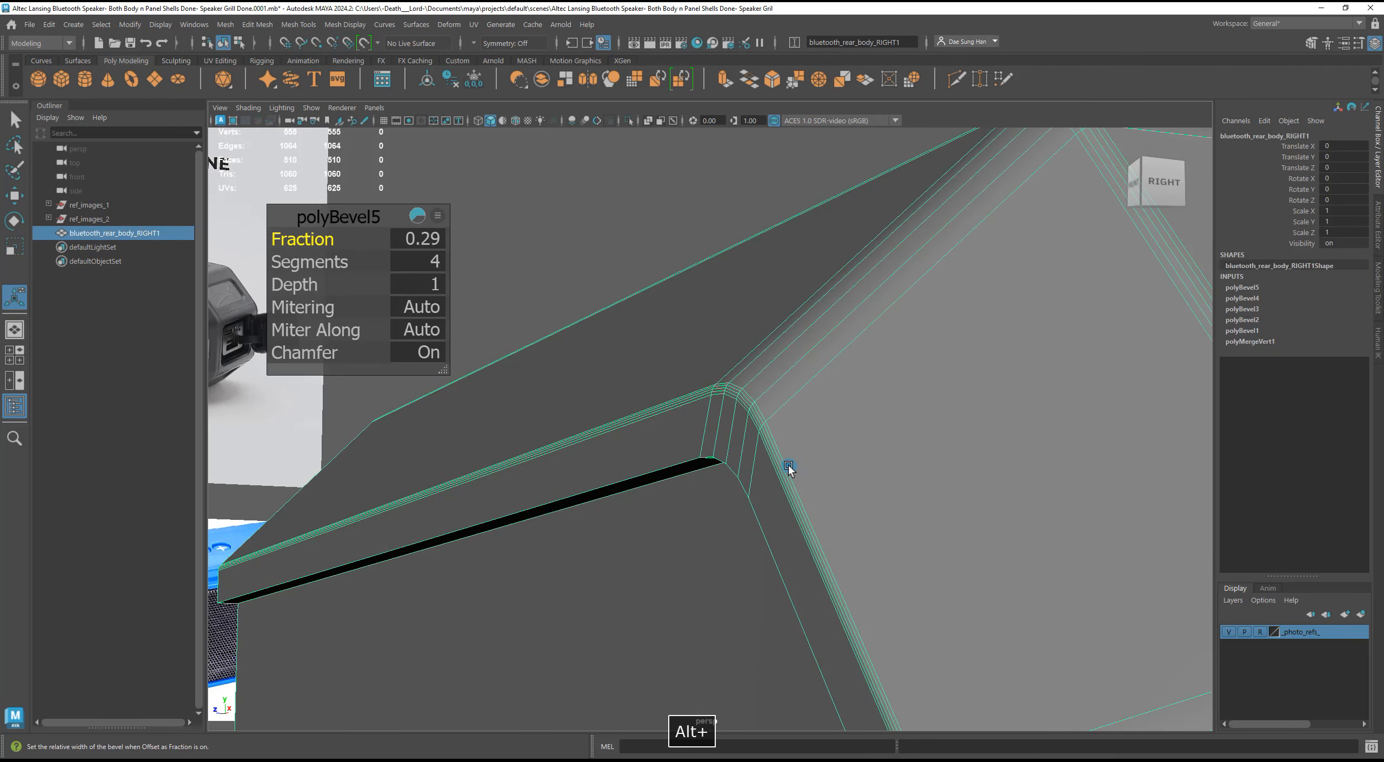
pyautogui.click(424, 236)
pyautogui.write('0.2')
pyautogui.press('Return')
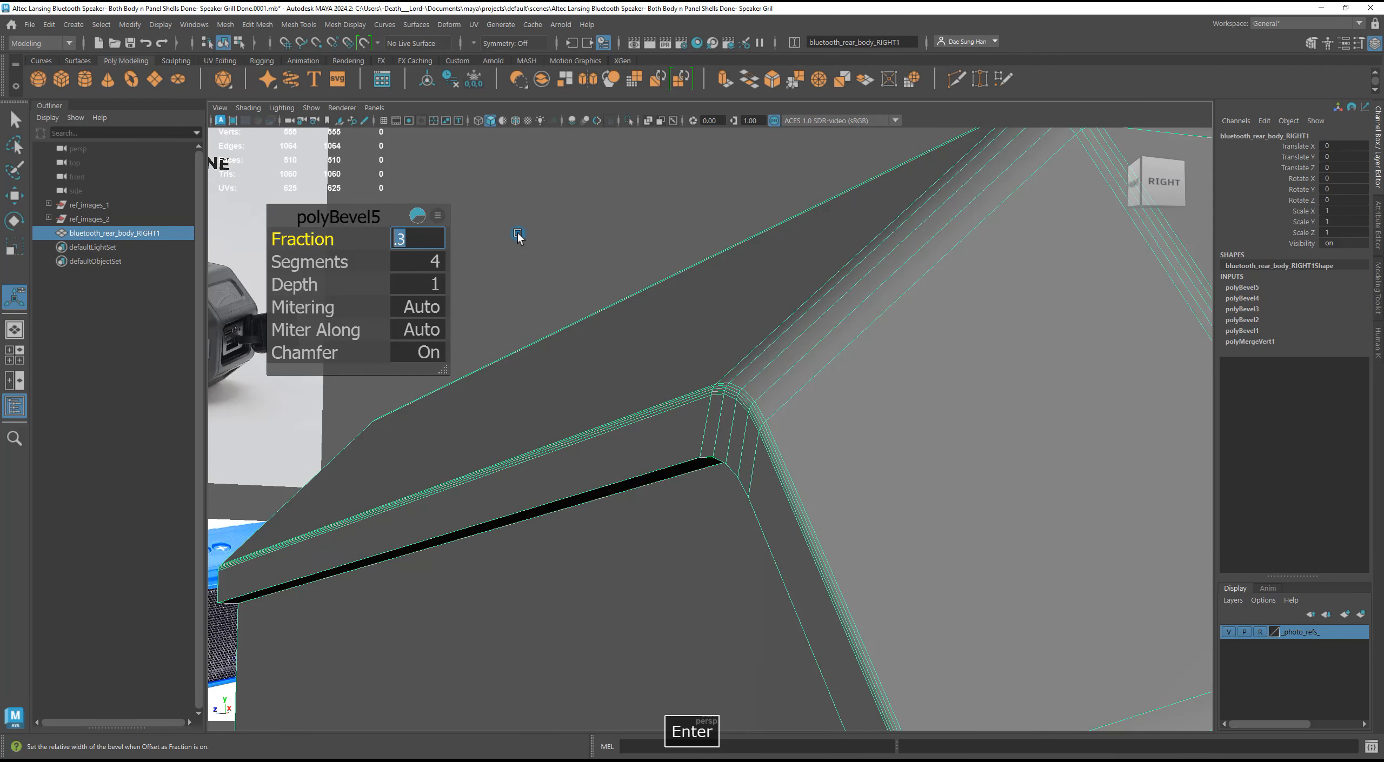
pyautogui.click(556, 222)
pyautogui.keyDown('alt'); pyautogui.moveTo(556, 223); pyautogui.dragTo(921, 395); pyautogui.keyUp('alt')
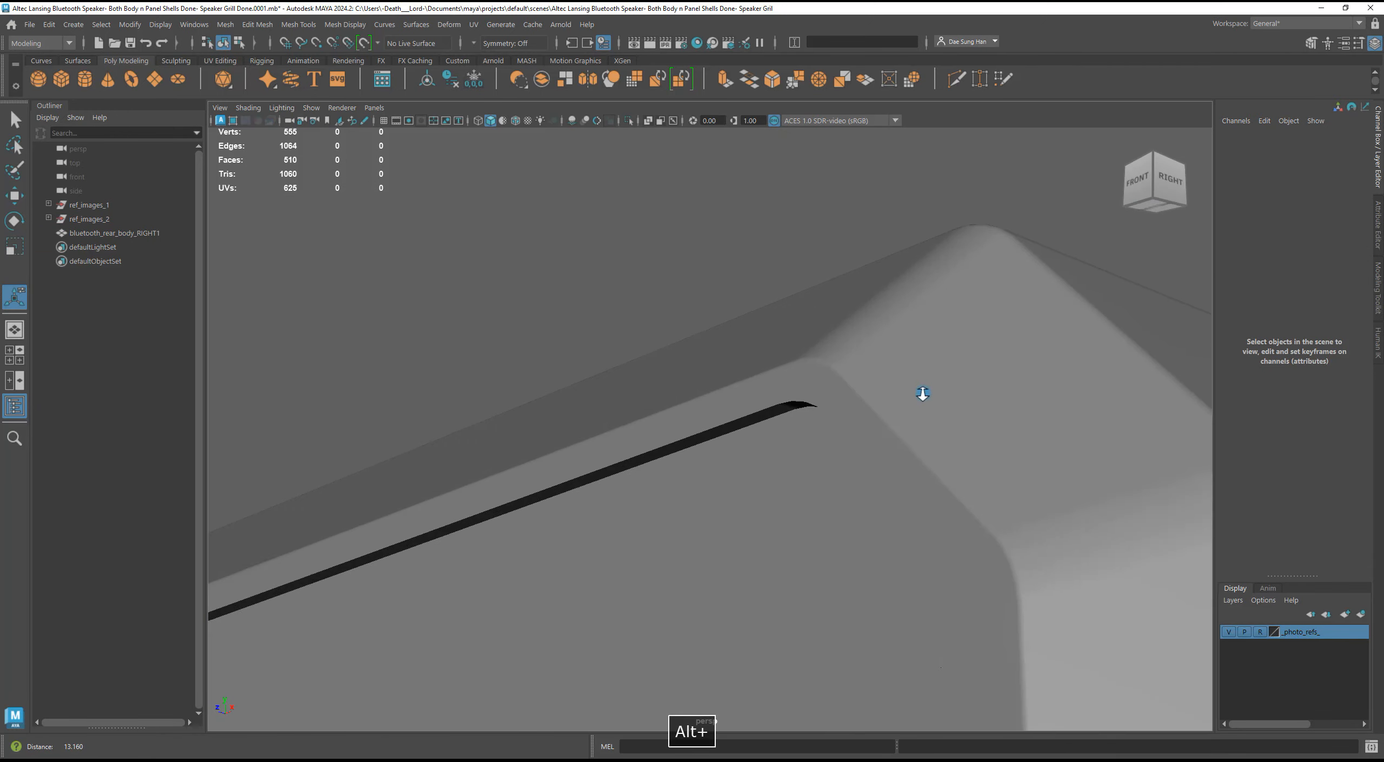
pyautogui.click(921, 395)
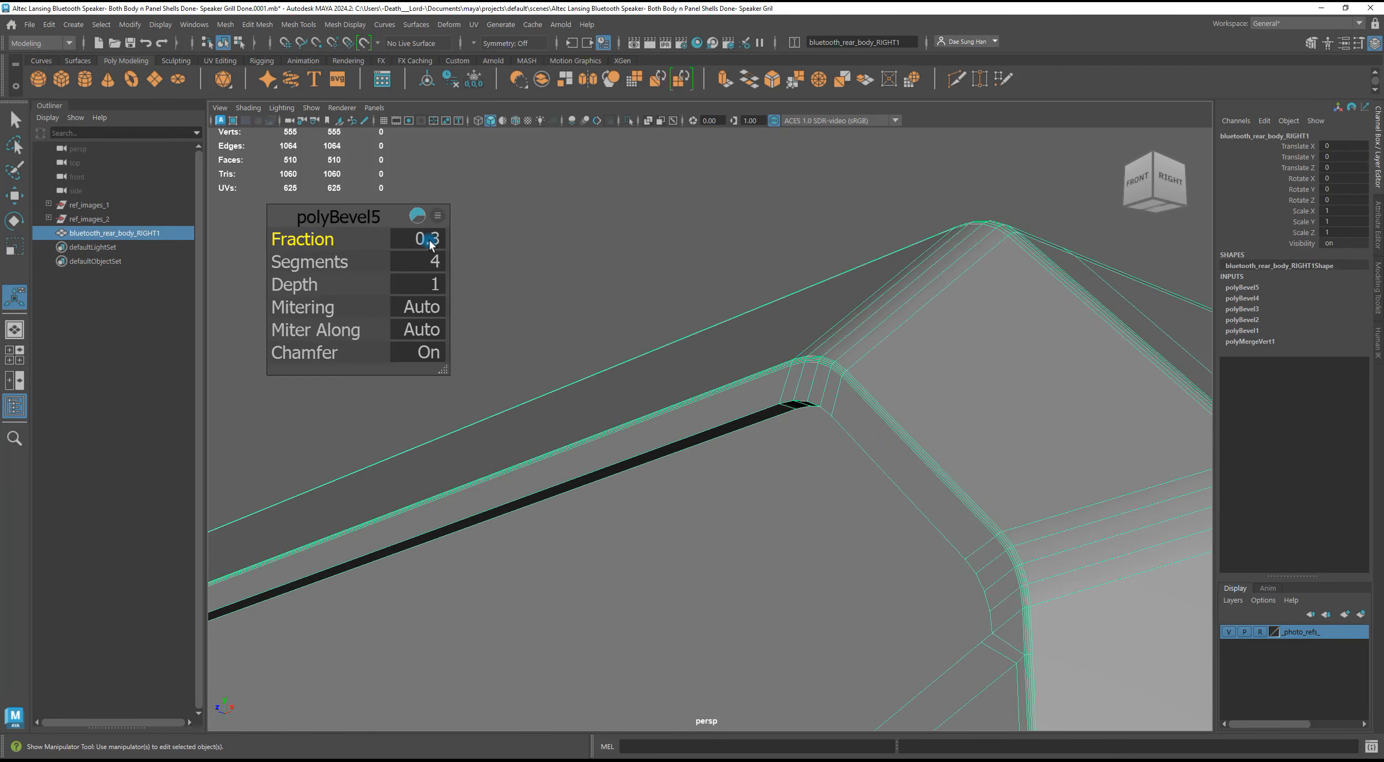
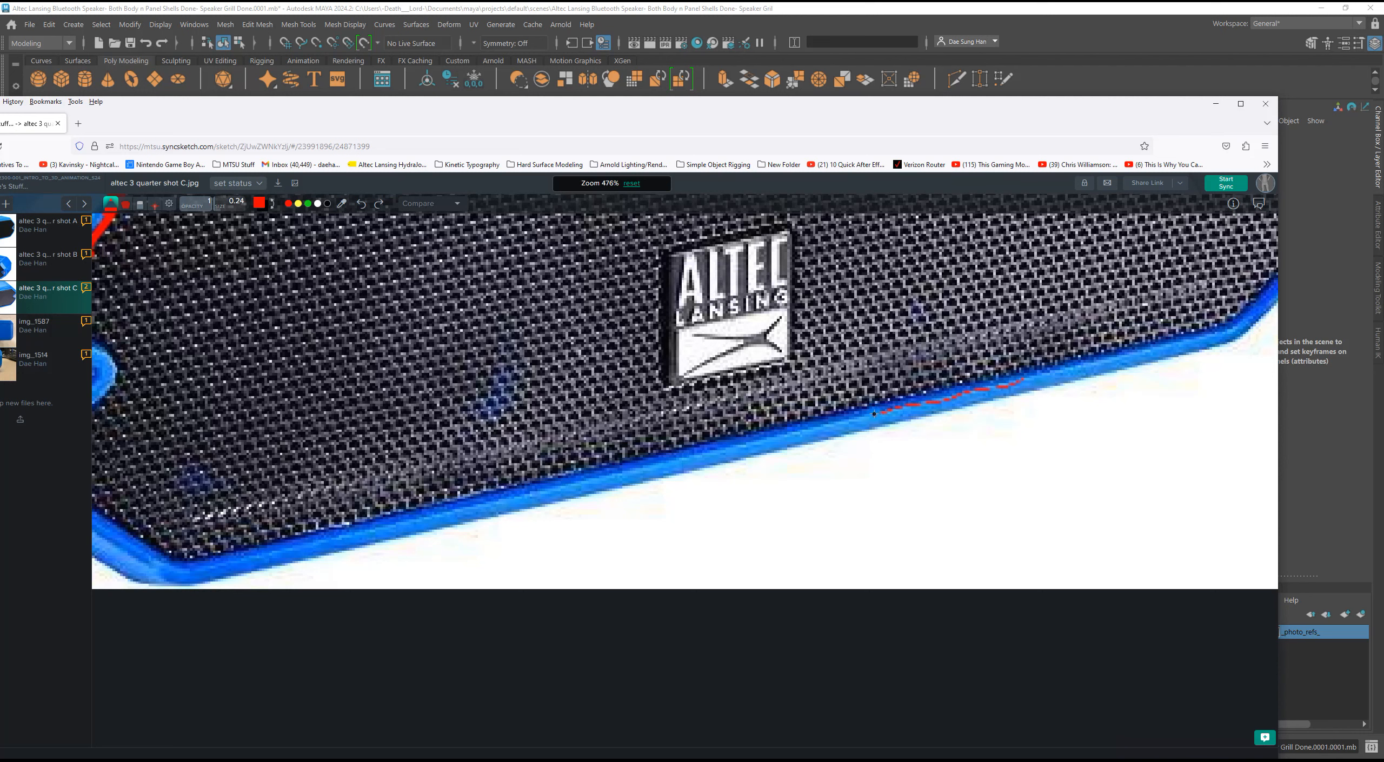
# Set the SyncSketch brush size to 4.42, mark the rim edge below the grill in red and return to Maya.
pyautogui.keyDown('ctrl'); pyautogui.moveTo(227, 203); pyautogui.dragTo(445, 207); pyautogui.keyUp('ctrl')
pyautogui.click(234, 206)
pyautogui.keyDown('ctrl'); pyautogui.scroll(-3, 535, 381); pyautogui.keyUp('ctrl')
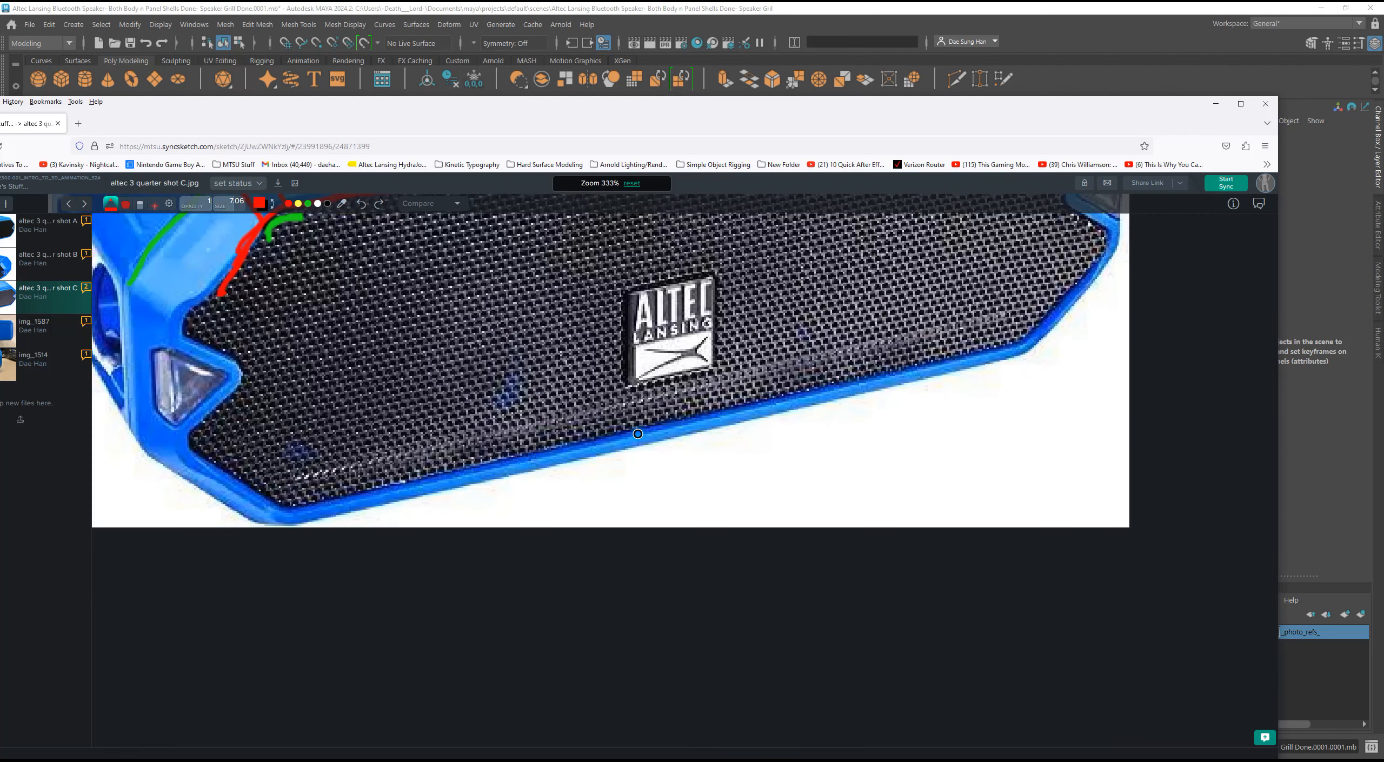
pyautogui.hotkey('ctrl', 'z')
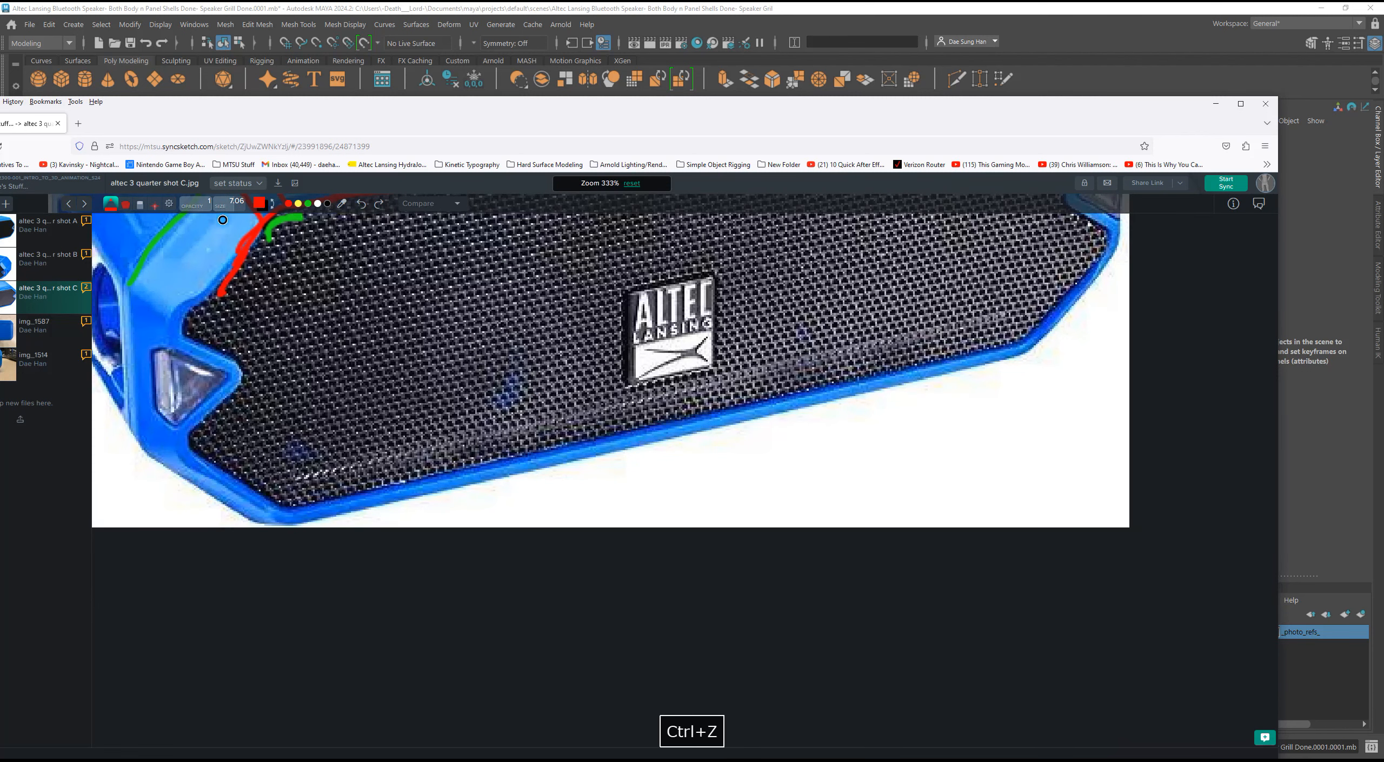
pyautogui.moveTo(18, 205); pyautogui.dragTo(1, 205)
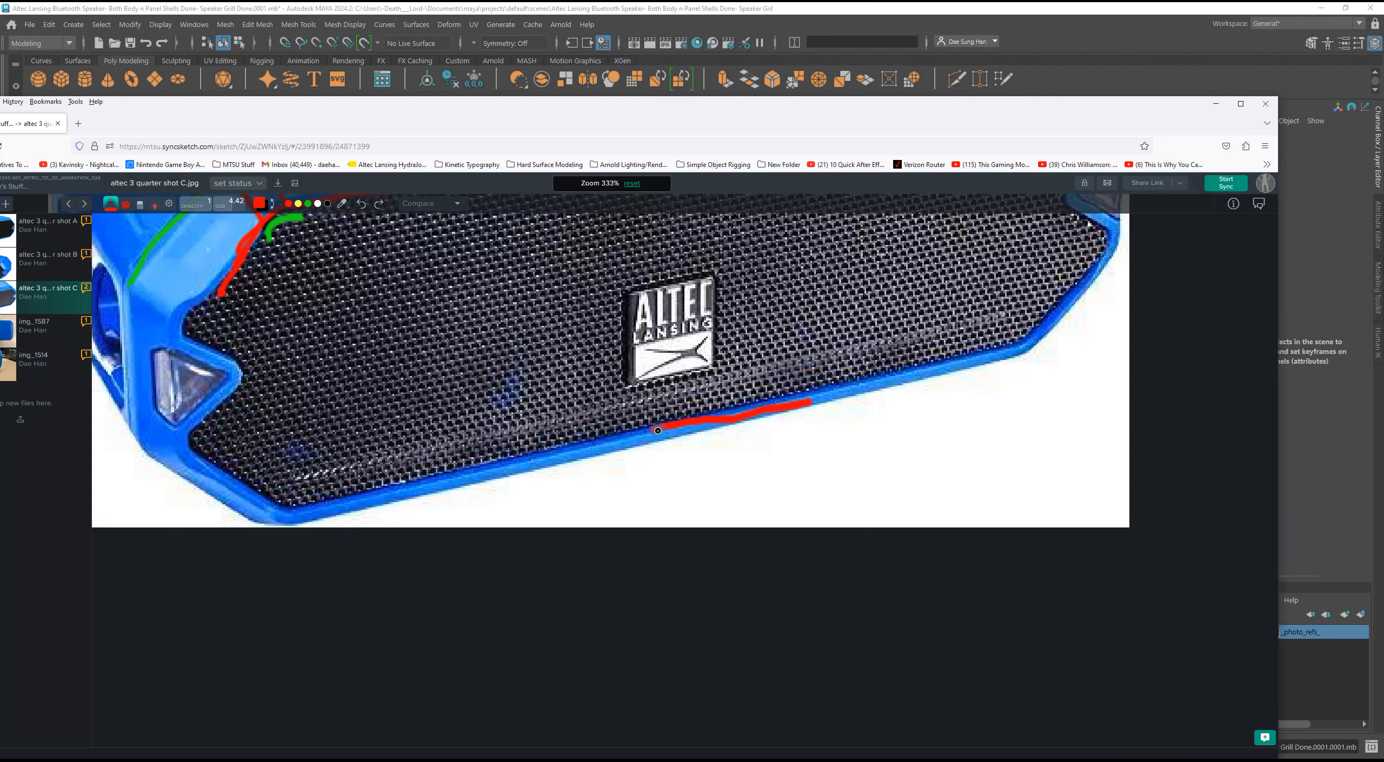
pyautogui.moveTo(565, 108); pyautogui.dragTo(0, 109)
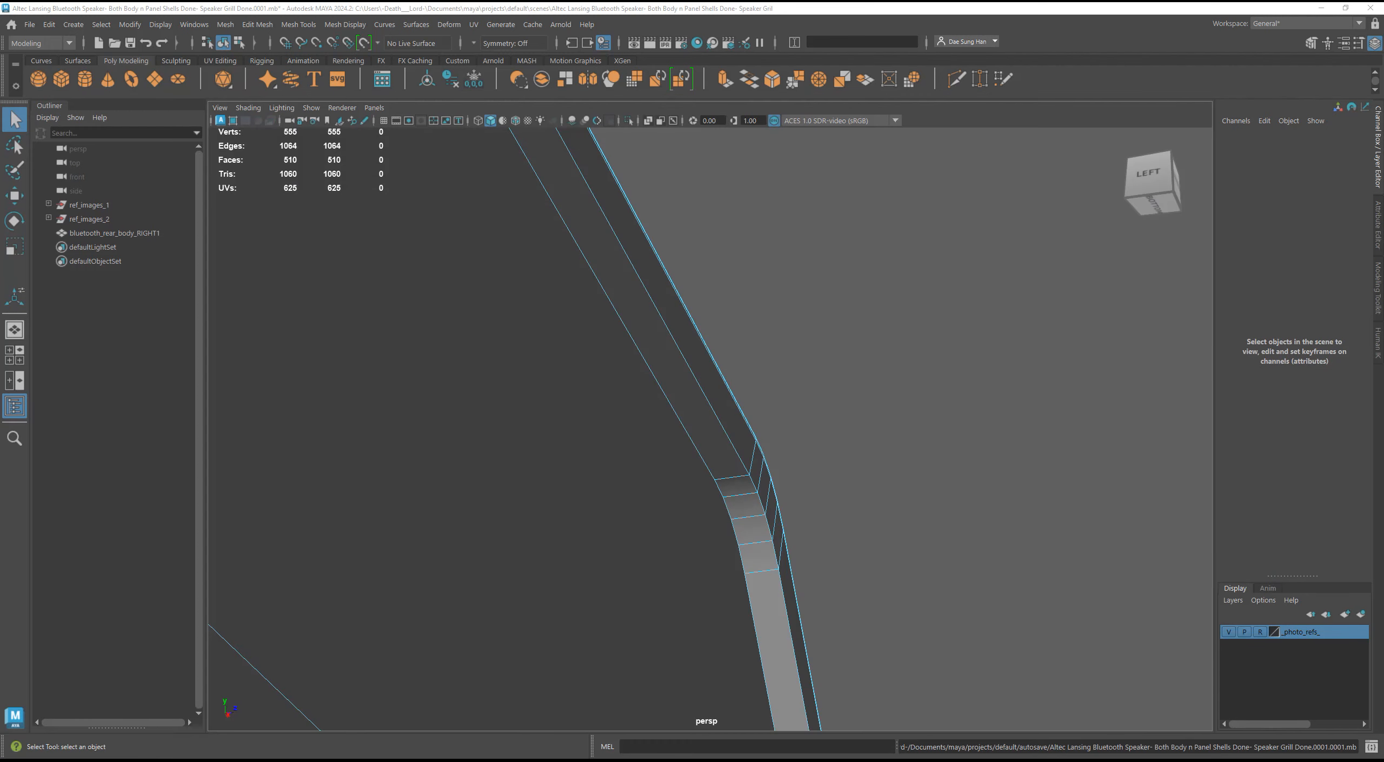
# Select the front inner edge loops around the grill opening, including the edges of the triangular notch.
pyautogui.keyDown('alt'); pyautogui.moveTo(800, 472); pyautogui.dragTo(828, 429); pyautogui.keyUp('alt')
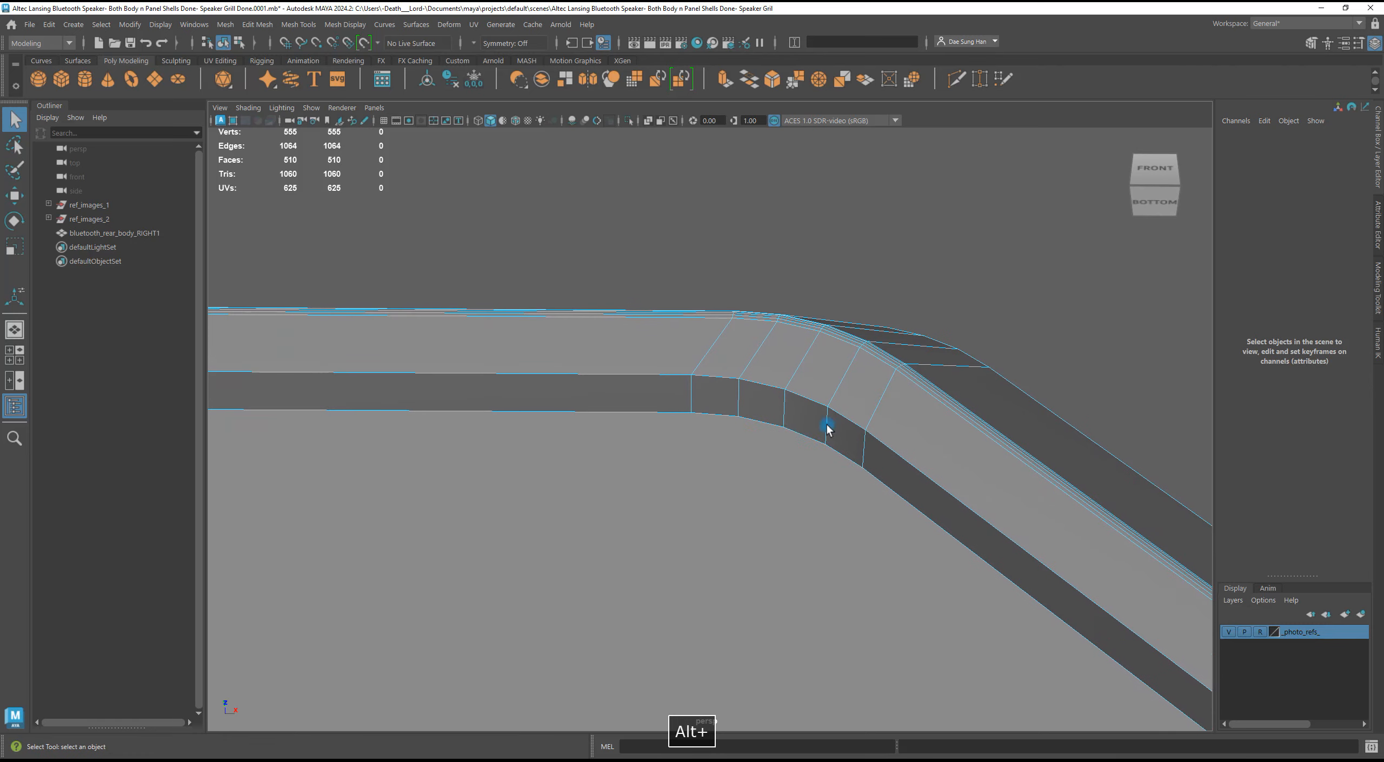
pyautogui.press('w')
pyautogui.doubleClick(655, 377)
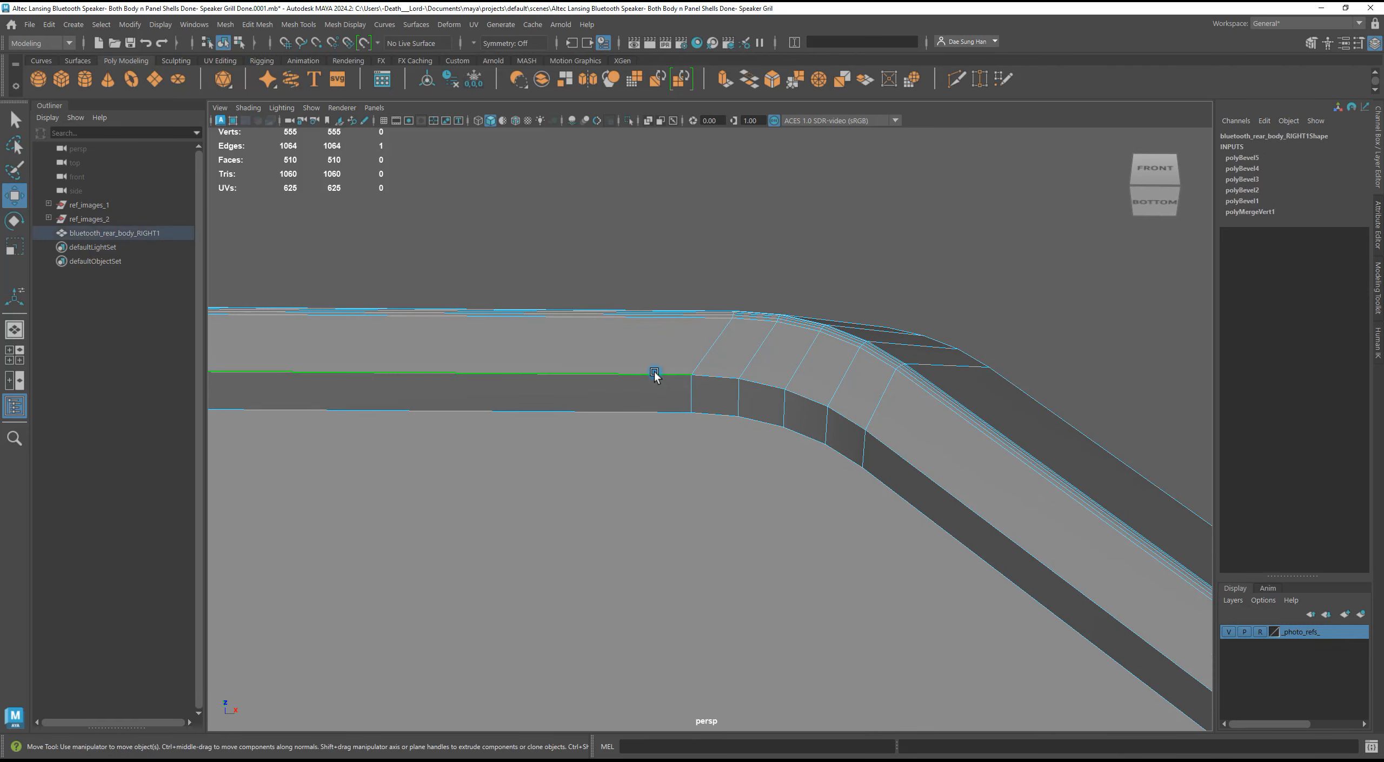
pyautogui.keyDown('alt'); pyautogui.moveTo(1032, 455); pyautogui.dragTo(747, 483); pyautogui.keyUp('alt')
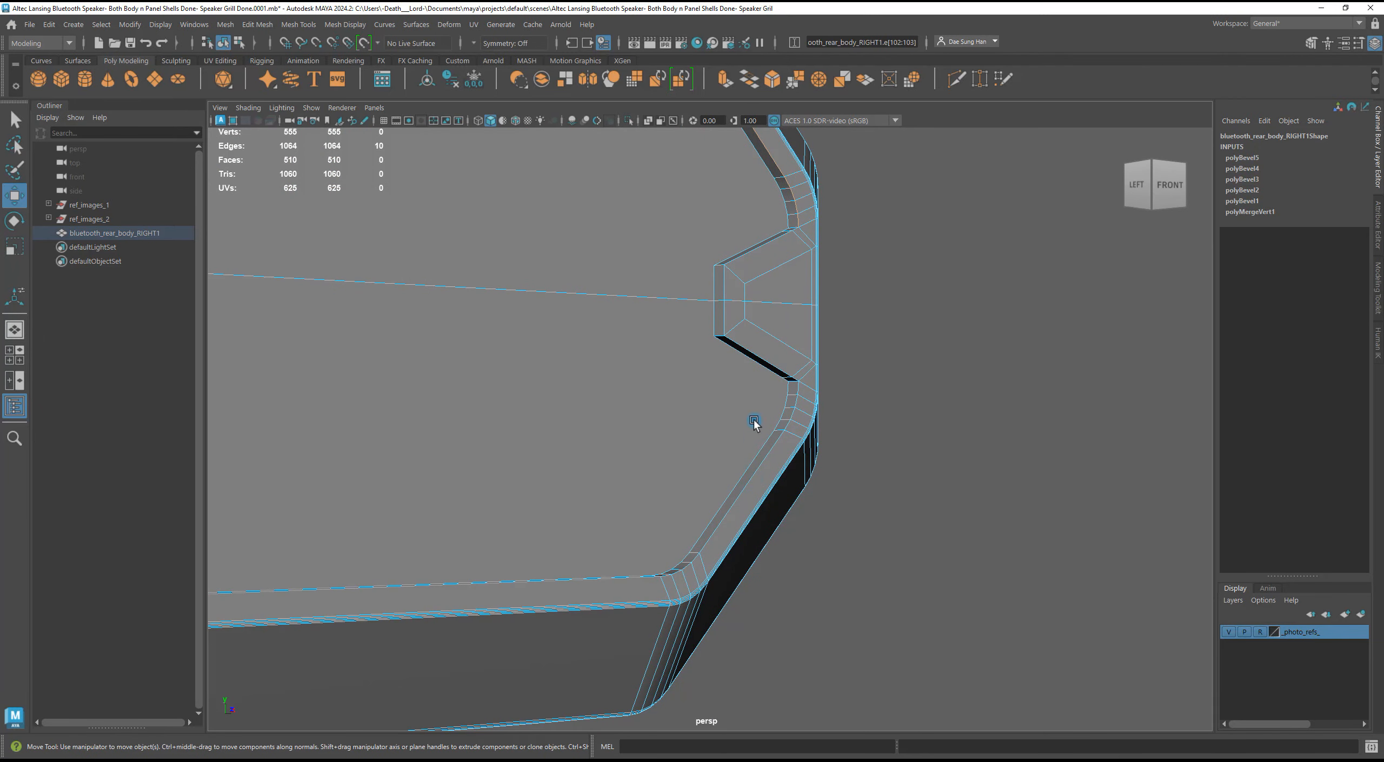
pyautogui.keyDown('alt'); pyautogui.moveTo(758, 367); pyautogui.dragTo(749, 327); pyautogui.keyUp('alt')
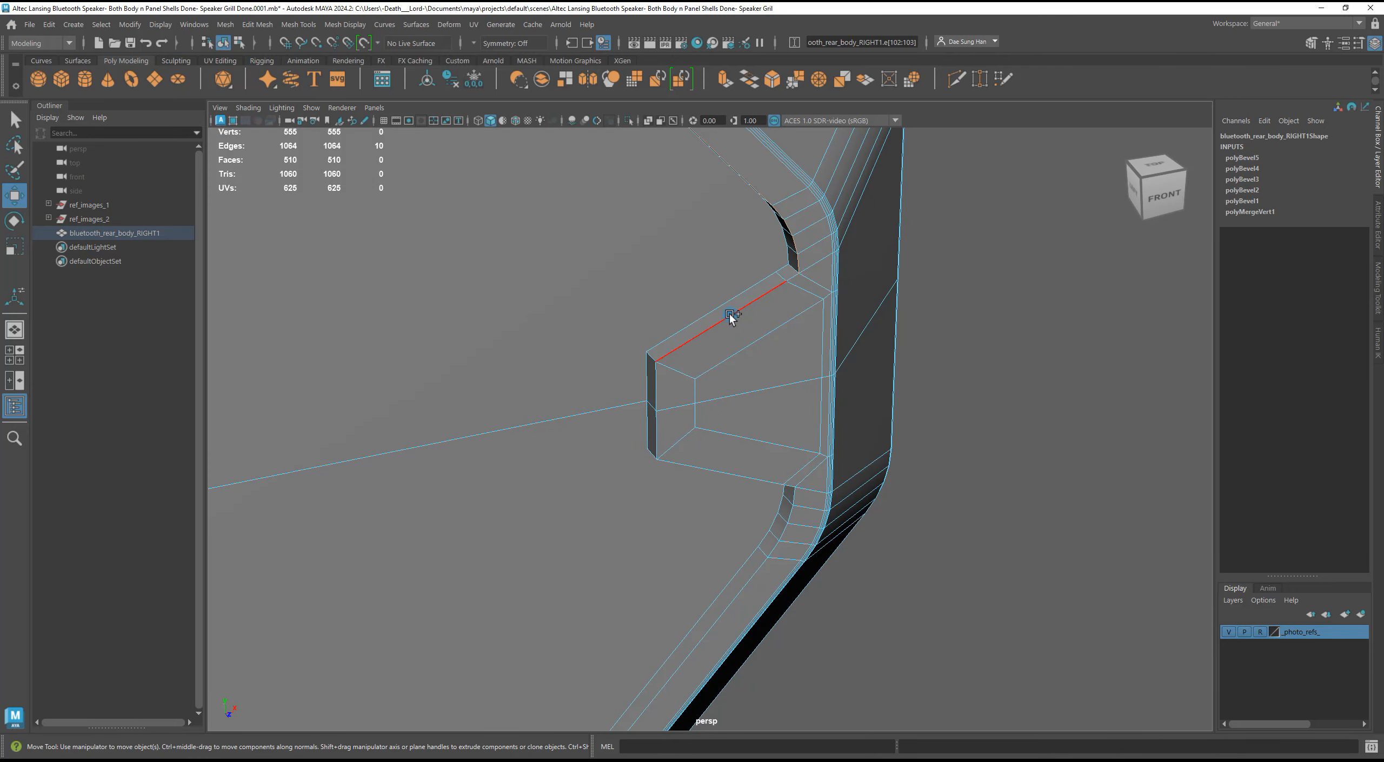
pyautogui.keyDown('shift'); pyautogui.doubleClick(728, 313); pyautogui.keyUp('shift')
pyautogui.keyDown('alt'); pyautogui.moveTo(1004, 522); pyautogui.dragTo(789, 541); pyautogui.keyUp('alt')
pyautogui.keyDown('shift'); pyautogui.doubleClick(790, 532); pyautogui.keyUp('shift')
pyautogui.keyDown('alt'); pyautogui.moveTo(951, 562); pyautogui.dragTo(642, 595, button='right'); pyautogui.keyUp('alt')
pyautogui.keyDown('alt'); pyautogui.moveTo(643, 594); pyautogui.dragTo(986, 514, button='middle'); pyautogui.keyUp('alt')
pyautogui.keyDown('alt'); pyautogui.moveTo(986, 518); pyautogui.dragTo(676, 496, button='right'); pyautogui.keyUp('alt')
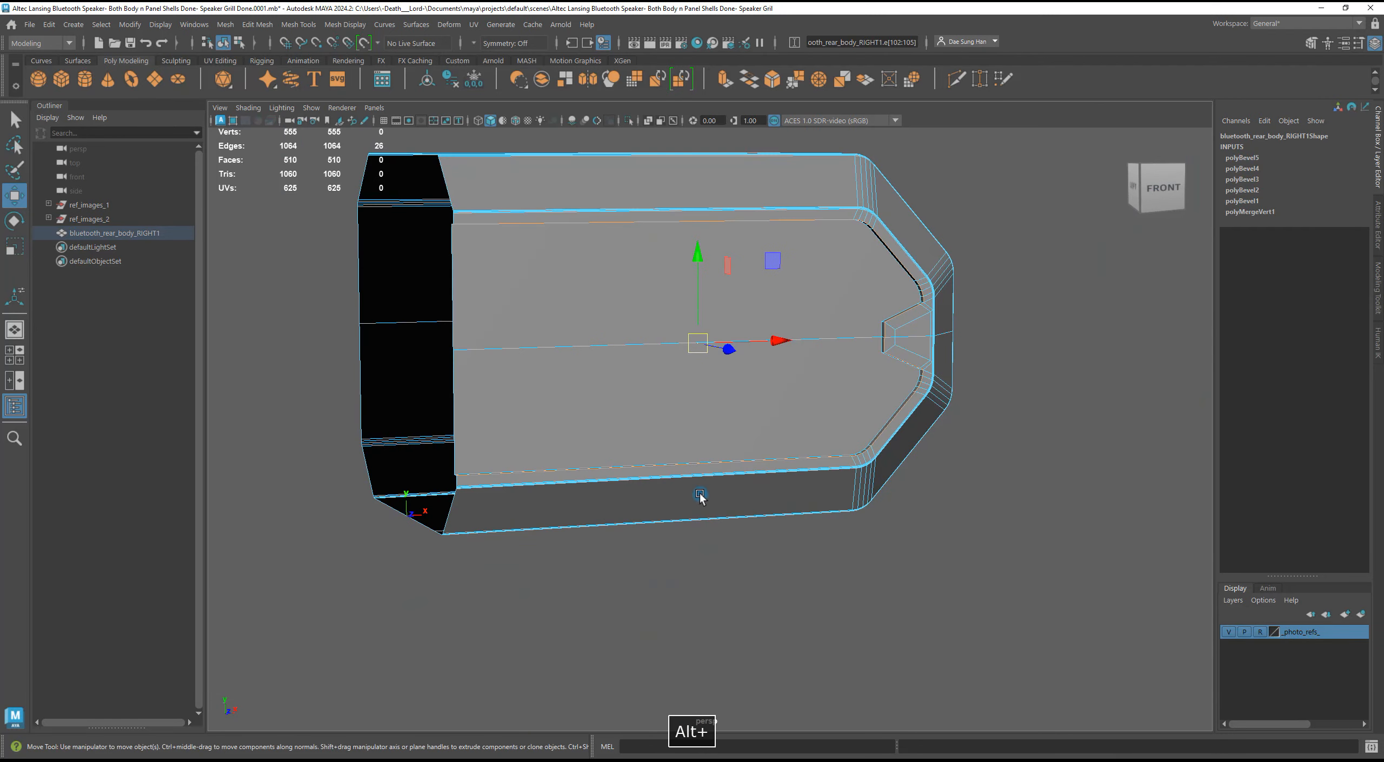
pyautogui.keyDown('alt'); pyautogui.moveTo(863, 500); pyautogui.dragTo(1075, 478); pyautogui.keyUp('alt')
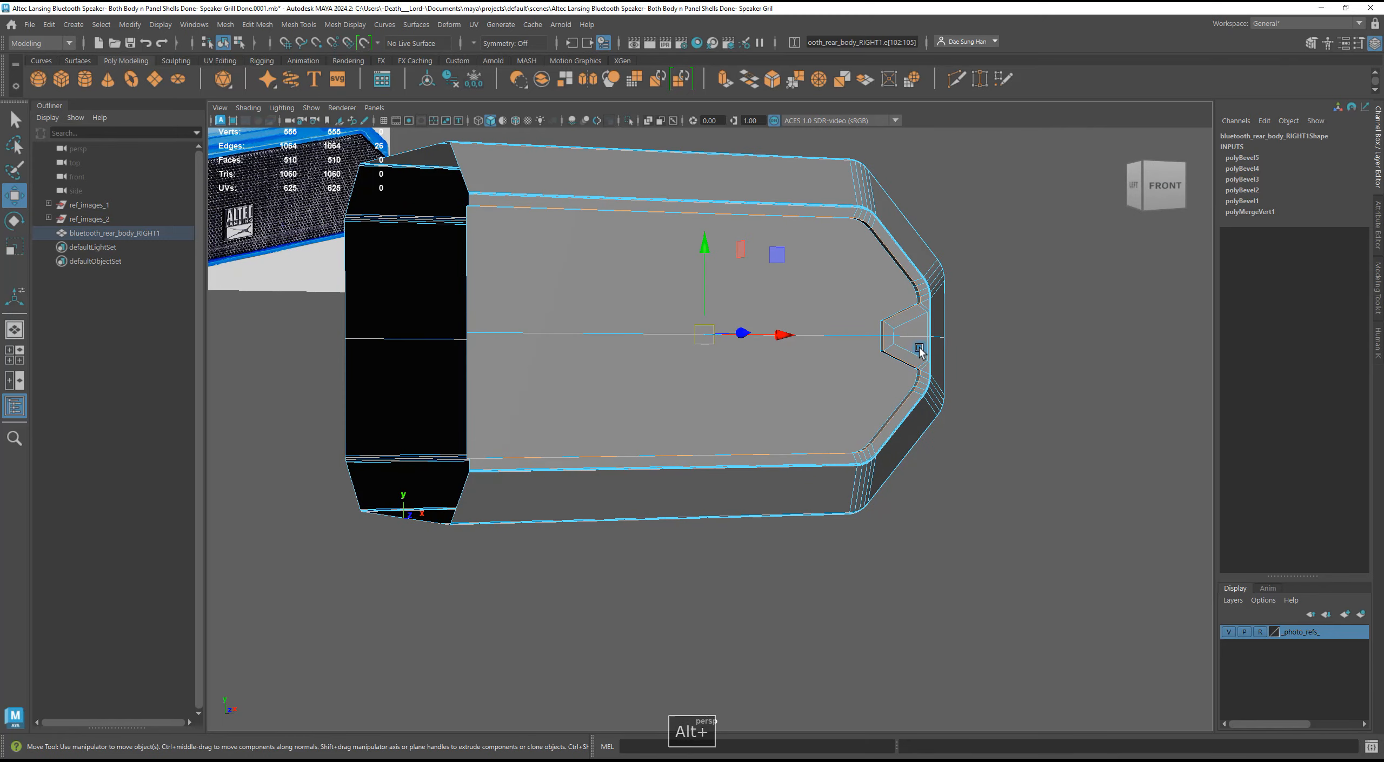
# Check the selected opening edges in wireframe and shaded display, and save an incremental version of the scene.
pyautogui.press('q')
pyautogui.moveTo(1140, 463)
pyautogui.keyDown('alt'); pyautogui.mouseDown()
pyautogui.moveTo(1080, 444)
pyautogui.moveTo(1102, 429)
pyautogui.moveTo(1094, 455)
pyautogui.moveTo(1118, 433)
pyautogui.moveTo(1112, 411)
pyautogui.moveTo(1009, 457)
pyautogui.moveTo(991, 441)
pyautogui.moveTo(1093, 436)
pyautogui.moveTo(1081, 399)
pyautogui.moveTo(982, 454)
pyautogui.moveTo(955, 434)
pyautogui.moveTo(994, 402)
pyautogui.moveTo(1094, 435)
pyautogui.moveTo(1114, 415)
pyautogui.moveTo(1093, 395)
pyautogui.moveTo(1106, 386)
pyautogui.moveTo(1066, 442)
pyautogui.moveTo(896, 330)
pyautogui.mouseUp(); pyautogui.keyUp('alt')
pyautogui.press('4')
pyautogui.press('5')
pyautogui.moveTo(896, 330)
pyautogui.keyDown('alt'); pyautogui.mouseDown(button='right')
pyautogui.moveTo(885, 444)
pyautogui.moveTo(846, 470)
pyautogui.moveTo(853, 497)
pyautogui.mouseUp(button='right'); pyautogui.keyUp('alt')
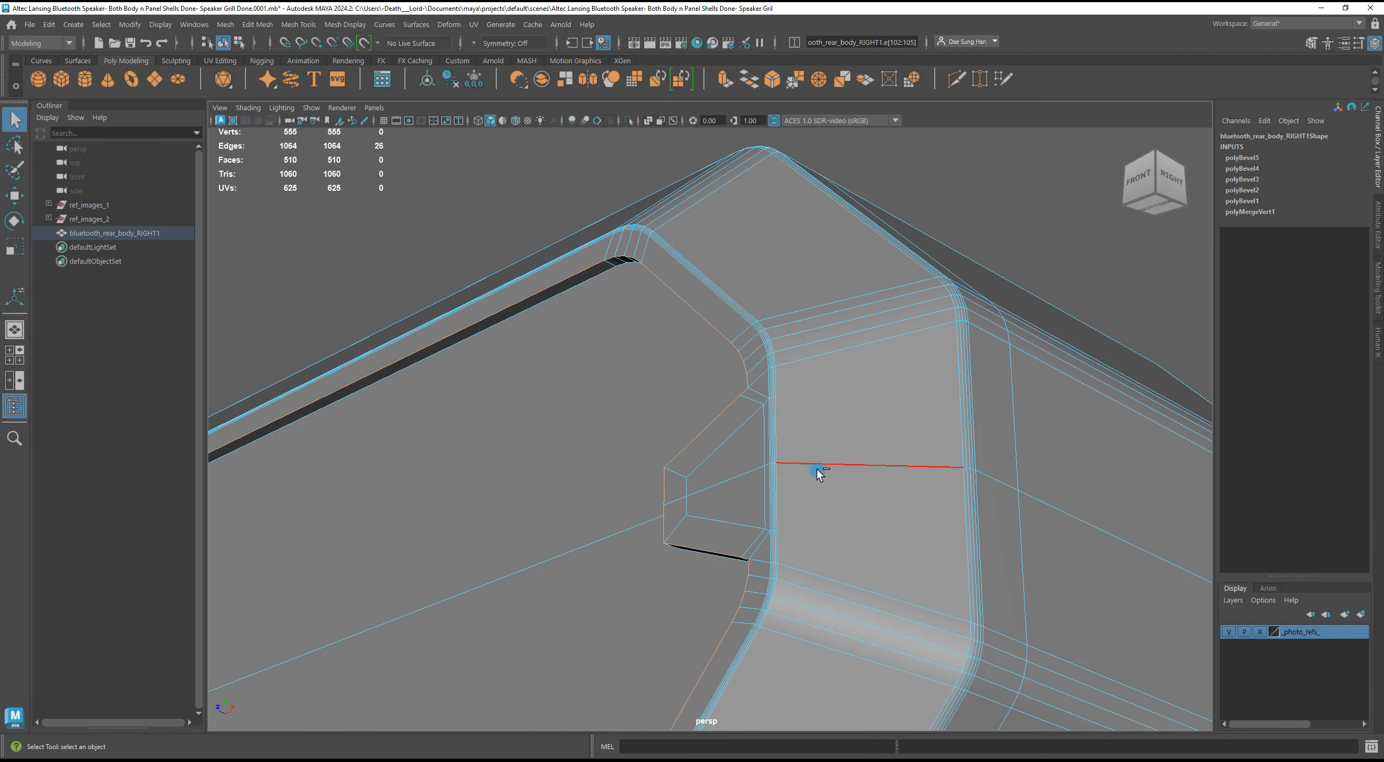
pyautogui.hotkey('ctrl', 'alt', 's')
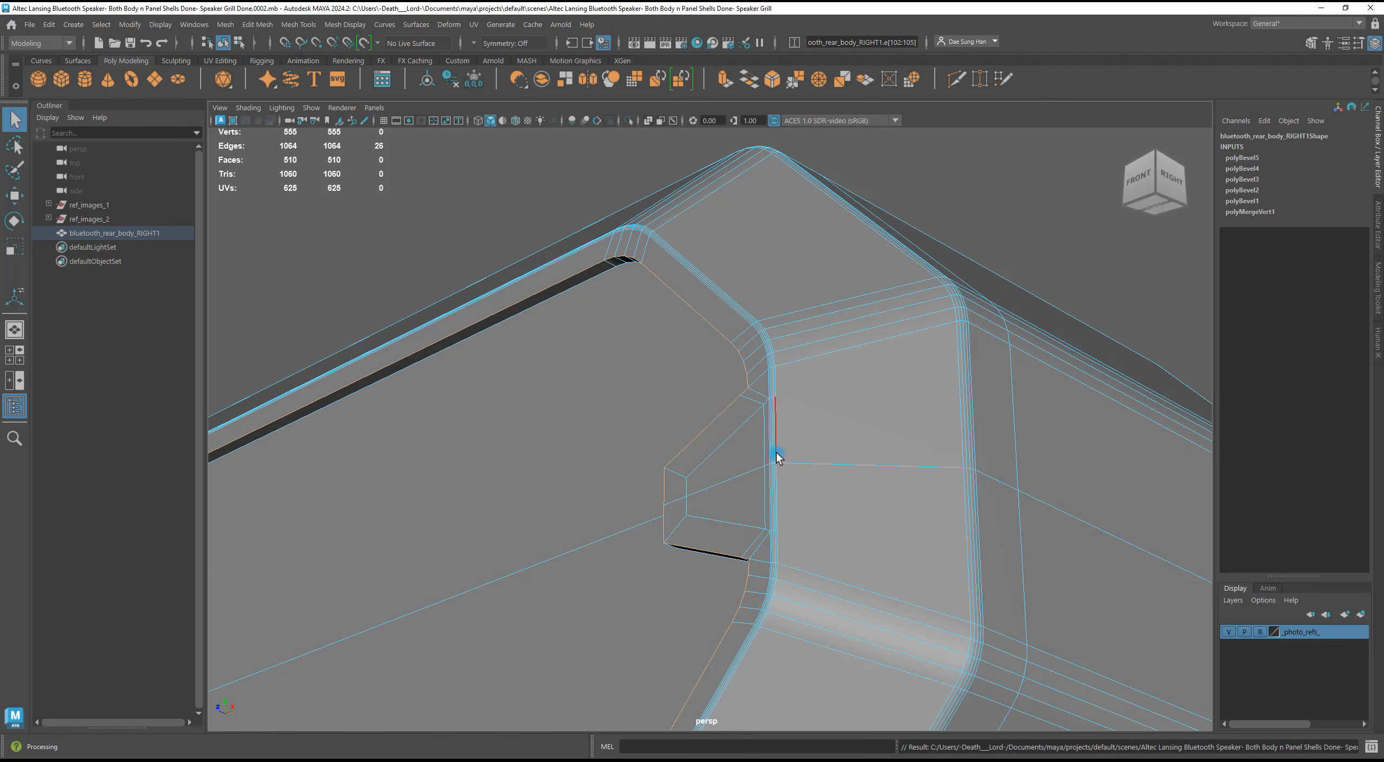
# Bevel the selected inner edges of the grill opening with a fraction of 0.08.
pyautogui.keyDown('alt'); pyautogui.moveTo(772, 454); pyautogui.dragTo(846, 388); pyautogui.keyUp('alt')
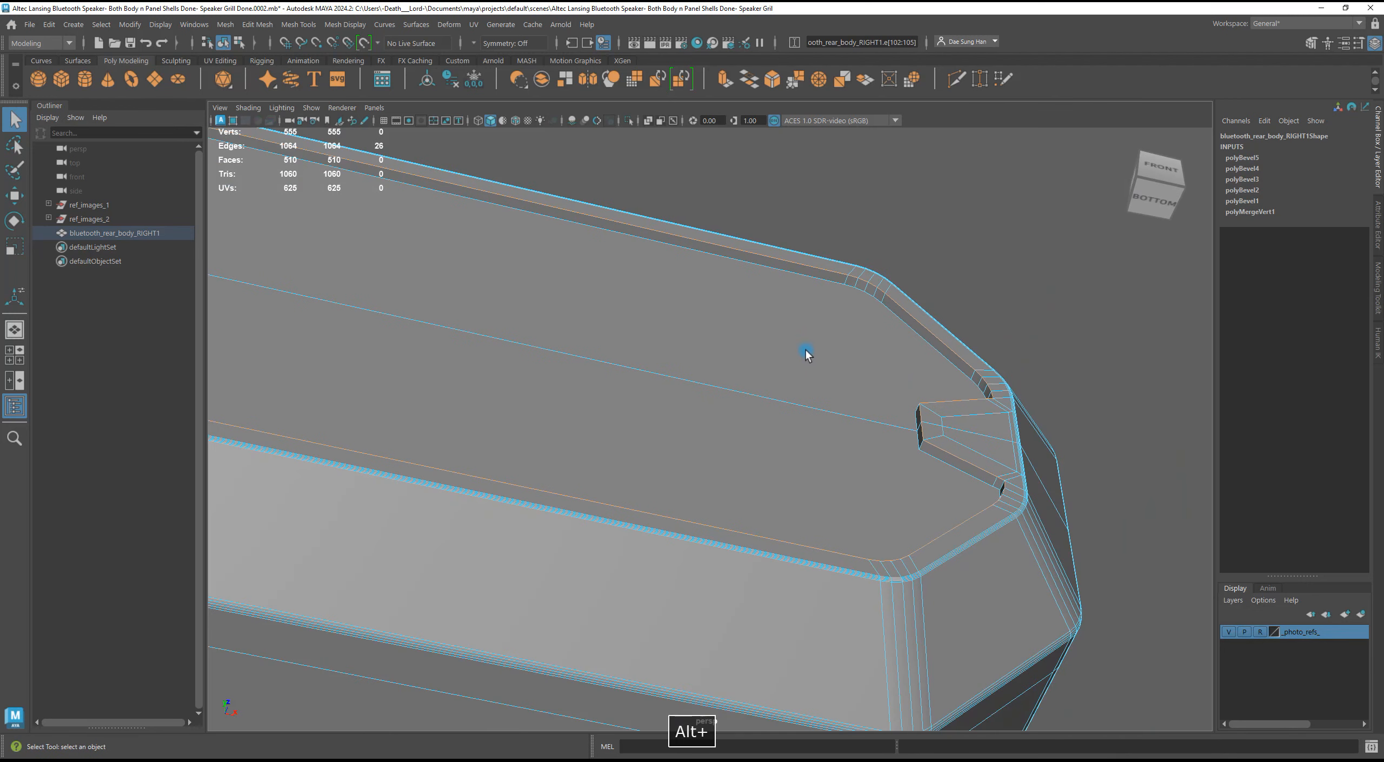
pyautogui.keyDown('shift'); pyautogui.rightClick(738, 304); pyautogui.keyUp('shift')
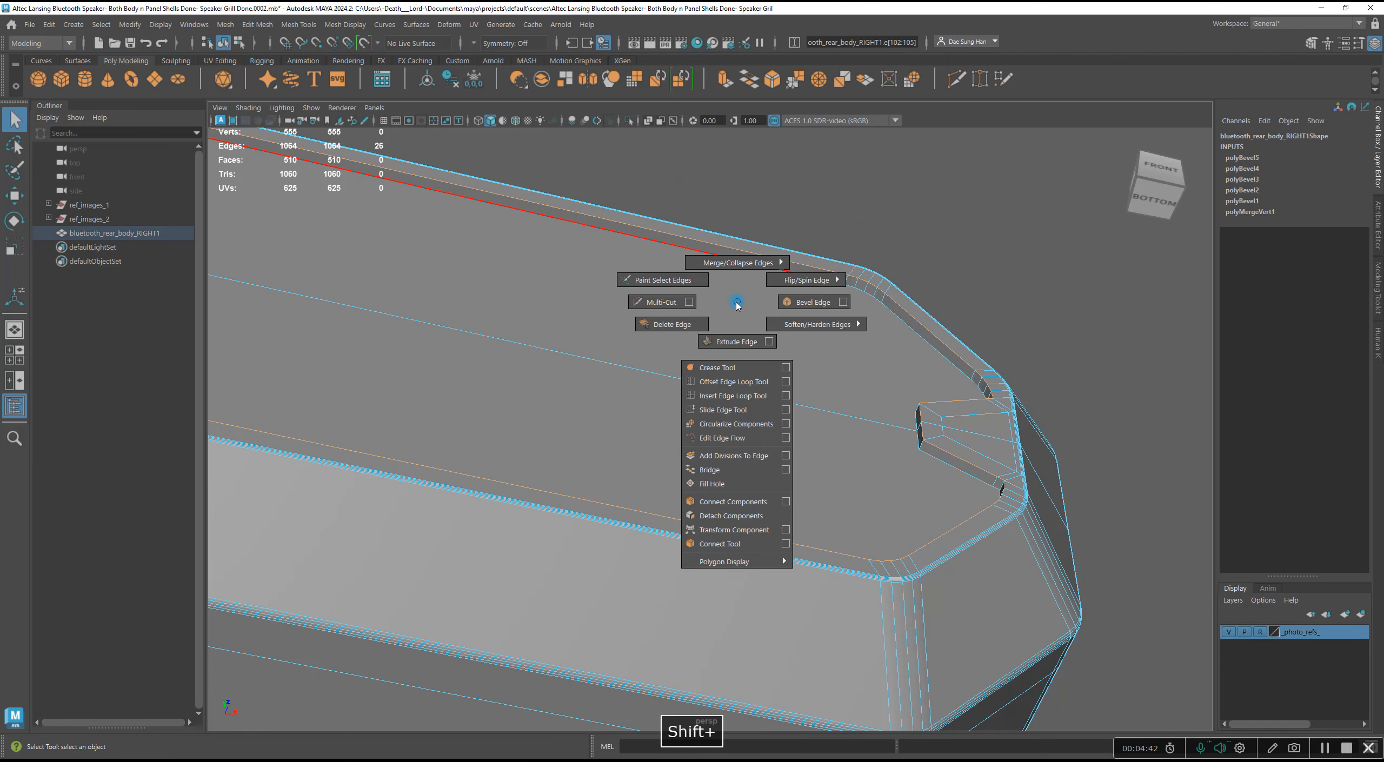
pyautogui.click(793, 303)
pyautogui.moveTo(844, 318)
pyautogui.keyDown('alt'); pyautogui.mouseDown()
pyautogui.moveTo(766, 309)
pyautogui.moveTo(556, 464)
pyautogui.moveTo(799, 475)
pyautogui.moveTo(763, 519)
pyautogui.moveTo(686, 479)
pyautogui.moveTo(710, 384)
pyautogui.moveTo(690, 461)
pyautogui.moveTo(670, 464)
pyautogui.moveTo(781, 396)
pyautogui.moveTo(770, 396)
pyautogui.moveTo(868, 306)
pyautogui.mouseUp(); pyautogui.keyUp('alt')
pyautogui.moveTo(317, 240); pyautogui.dragTo(273, 240)
pyautogui.keyDown('alt'); pyautogui.moveTo(868, 306); pyautogui.dragTo(881, 291); pyautogui.keyUp('alt')
pyautogui.keyDown('alt'); pyautogui.moveTo(880, 291); pyautogui.dragTo(921, 290, button='right'); pyautogui.keyUp('alt')
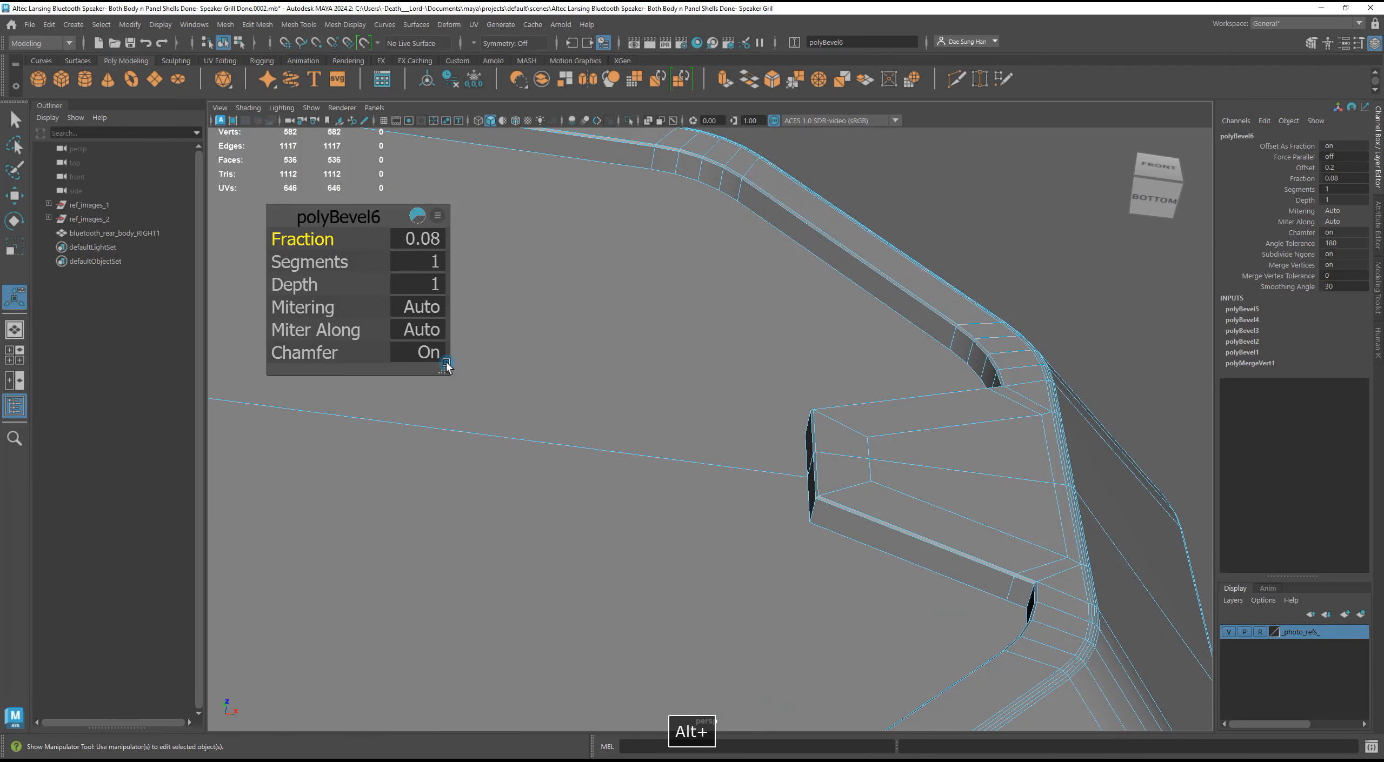
# Set the grill opening bevel's fraction to 0.18 and its segments to 4.
pyautogui.keyDown('ctrl'); pyautogui.moveTo(317, 240); pyautogui.dragTo(362, 262); pyautogui.keyUp('ctrl')
pyautogui.keyDown('alt'); pyautogui.moveTo(811, 389); pyautogui.dragTo(703, 346); pyautogui.keyUp('alt')
pyautogui.keyDown('ctrl'); pyautogui.moveTo(300, 243); pyautogui.dragTo(324, 254); pyautogui.keyUp('ctrl')
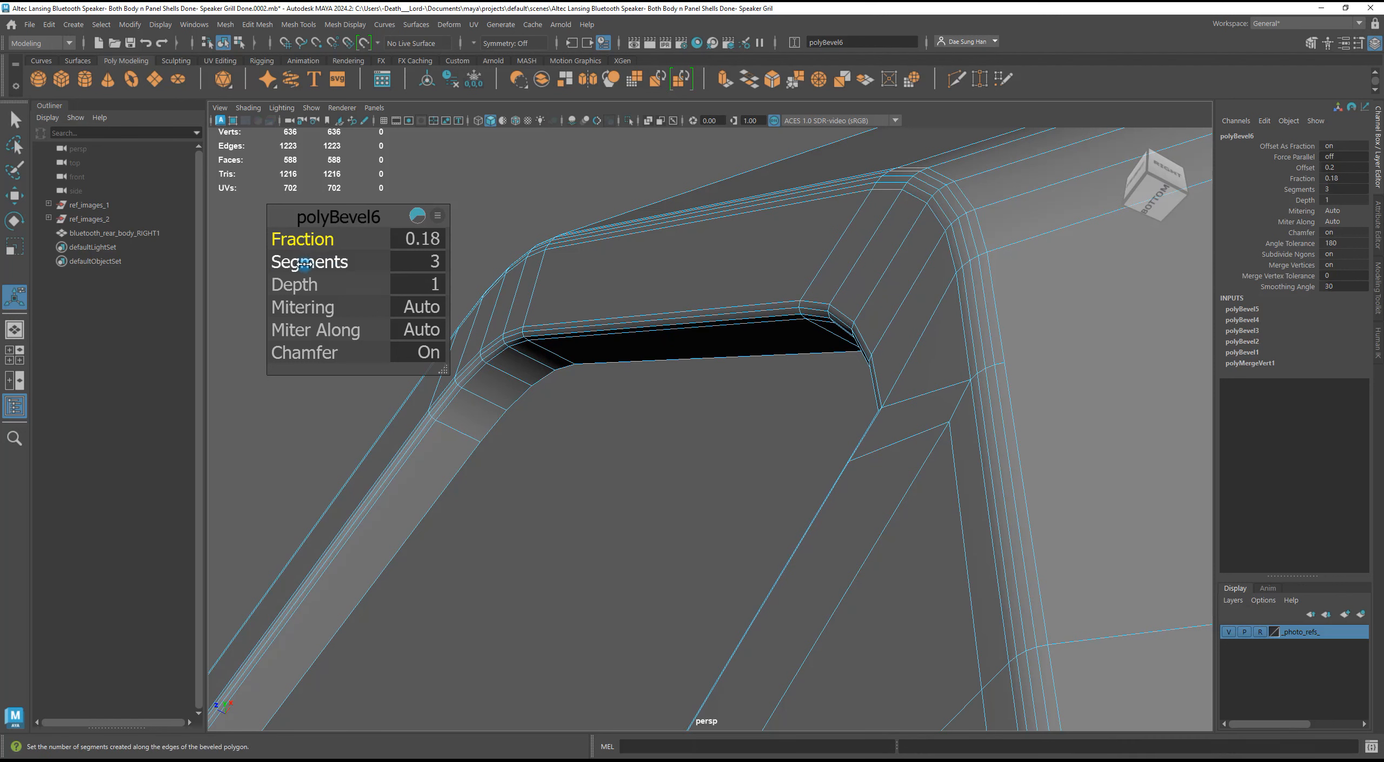
pyautogui.keyDown('ctrl'); pyautogui.moveTo(306, 263); pyautogui.dragTo(338, 260); pyautogui.keyUp('ctrl')
pyautogui.keyDown('alt'); pyautogui.moveTo(675, 346); pyautogui.dragTo(713, 312); pyautogui.keyUp('alt')
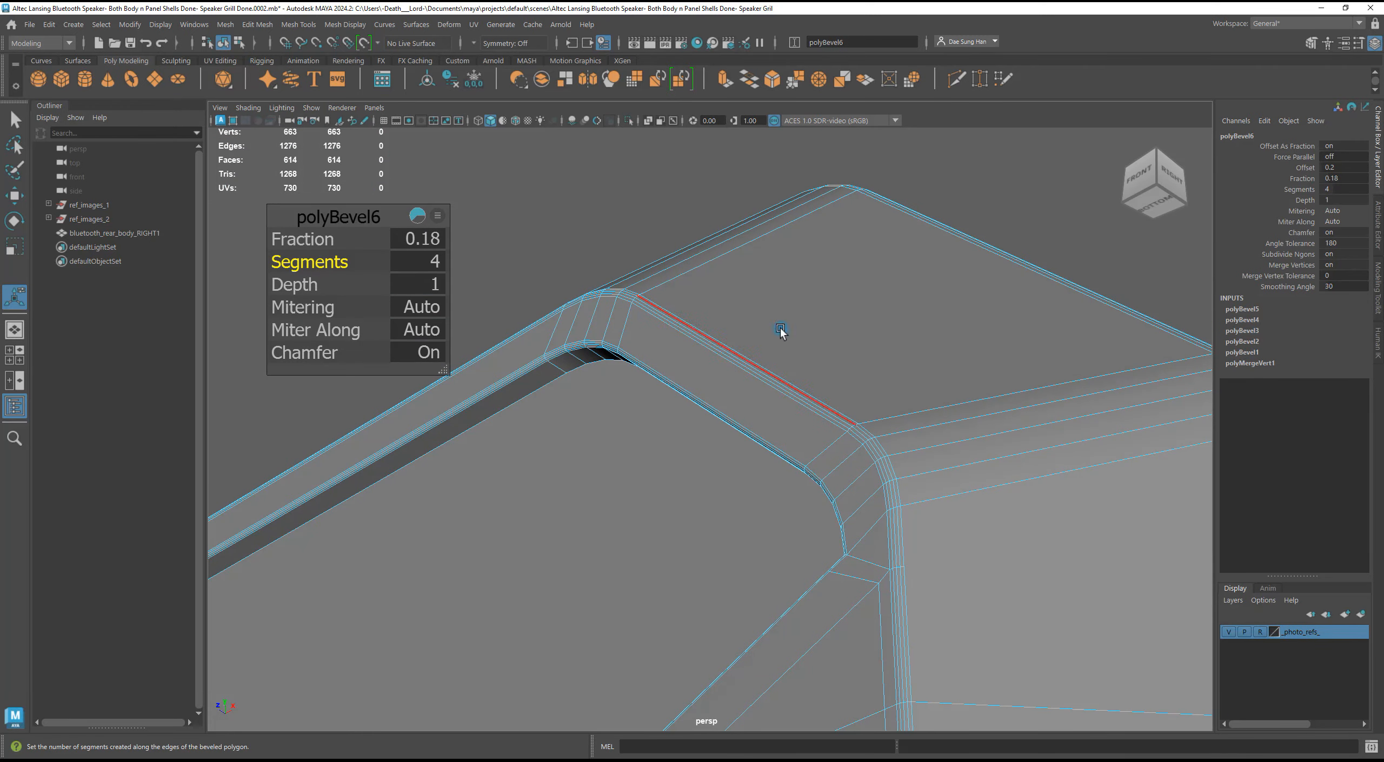
# Fine-tune the grill opening bevel's fraction, clear the selection and inspect the shaded opening and its corners.
pyautogui.keyDown('alt'); pyautogui.moveTo(874, 293); pyautogui.dragTo(696, 291); pyautogui.keyUp('alt')
pyautogui.keyDown('ctrl'); pyautogui.moveTo(303, 240); pyautogui.dragTo(306, 247); pyautogui.keyUp('ctrl')
pyautogui.keyDown('alt'); pyautogui.moveTo(738, 281); pyautogui.dragTo(929, 520); pyautogui.keyUp('alt')
pyautogui.keyDown('alt'); pyautogui.moveTo(951, 455); pyautogui.dragTo(822, 468); pyautogui.keyUp('alt')
pyautogui.press('q')
pyautogui.click(1162, 227)
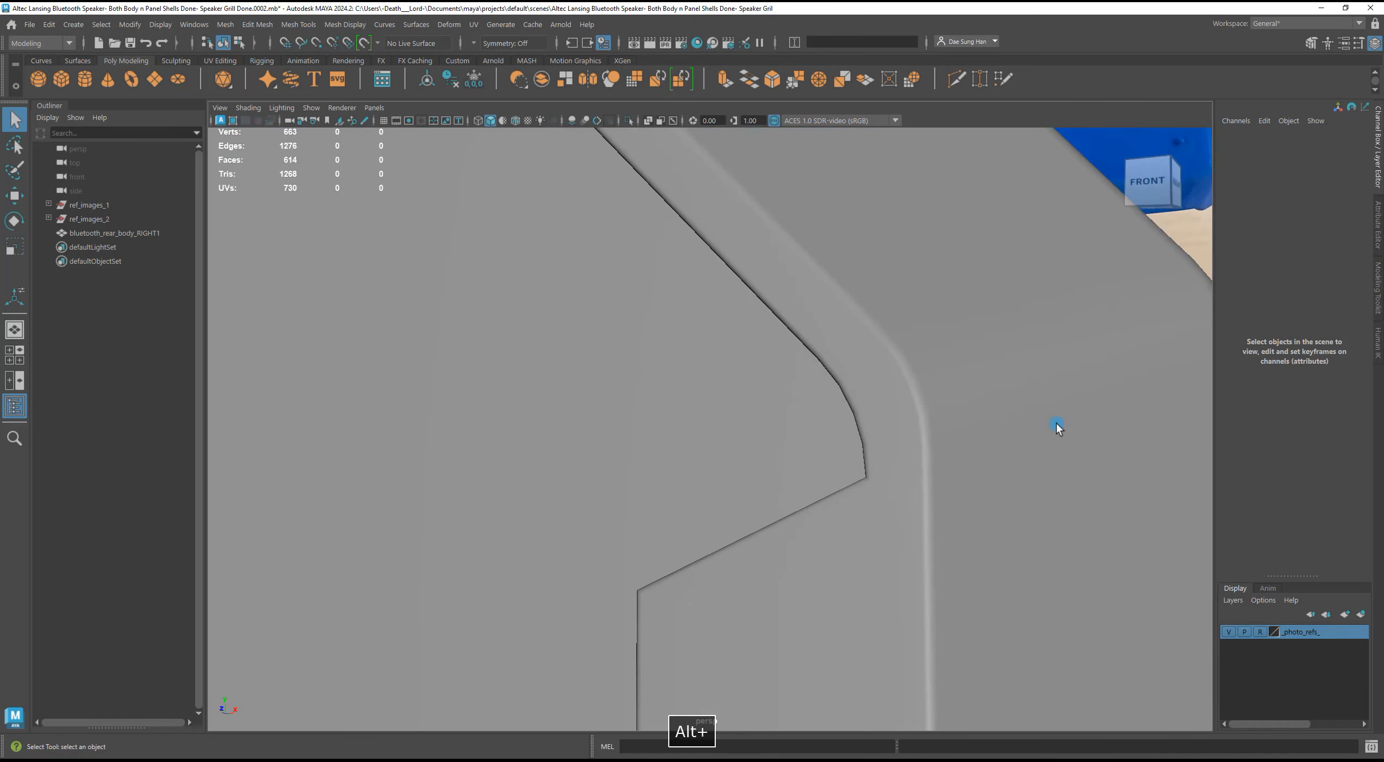
pyautogui.keyDown('alt'); pyautogui.moveTo(618, 161); pyautogui.dragTo(748, 428, button='middle'); pyautogui.keyUp('alt')
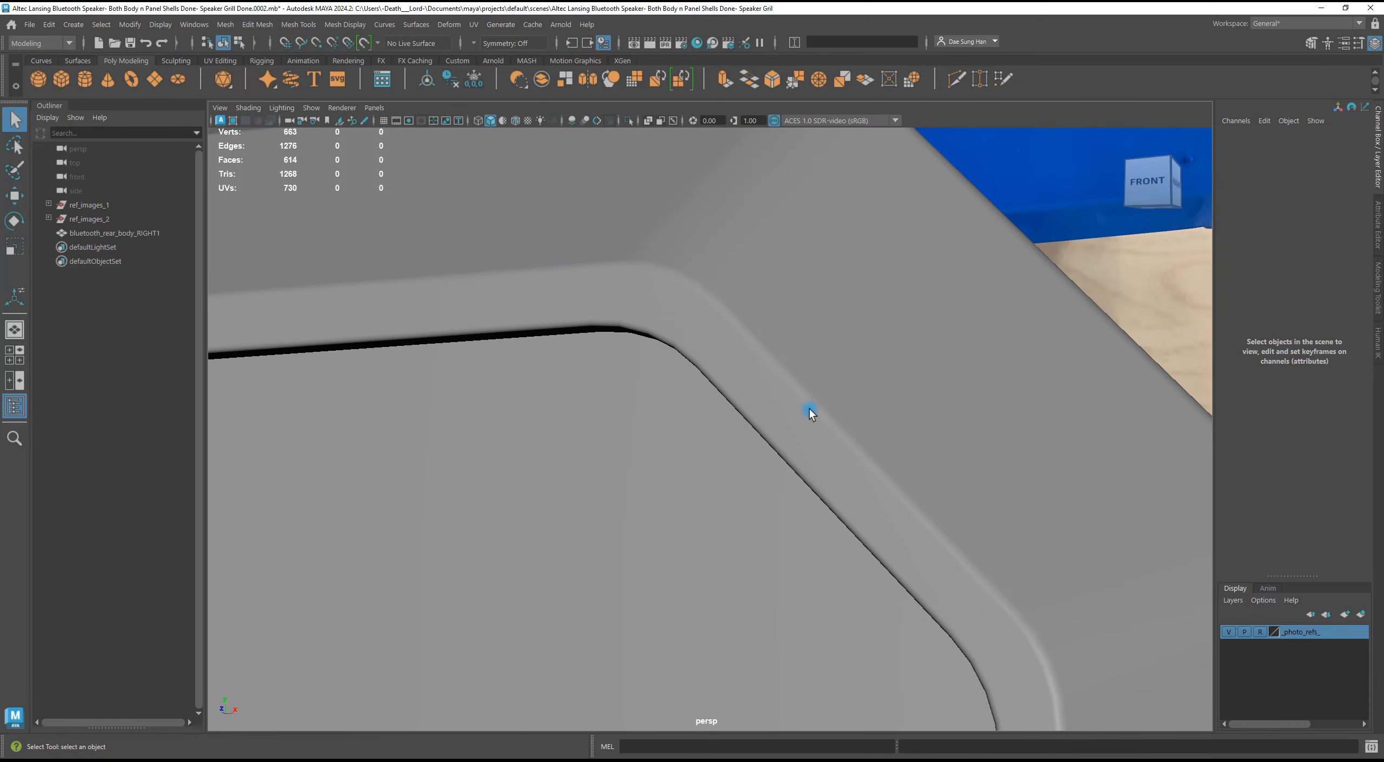
pyautogui.keyDown('alt'); pyautogui.moveTo(810, 410); pyautogui.dragTo(696, 401); pyautogui.keyUp('alt')
pyautogui.keyDown('alt'); pyautogui.moveTo(696, 401); pyautogui.dragTo(52, 383, button='right'); pyautogui.keyUp('alt')
pyautogui.keyDown('alt'); pyautogui.moveTo(794, 495); pyautogui.dragTo(902, 500); pyautogui.keyUp('alt')
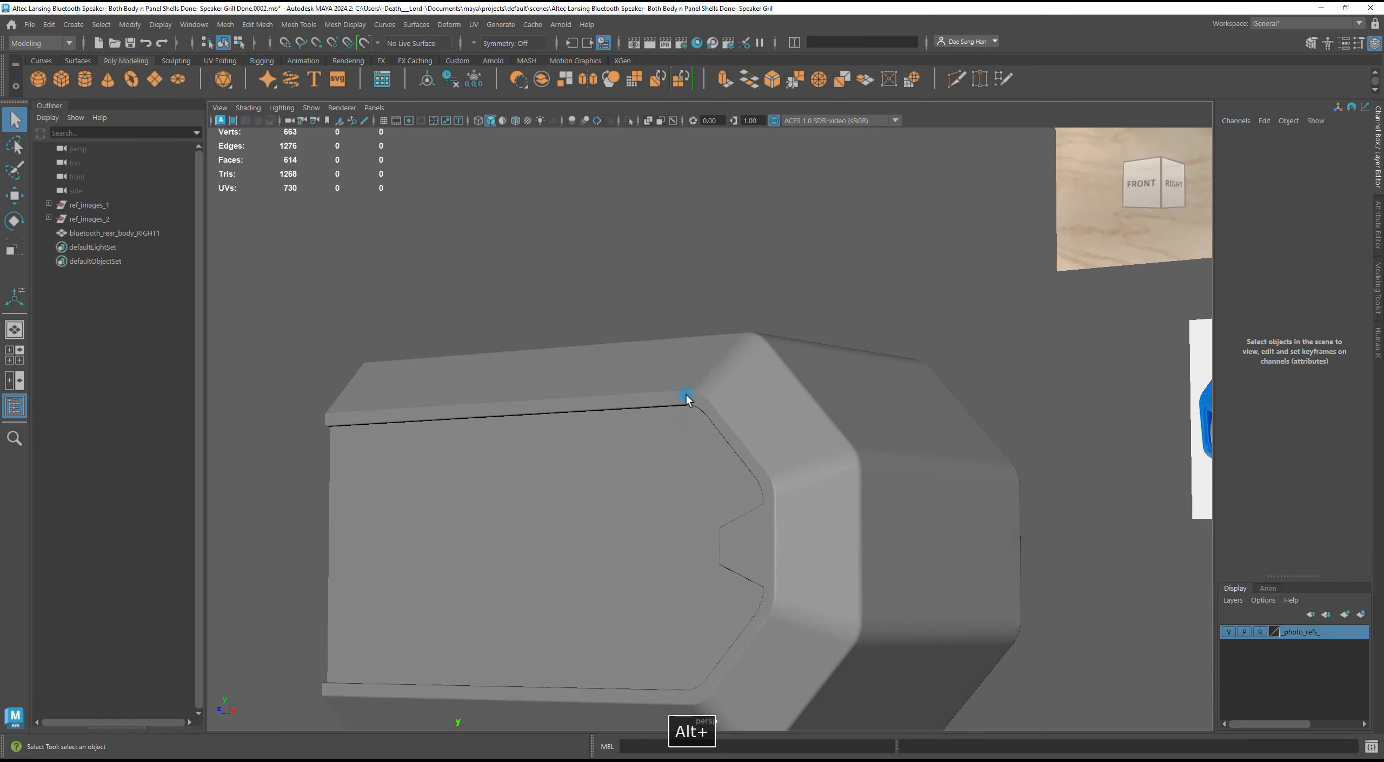
# Inspect the shaded grill opening's rim, corners and side notch from several angles and distances.
pyautogui.keyDown('alt'); pyautogui.moveTo(645, 396); pyautogui.dragTo(704, 386); pyautogui.keyUp('alt')
pyautogui.keyDown('alt'); pyautogui.moveTo(704, 385); pyautogui.dragTo(955, 497, button='right'); pyautogui.keyUp('alt')
pyautogui.keyDown('alt'); pyautogui.moveTo(663, 476); pyautogui.dragTo(905, 442); pyautogui.keyUp('alt')
pyautogui.keyDown('alt'); pyautogui.moveTo(905, 442); pyautogui.dragTo(196, 416, button='right'); pyautogui.keyUp('alt')
pyautogui.keyDown('alt'); pyautogui.moveTo(912, 509); pyautogui.dragTo(763, 482); pyautogui.keyUp('alt')
pyautogui.keyDown('alt'); pyautogui.moveTo(595, 491); pyautogui.dragTo(698, 491, button='right'); pyautogui.keyUp('alt')
pyautogui.keyDown('alt'); pyautogui.moveTo(696, 525); pyautogui.dragTo(775, 480); pyautogui.keyUp('alt')
pyautogui.keyDown('alt'); pyautogui.moveTo(722, 432); pyautogui.dragTo(797, 519); pyautogui.keyUp('alt')
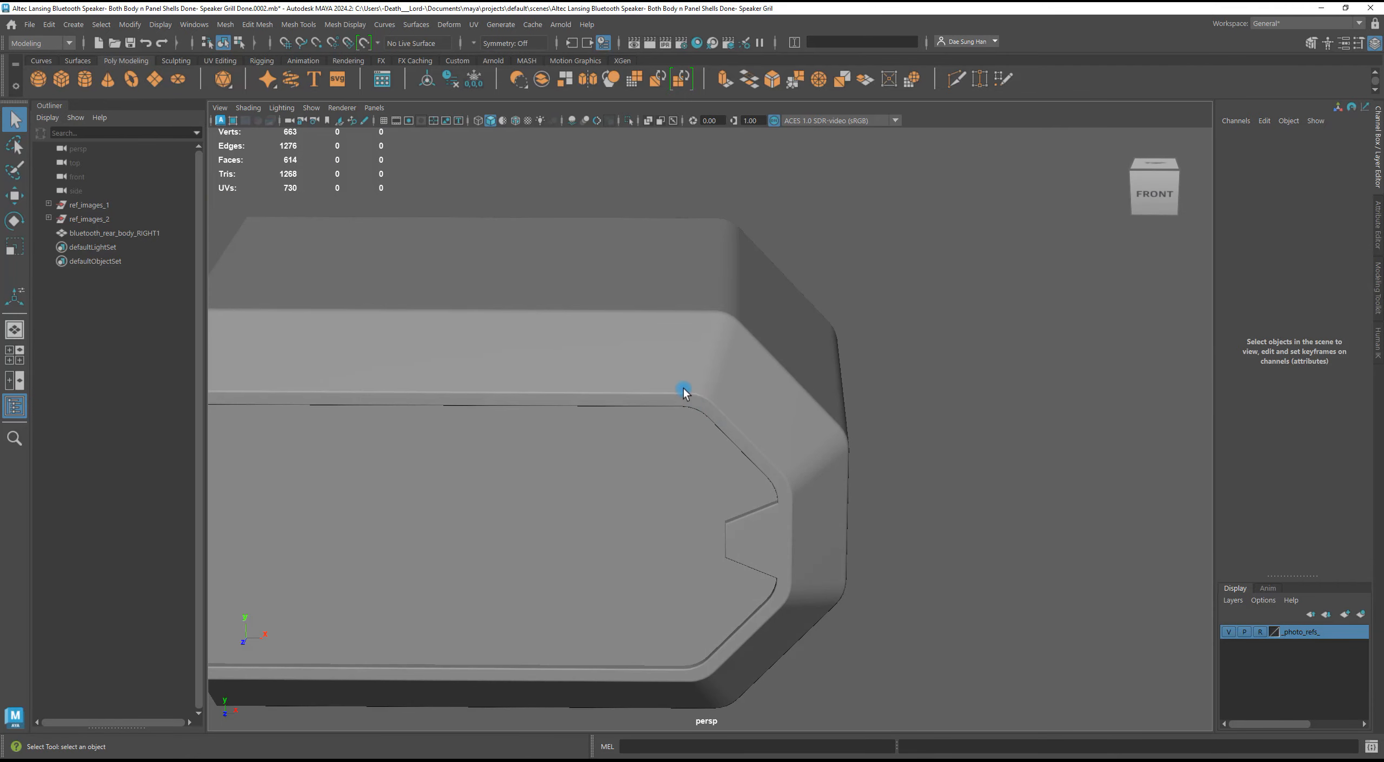
pyautogui.keyDown('alt'); pyautogui.moveTo(700, 401); pyautogui.dragTo(622, 429); pyautogui.keyUp('alt')
# Switch to SyncSketch in the browser, maximize it and enlarge the annotated altec 3 quarter shot C photo.
pyautogui.moveTo(0, 149); pyautogui.dragTo(307, 178)
pyautogui.scroll(-4, 312, 322)
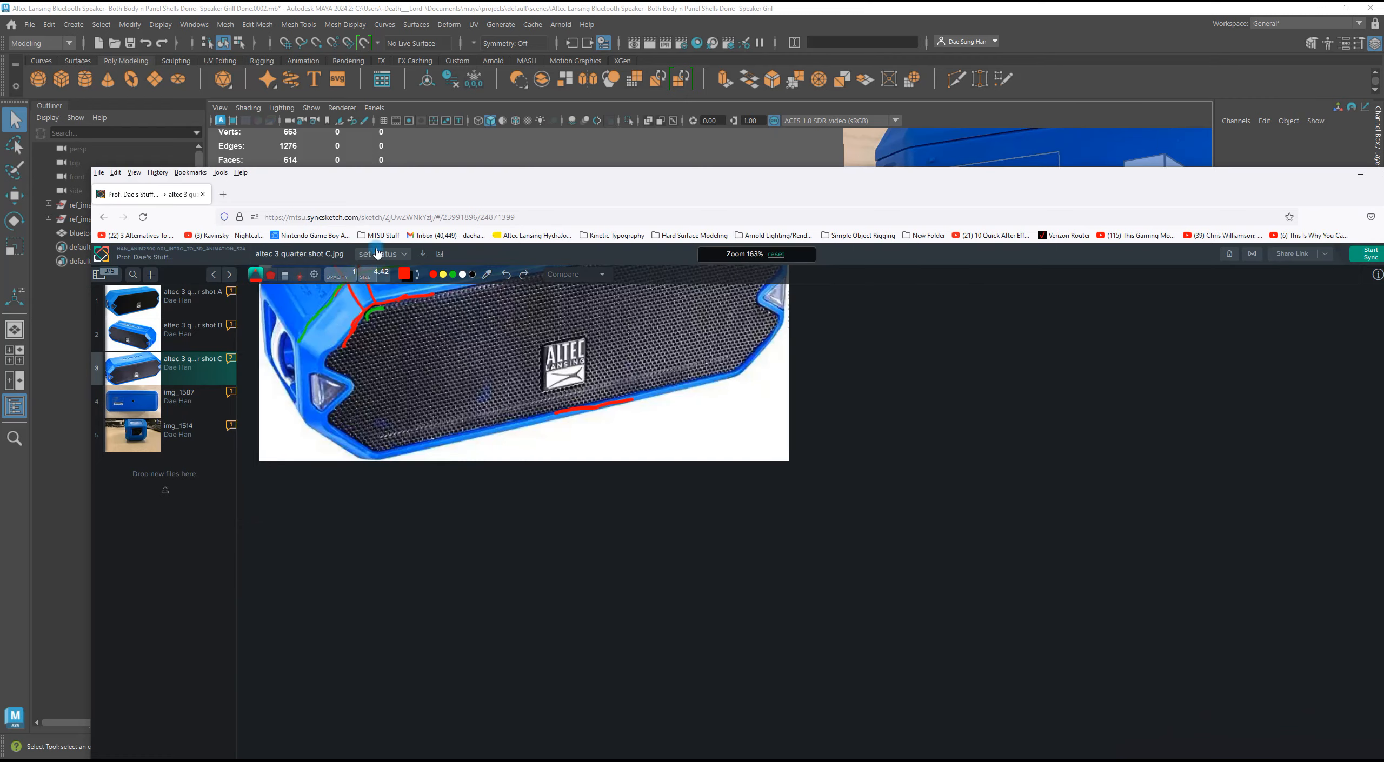
pyautogui.doubleClick(326, 174)
pyautogui.press('space')
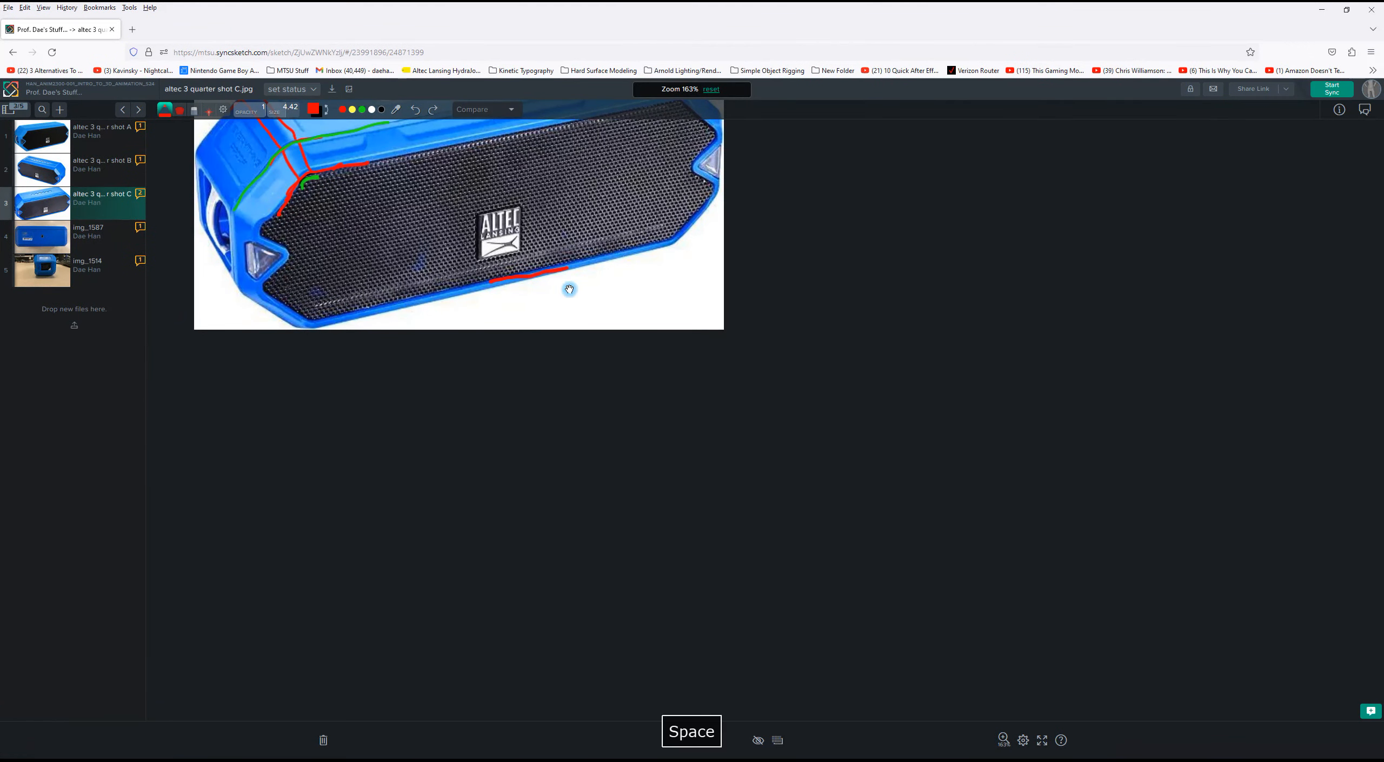
pyautogui.press('space')
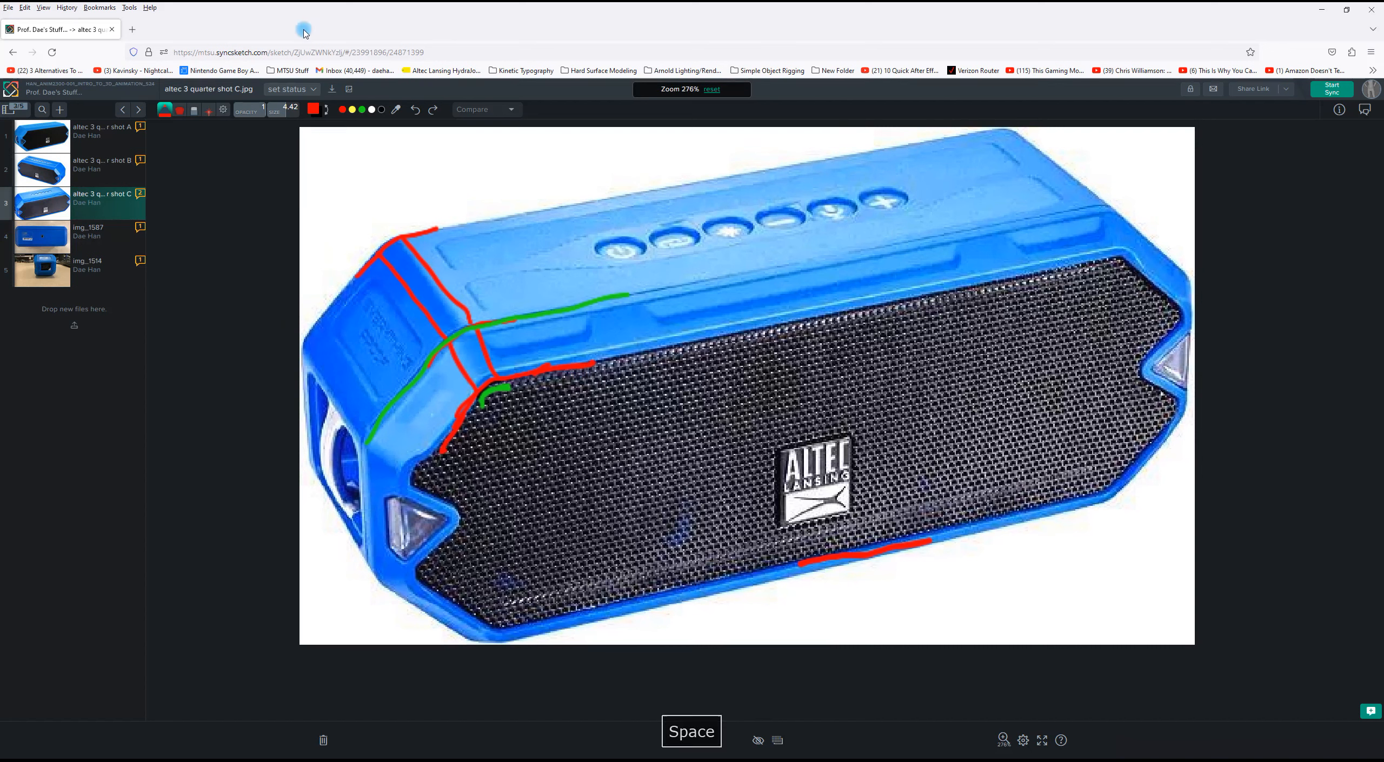
# Activate the eraser and change its brush to the soft round tip.
pyautogui.click(194, 110)
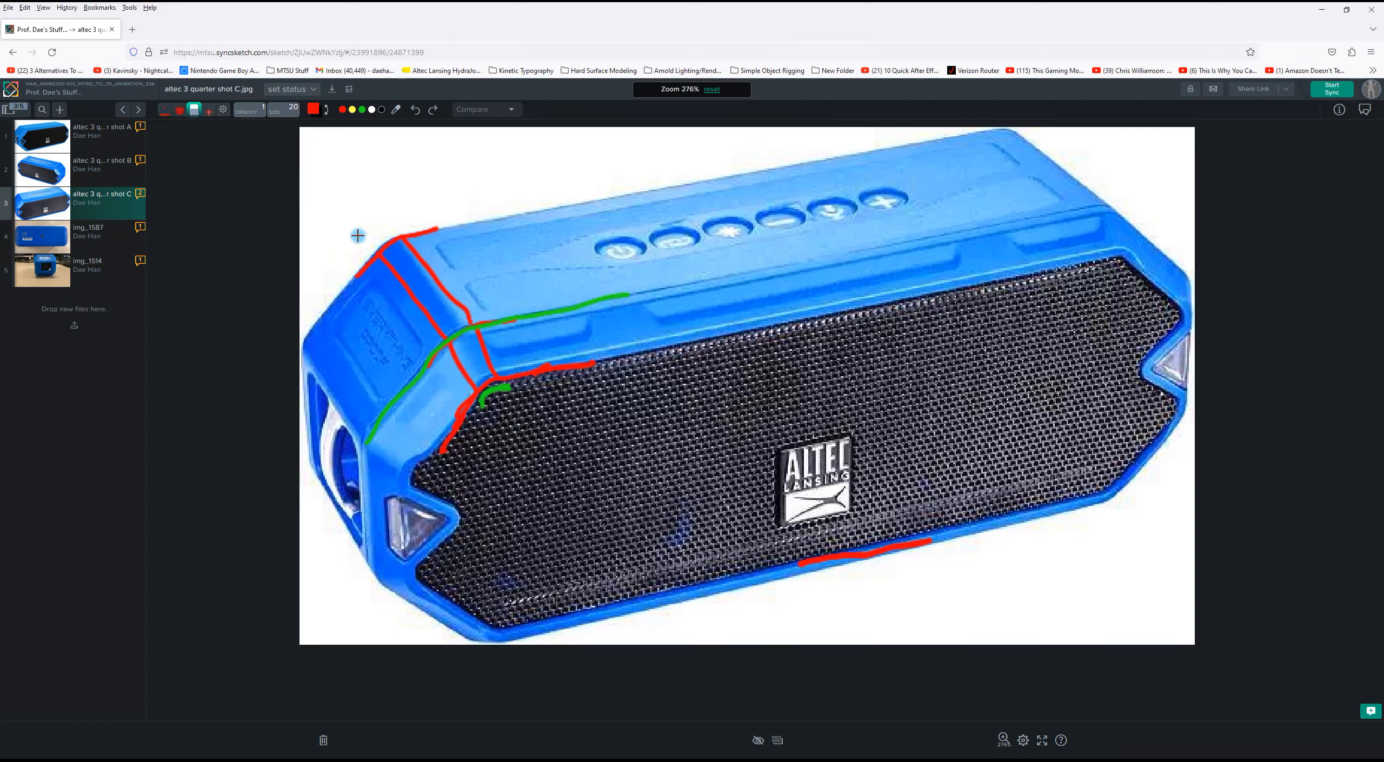
pyautogui.click(194, 111)
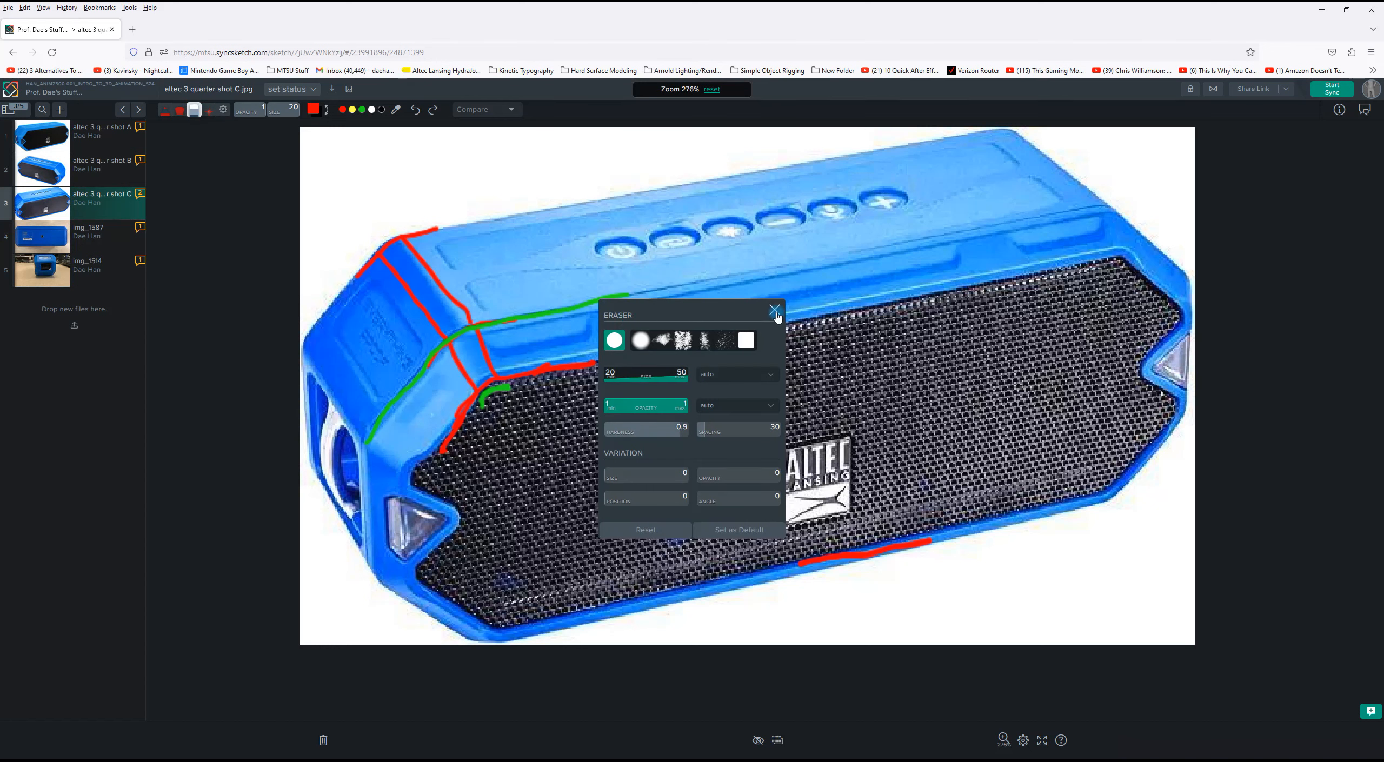
pyautogui.click(774, 310)
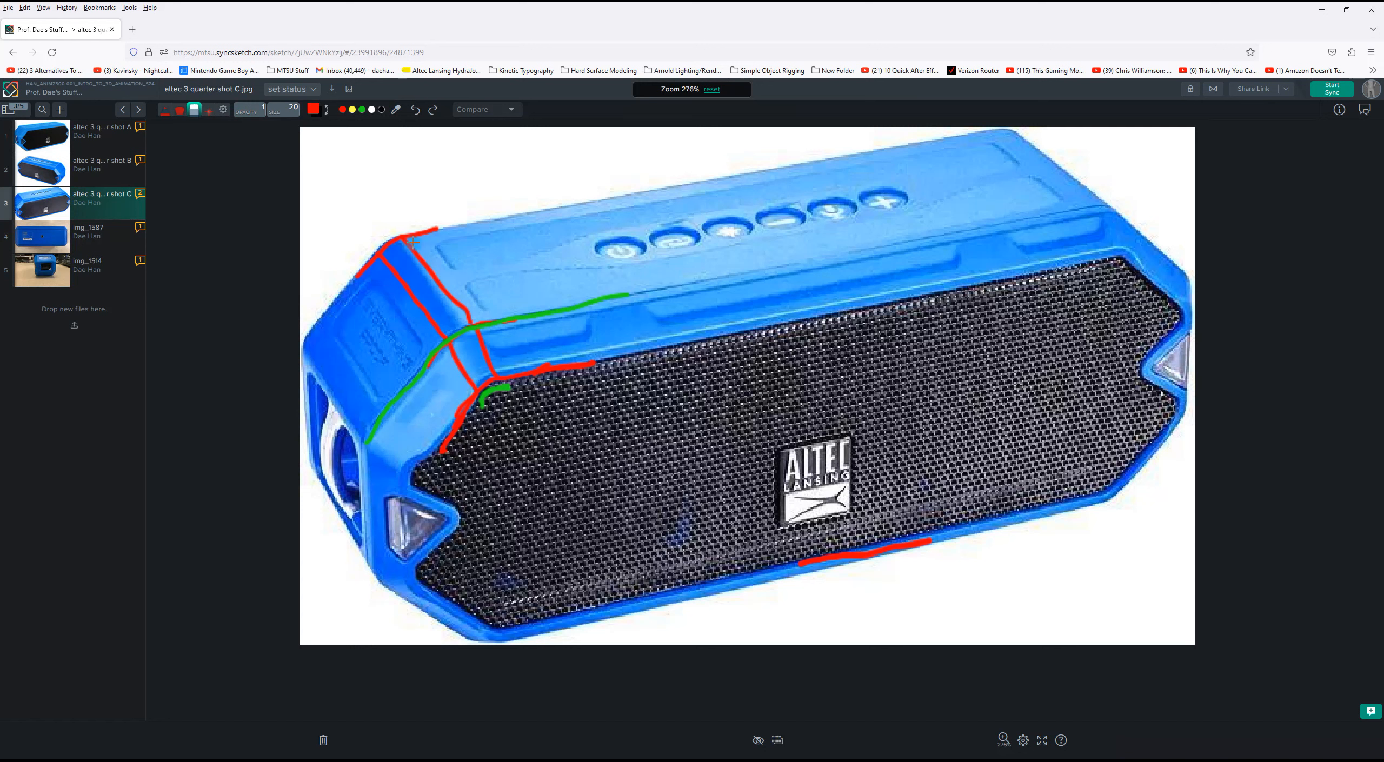
pyautogui.click(193, 111)
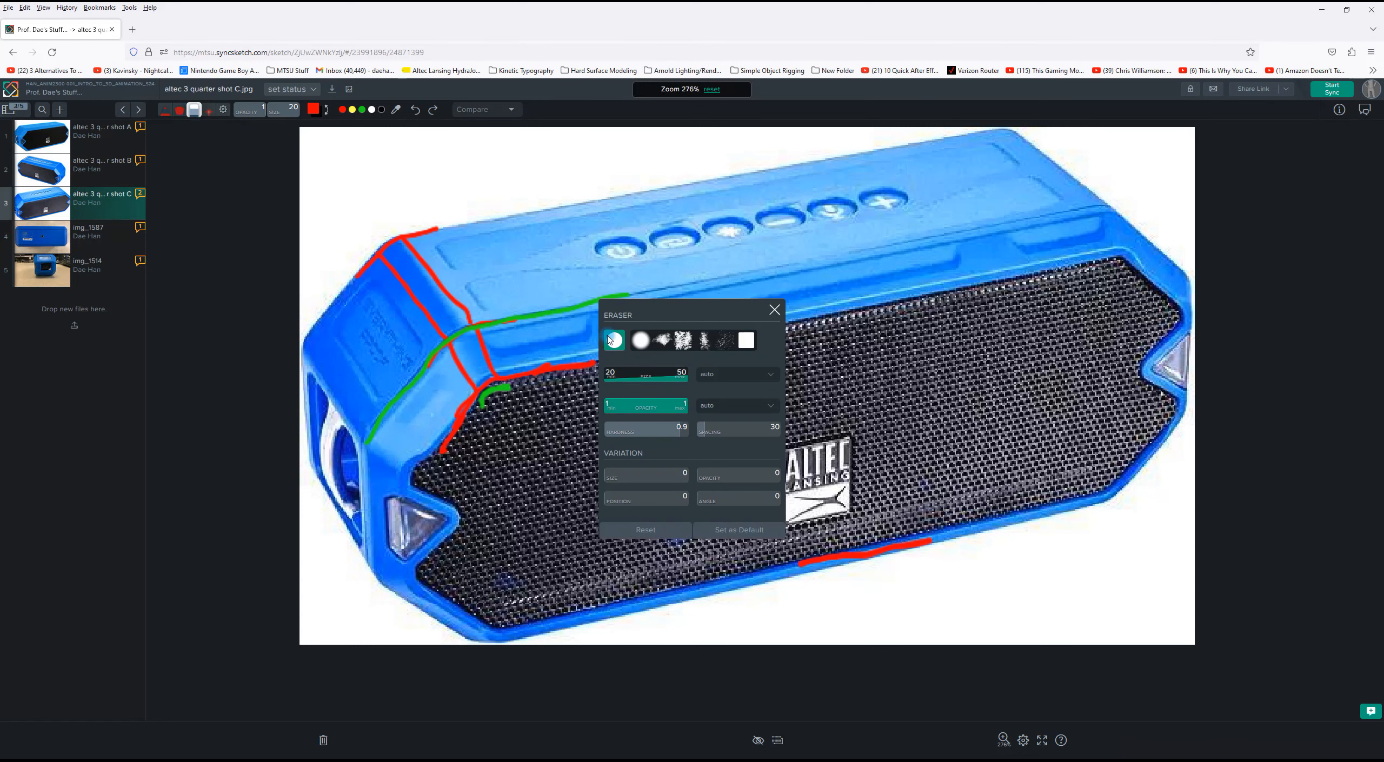
pyautogui.click(636, 341)
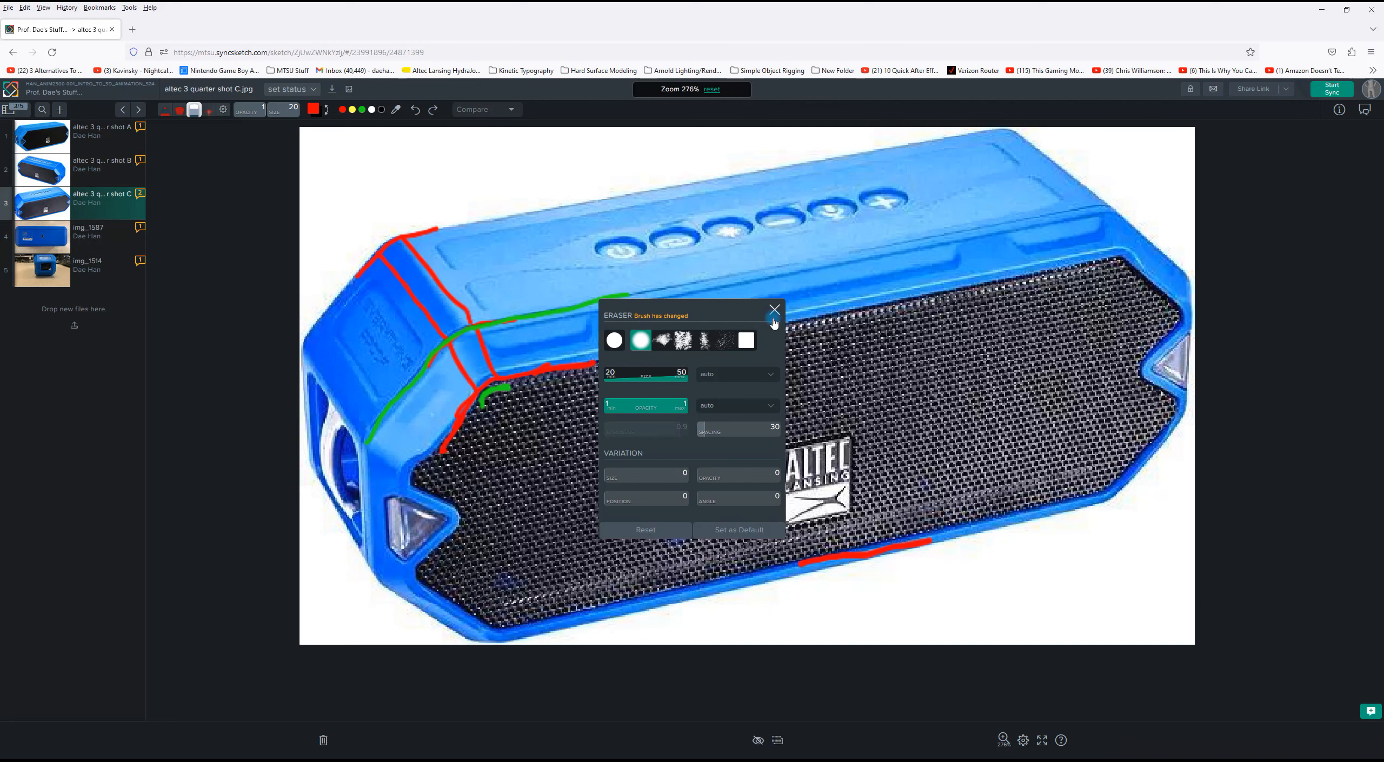
pyautogui.click(774, 310)
# Review the reference photos shot C, img_1587, img_1514 and shot A, examining the grill's corner and triangular notch closely.
pyautogui.scroll(-2, 730, 327)
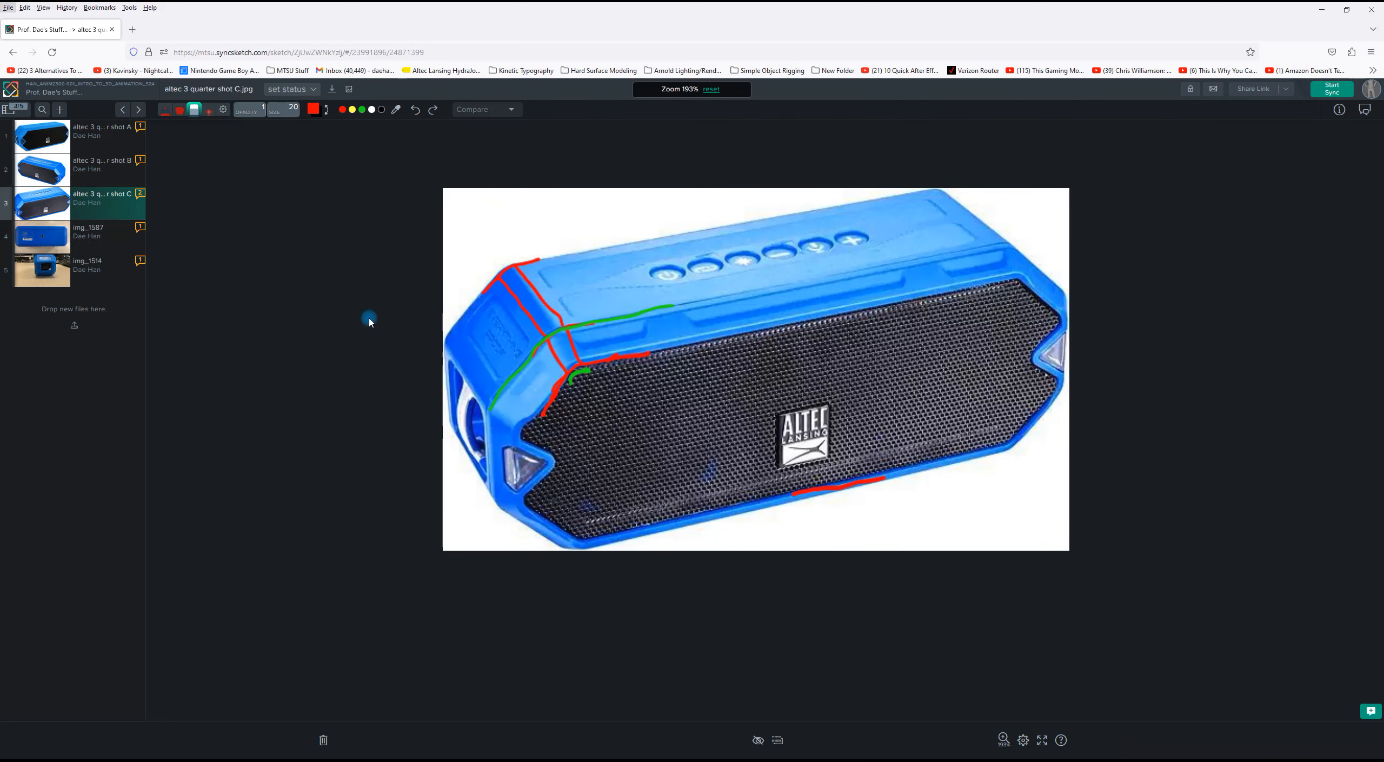
pyautogui.scroll(3, 508, 332)
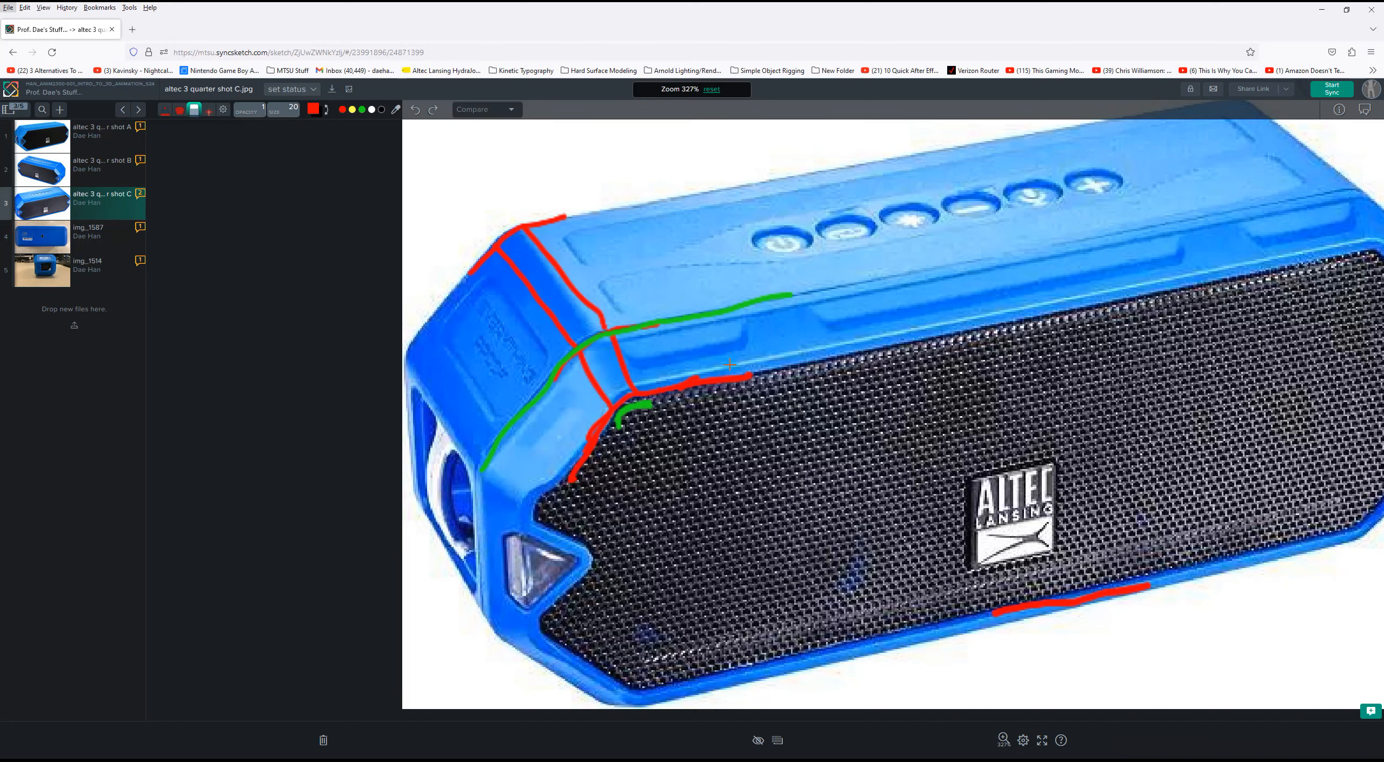
pyautogui.click(84, 236)
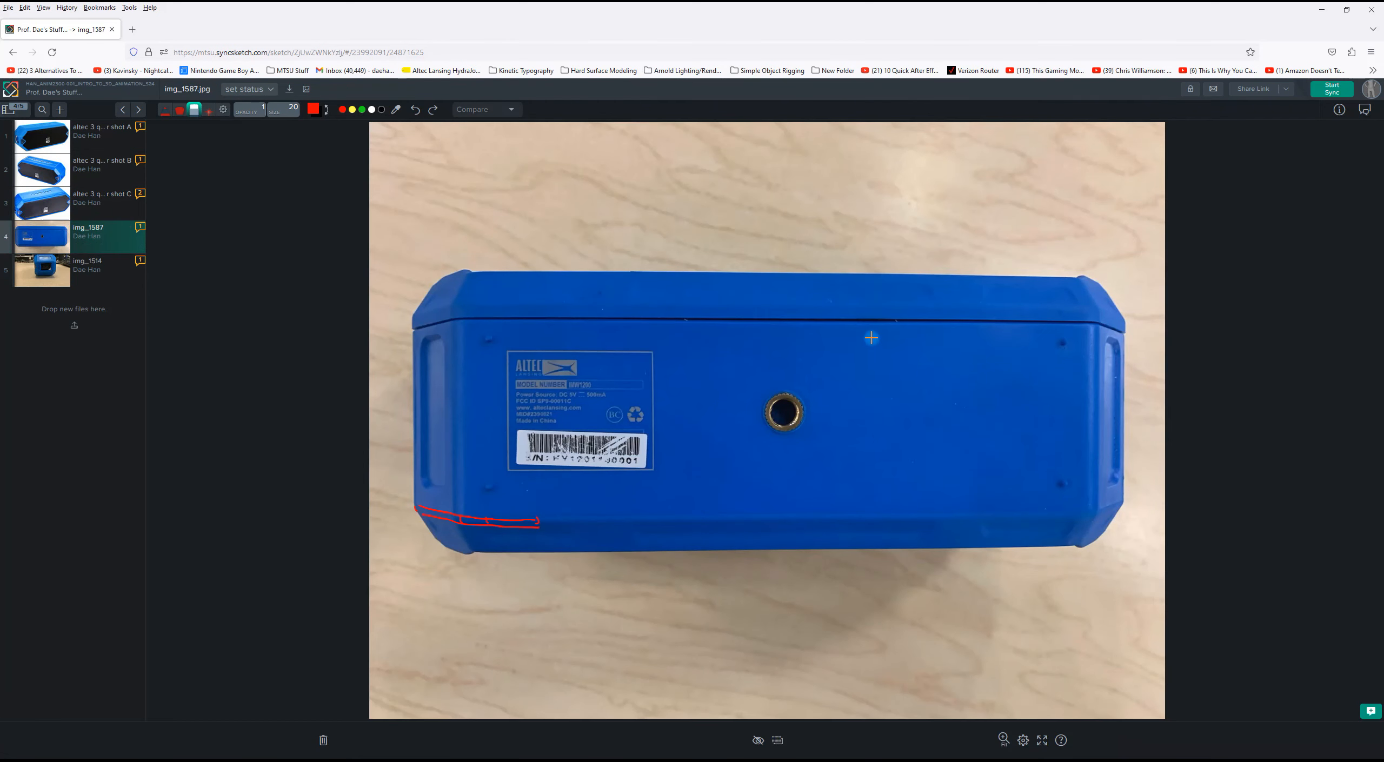
pyautogui.click(87, 269)
pyautogui.moveTo(679, 328); pyautogui.dragTo(571, 385)
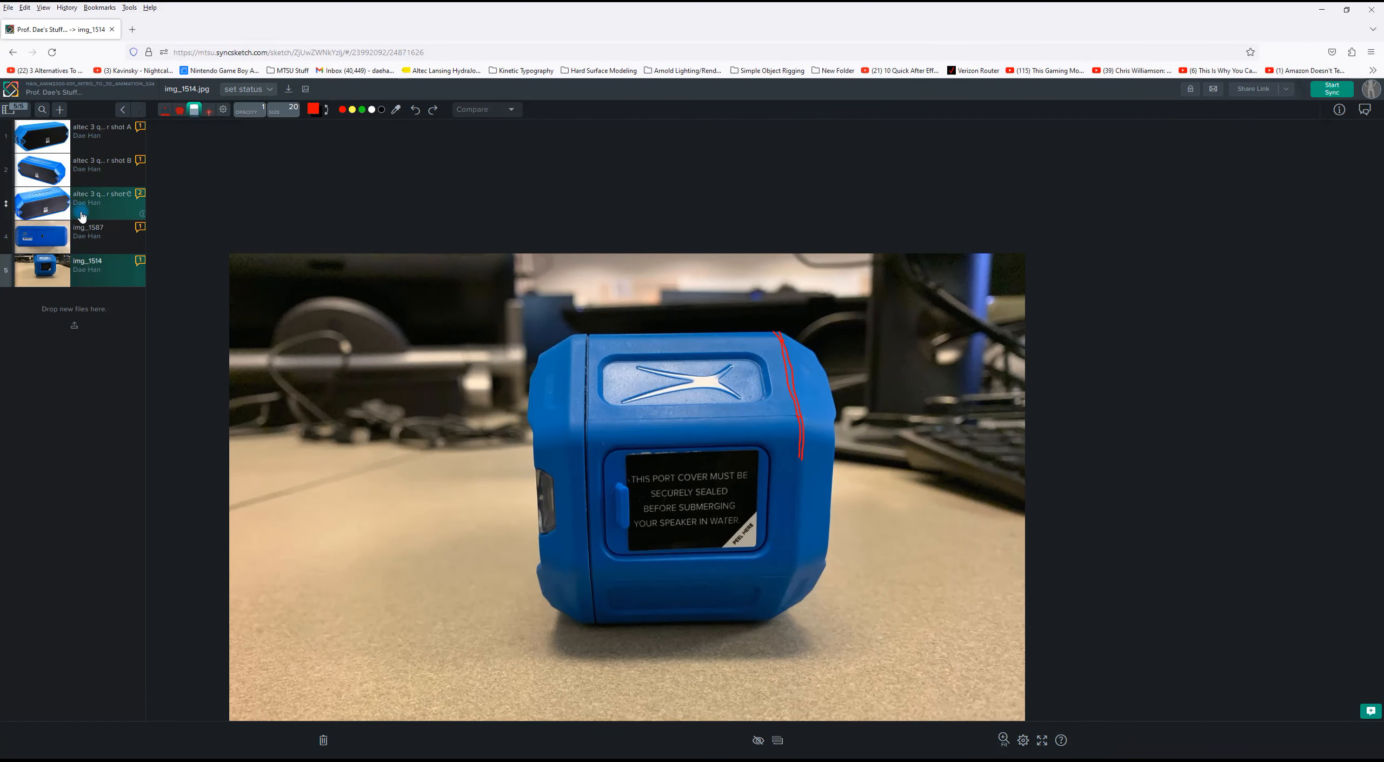
pyautogui.click(49, 208)
pyautogui.click(49, 135)
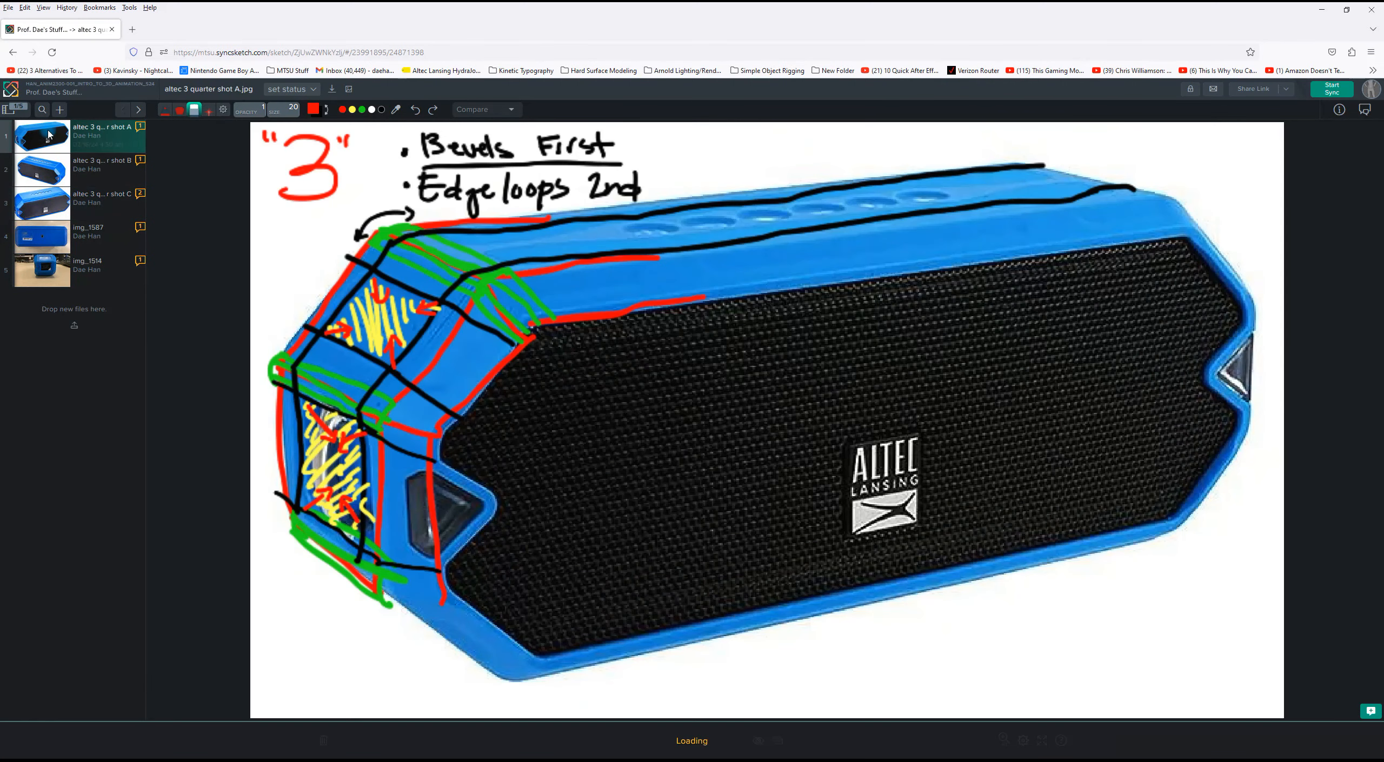
pyautogui.scroll(5, 1225, 233)
pyautogui.moveTo(1225, 233); pyautogui.dragTo(837, 295)
pyautogui.scroll(2, 855, 290)
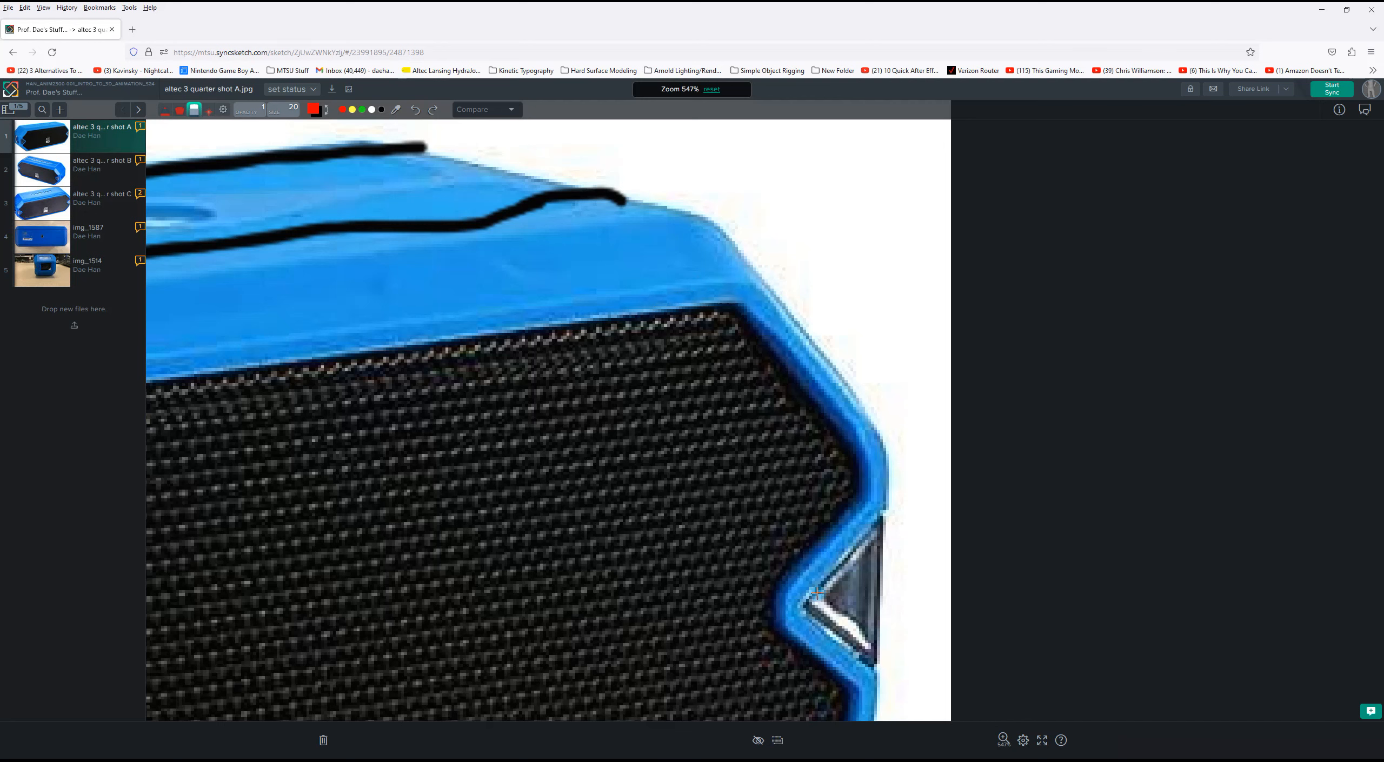
pyautogui.scroll(3, 807, 596)
pyautogui.scroll(-8, 779, 534)
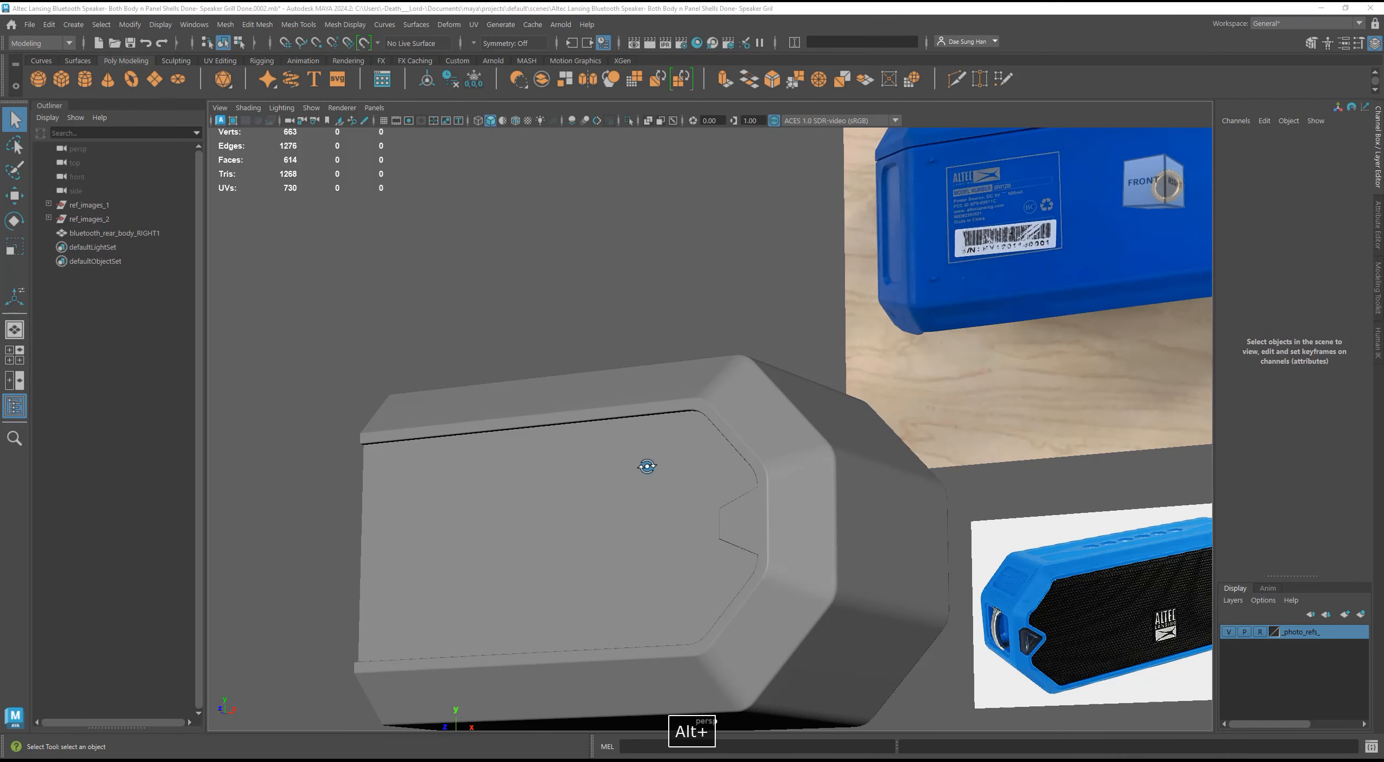
# Return to Maya and examine the corners of the grill opening's notch up close.
pyautogui.keyDown('alt'); pyautogui.moveTo(645, 464); pyautogui.dragTo(1376, 600, button='right'); pyautogui.keyUp('alt')
pyautogui.keyDown('alt'); pyautogui.moveTo(550, 311); pyautogui.dragTo(807, 503, button='middle'); pyautogui.keyUp('alt')
pyautogui.keyDown('alt'); pyautogui.moveTo(806, 455); pyautogui.dragTo(757, 456, button='right'); pyautogui.keyUp('alt')
pyautogui.keyDown('alt'); pyautogui.moveTo(756, 456); pyautogui.dragTo(946, 395); pyautogui.keyUp('alt')
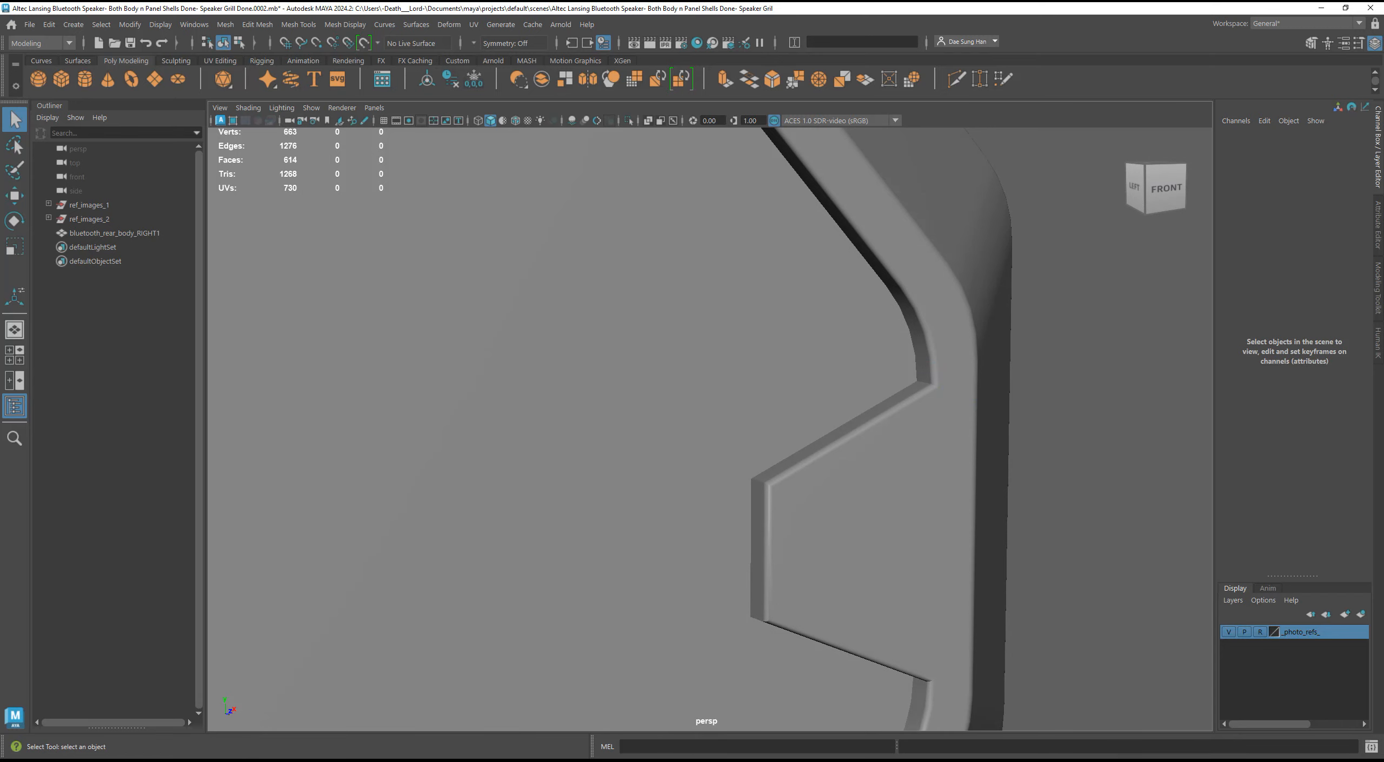
# In SyncSketch, mark the rounded notch corners on altec 3 quarter shot A in red with a brush size of 3.34.
pyautogui.hotkey('alt', 'Tab')
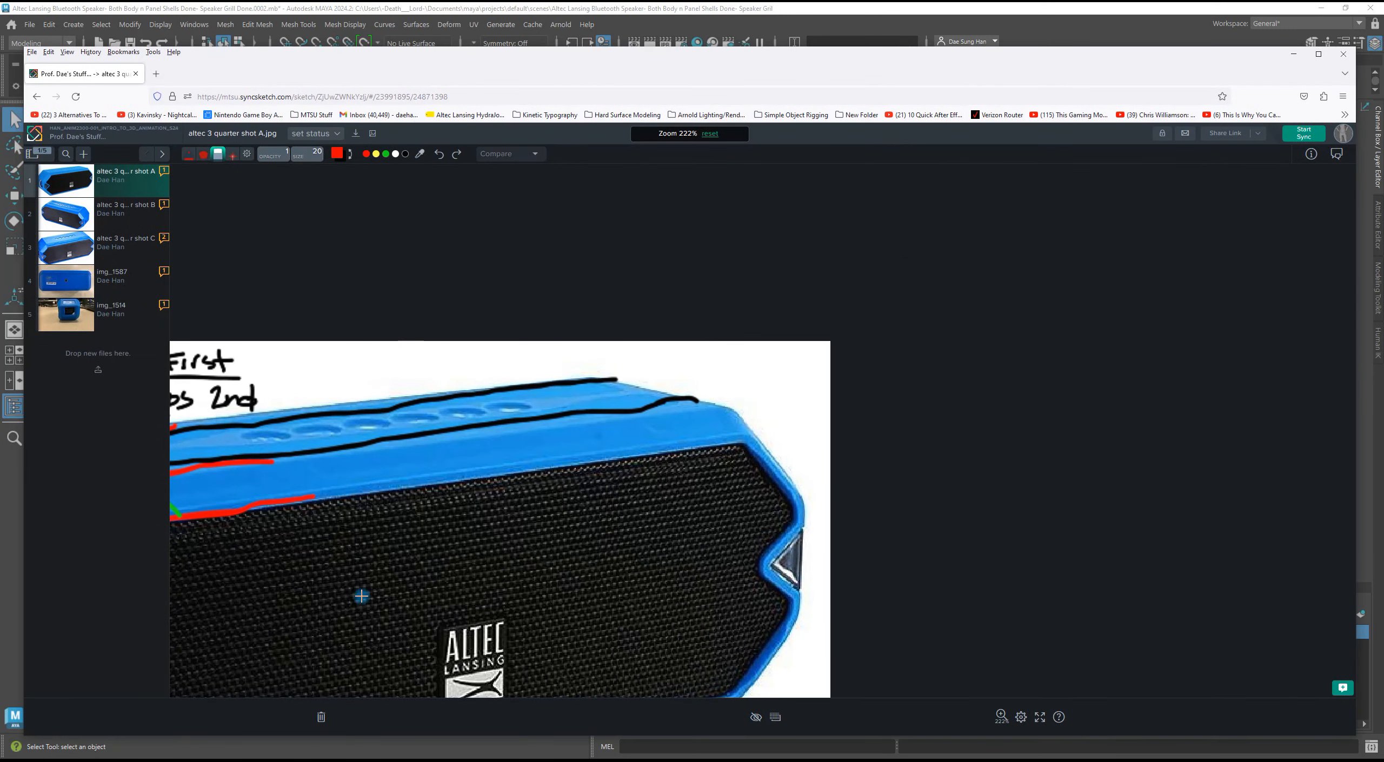
pyautogui.scroll(5, 982, 597)
pyautogui.scroll(5, 998, 496)
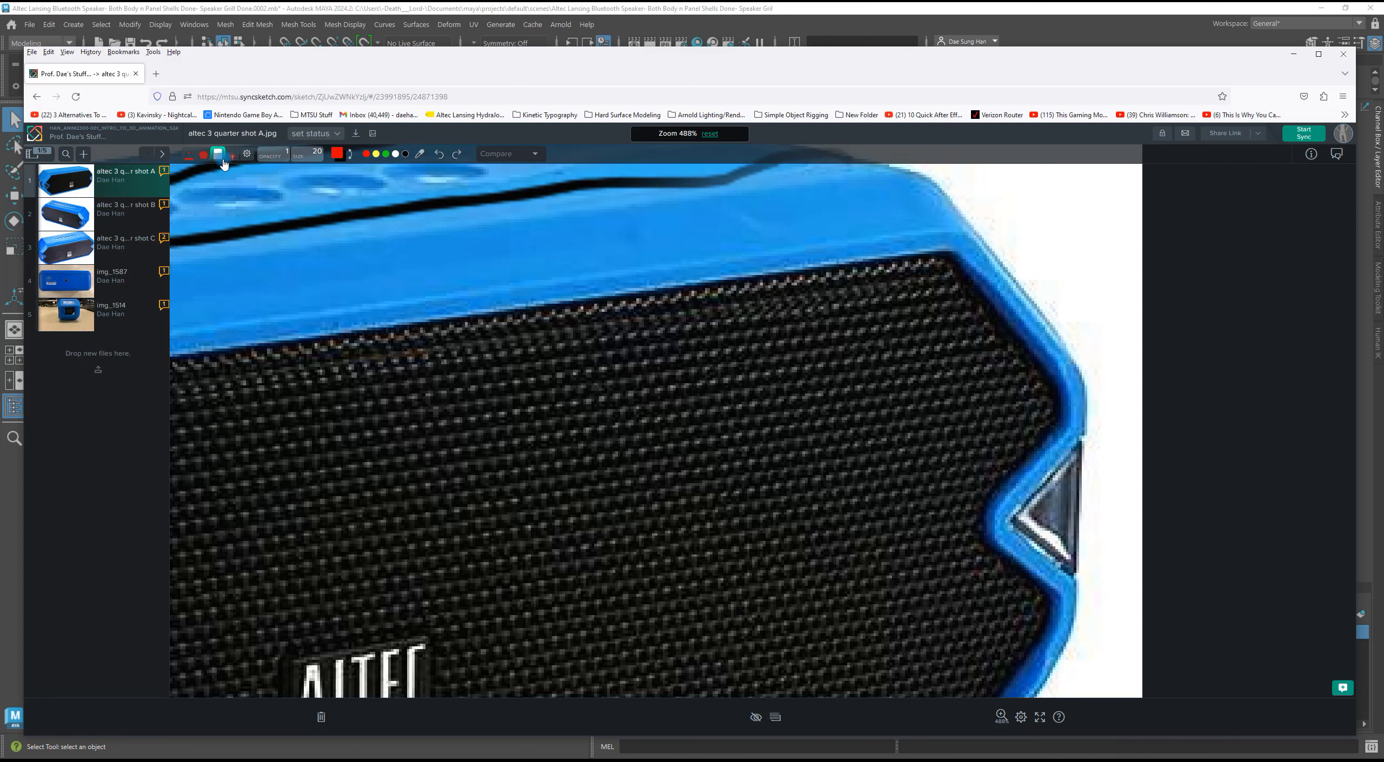
pyautogui.click(188, 154)
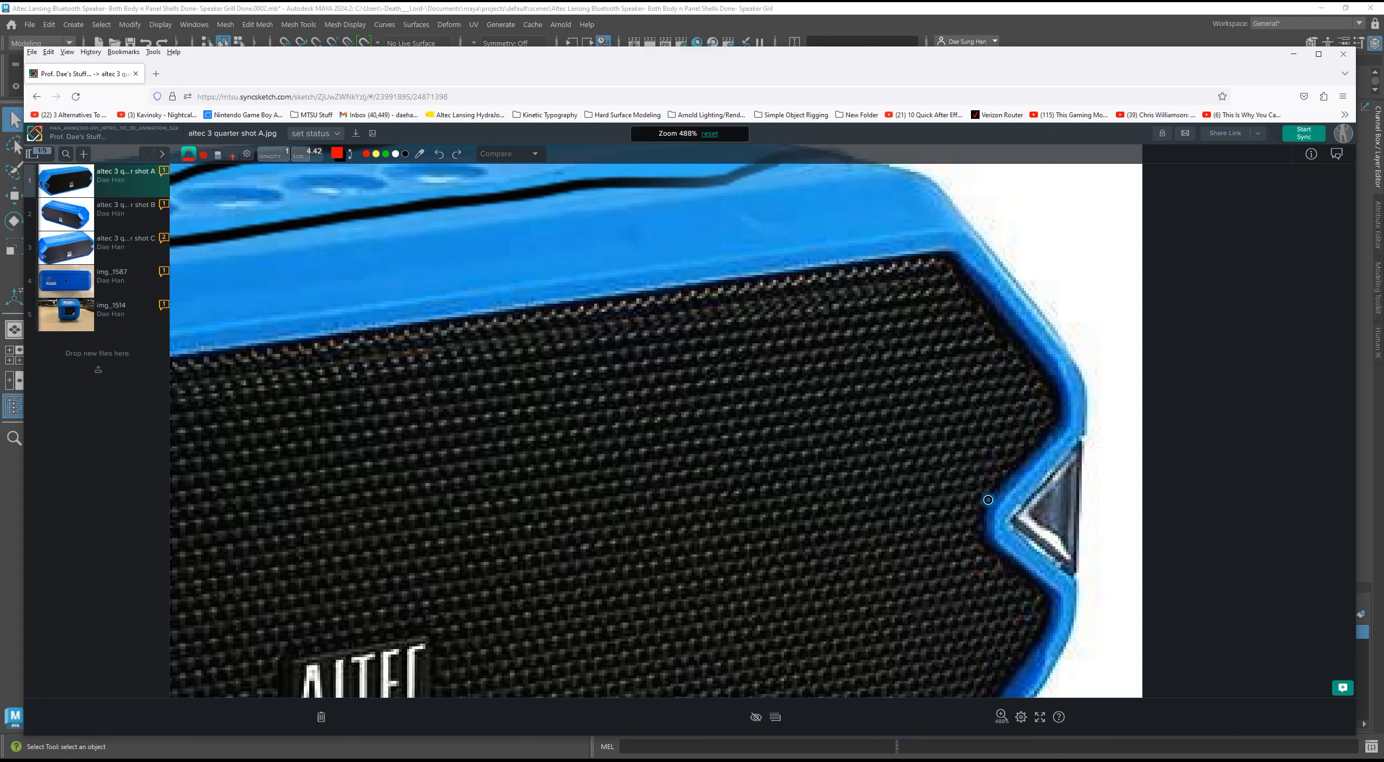
pyautogui.moveTo(310, 155); pyautogui.dragTo(303, 155)
pyautogui.hotkey('ctrl', 'z')
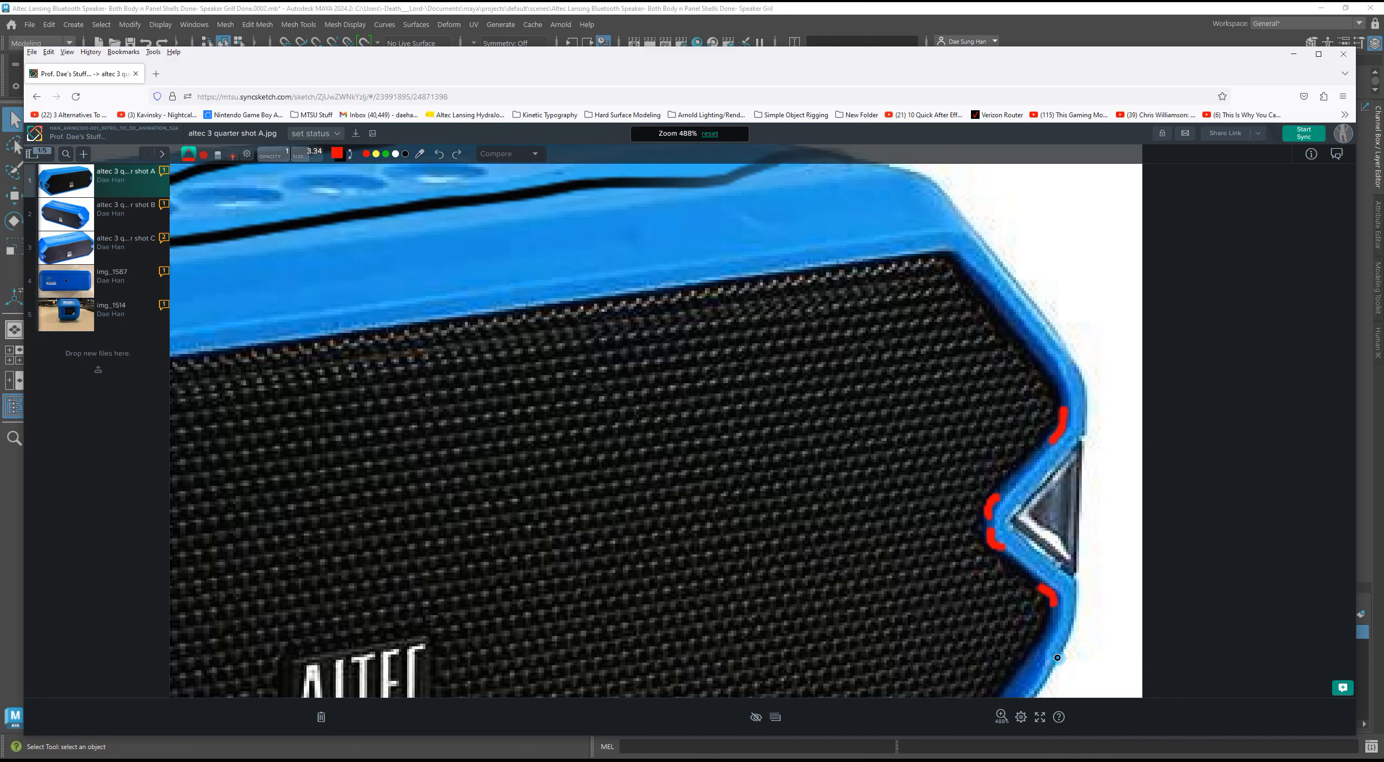
pyautogui.moveTo(837, 54); pyautogui.dragTo(1383, 472)
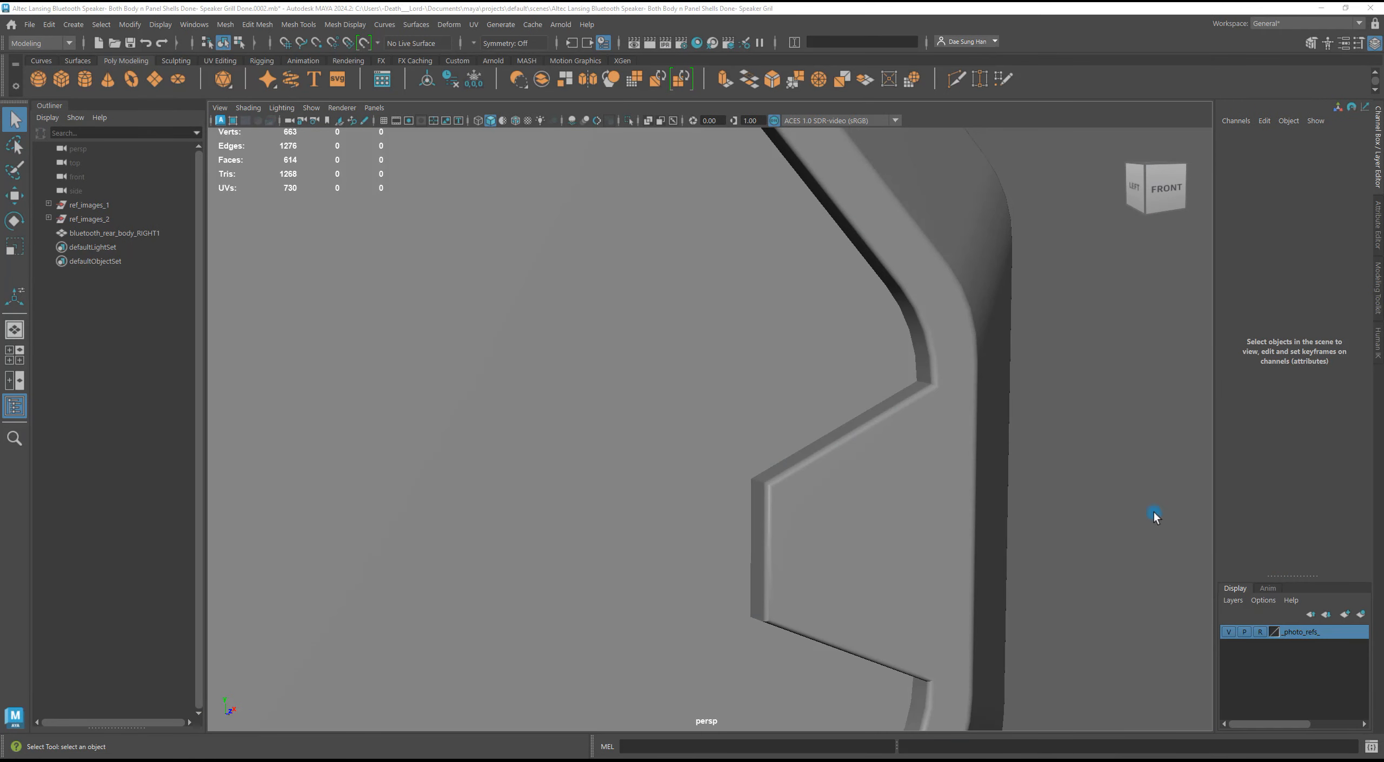
# Compare the modelled notch with altec 3 quarter shot B and circle the photo's notch tip in red.
pyautogui.keyDown('alt'); pyautogui.moveTo(913, 392); pyautogui.dragTo(912, 507); pyautogui.keyUp('alt')
pyautogui.moveTo(0, 271); pyautogui.dragTo(1383, 487)
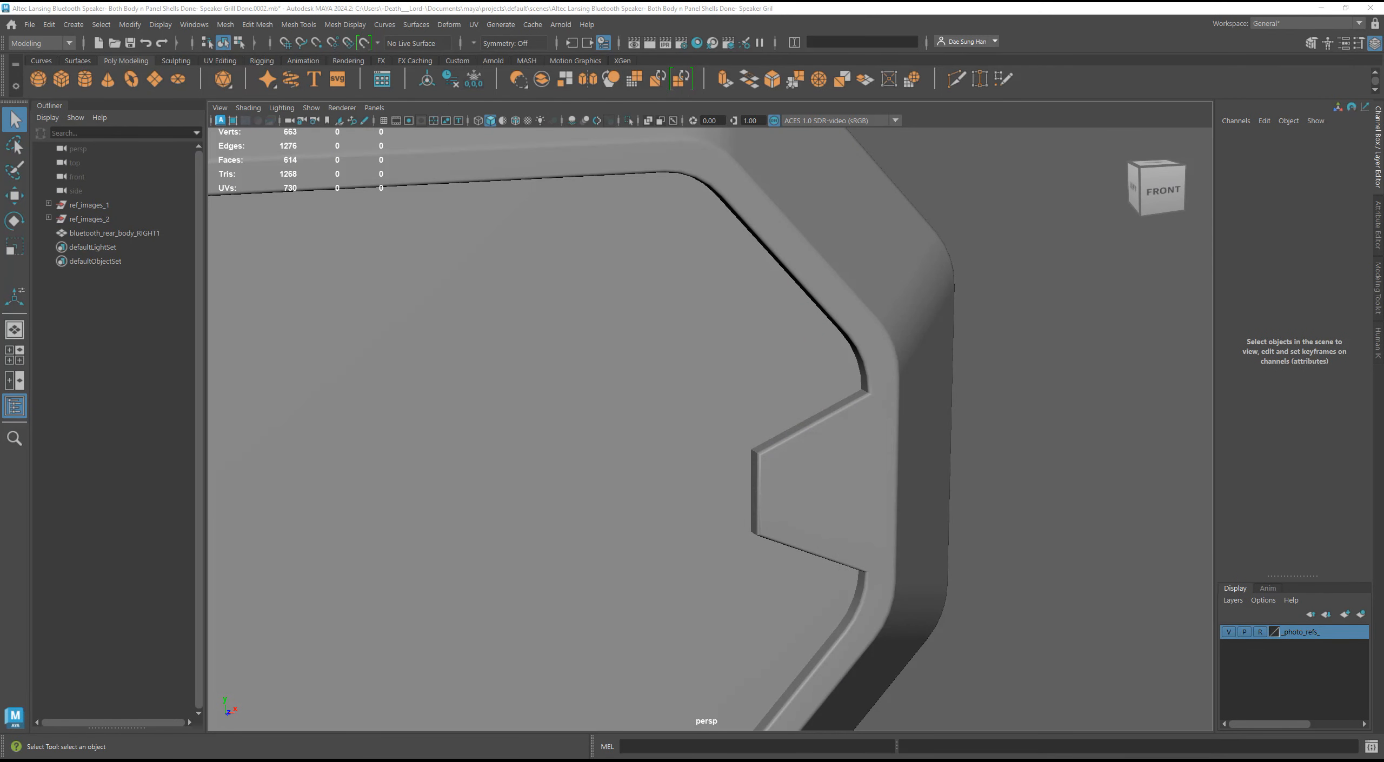
pyautogui.moveTo(1383, 325); pyautogui.dragTo(213, 102)
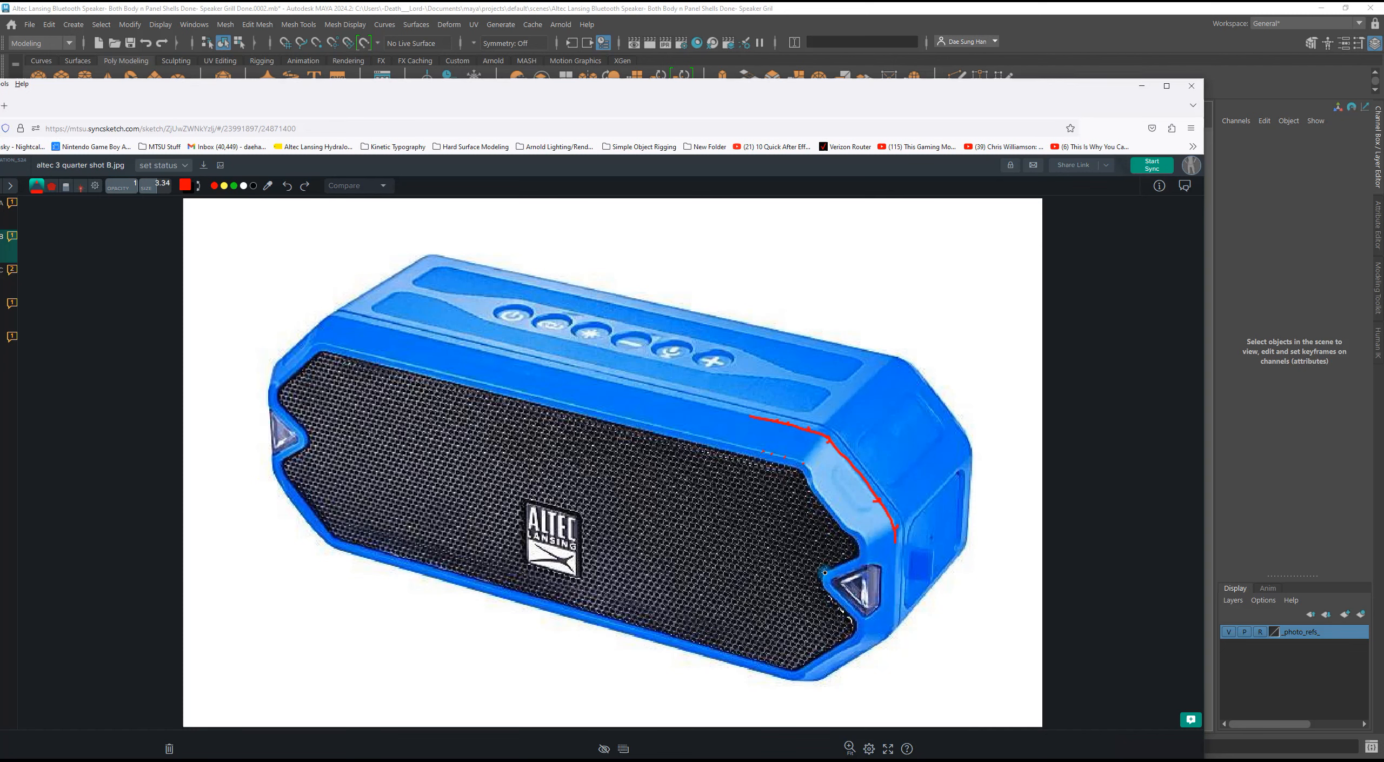
pyautogui.moveTo(825, 571)
pyautogui.mouseDown()
pyautogui.moveTo(841, 594)
pyautogui.moveTo(830, 580)
pyautogui.mouseUp()
pyautogui.moveTo(675, 98); pyautogui.dragTo(1383, 228)
# Examine the notch and its inner walls on the Maya model from below and from the side.
pyautogui.keyDown('alt'); pyautogui.moveTo(1045, 452); pyautogui.dragTo(800, 349); pyautogui.keyUp('alt')
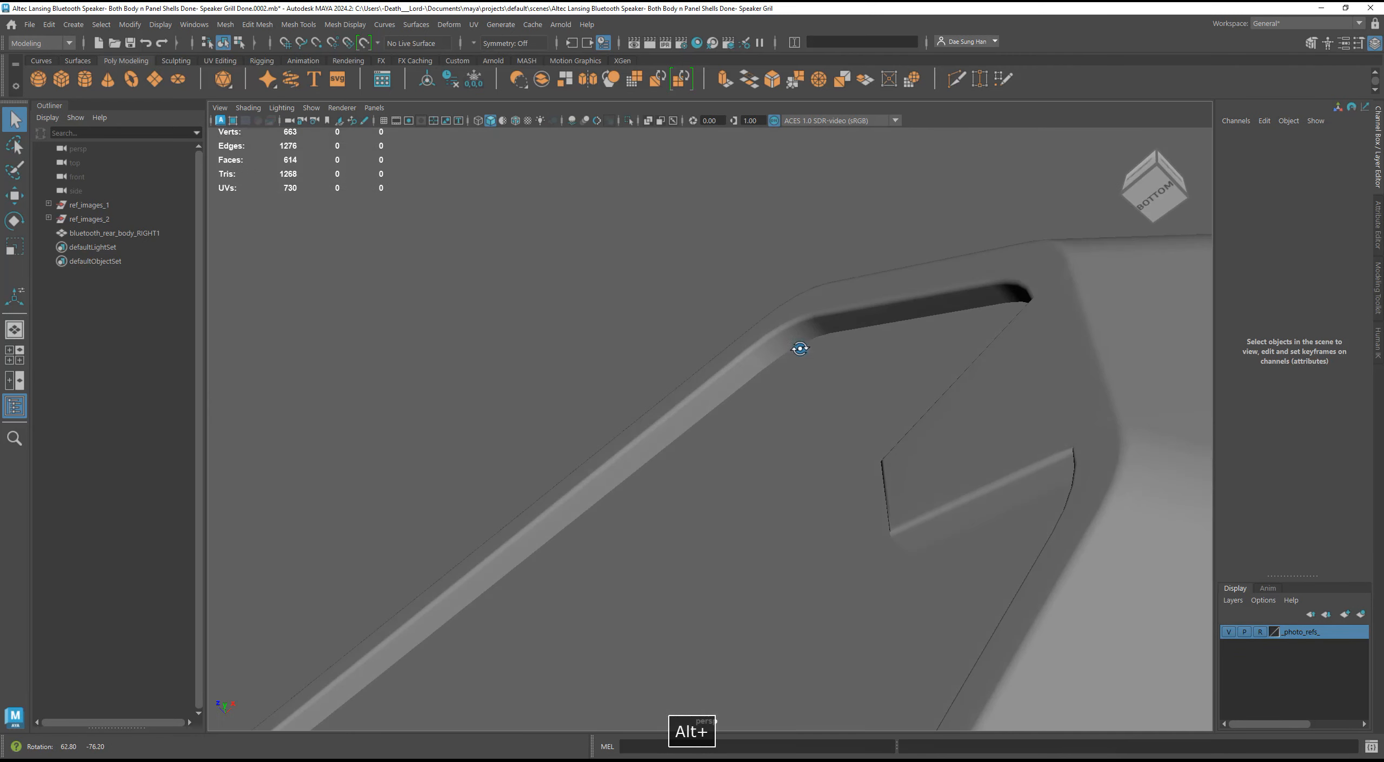
pyautogui.click(868, 300)
pyautogui.click(935, 248)
pyautogui.keyDown('alt'); pyautogui.moveTo(935, 248); pyautogui.dragTo(401, 405); pyautogui.keyUp('alt')
pyautogui.moveTo(938, 447)
pyautogui.keyDown('alt'); pyautogui.mouseDown()
pyautogui.moveTo(887, 467)
pyautogui.moveTo(946, 459)
pyautogui.mouseUp(); pyautogui.keyUp('alt')
pyautogui.keyDown('alt'); pyautogui.moveTo(730, 470); pyautogui.dragTo(849, 486, button='right'); pyautogui.keyUp('alt')
pyautogui.keyDown('alt'); pyautogui.moveTo(849, 487); pyautogui.dragTo(895, 593); pyautogui.keyUp('alt')
pyautogui.keyDown('alt'); pyautogui.moveTo(682, 527); pyautogui.dragTo(689, 565, button='middle'); pyautogui.keyUp('alt')
# Save the scene and switch the speaker rear body to edge selection around the notch.
pyautogui.click(690, 563)
pyautogui.keyDown('alt'); pyautogui.moveTo(683, 516); pyautogui.dragTo(874, 494, button='right'); pyautogui.keyUp('alt')
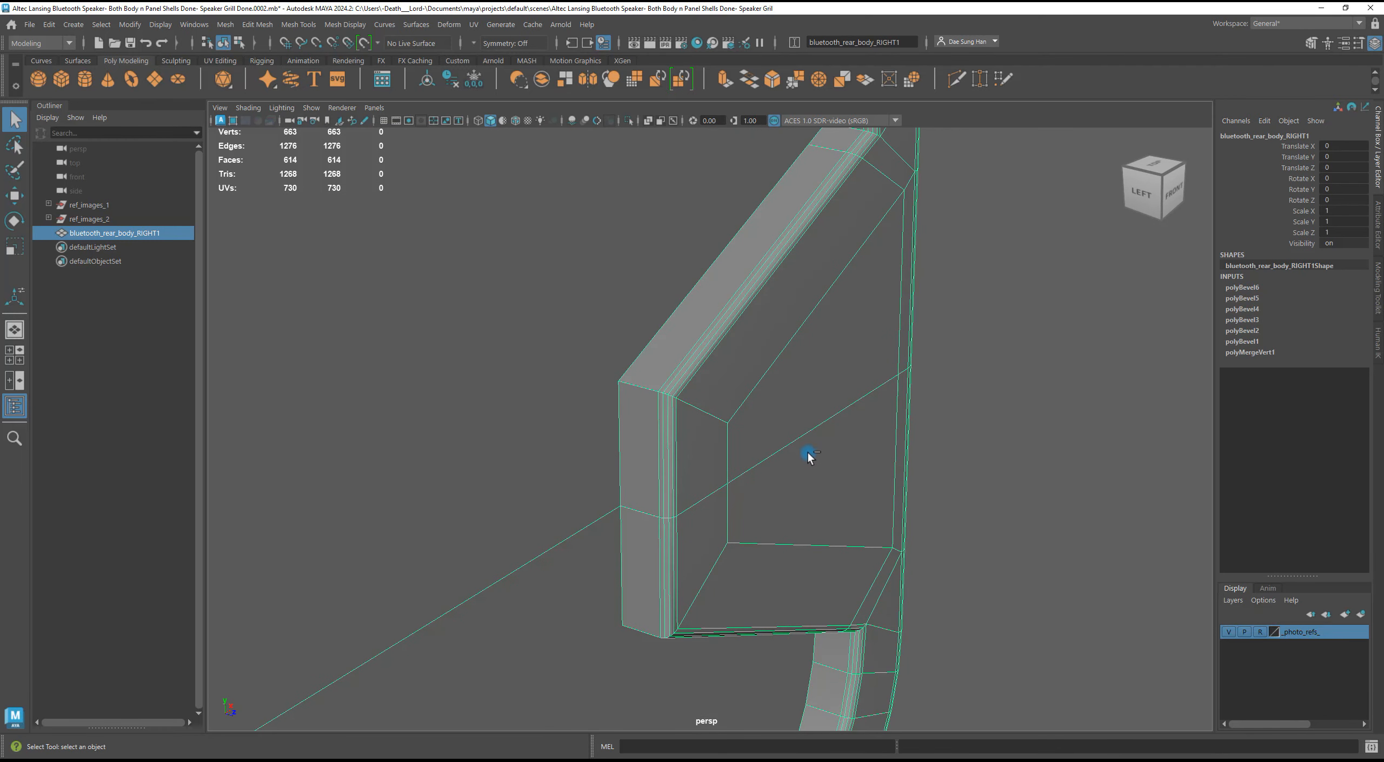
pyautogui.hotkey('ctrl', 's')
pyautogui.keyDown('alt'); pyautogui.moveTo(579, 418); pyautogui.dragTo(800, 506, button='right'); pyautogui.keyUp('alt')
pyautogui.moveTo(662, 324); pyautogui.dragTo(656, 268, button='right')
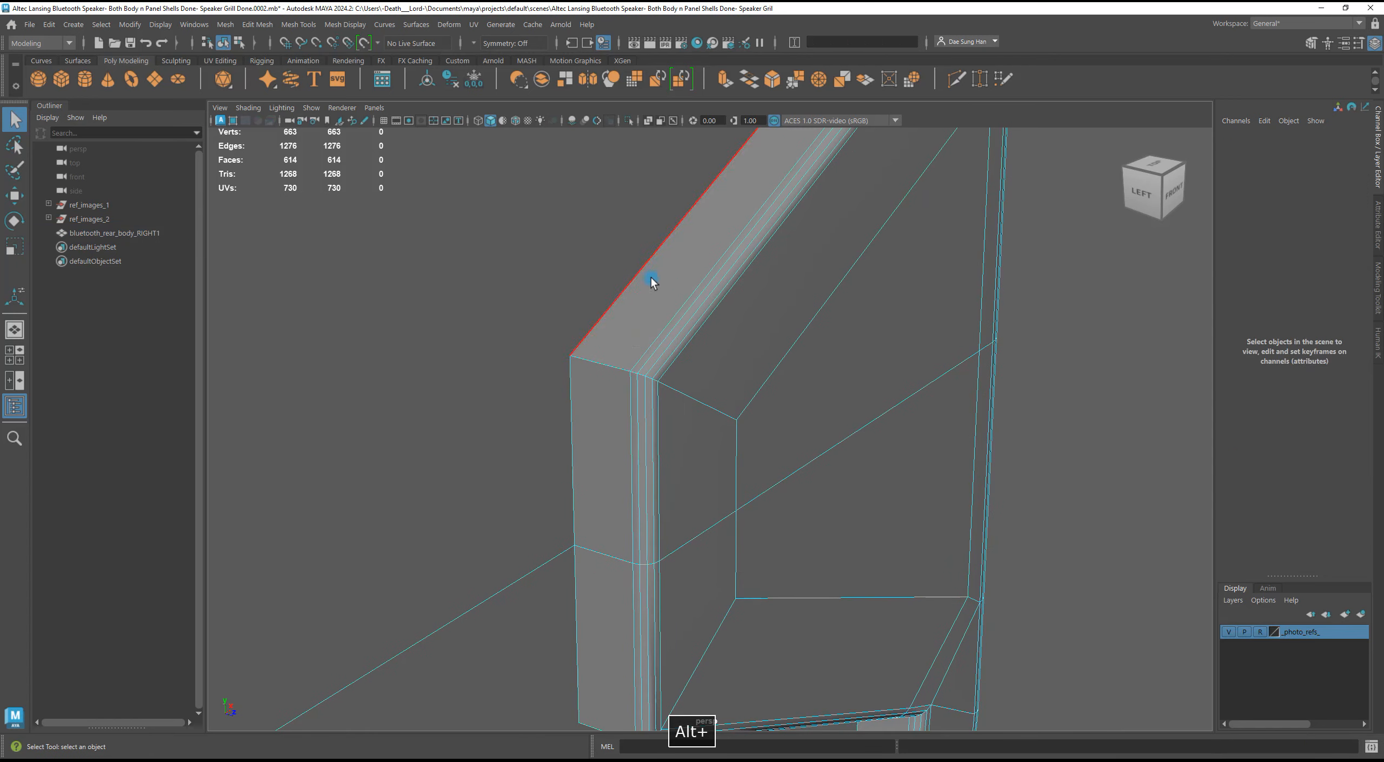
pyautogui.keyDown('alt'); pyautogui.moveTo(897, 407); pyautogui.dragTo(91, 331, button='right'); pyautogui.keyUp('alt')
pyautogui.keyDown('alt'); pyautogui.moveTo(741, 459); pyautogui.dragTo(707, 430); pyautogui.keyUp('alt')
pyautogui.keyDown('alt'); pyautogui.moveTo(709, 431); pyautogui.dragTo(866, 508, button='right'); pyautogui.keyUp('alt')
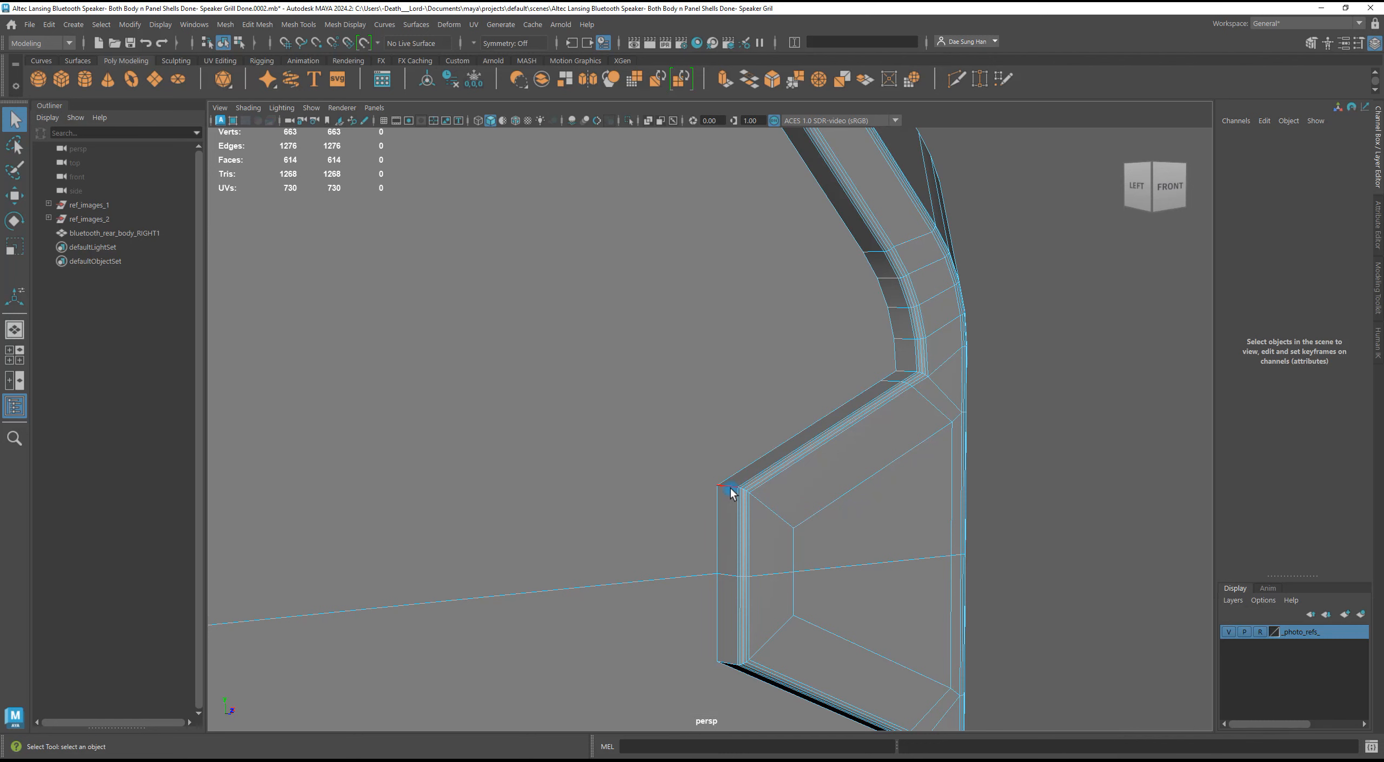
# Select the edges running through the upper and lower inner corners of the notch and check them from several angles.
pyautogui.doubleClick(728, 490)
pyautogui.keyDown('alt'); pyautogui.moveTo(831, 606); pyautogui.dragTo(763, 355, button='middle'); pyautogui.keyUp('alt')
pyautogui.keyDown('shift'); pyautogui.doubleClick(758, 350); pyautogui.keyUp('shift')
pyautogui.keyDown('alt'); pyautogui.moveTo(757, 350); pyautogui.dragTo(865, 444, button='right'); pyautogui.keyUp('alt')
pyautogui.keyDown('alt'); pyautogui.moveTo(865, 444); pyautogui.dragTo(687, 299); pyautogui.keyUp('alt')
pyautogui.keyDown('alt'); pyautogui.moveTo(686, 300); pyautogui.dragTo(1015, 320, button='right'); pyautogui.keyUp('alt')
pyautogui.keyDown('alt'); pyautogui.moveTo(1015, 320); pyautogui.dragTo(472, 494, button='middle'); pyautogui.keyUp('alt')
pyautogui.keyDown('alt'); pyautogui.moveTo(472, 495); pyautogui.dragTo(531, 411); pyautogui.keyUp('alt')
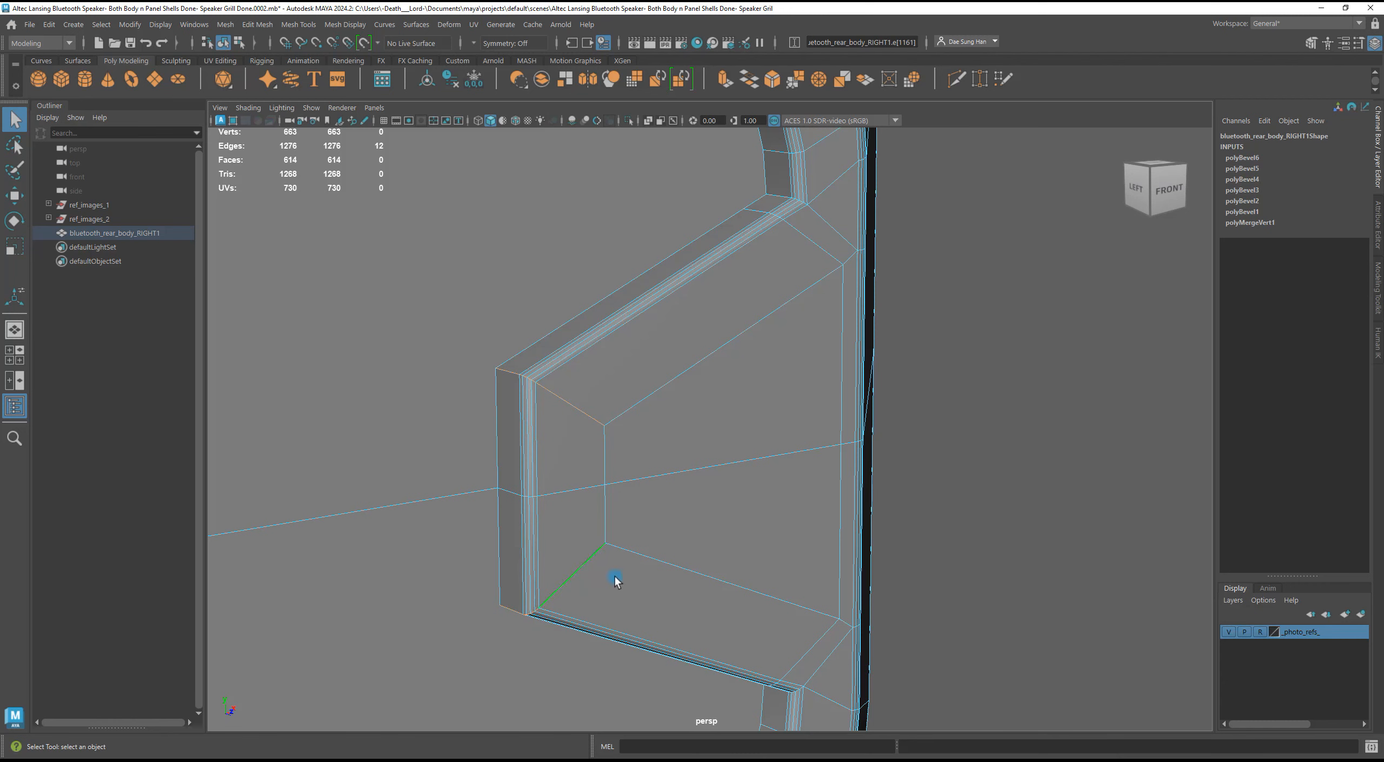
pyautogui.keyDown('alt'); pyautogui.moveTo(890, 550); pyautogui.dragTo(484, 365); pyautogui.keyUp('alt')
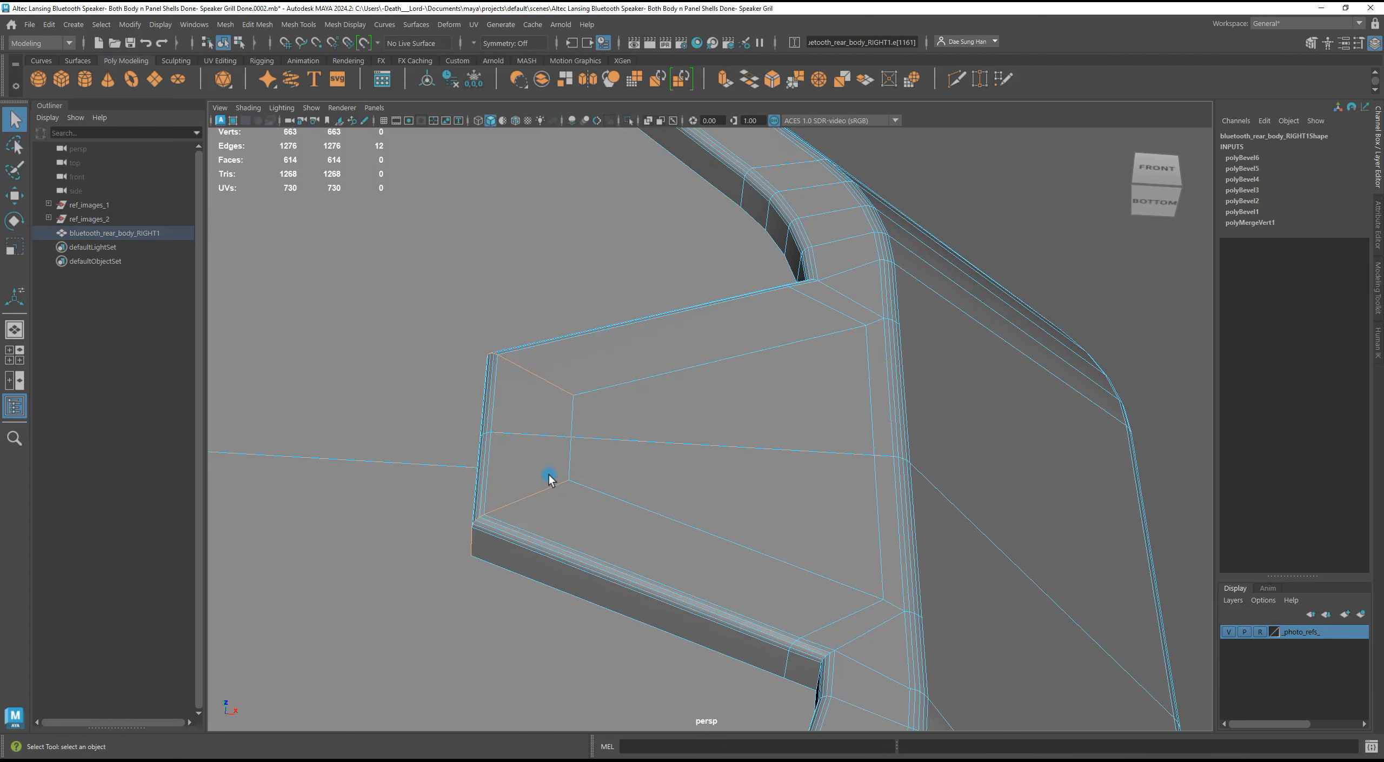
pyautogui.keyDown('alt'); pyautogui.moveTo(549, 479); pyautogui.dragTo(537, 525); pyautogui.keyUp('alt')
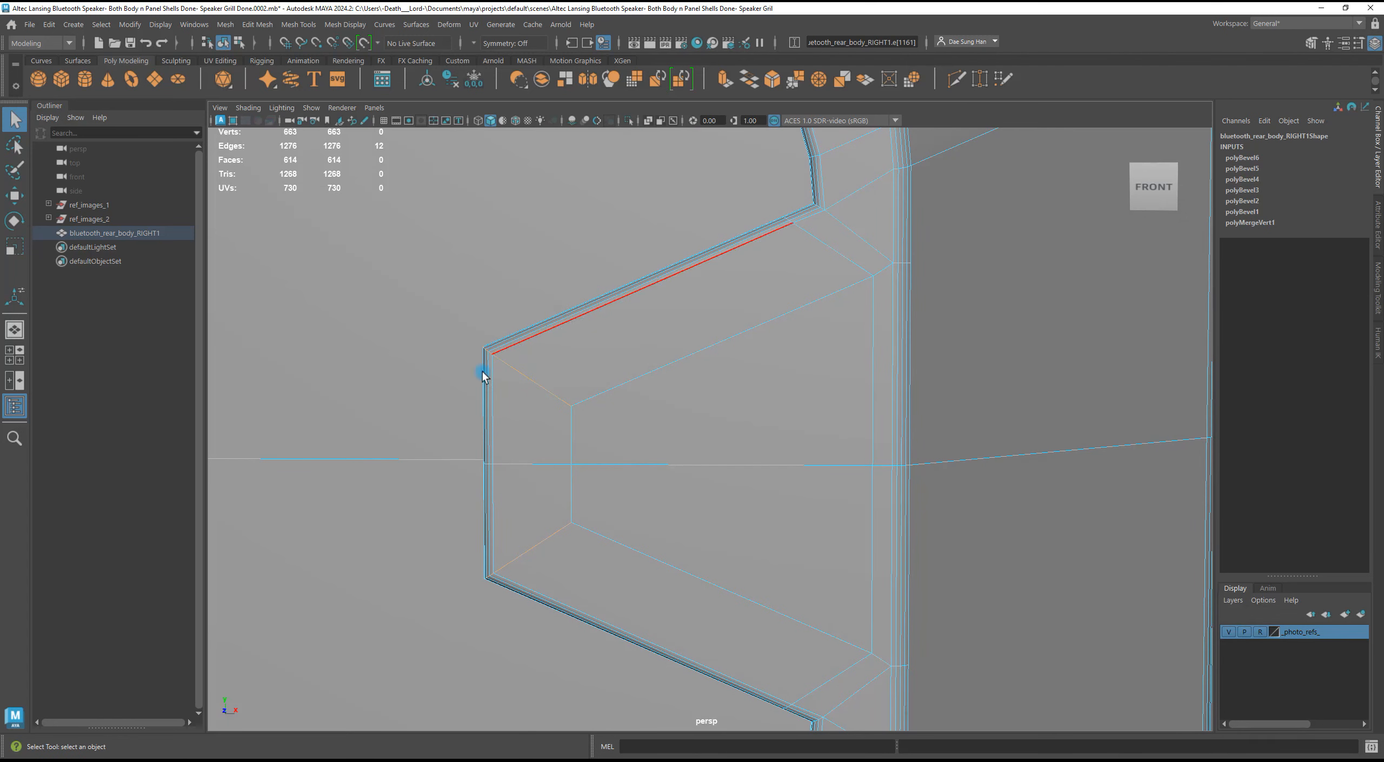
# Bevel the selected notch corner edges with a fraction of 0.19 and 4 segments, and compare them with altec 3 quarter shot B.
pyautogui.keyDown('alt'); pyautogui.moveTo(550, 447); pyautogui.dragTo(603, 365); pyautogui.keyUp('alt')
pyautogui.keyDown('shift'); pyautogui.moveTo(603, 365); pyautogui.dragTo(678, 364, button='right'); pyautogui.keyUp('shift')
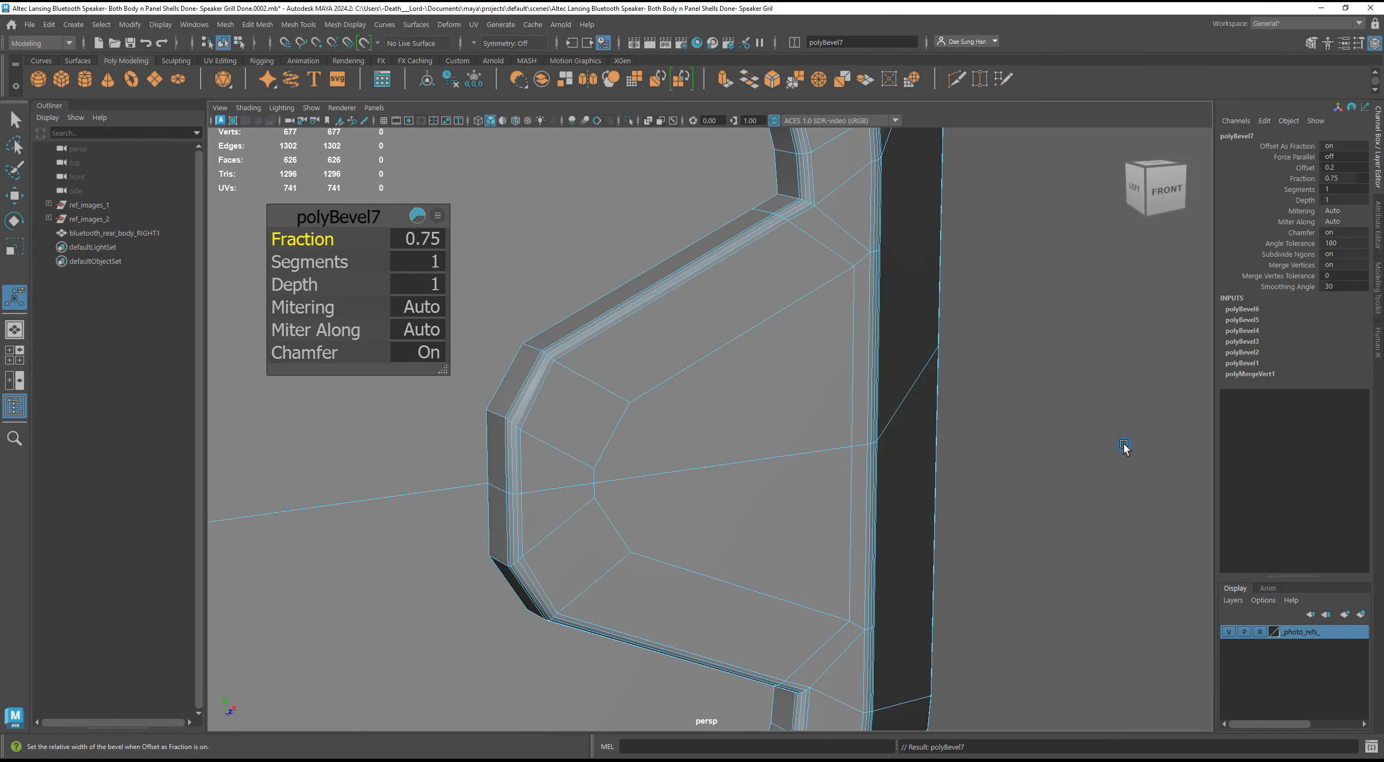
pyautogui.keyDown('alt'); pyautogui.moveTo(865, 460); pyautogui.dragTo(578, 380); pyautogui.keyUp('alt')
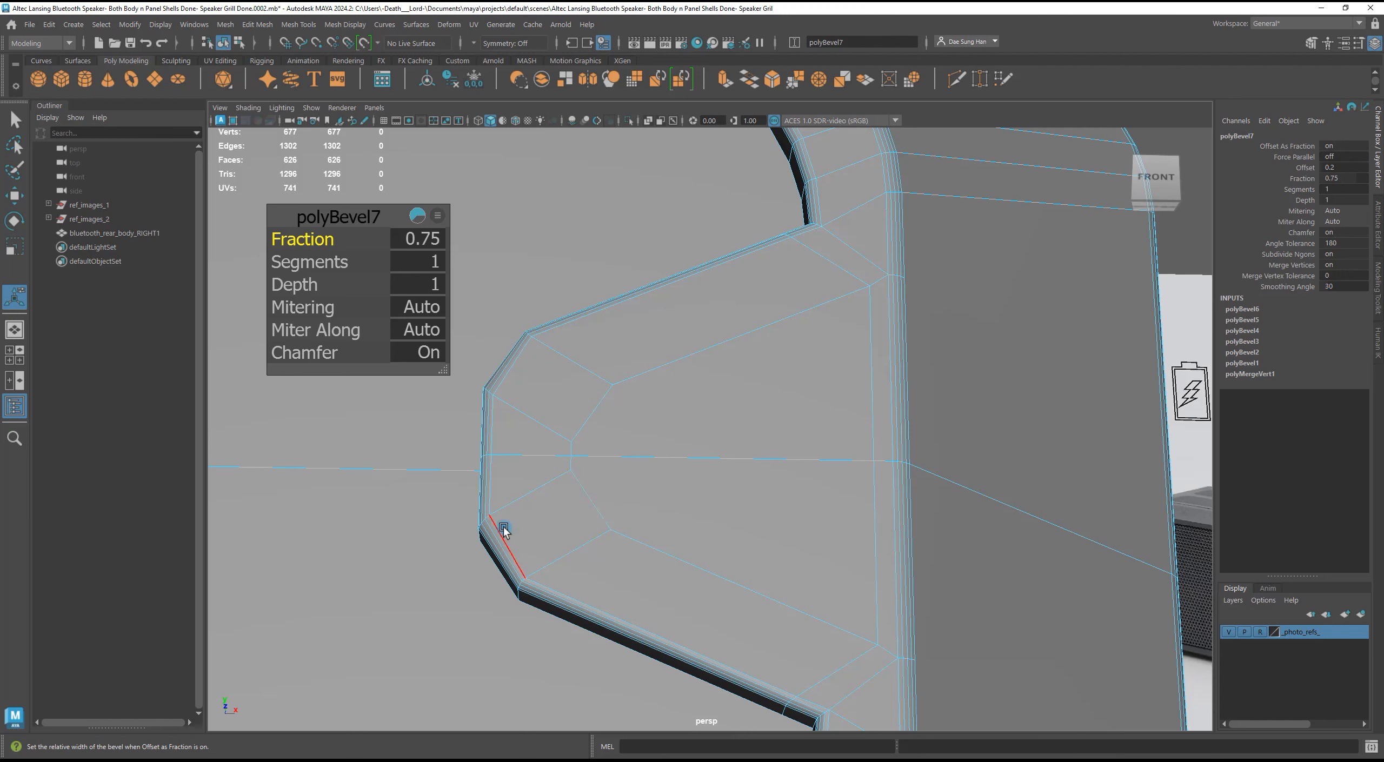
pyautogui.keyDown('ctrl'); pyautogui.moveTo(304, 238); pyautogui.dragTo(448, 264); pyautogui.keyUp('ctrl')
pyautogui.keyDown('alt'); pyautogui.moveTo(671, 386); pyautogui.dragTo(811, 459); pyautogui.keyUp('alt')
pyautogui.hotkey('alt', 'Tab')
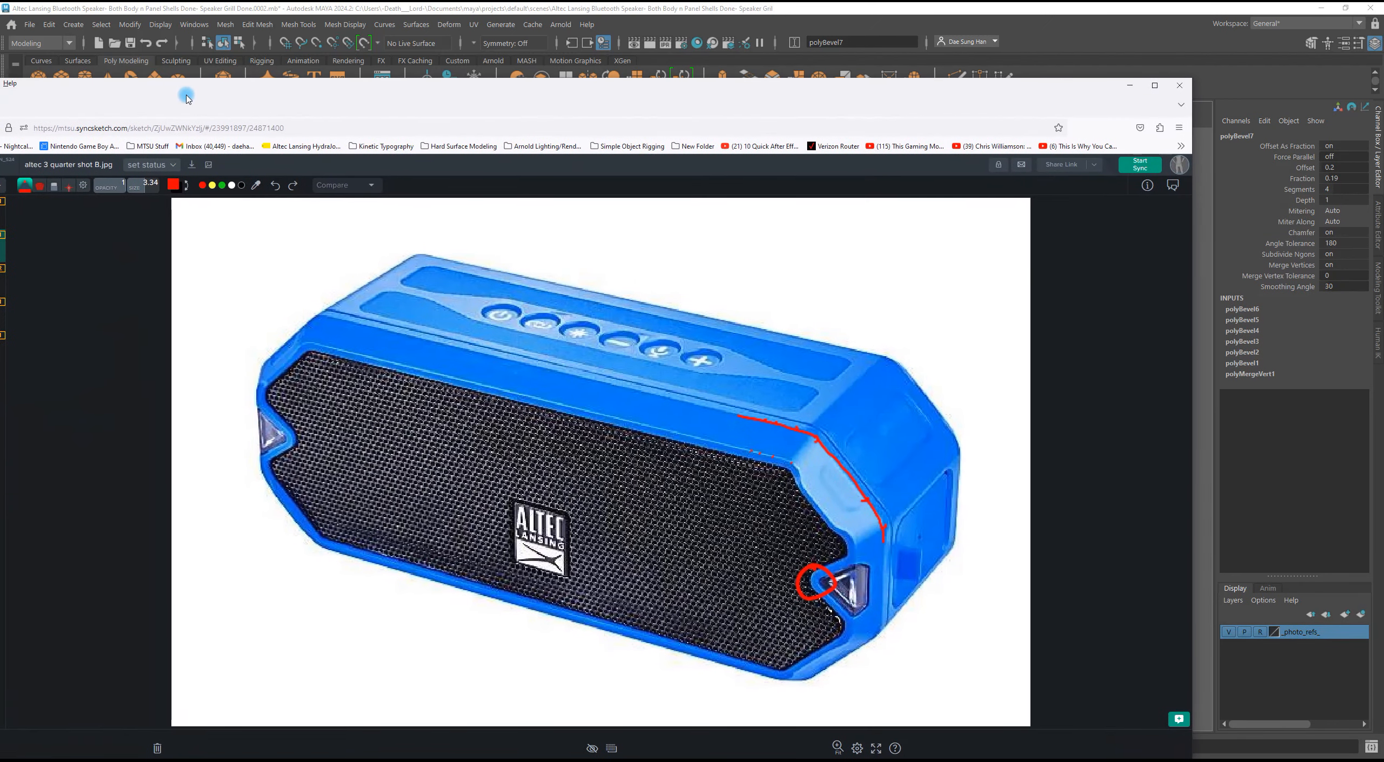
pyautogui.hotkey('alt', 'Tab')
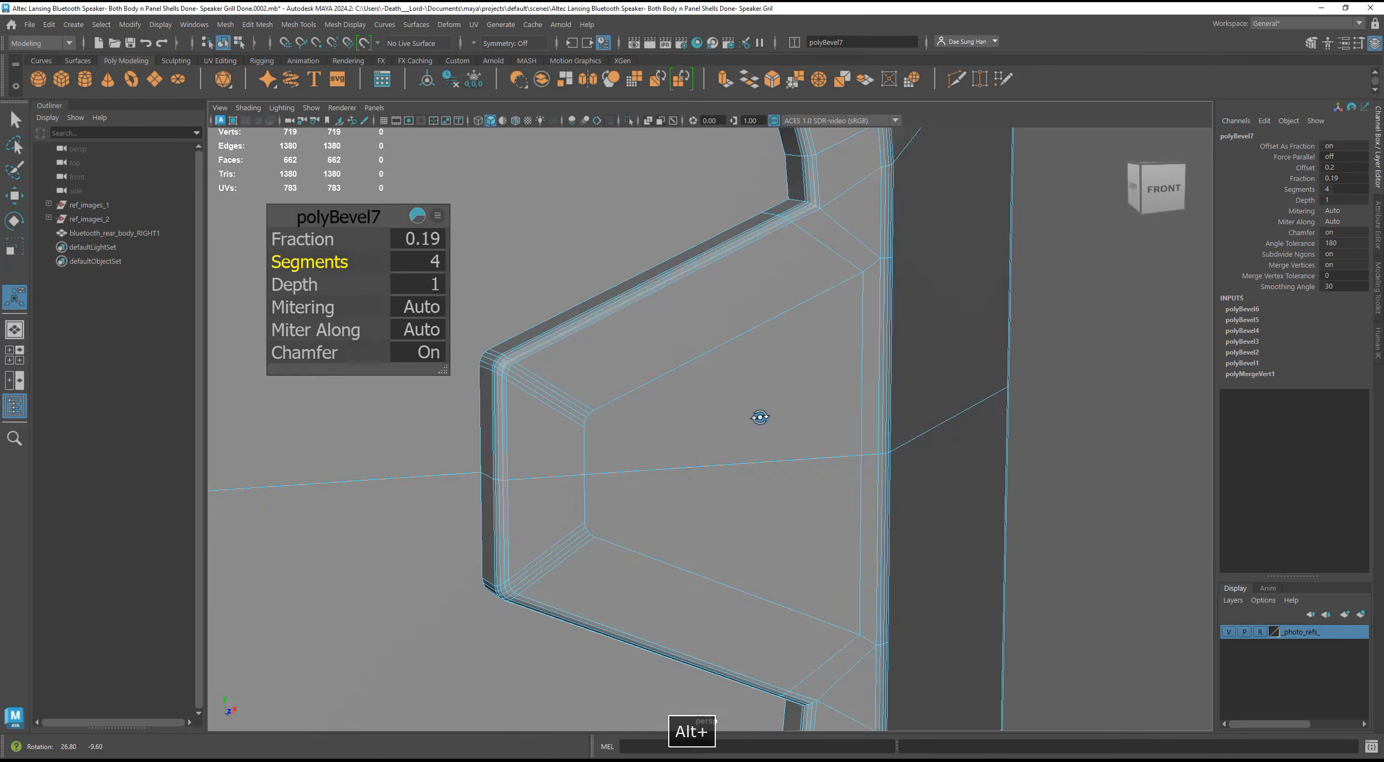
# Set the notch corner bevel's fraction to 0.64 and compare the rounding with the altec 3 quarter shot B photo.
pyautogui.keyDown('ctrl'); pyautogui.moveTo(310, 241); pyautogui.dragTo(319, 246); pyautogui.keyUp('ctrl')
pyautogui.keyDown('alt'); pyautogui.moveTo(794, 389); pyautogui.dragTo(587, 429); pyautogui.keyUp('alt')
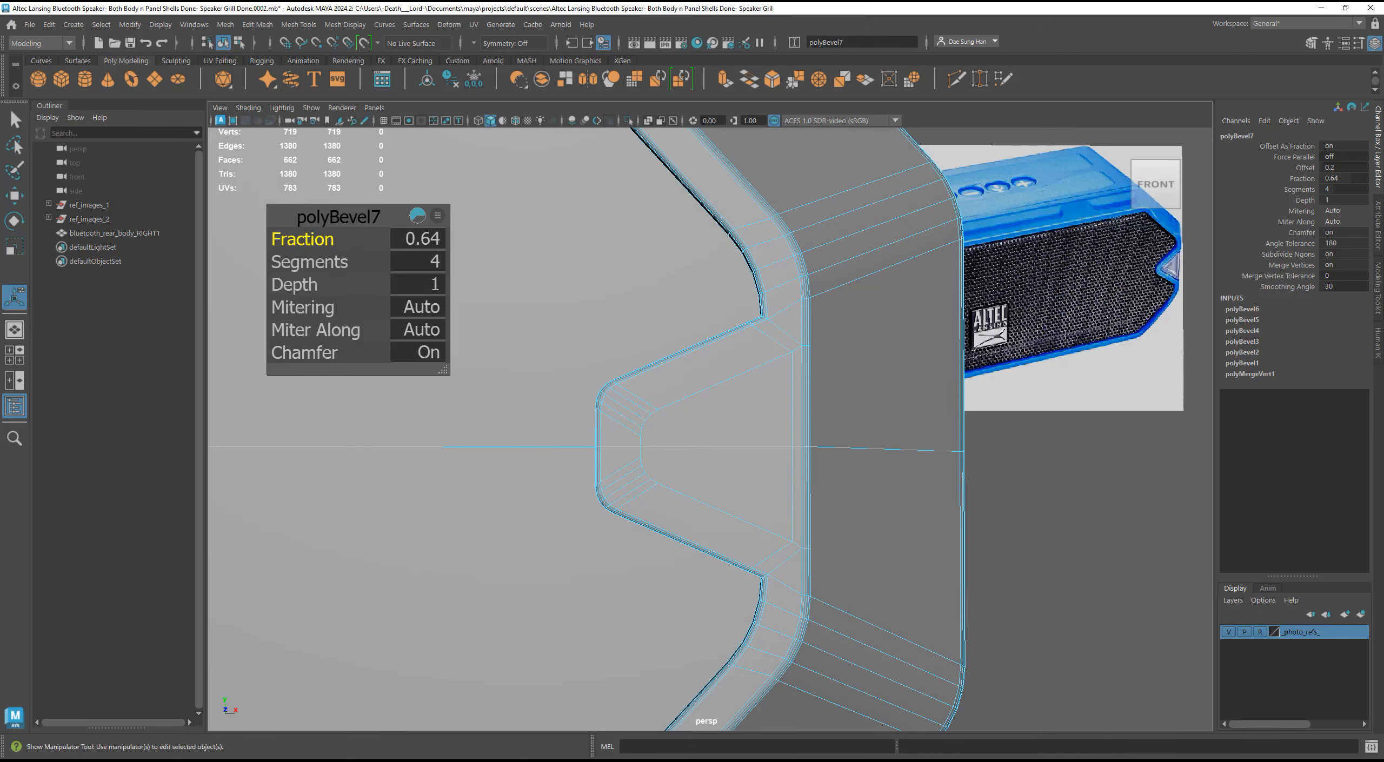
pyautogui.hotkey('alt', 'Tab')
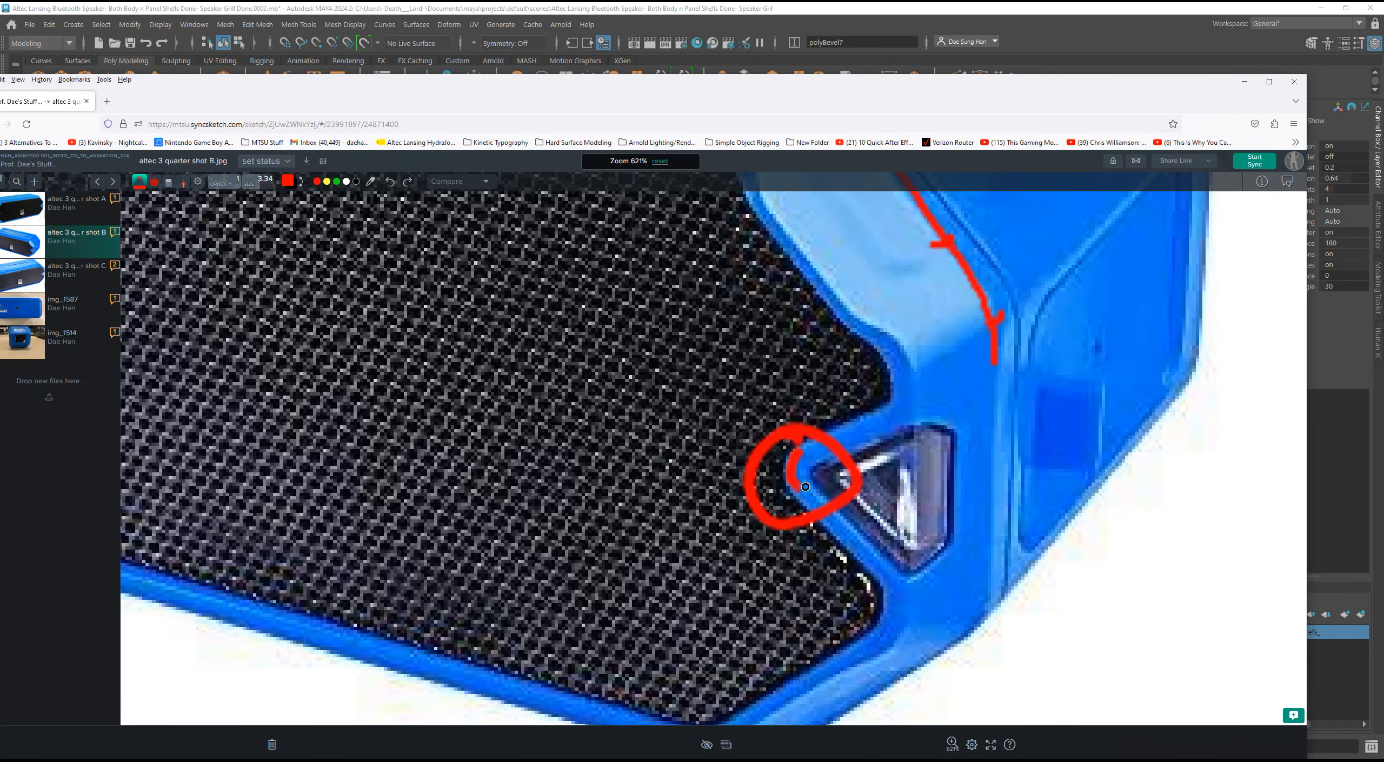
pyautogui.click(563, 8)
# Raise the notch corner bevel's fraction to 1 with 4 segments and check the notch from the front.
pyautogui.moveTo(303, 239); pyautogui.dragTo(378, 239)
pyautogui.keyDown('alt'); pyautogui.moveTo(697, 331); pyautogui.dragTo(661, 333); pyautogui.keyUp('alt')
pyautogui.keyDown('alt'); pyautogui.moveTo(662, 334); pyautogui.dragTo(254, 348, button='right'); pyautogui.keyUp('alt')
pyautogui.keyDown('alt'); pyautogui.moveTo(254, 348); pyautogui.dragTo(540, 438); pyautogui.keyUp('alt')
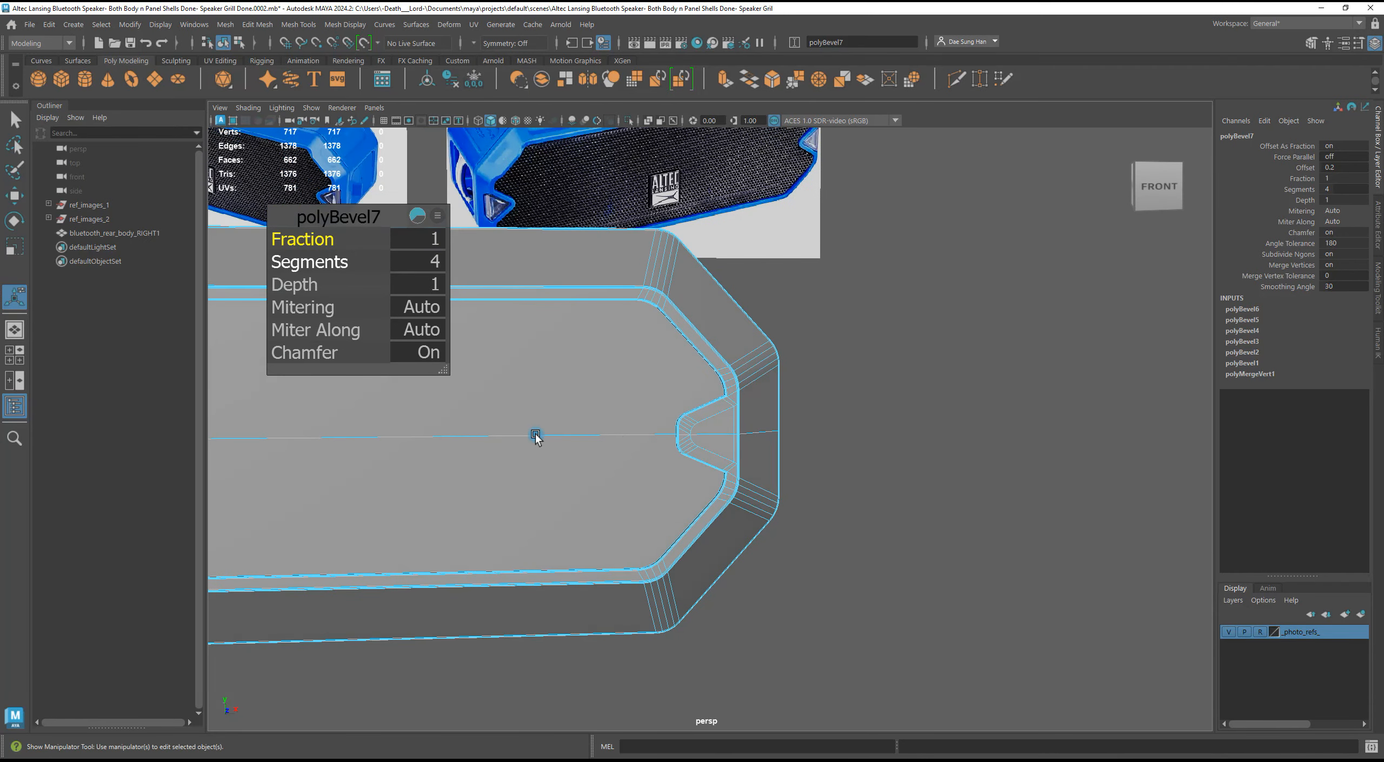
pyautogui.keyDown('alt'); pyautogui.moveTo(529, 435); pyautogui.dragTo(898, 486, button='right'); pyautogui.keyUp('alt')
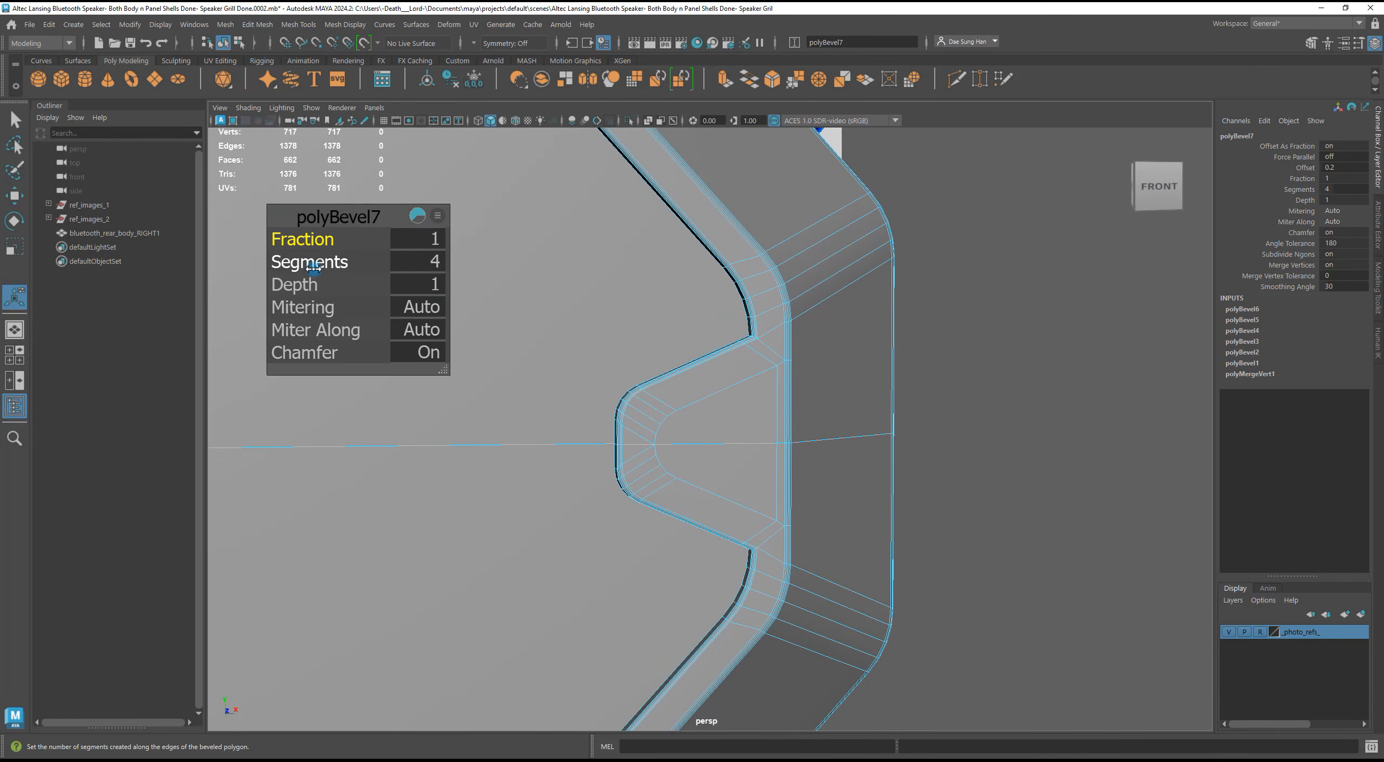
pyautogui.moveTo(313, 263)
pyautogui.keyDown('ctrl'); pyautogui.mouseDown()
pyautogui.moveTo(162, 260)
pyautogui.moveTo(568, 272)
pyautogui.moveTo(295, 265)
pyautogui.moveTo(348, 265)
pyautogui.moveTo(323, 264)
pyautogui.mouseUp(); pyautogui.keyUp('ctrl')
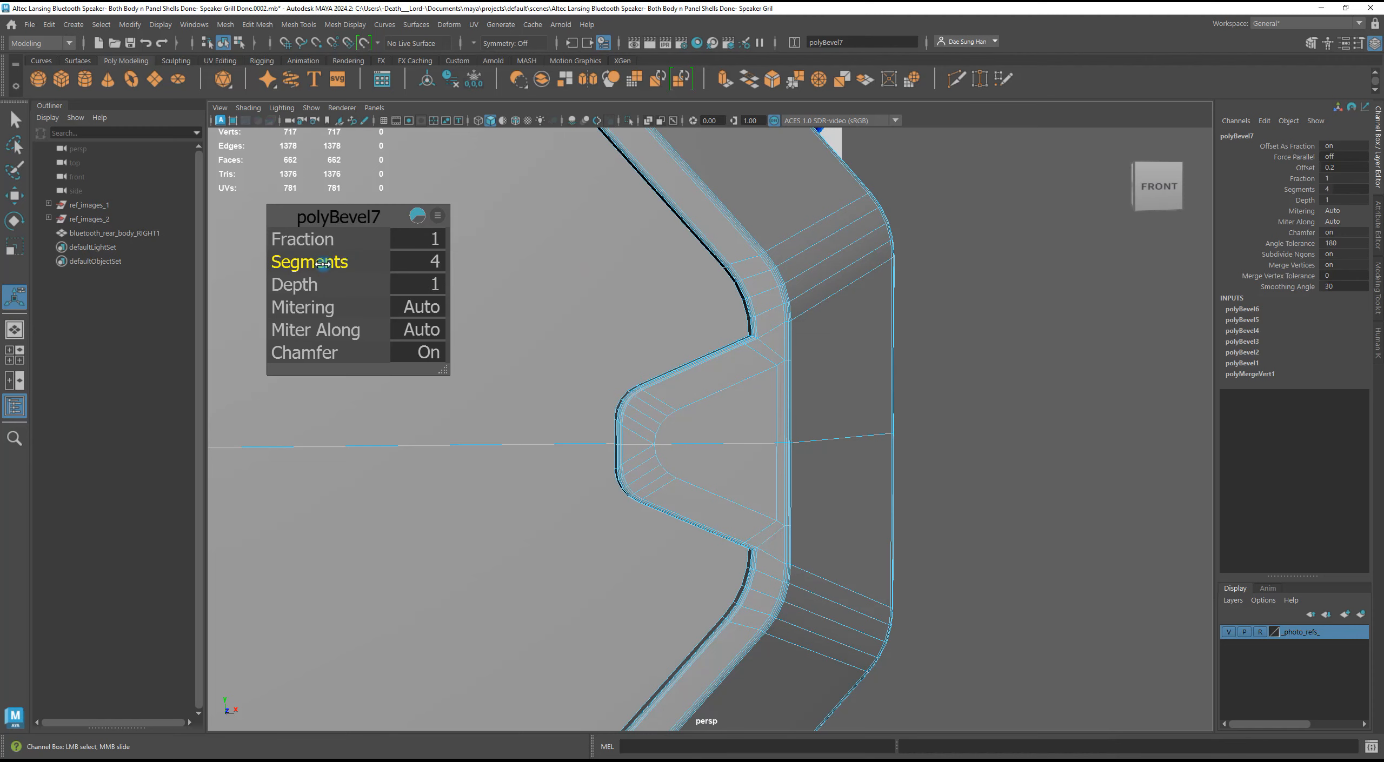
pyautogui.keyDown('alt'); pyautogui.moveTo(504, 253); pyautogui.dragTo(908, 424); pyautogui.keyUp('alt')
# Try a fraction of 1.5 on the notch corner bevel and inspect the notch's inner end.
pyautogui.click(430, 239)
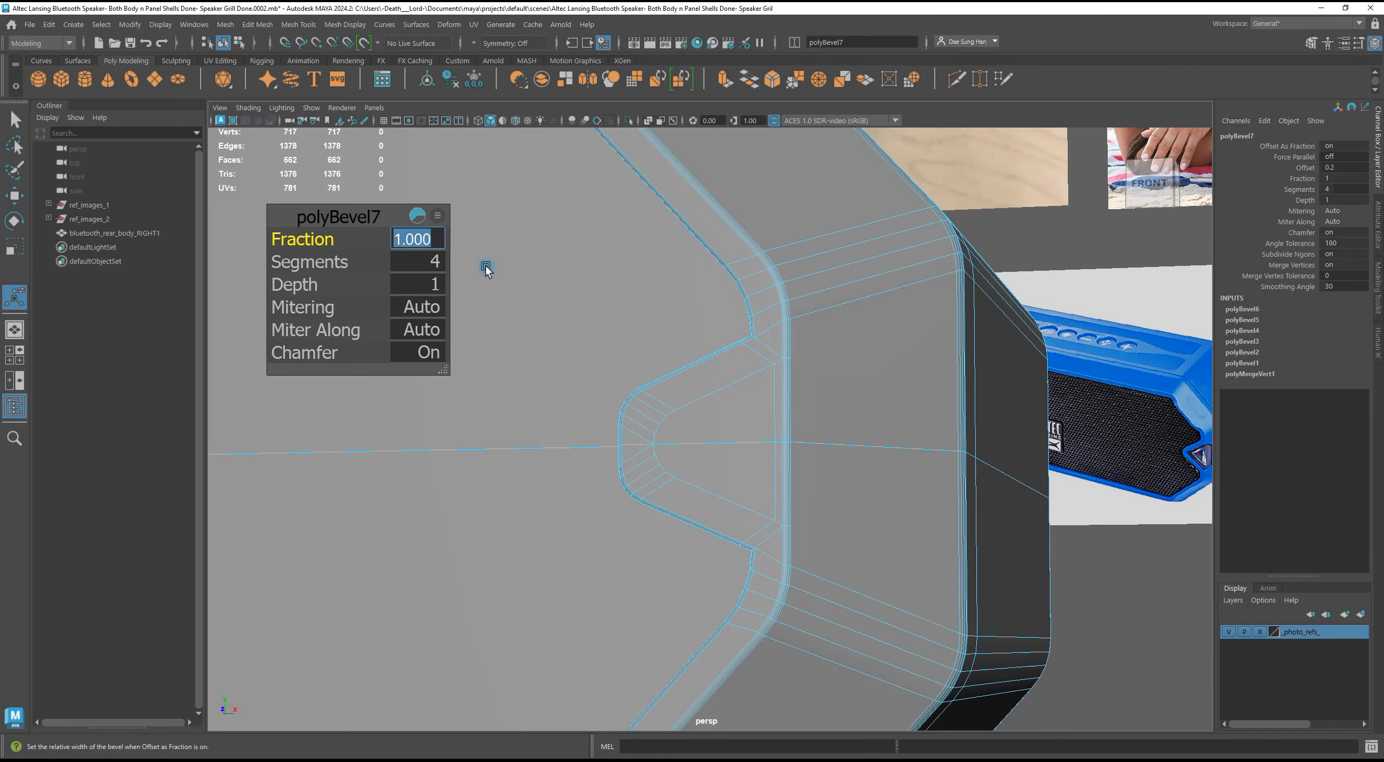
pyautogui.write('1.5')
pyautogui.press('Return')
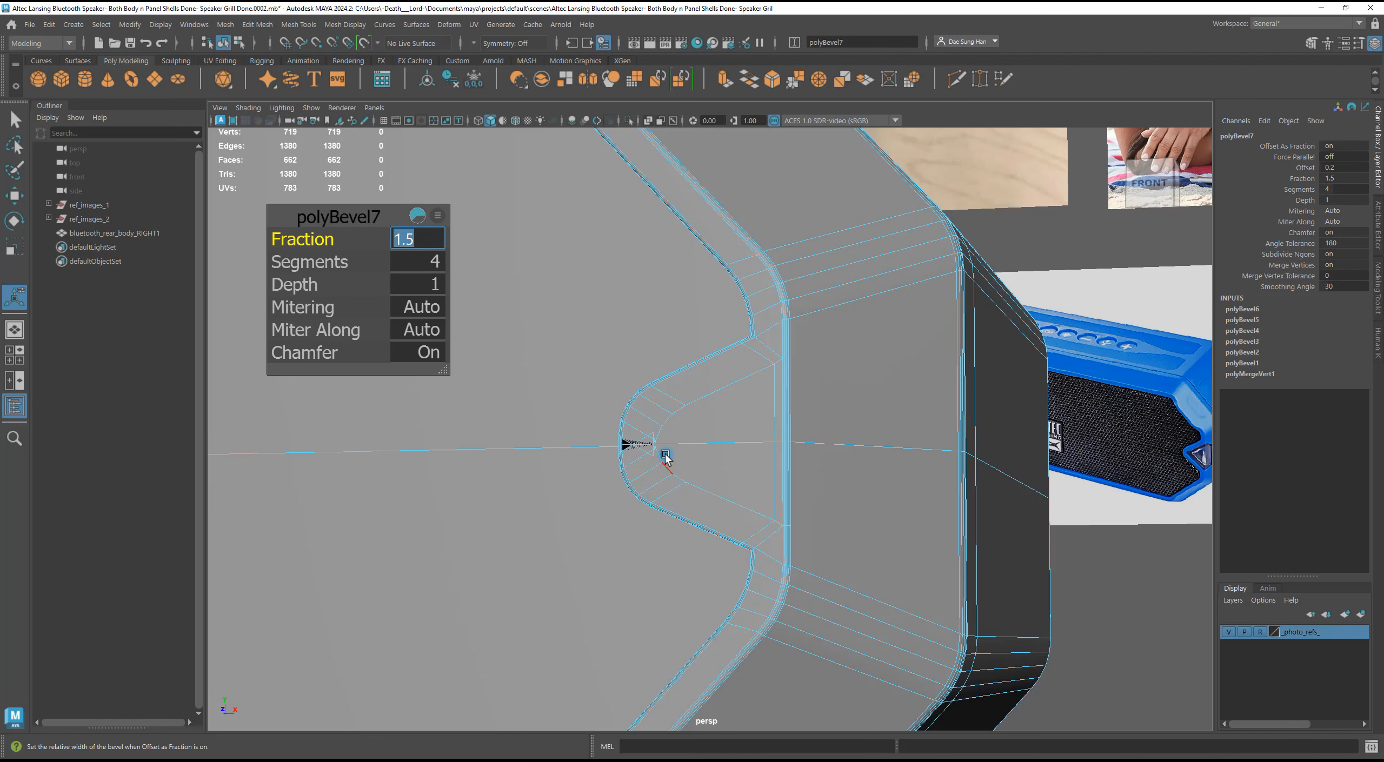
pyautogui.keyDown('alt'); pyautogui.moveTo(600, 451); pyautogui.dragTo(767, 470); pyautogui.keyUp('alt')
pyautogui.scroll(-4, 768, 470)
# Reduce the bevel to 1 segment with a fraction of 0.19, and undo the whole notch corner bevel.
pyautogui.moveTo(309, 262); pyautogui.dragTo(254, 261)
pyautogui.moveTo(301, 239); pyautogui.dragTo(231, 239)
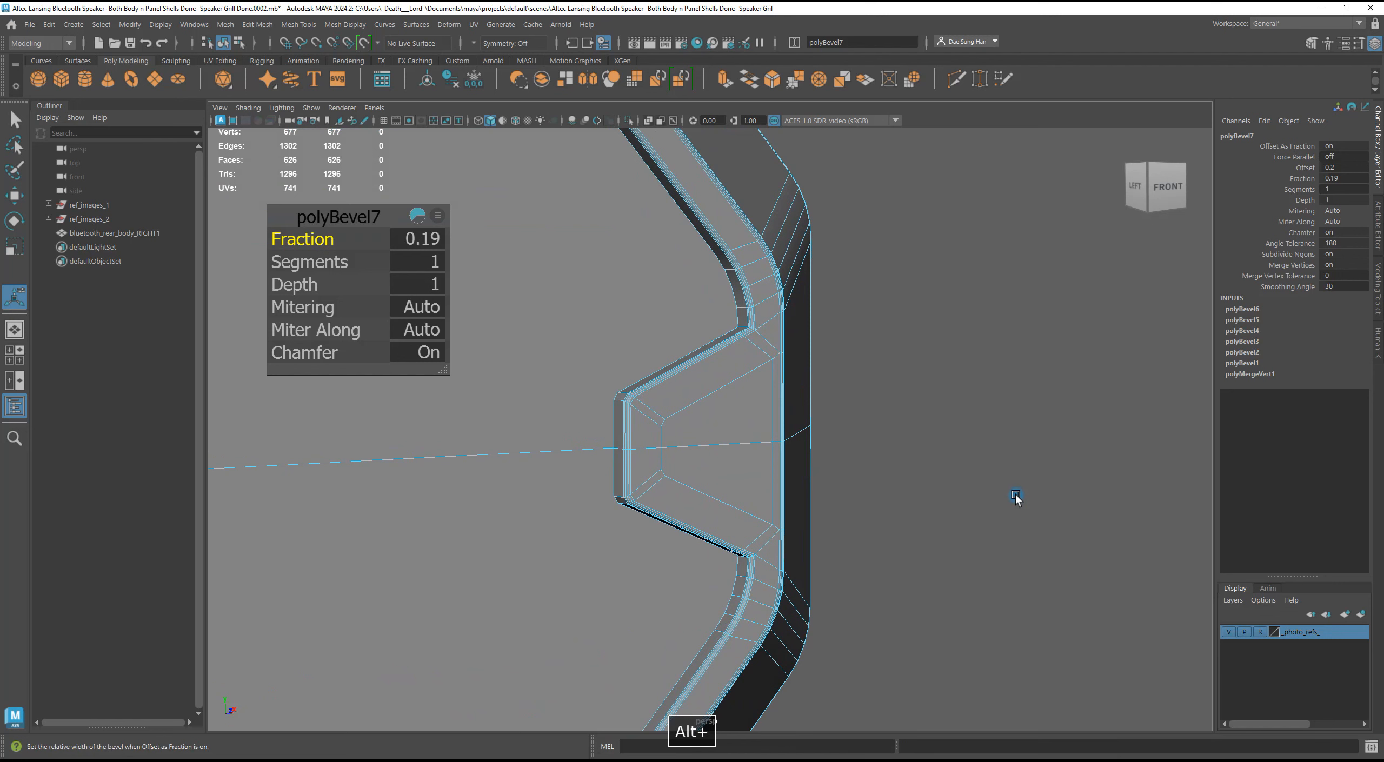
pyautogui.hotkey('ctrl', 'z')
pyautogui.hotkey('ctrl', 'z')
pyautogui.hotkey('ctrl', 'z')
pyautogui.hotkey('ctrl', 'z')
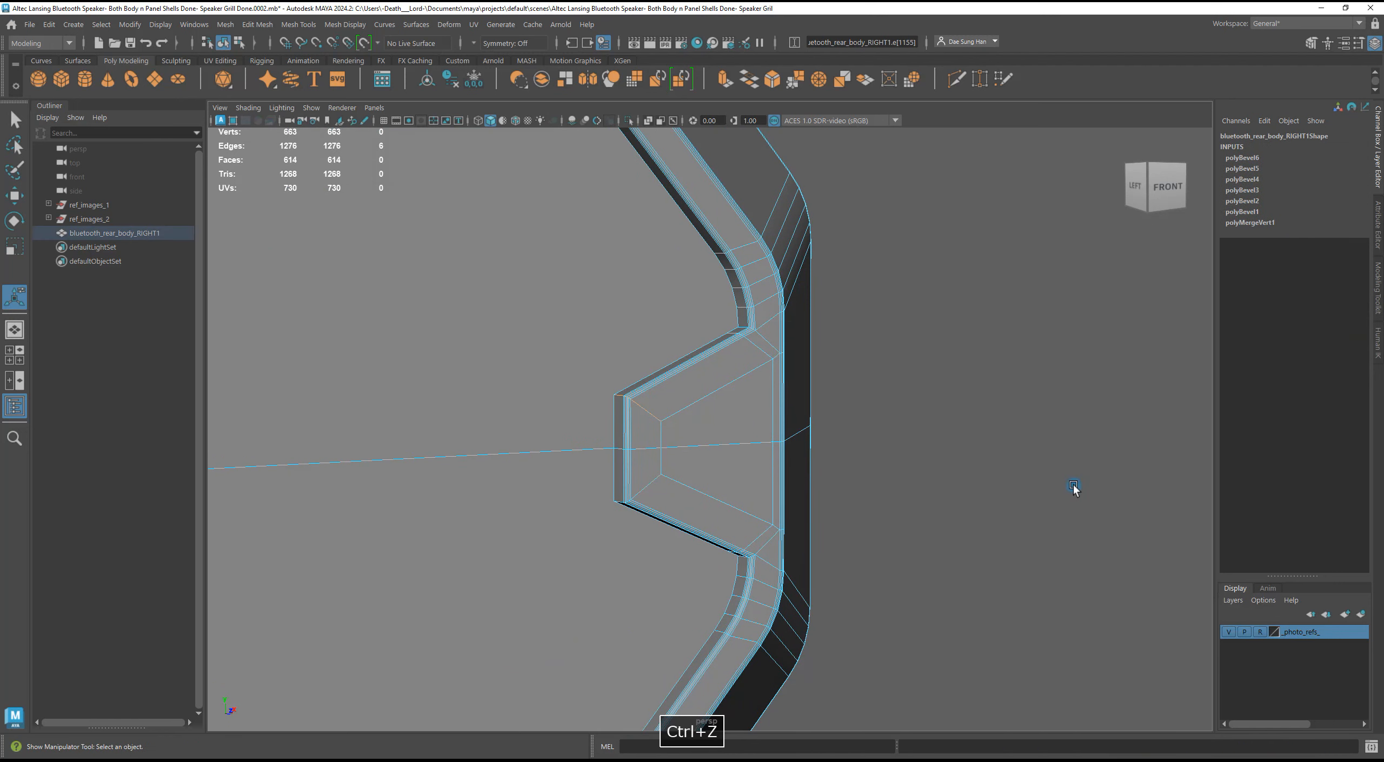
# Return to object mode and select the whole speaker rear body.
pyautogui.click(1074, 486)
pyautogui.moveTo(720, 457); pyautogui.dragTo(814, 400, button='right')
pyautogui.click(930, 405)
pyautogui.press('q')
pyautogui.keyDown('alt'); pyautogui.moveTo(930, 405); pyautogui.dragTo(800, 436); pyautogui.keyUp('alt')
pyautogui.click(689, 424)
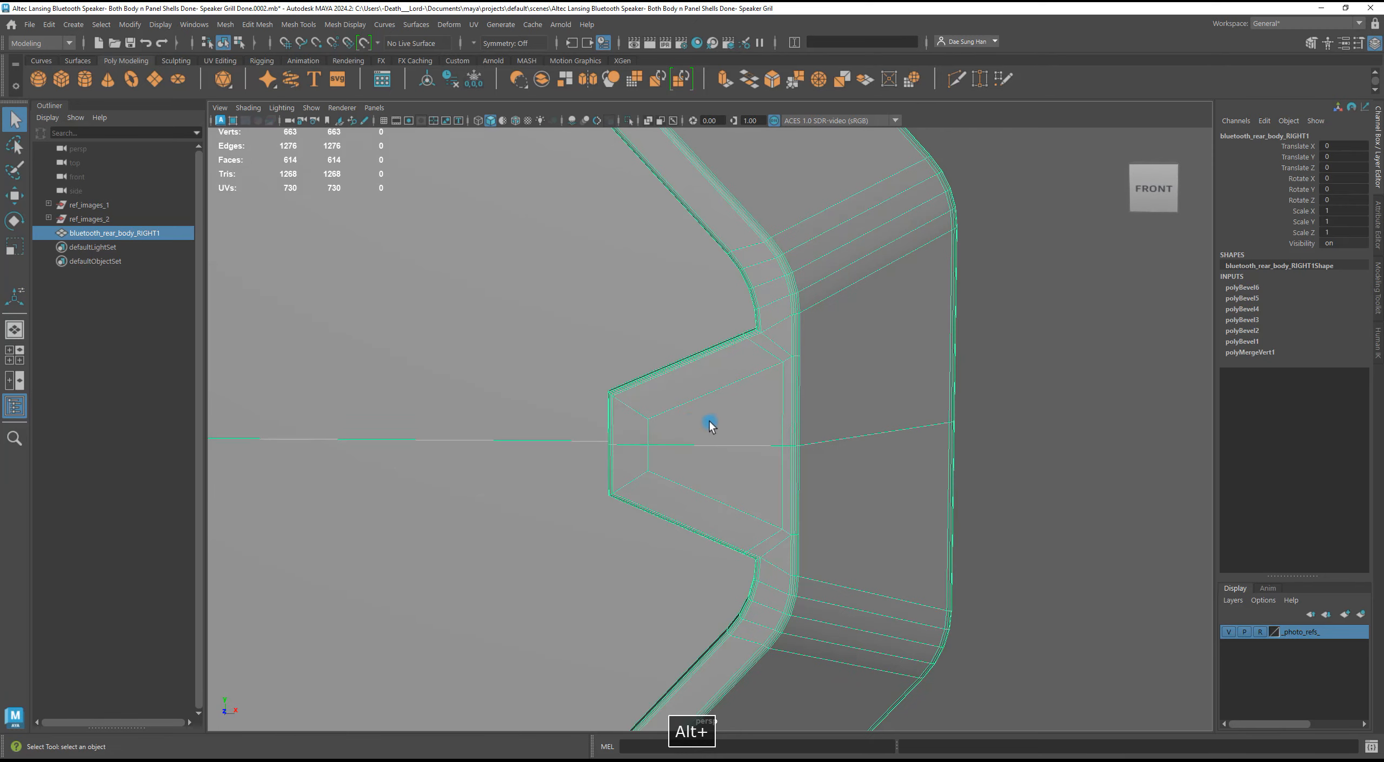
# Examine the notch's inner corners, its junction with the grill opening and the body's outer side from several angles.
pyautogui.keyDown('alt'); pyautogui.moveTo(686, 423); pyautogui.dragTo(813, 364); pyautogui.keyUp('alt')
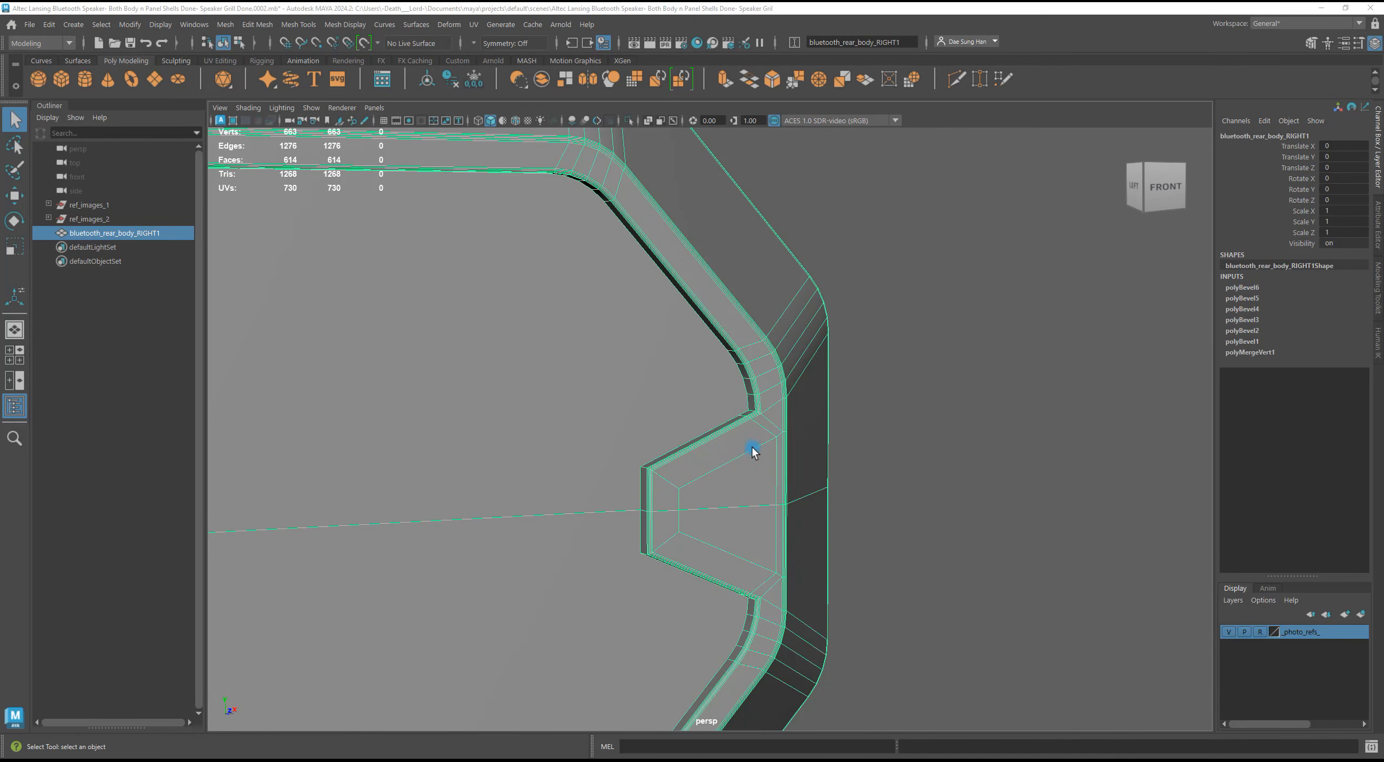
pyautogui.keyDown('alt'); pyautogui.moveTo(753, 451); pyautogui.dragTo(907, 399); pyautogui.keyUp('alt')
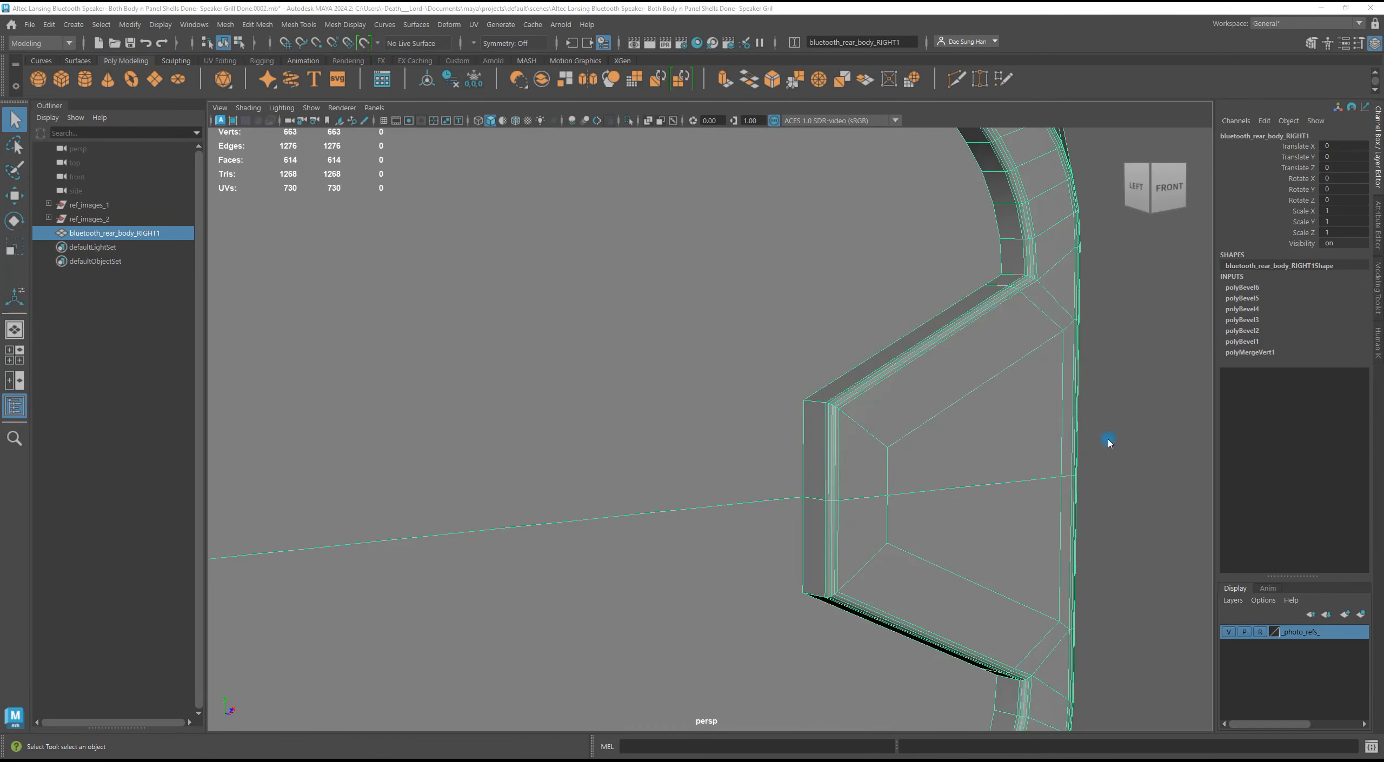
pyautogui.keyDown('alt'); pyautogui.moveTo(1107, 443); pyautogui.dragTo(696, 406); pyautogui.keyUp('alt')
pyautogui.keyDown('alt'); pyautogui.moveTo(755, 314); pyautogui.dragTo(852, 450, button='right'); pyautogui.keyUp('alt')
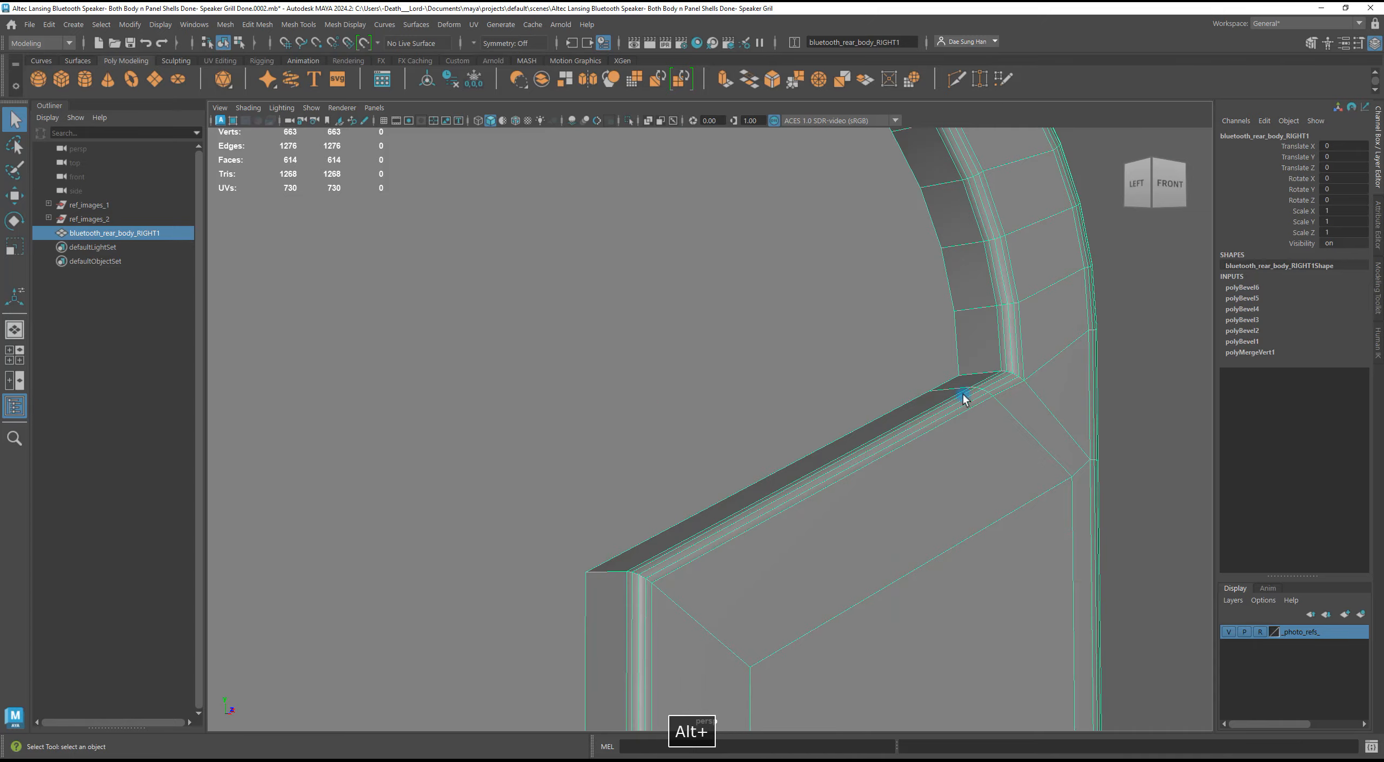
pyautogui.keyDown('alt'); pyautogui.moveTo(702, 398); pyautogui.dragTo(624, 399); pyautogui.keyUp('alt')
pyautogui.keyDown('alt'); pyautogui.moveTo(624, 398); pyautogui.dragTo(771, 464, button='right'); pyautogui.keyUp('alt')
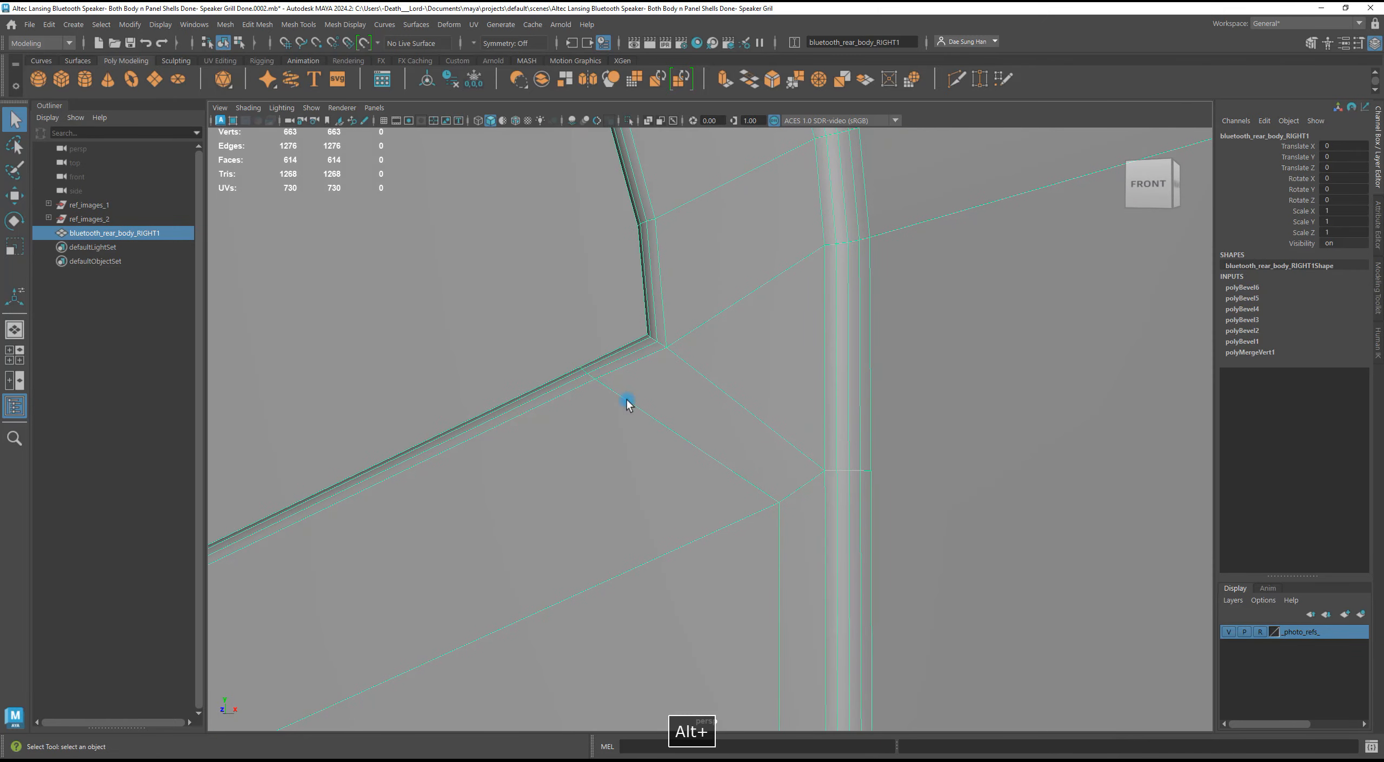
pyautogui.keyDown('alt'); pyautogui.moveTo(818, 442); pyautogui.dragTo(688, 368); pyautogui.keyUp('alt')
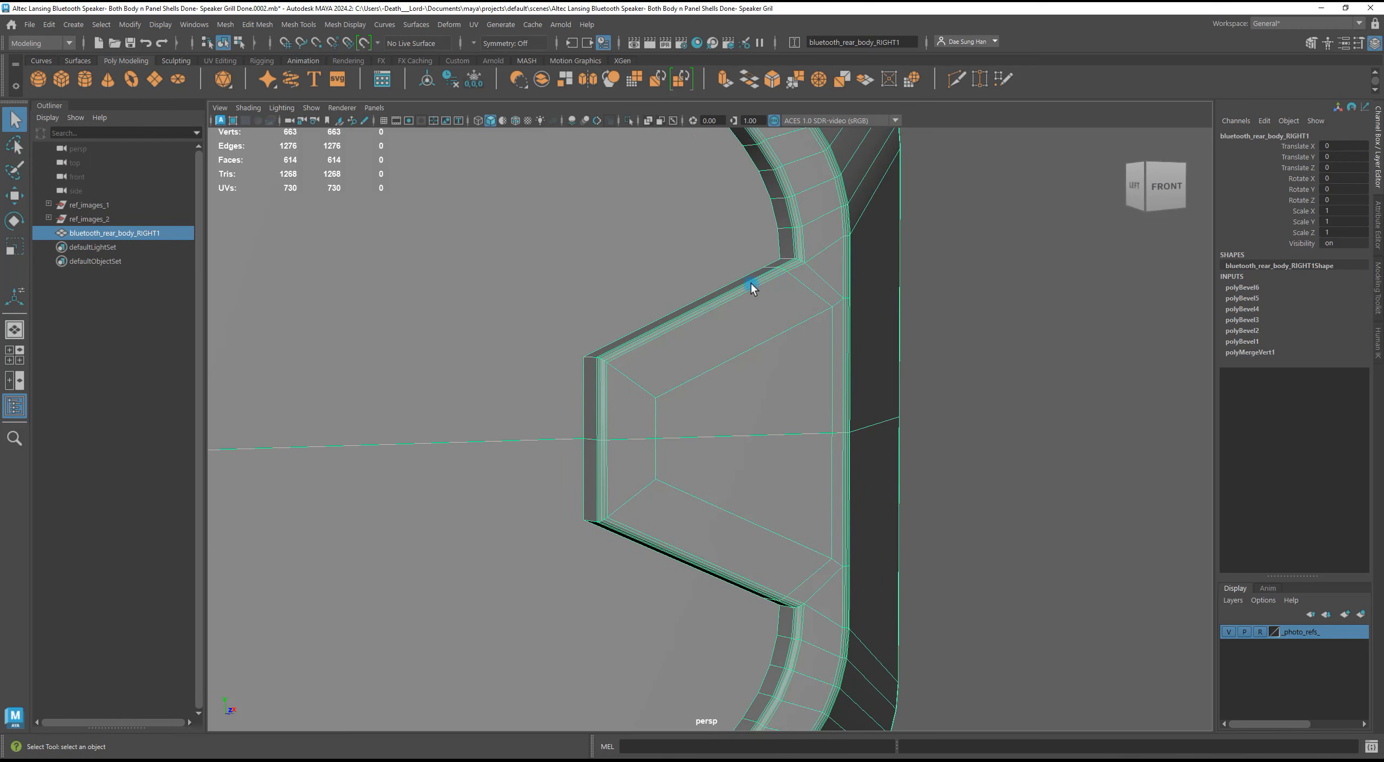
pyautogui.keyDown('alt'); pyautogui.moveTo(809, 542); pyautogui.dragTo(611, 514); pyautogui.keyUp('alt')
pyautogui.keyDown('alt'); pyautogui.moveTo(568, 492); pyautogui.dragTo(327, 454, button='right'); pyautogui.keyUp('alt')
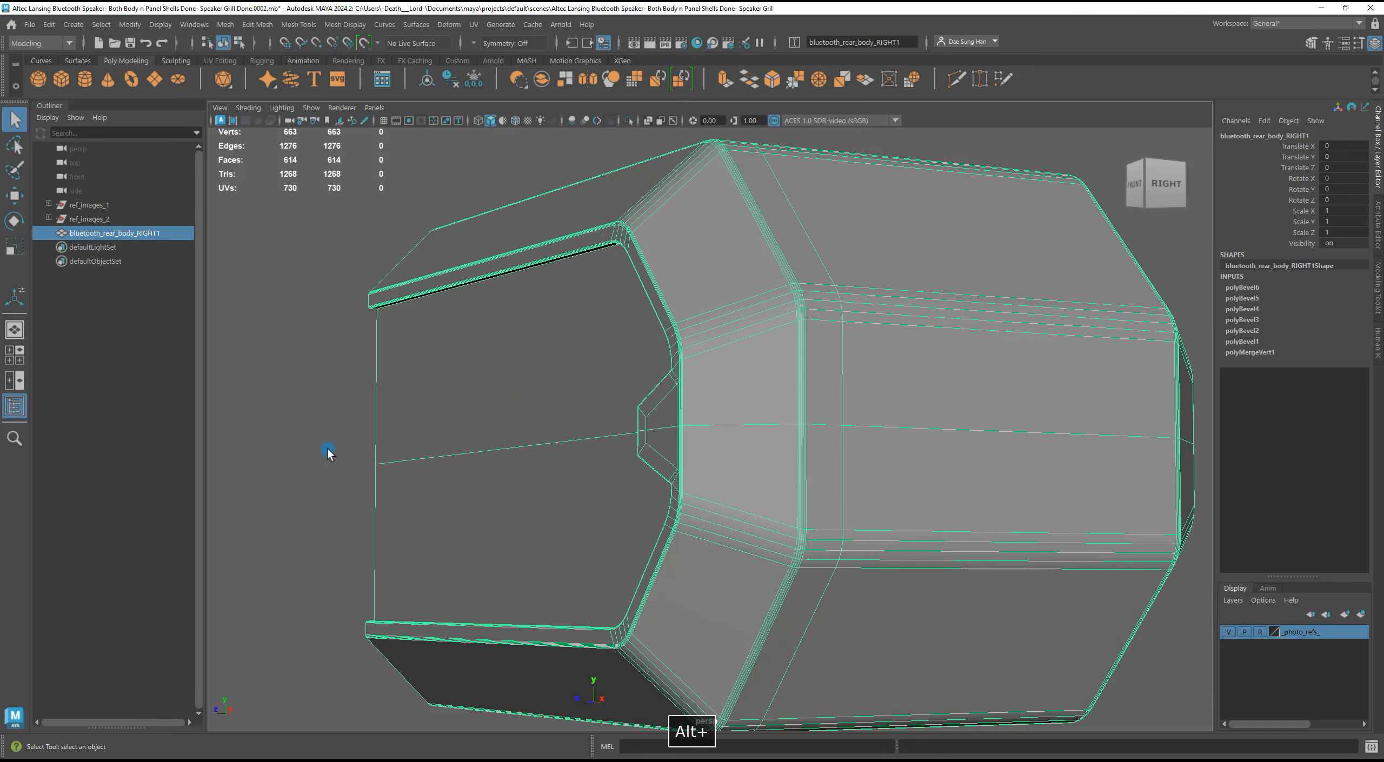
pyautogui.keyDown('alt'); pyautogui.moveTo(328, 454); pyautogui.dragTo(439, 457); pyautogui.keyUp('alt')
pyautogui.keyDown('alt'); pyautogui.moveTo(438, 458); pyautogui.dragTo(704, 467, button='right'); pyautogui.keyUp('alt')
pyautogui.keyDown('alt'); pyautogui.moveTo(665, 476); pyautogui.dragTo(692, 508); pyautogui.keyUp('alt')
pyautogui.keyDown('alt'); pyautogui.moveTo(637, 414); pyautogui.dragTo(741, 412, button='middle'); pyautogui.keyUp('alt')
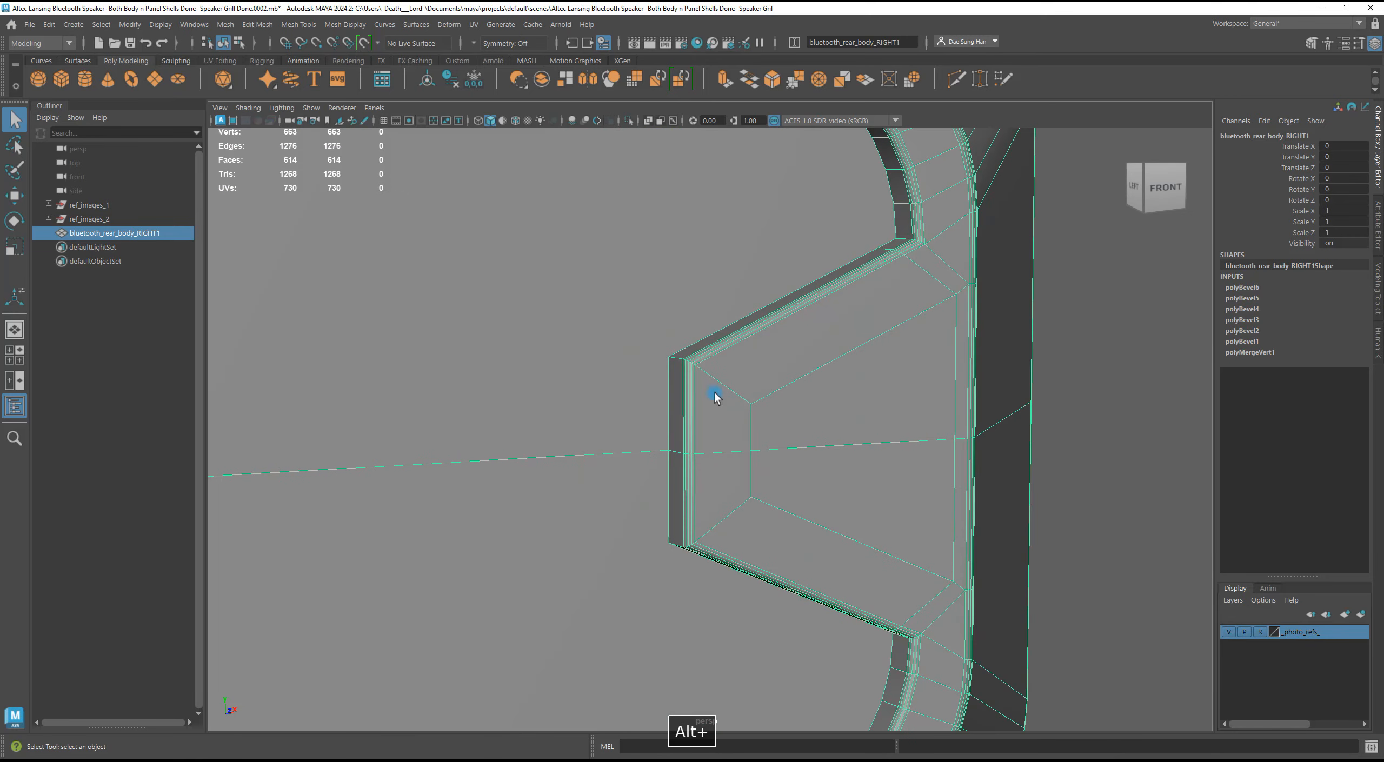
# Bevel the edges through the notch's upper and lower inner corners with a fraction of 1 and 4 segments.
pyautogui.moveTo(698, 398); pyautogui.dragTo(707, 290, button='right')
pyautogui.doubleClick(737, 392)
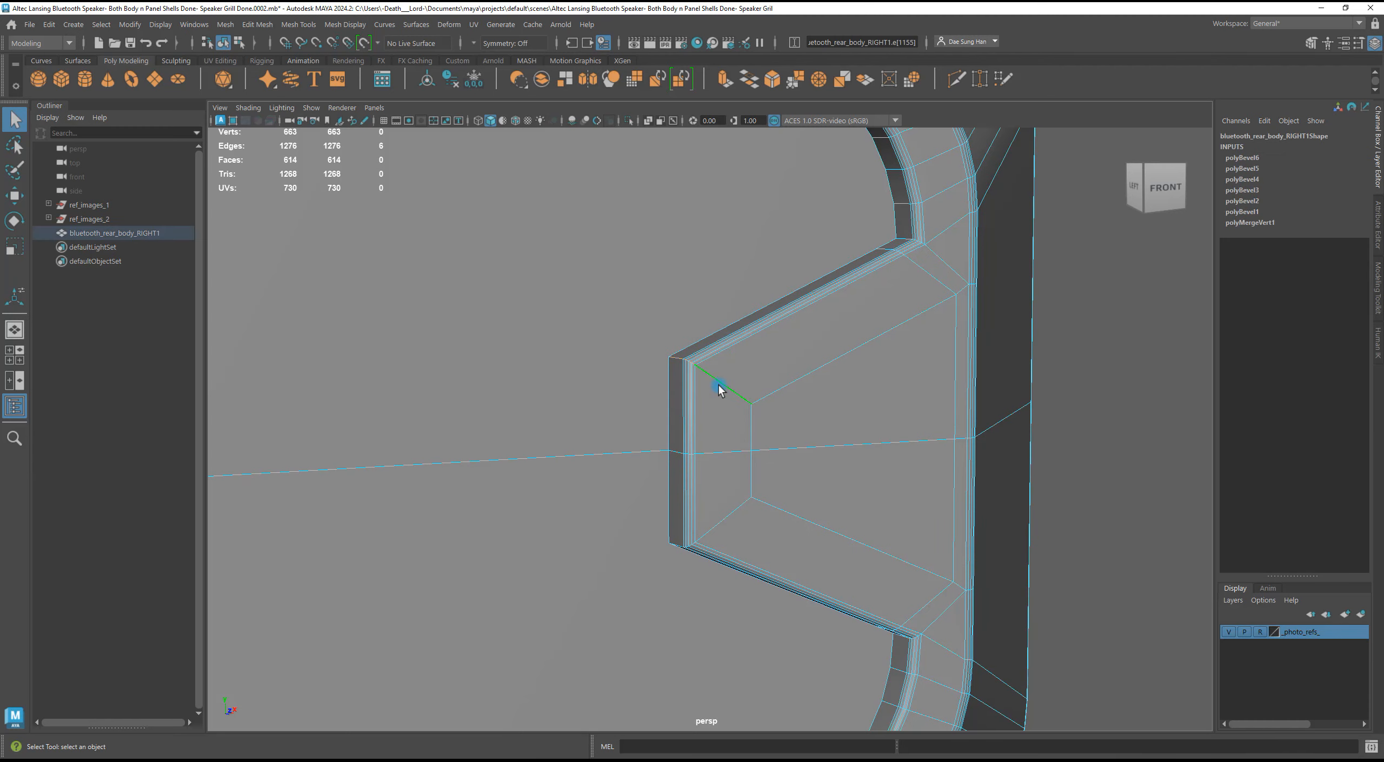
pyautogui.keyDown('alt'); pyautogui.moveTo(712, 530); pyautogui.dragTo(1006, 500); pyautogui.keyUp('alt')
pyautogui.keyDown('shift'); pyautogui.moveTo(575, 344); pyautogui.dragTo(649, 340, button='right'); pyautogui.keyUp('shift')
pyautogui.keyDown('alt'); pyautogui.moveTo(649, 340); pyautogui.dragTo(670, 389); pyautogui.keyUp('alt')
pyautogui.moveTo(324, 239); pyautogui.dragTo(714, 251)
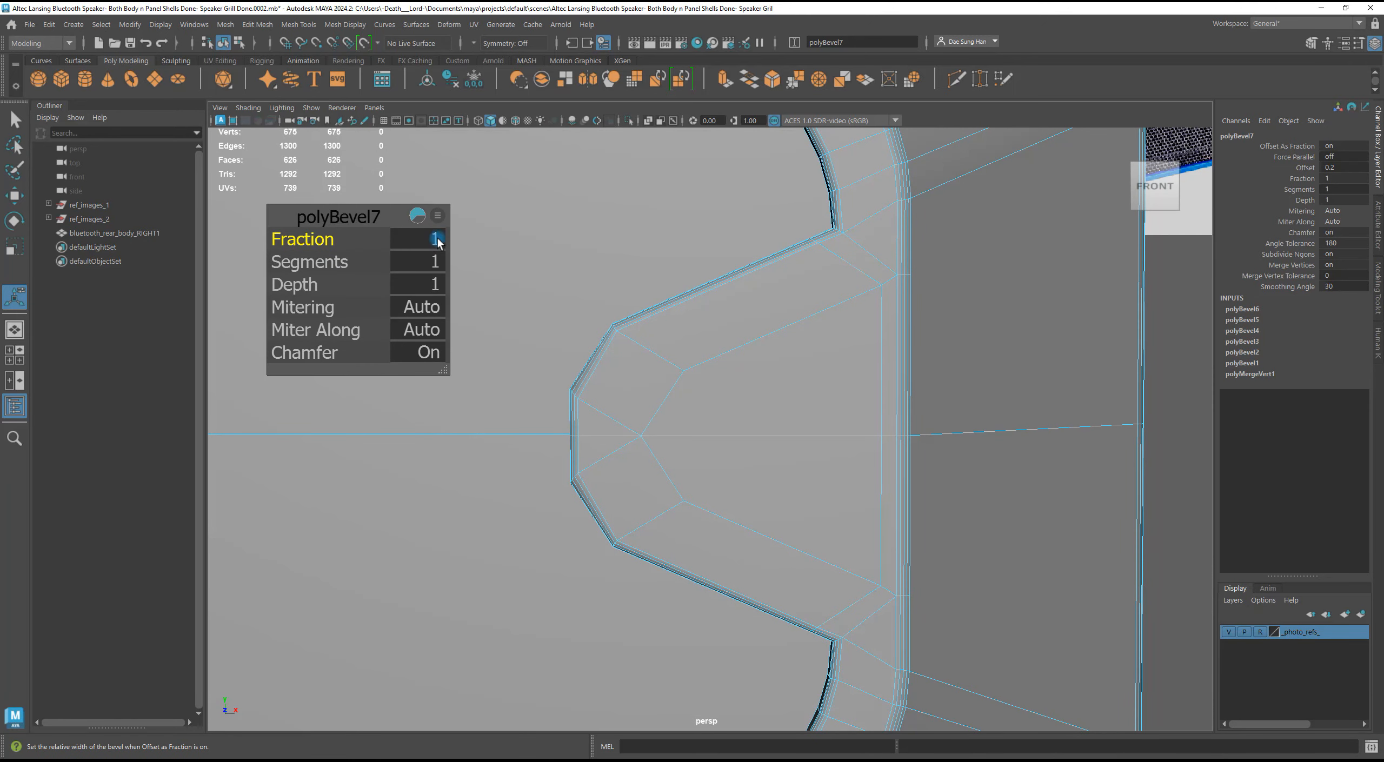
pyautogui.moveTo(311, 263); pyautogui.dragTo(332, 265)
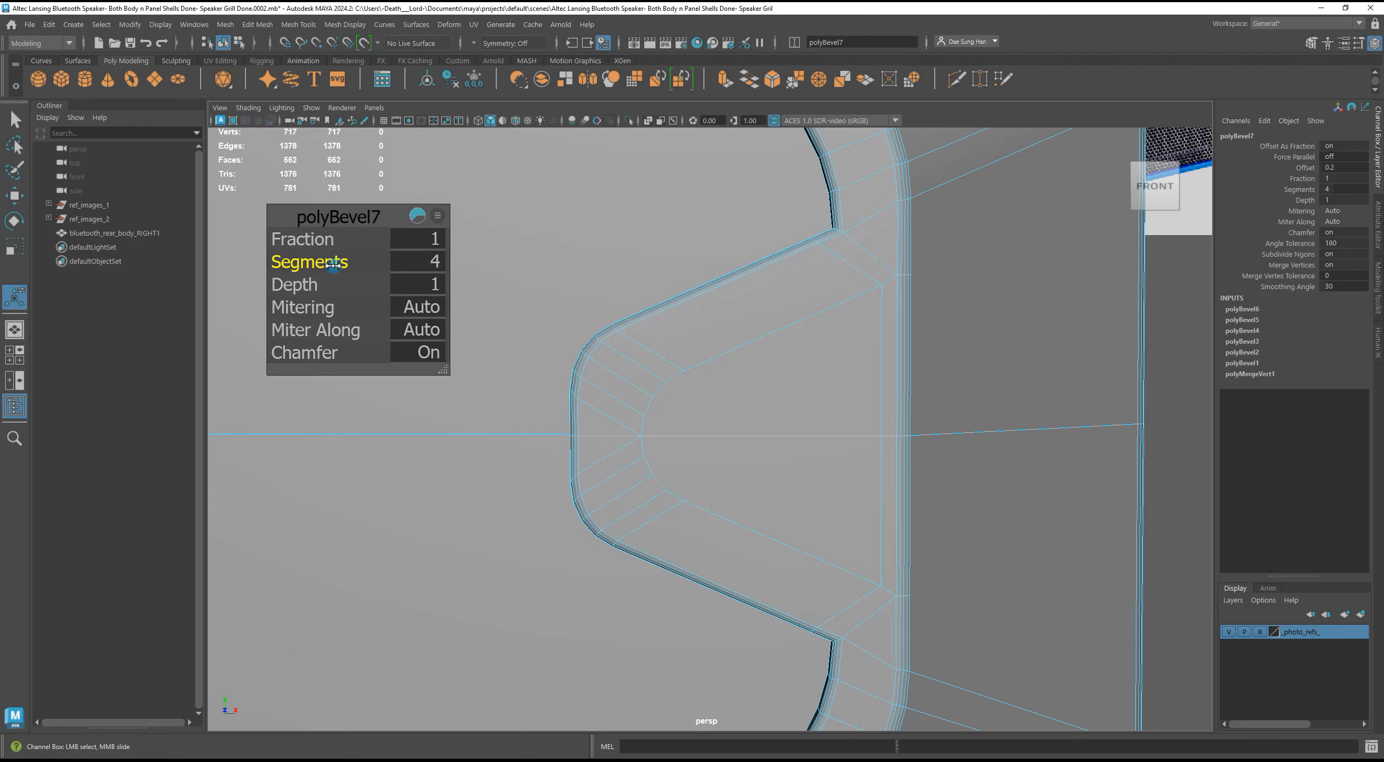
pyautogui.press('z')
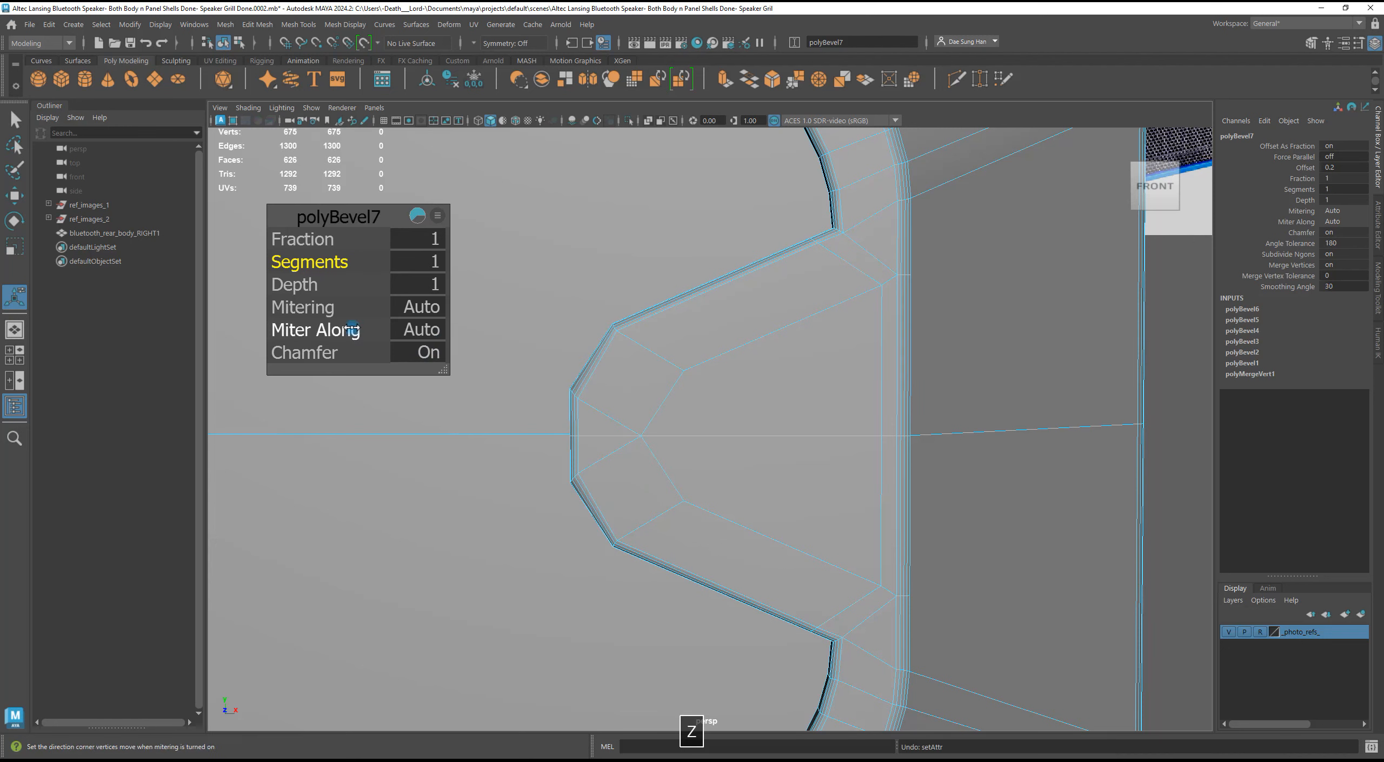
pyautogui.moveTo(311, 264); pyautogui.dragTo(335, 269)
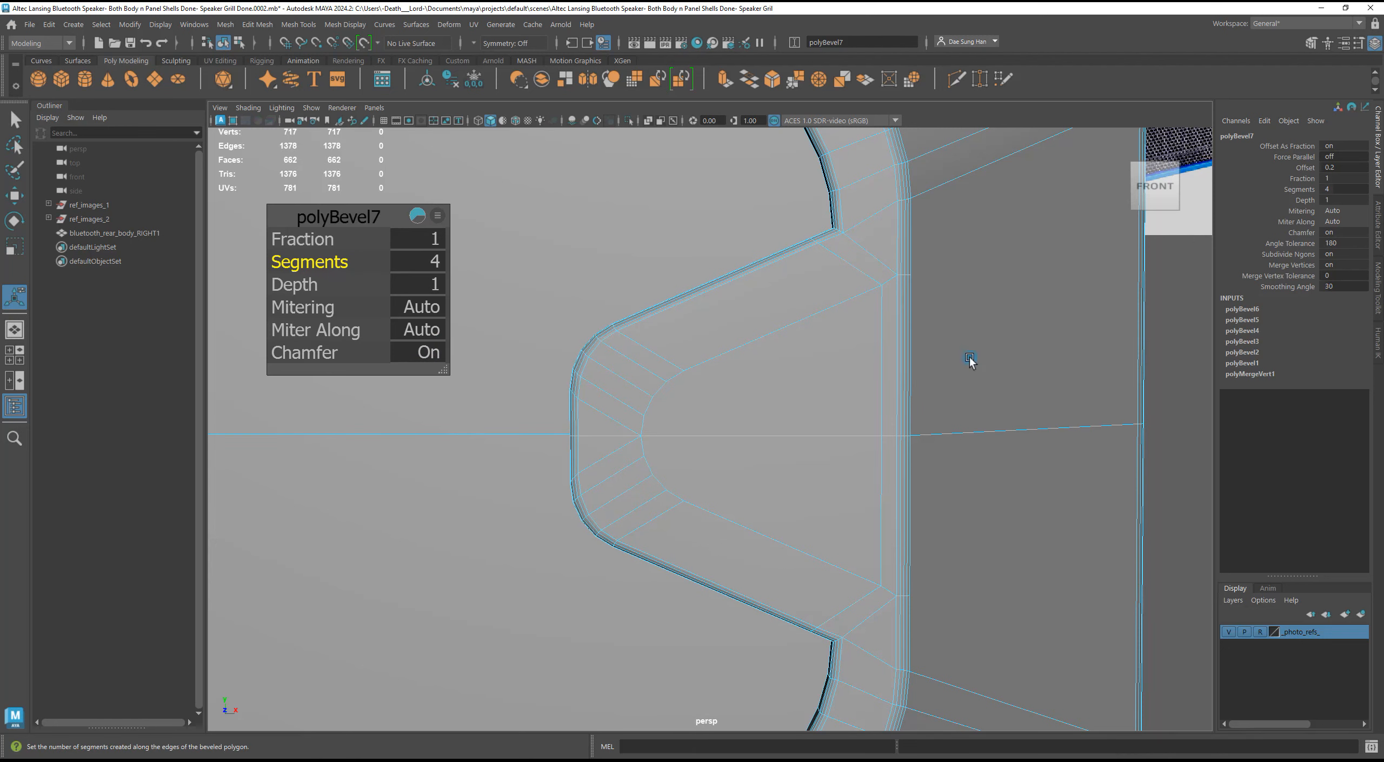
# Return the rear body to object mode and deselect it to view the whole end without wireframe.
pyautogui.keyDown('alt'); pyautogui.moveTo(863, 349); pyautogui.dragTo(834, 448, button='right'); pyautogui.keyUp('alt')
pyautogui.press('q')
pyautogui.click(1078, 374)
pyautogui.click(1022, 272)
pyautogui.keyDown('alt'); pyautogui.moveTo(1022, 272); pyautogui.dragTo(694, 413, button='right'); pyautogui.keyUp('alt')
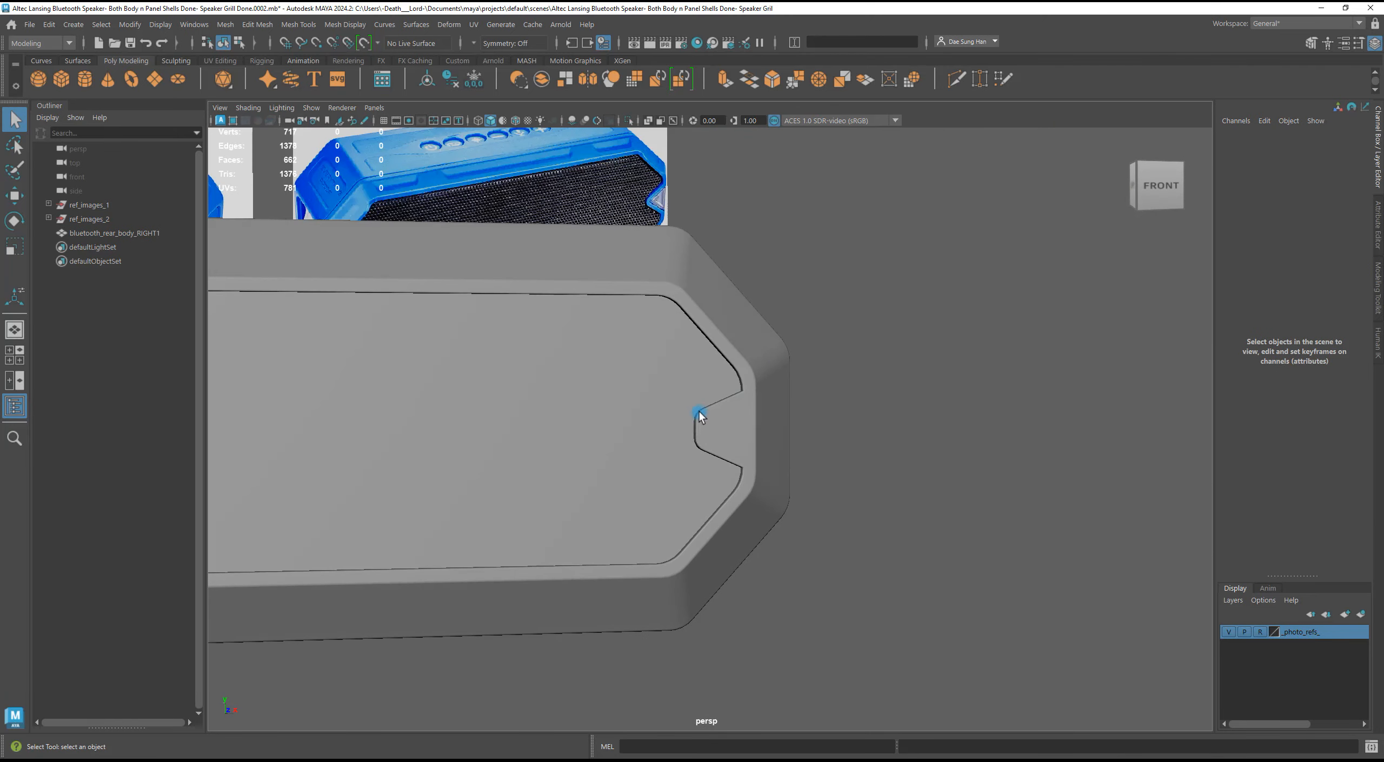
# Compare the notch's rounded corners with the altec 3 quarter shot B photo and inspect them from several angles.
pyautogui.moveTo(1383, 232); pyautogui.dragTo(178, 96)
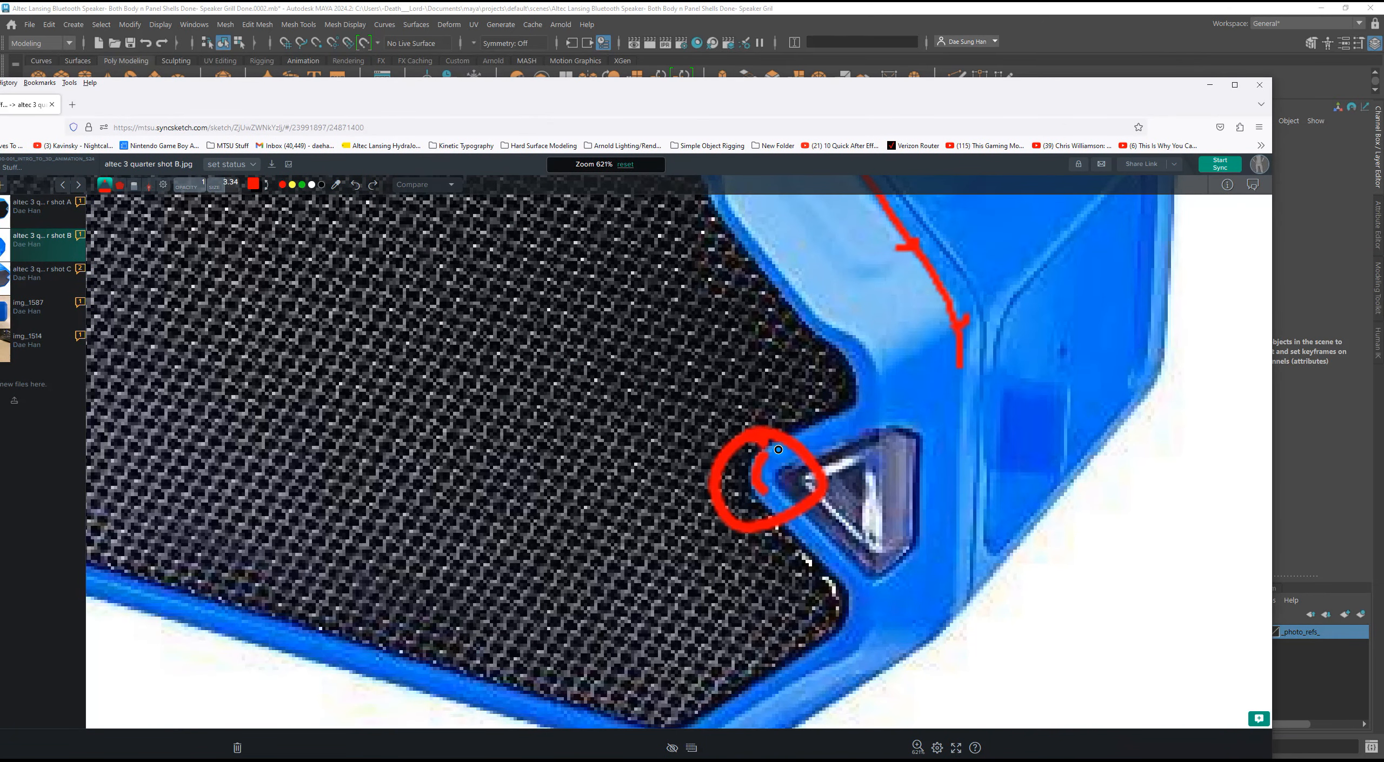
pyautogui.moveTo(572, 108); pyautogui.dragTo(638, 759)
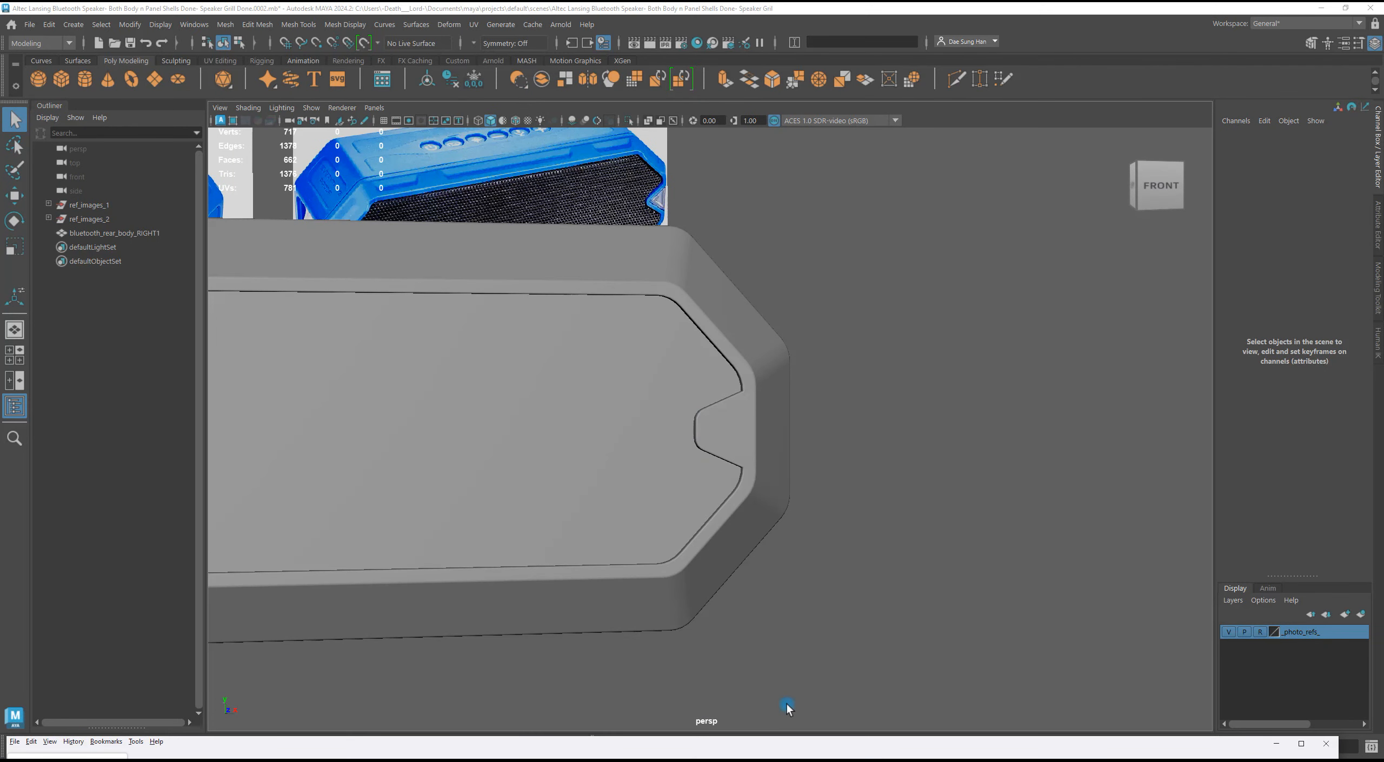
pyautogui.moveTo(797, 744); pyautogui.dragTo(1383, 411)
pyautogui.keyDown('alt'); pyautogui.moveTo(752, 403); pyautogui.dragTo(807, 435); pyautogui.keyUp('alt')
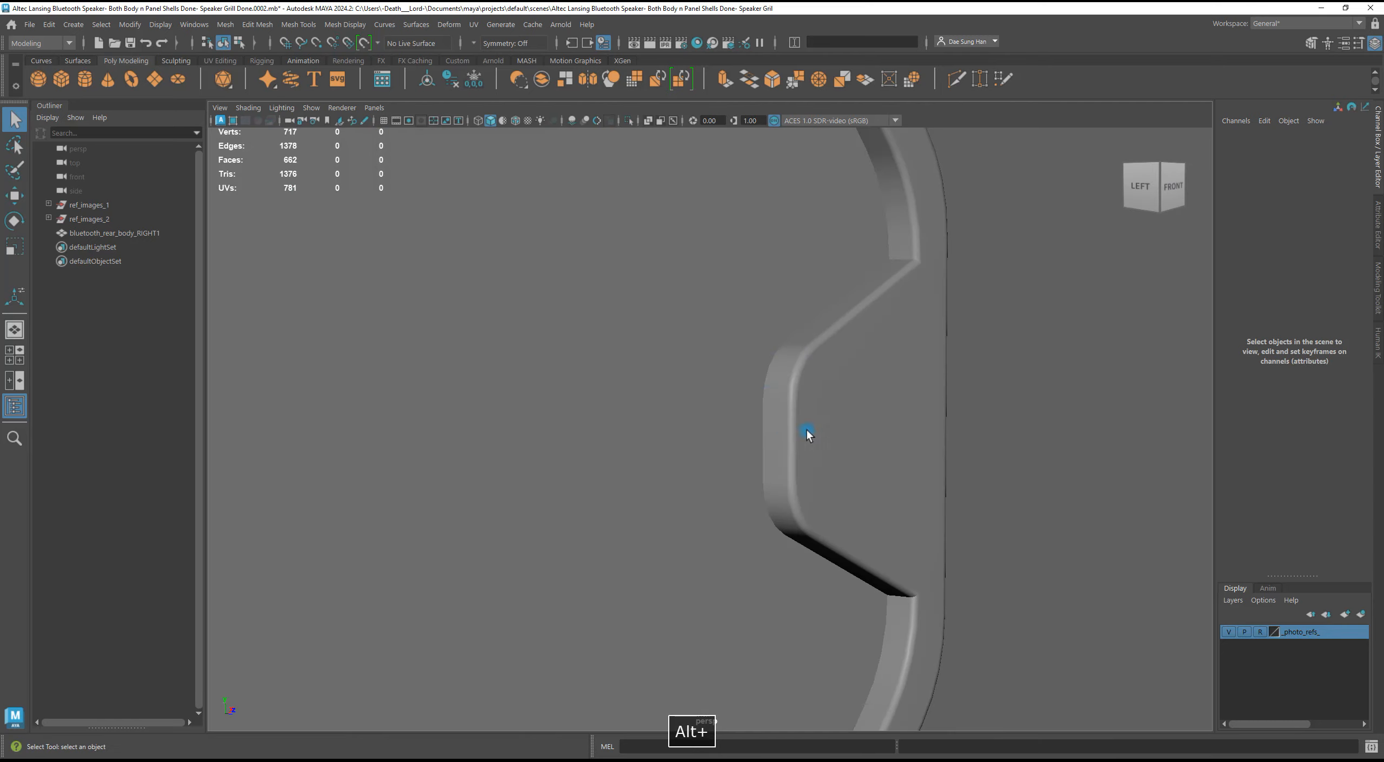
pyautogui.keyDown('alt'); pyautogui.moveTo(1022, 505); pyautogui.dragTo(822, 469); pyautogui.keyUp('alt')
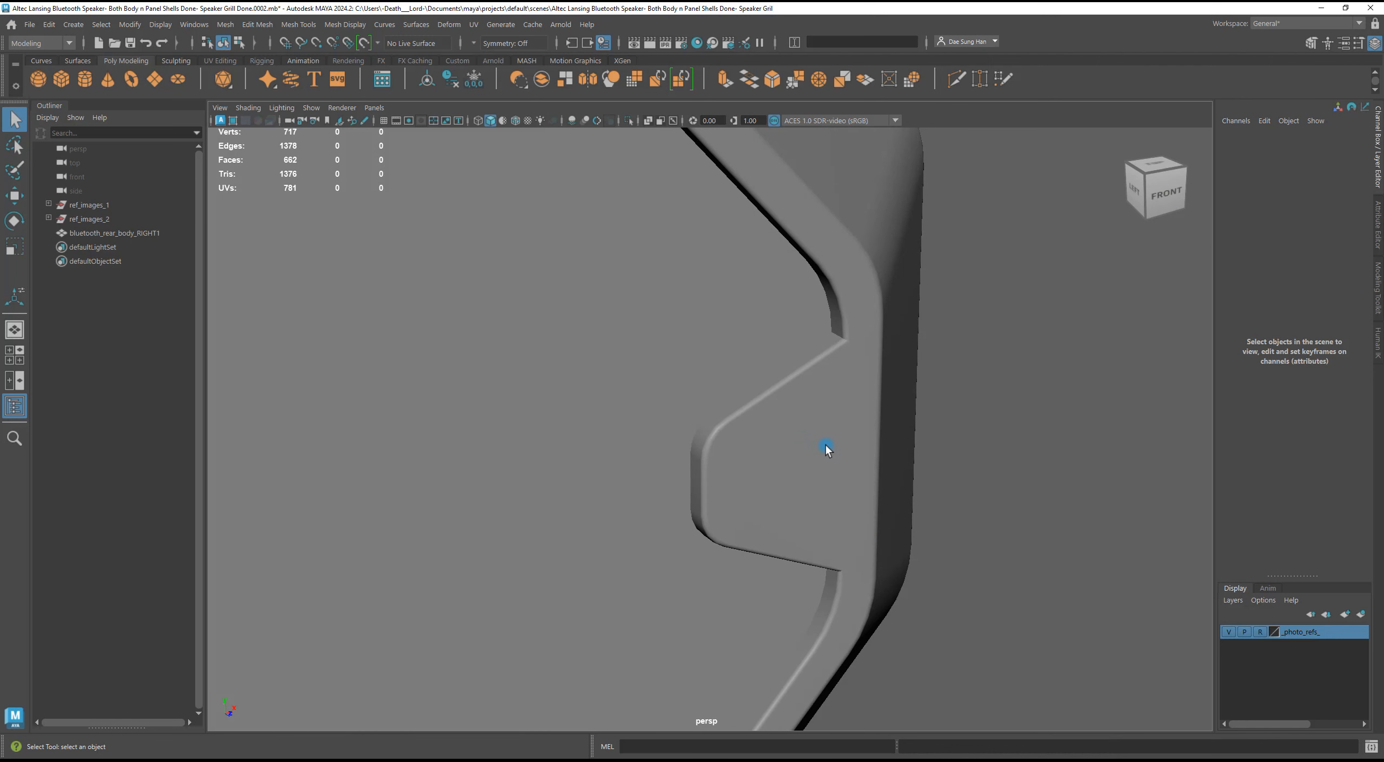
# Undo back past the notch corner bevel to the selected upper and lower corner edges.
pyautogui.hotkey('ctrl', 'z')
pyautogui.hotkey('ctrl', 'z')
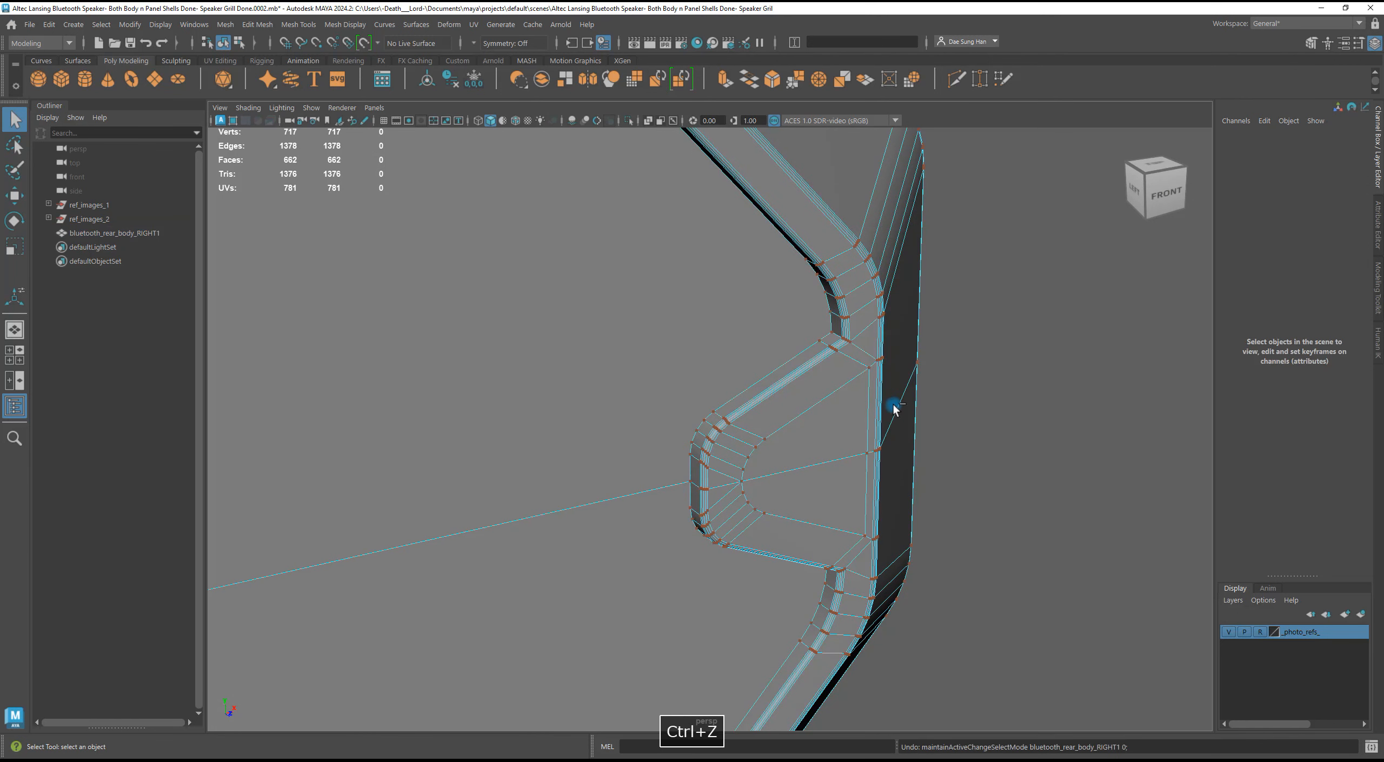
pyautogui.hotkey('ctrl', 'z')
pyautogui.keyDown('alt'); pyautogui.moveTo(887, 402); pyautogui.dragTo(730, 367); pyautogui.keyUp('alt')
pyautogui.hotkey('ctrl', 'z')
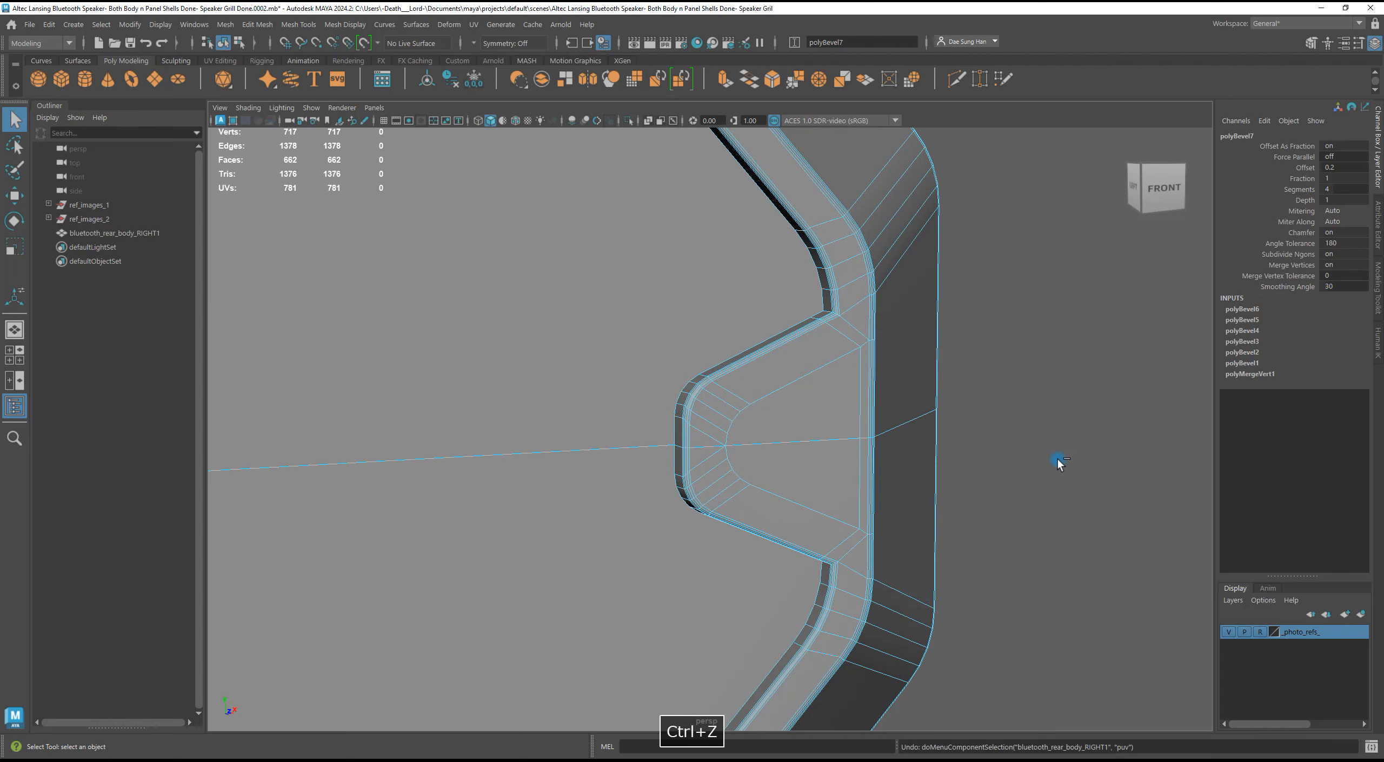
pyautogui.keyDown('alt'); pyautogui.moveTo(671, 383); pyautogui.dragTo(979, 497, button='right'); pyautogui.keyUp('alt')
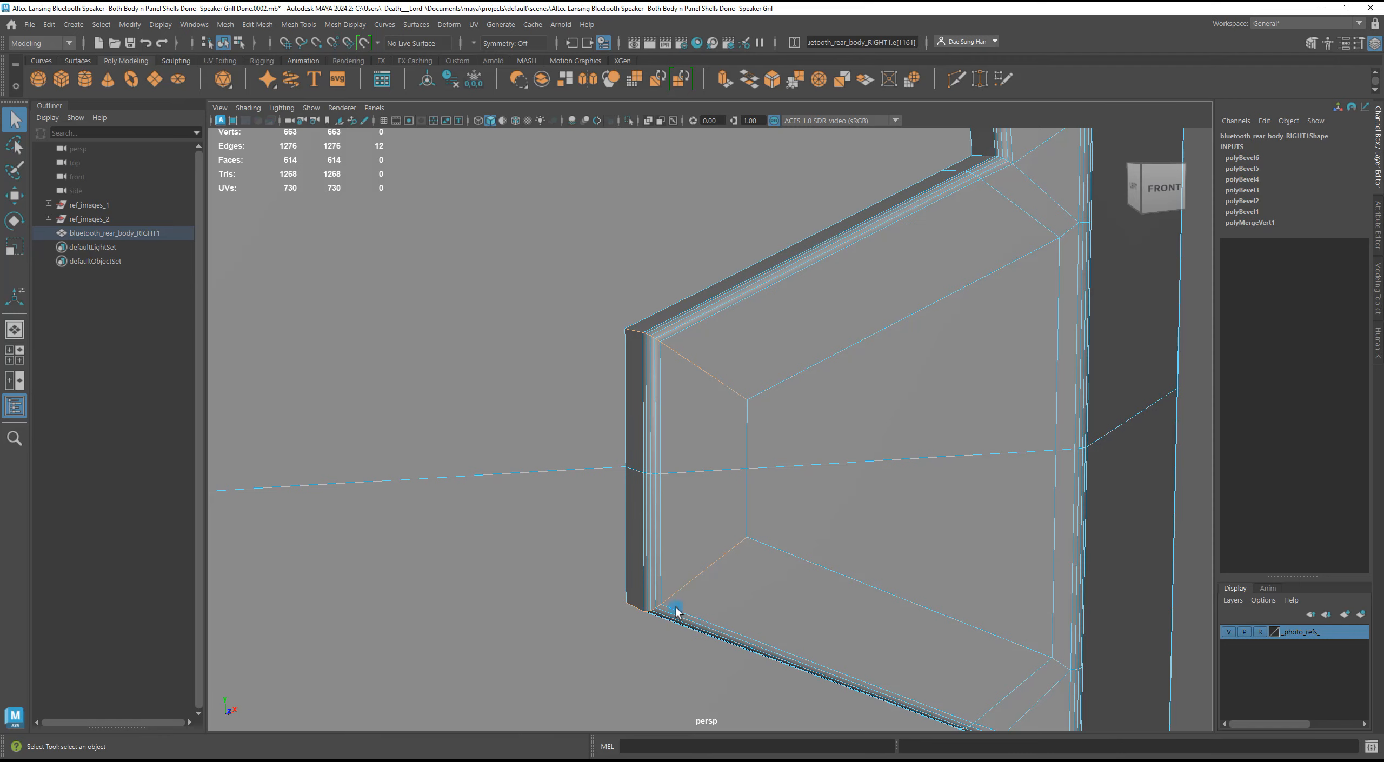
# Try moving the vertices of the notch's upper inner corner straight down.
pyautogui.keyDown('alt'); pyautogui.moveTo(845, 444); pyautogui.dragTo(760, 364); pyautogui.keyUp('alt')
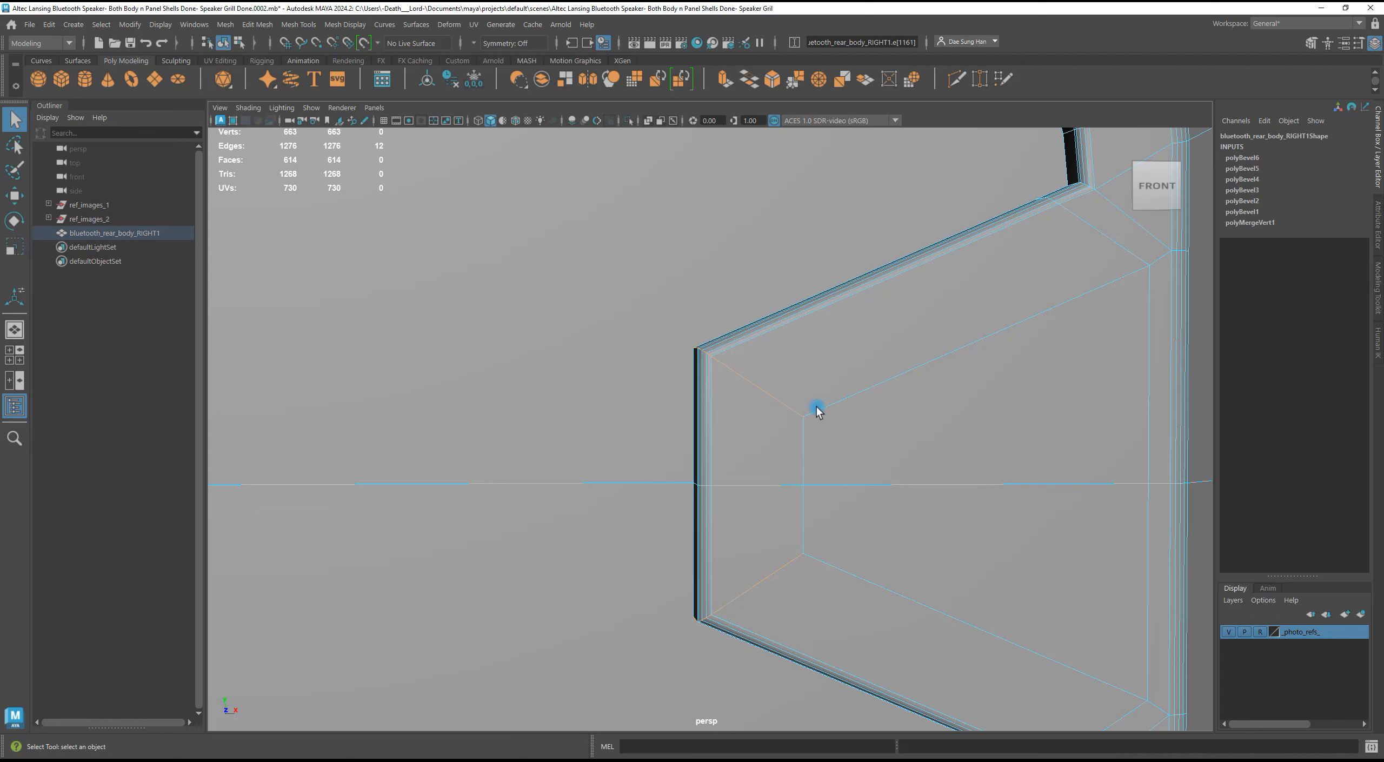
pyautogui.moveTo(851, 404); pyautogui.dragTo(417, 336, button='right')
pyautogui.moveTo(639, 310); pyautogui.dragTo(715, 427)
pyautogui.press('w')
pyautogui.moveTo(750, 307); pyautogui.dragTo(726, 361)
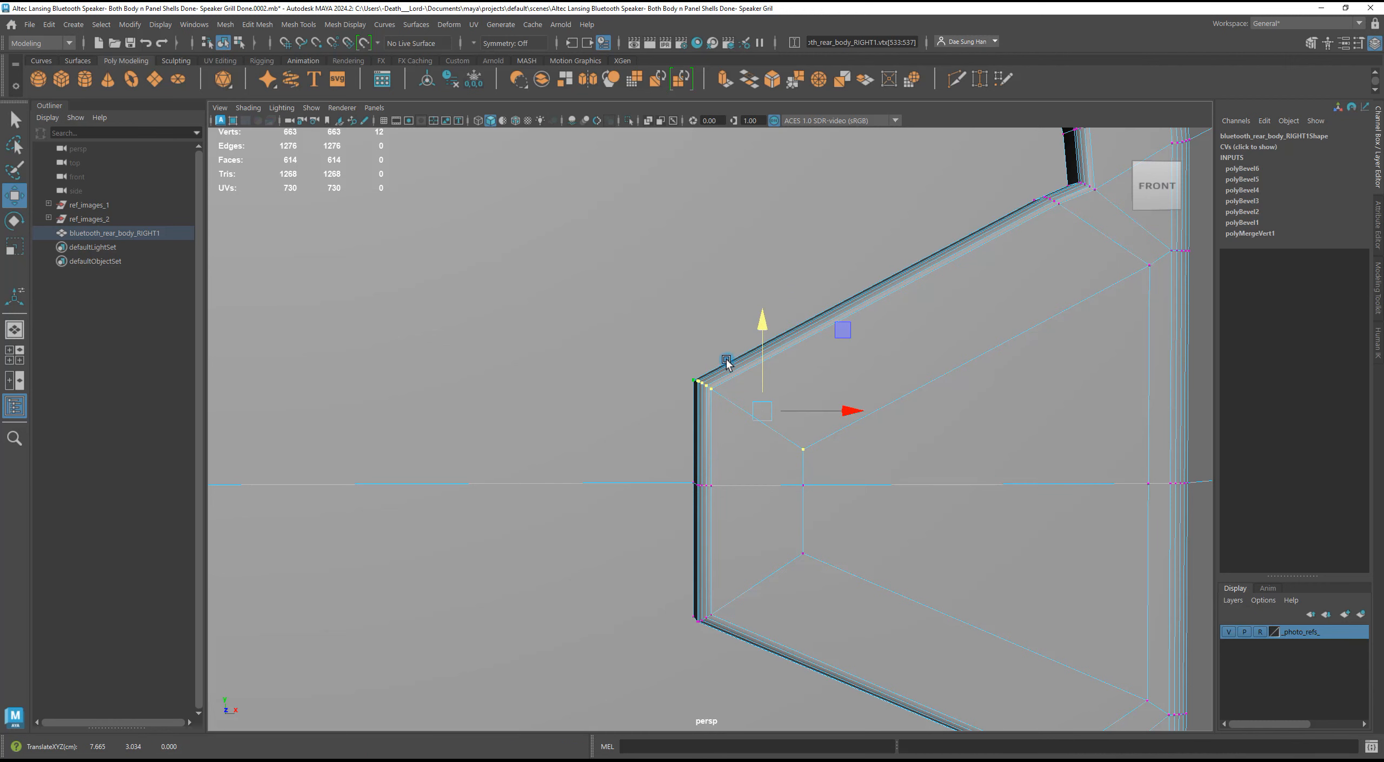
# Check in wireframe which vertices are selected through the body, clear the selection and review the notch in shaded display.
pyautogui.keyDown('alt'); pyautogui.moveTo(994, 479); pyautogui.dragTo(773, 427, button='right'); pyautogui.keyUp('alt')
pyautogui.keyDown('alt'); pyautogui.moveTo(773, 426); pyautogui.dragTo(825, 457); pyautogui.keyUp('alt')
pyautogui.press('4')
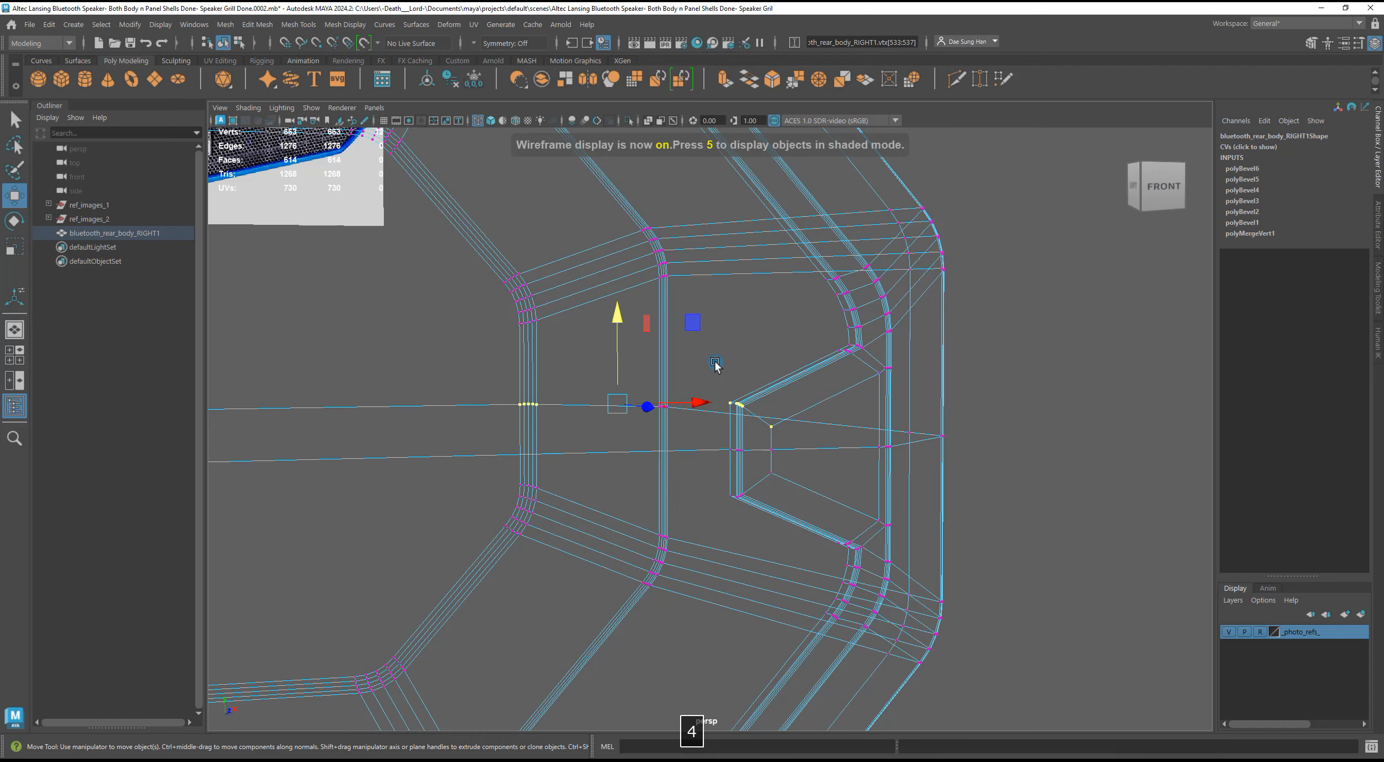
pyautogui.click(1067, 456)
pyautogui.keyDown('alt'); pyautogui.moveTo(1065, 455); pyautogui.dragTo(920, 453); pyautogui.keyUp('alt')
pyautogui.press('5')
pyautogui.keyDown('alt'); pyautogui.moveTo(611, 384); pyautogui.dragTo(807, 417, button='right'); pyautogui.keyUp('alt')
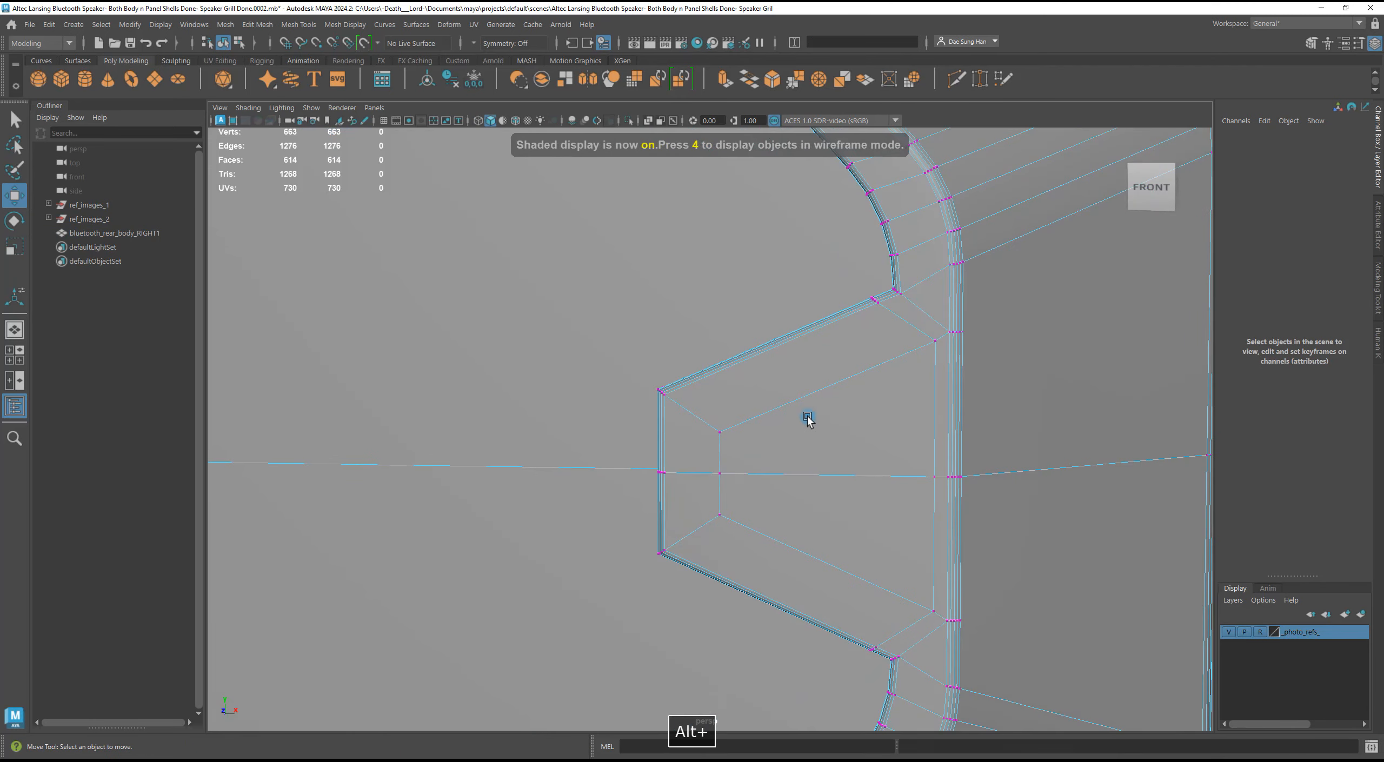
pyautogui.keyDown('alt'); pyautogui.moveTo(807, 416); pyautogui.dragTo(816, 411); pyautogui.keyUp('alt')
pyautogui.keyDown('alt'); pyautogui.moveTo(871, 426); pyautogui.dragTo(705, 457, button='right'); pyautogui.keyUp('alt')
pyautogui.keyDown('alt'); pyautogui.moveTo(705, 458); pyautogui.dragTo(703, 455); pyautogui.keyUp('alt')
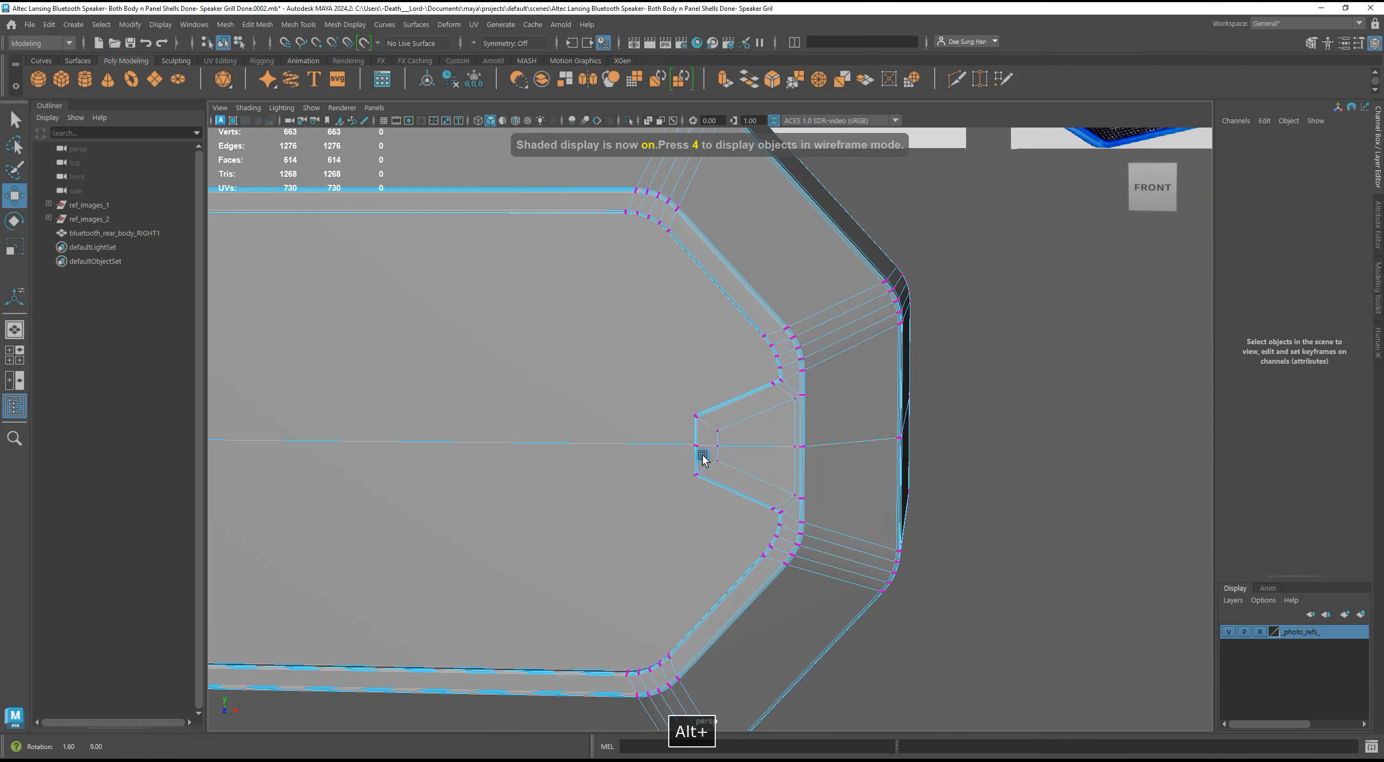
# Try World Y symmetry while selecting the vertices of the notch's upper inner corner in wireframe display.
pyautogui.click(473, 44)
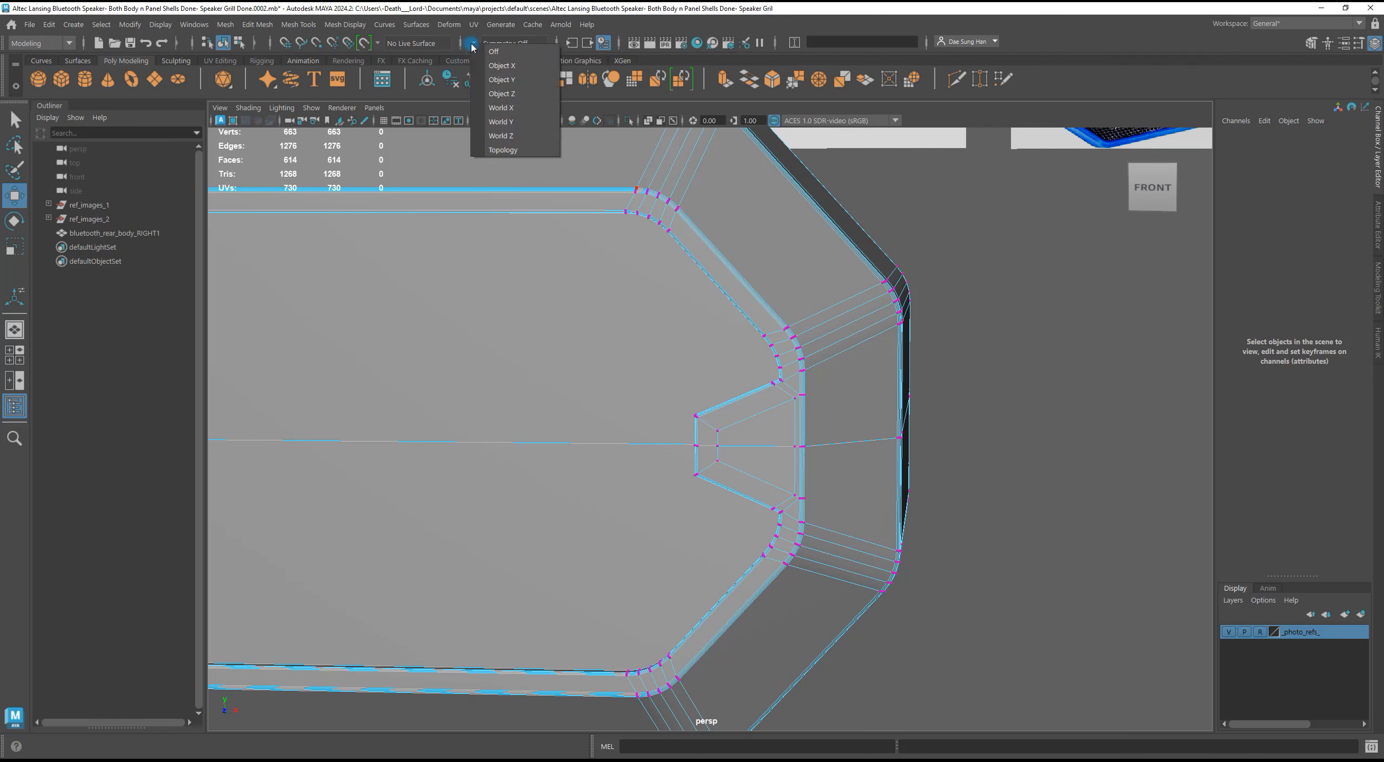
pyautogui.click(535, 116)
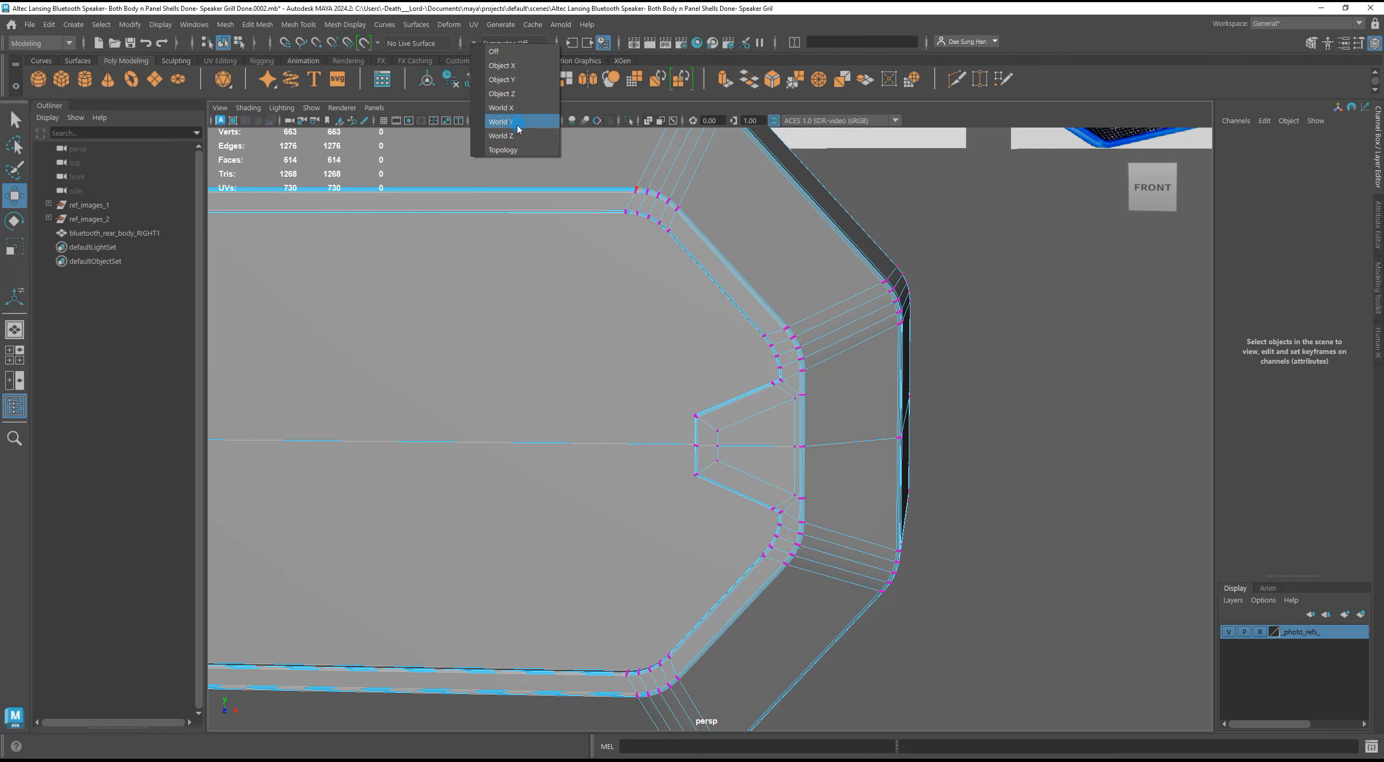
pyautogui.click(515, 125)
pyautogui.keyDown('alt'); pyautogui.moveTo(807, 183); pyautogui.dragTo(584, 380, button='right'); pyautogui.keyUp('alt')
pyautogui.press('w')
pyautogui.keyDown('alt'); pyautogui.moveTo(516, 287); pyautogui.dragTo(637, 392, button='right'); pyautogui.keyUp('alt')
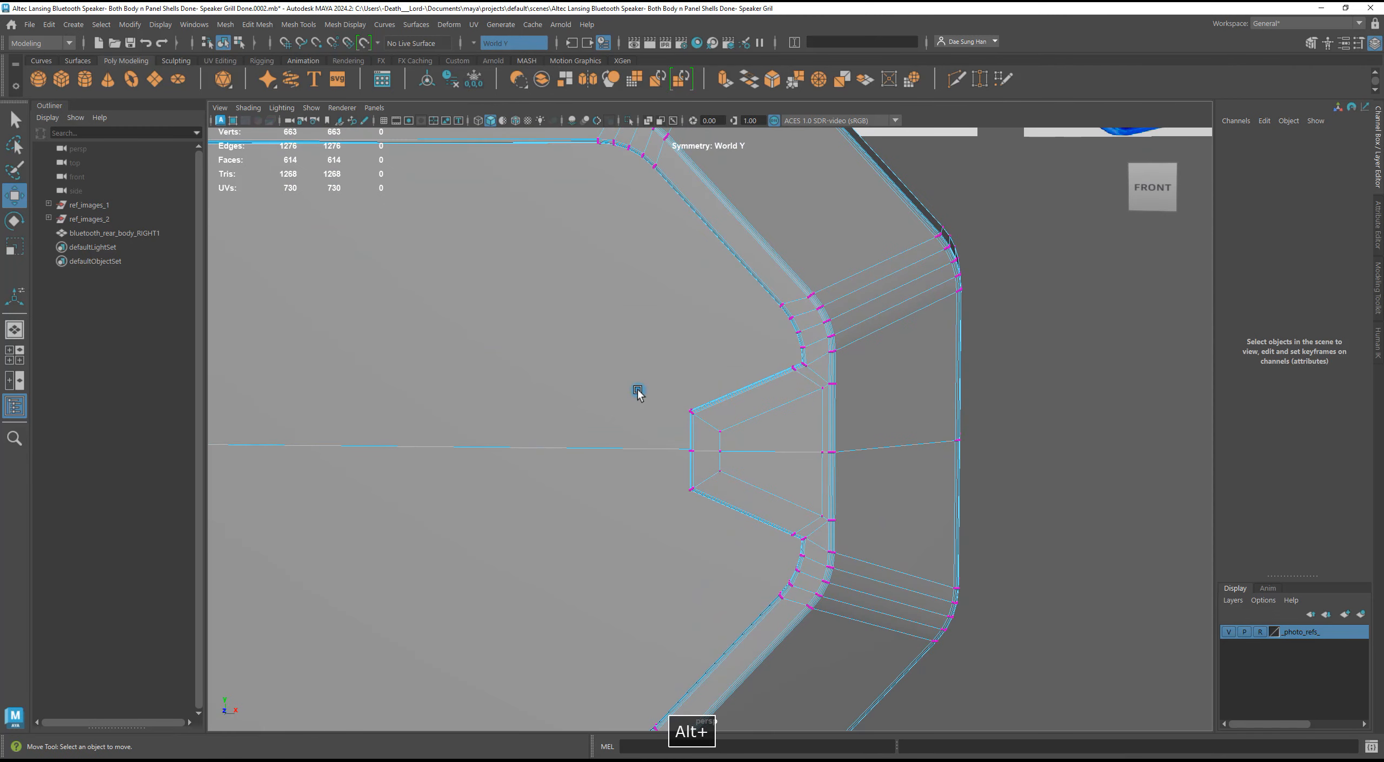
pyautogui.press('4')
pyautogui.moveTo(613, 380); pyautogui.dragTo(746, 454)
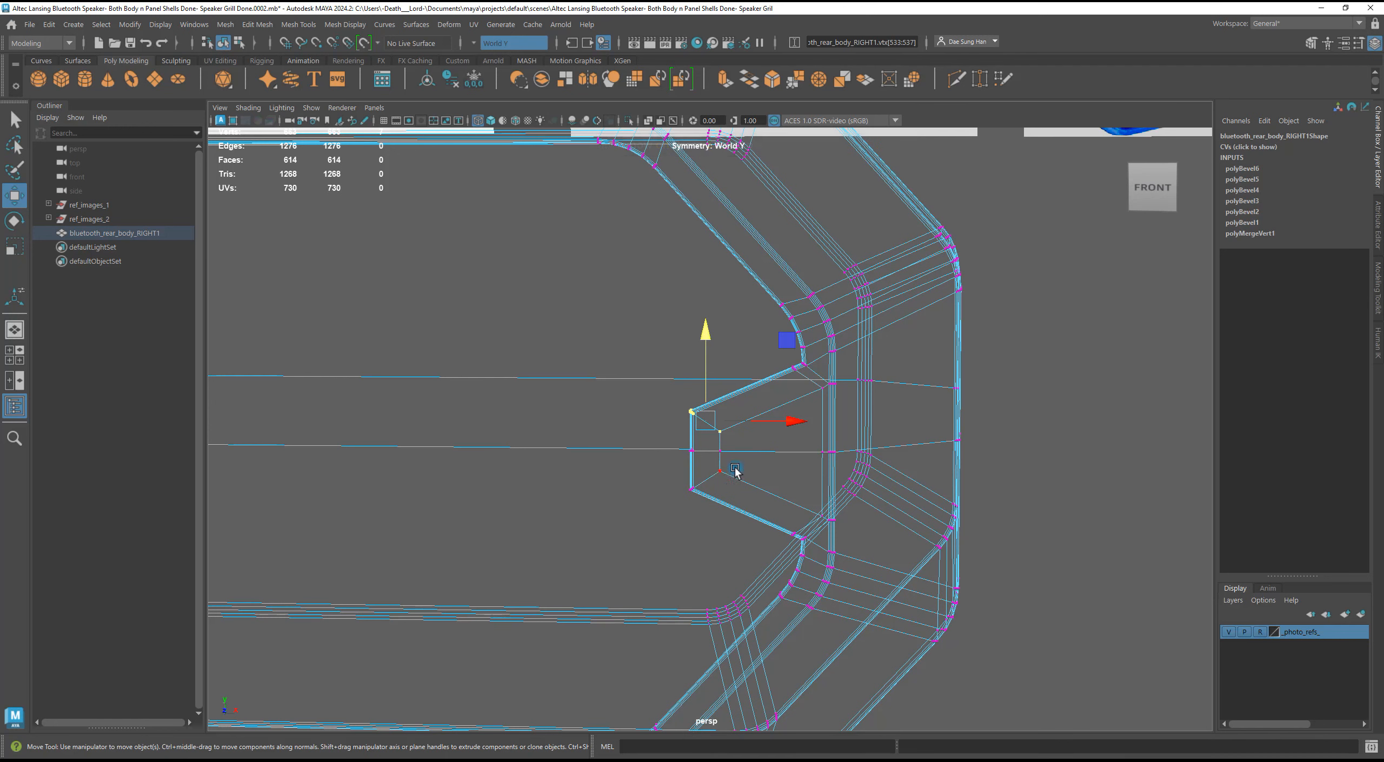
pyautogui.keyDown('alt'); pyautogui.moveTo(686, 460); pyautogui.dragTo(834, 559, button='right'); pyautogui.keyUp('alt')
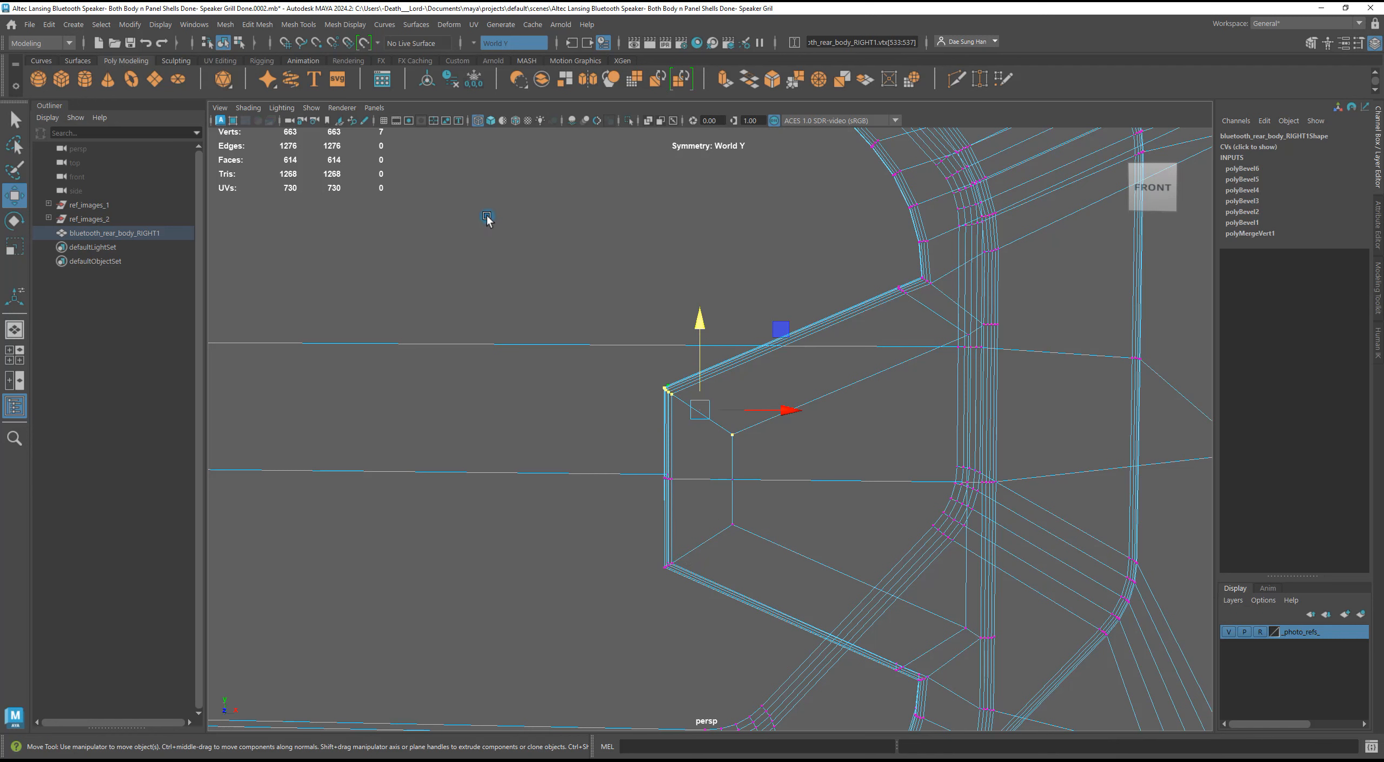
# Set the modeling symmetry to Topology using the rear body's horizontal centre edge through the notch, and clear the vertex selection.
pyautogui.click(472, 45)
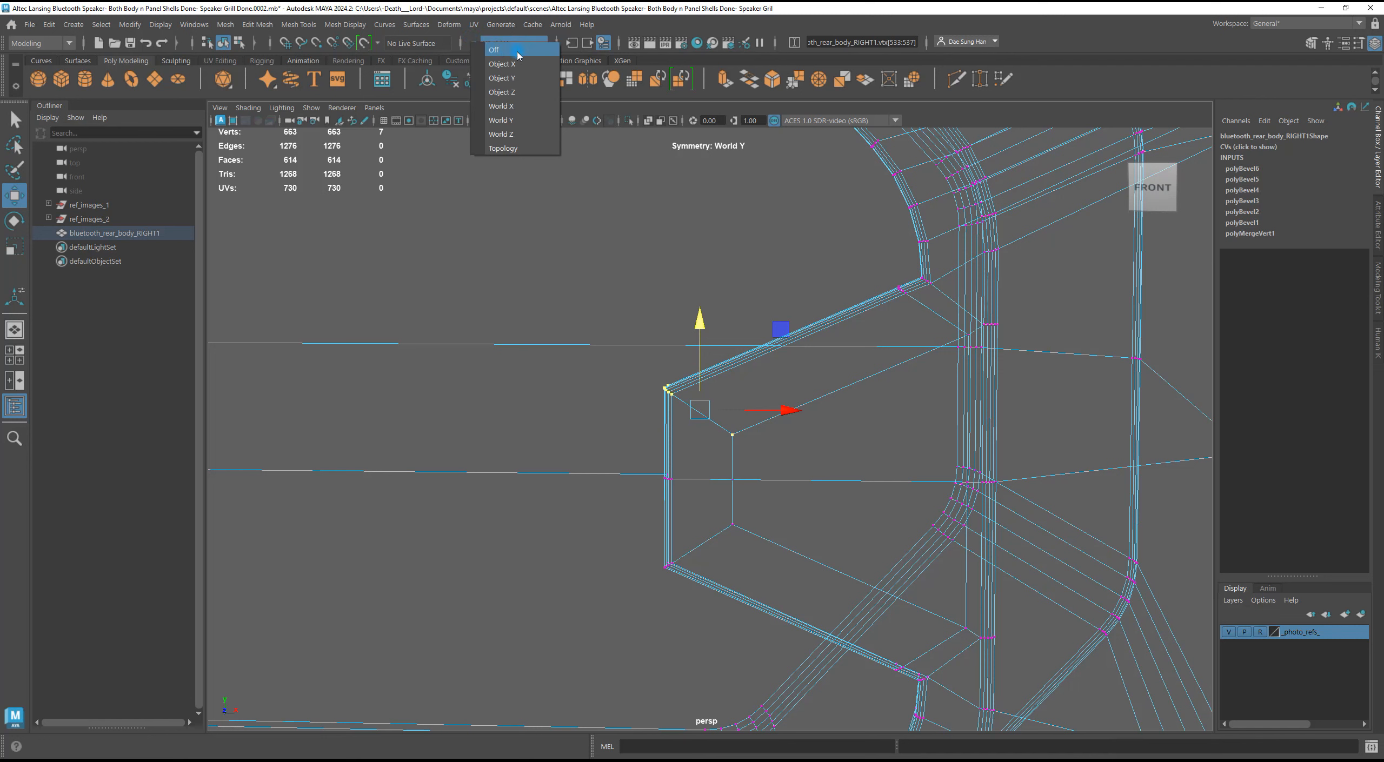
pyautogui.click(529, 148)
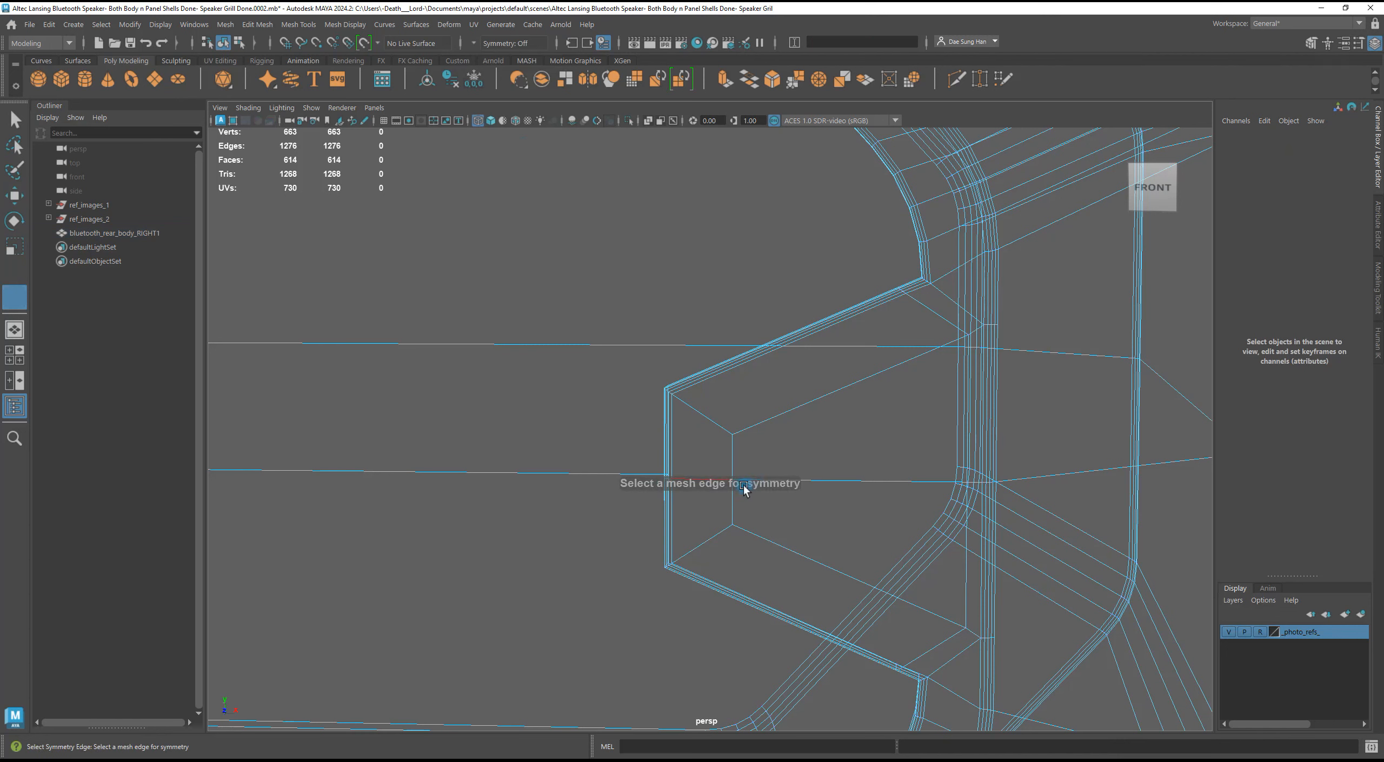
pyautogui.click(600, 474)
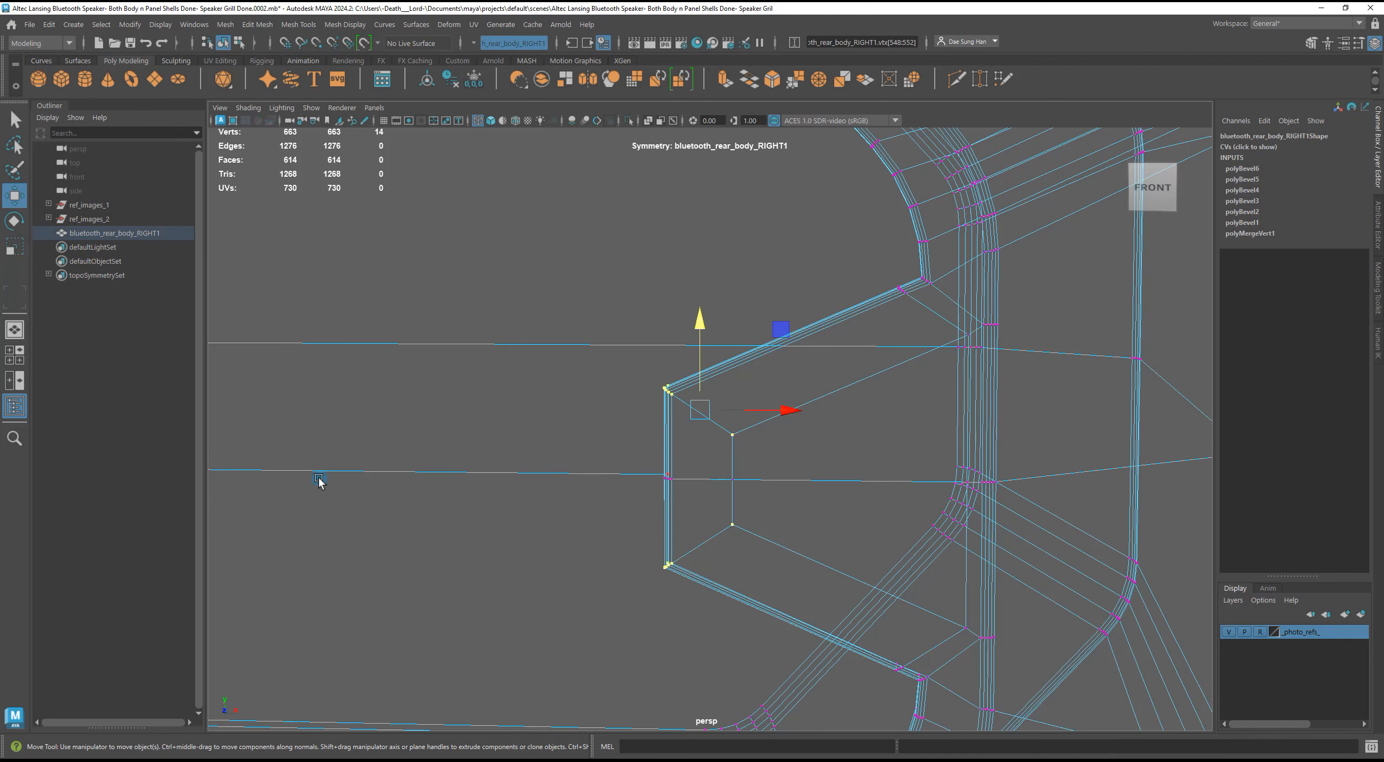
pyautogui.scroll(-6, 908, 479)
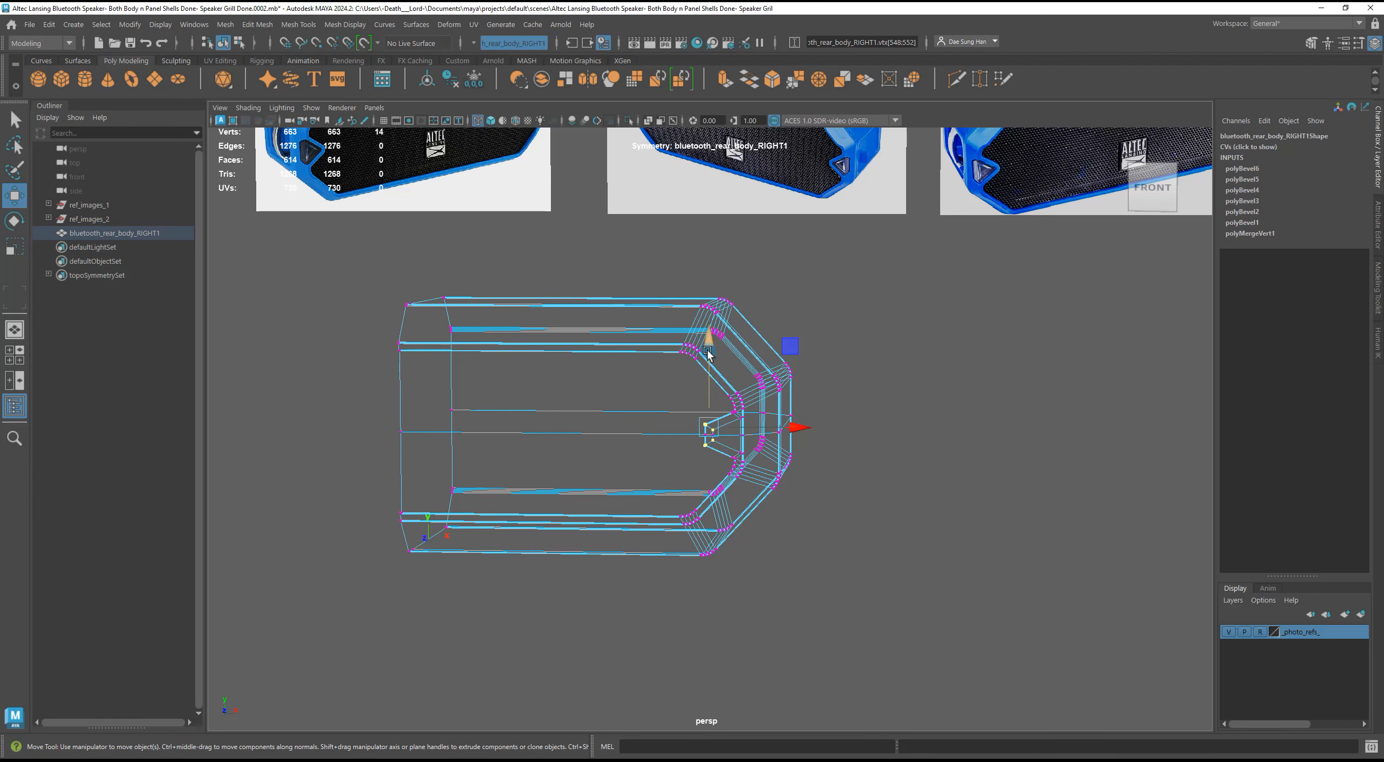
pyautogui.scroll(5, 726, 486)
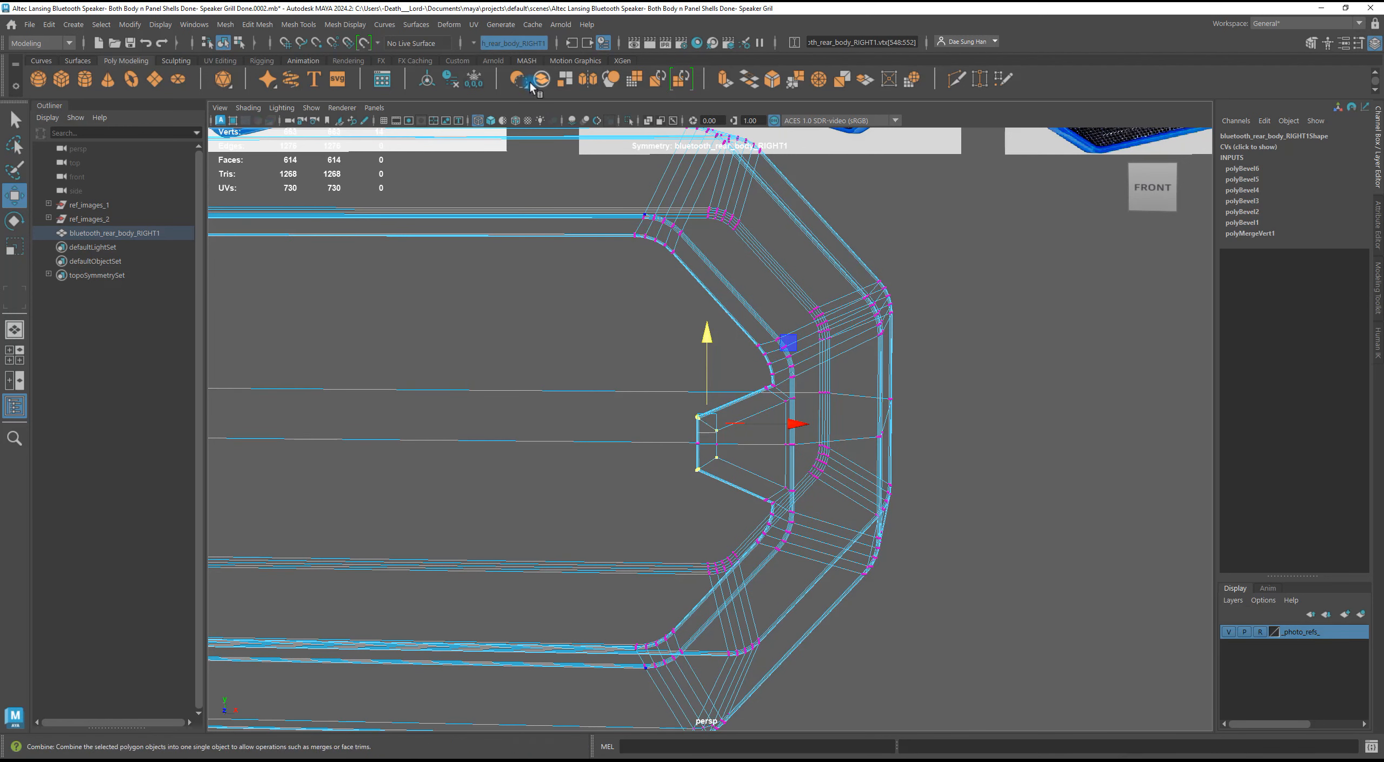
pyautogui.click(1115, 467)
pyautogui.keyDown('alt'); pyautogui.moveTo(675, 421); pyautogui.dragTo(944, 480, button='right'); pyautogui.keyUp('alt')
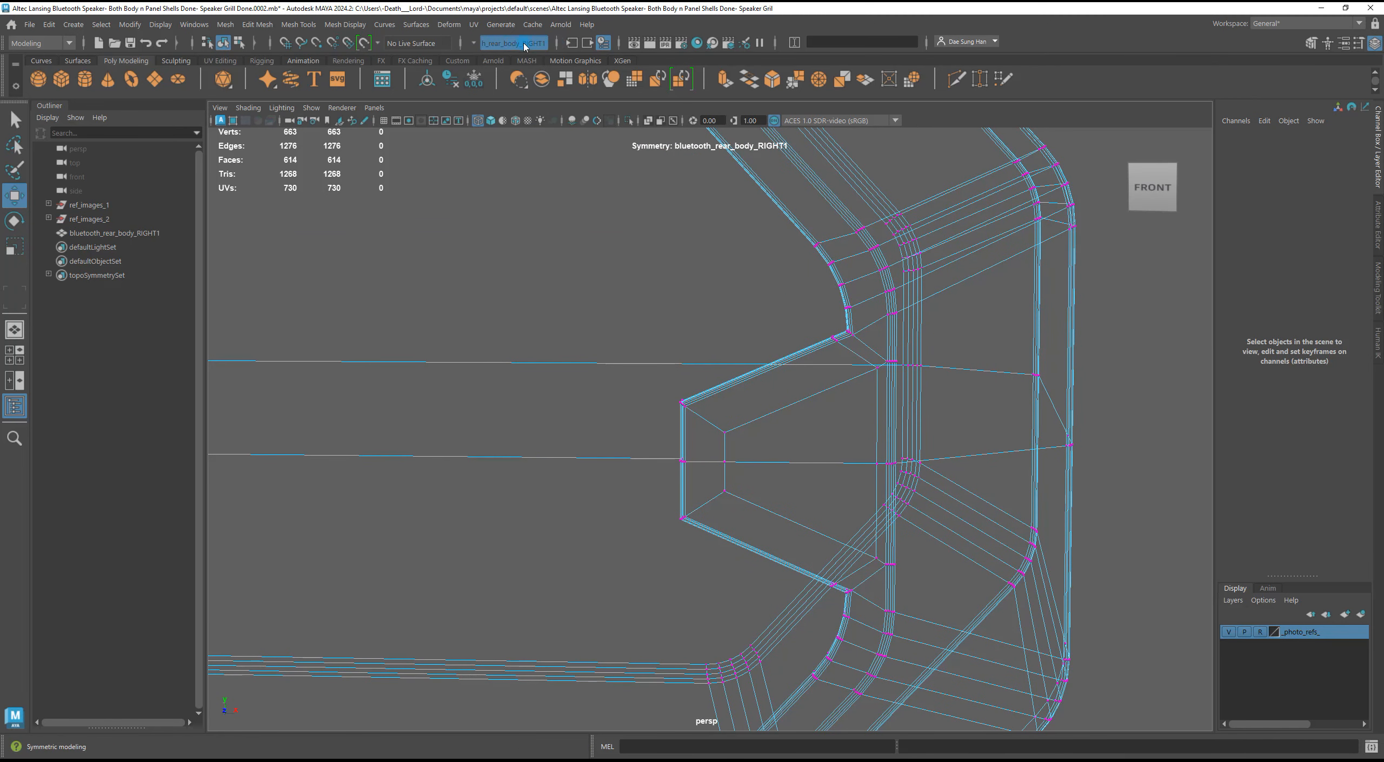
# Select the notch's upper inner corner vertices with their mirrored counterparts and move them vertically toward the centre line in shaded display.
pyautogui.moveTo(657, 382); pyautogui.dragTo(741, 445)
pyautogui.keyDown('alt'); pyautogui.moveTo(682, 373); pyautogui.dragTo(669, 385); pyautogui.keyUp('alt')
pyautogui.keyDown('alt'); pyautogui.moveTo(622, 373); pyautogui.dragTo(704, 380, button='right'); pyautogui.keyUp('alt')
pyautogui.press('5')
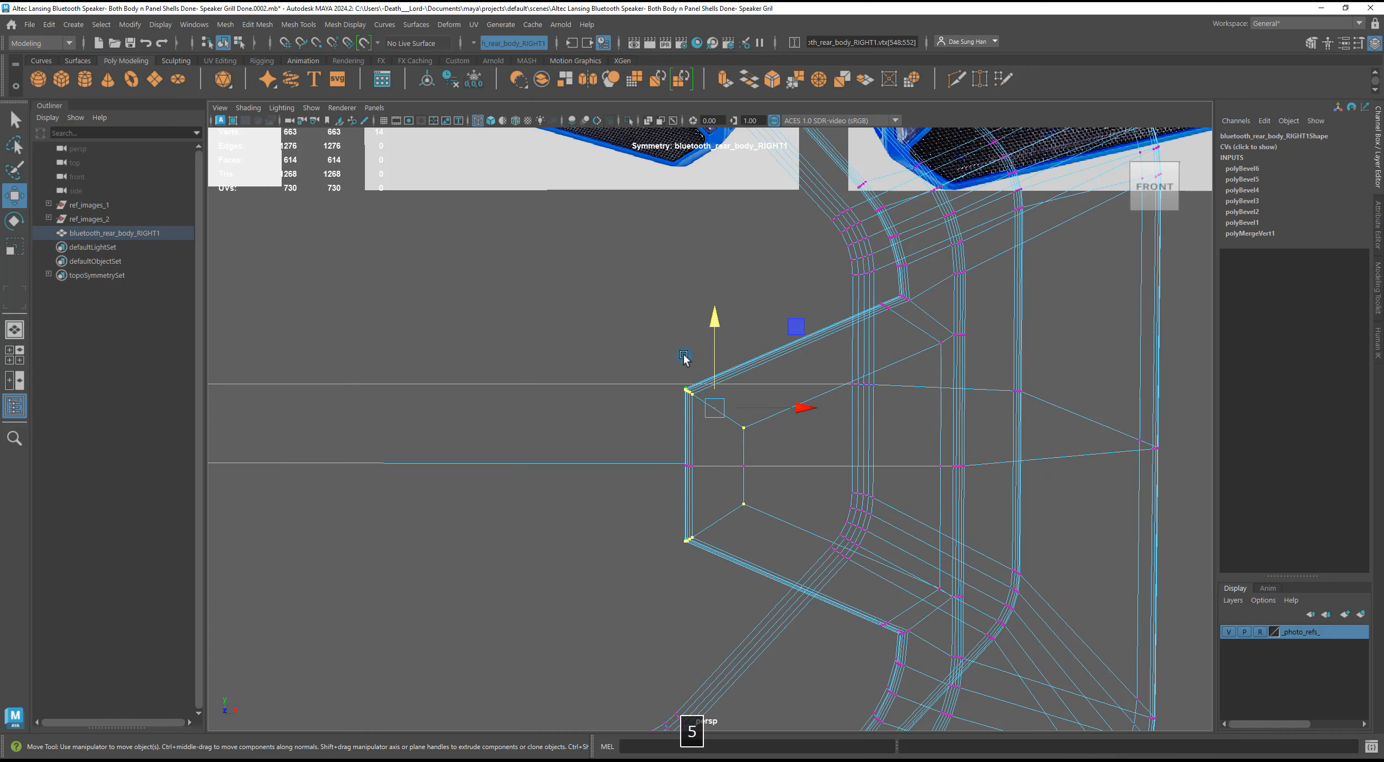
pyautogui.keyDown('alt'); pyautogui.moveTo(682, 293); pyautogui.dragTo(624, 233, button='middle'); pyautogui.keyUp('alt')
pyautogui.keyDown('alt'); pyautogui.moveTo(625, 232); pyautogui.dragTo(709, 289, button='right'); pyautogui.keyUp('alt')
pyautogui.keyDown('alt'); pyautogui.moveTo(659, 267); pyautogui.dragTo(675, 300, button='middle'); pyautogui.keyUp('alt')
pyautogui.moveTo(649, 271); pyautogui.dragTo(668, 314)
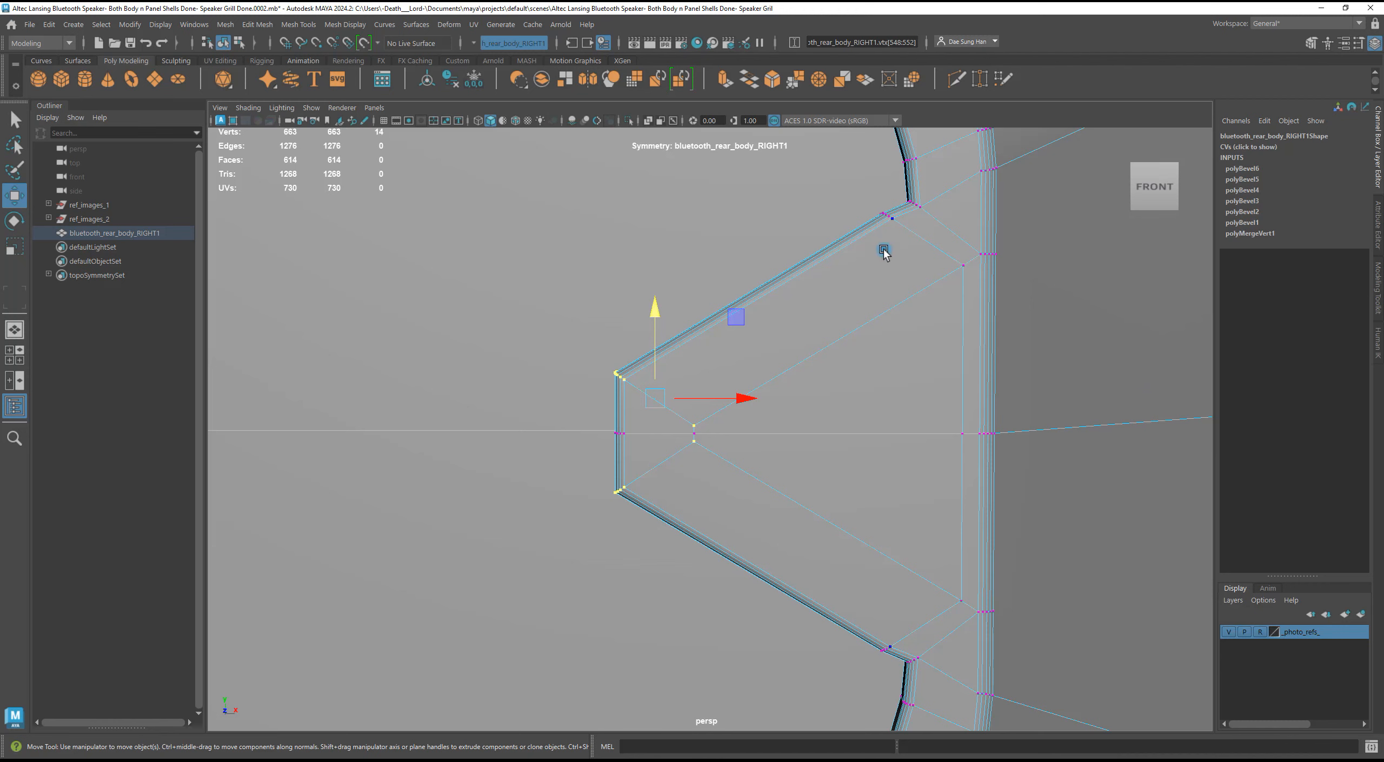
pyautogui.moveTo(656, 310)
pyautogui.mouseDown()
pyautogui.moveTo(655, 279)
pyautogui.moveTo(668, 309)
pyautogui.mouseUp()
# Compare the notch with the altec 3 quarter shot B photo in SyncSketch and move its inner corner vertices slightly closer to the centre line.
pyautogui.hotkey('alt', 'Tab')
pyautogui.press('space')
pyautogui.moveTo(909, 387); pyautogui.dragTo(917, 432)
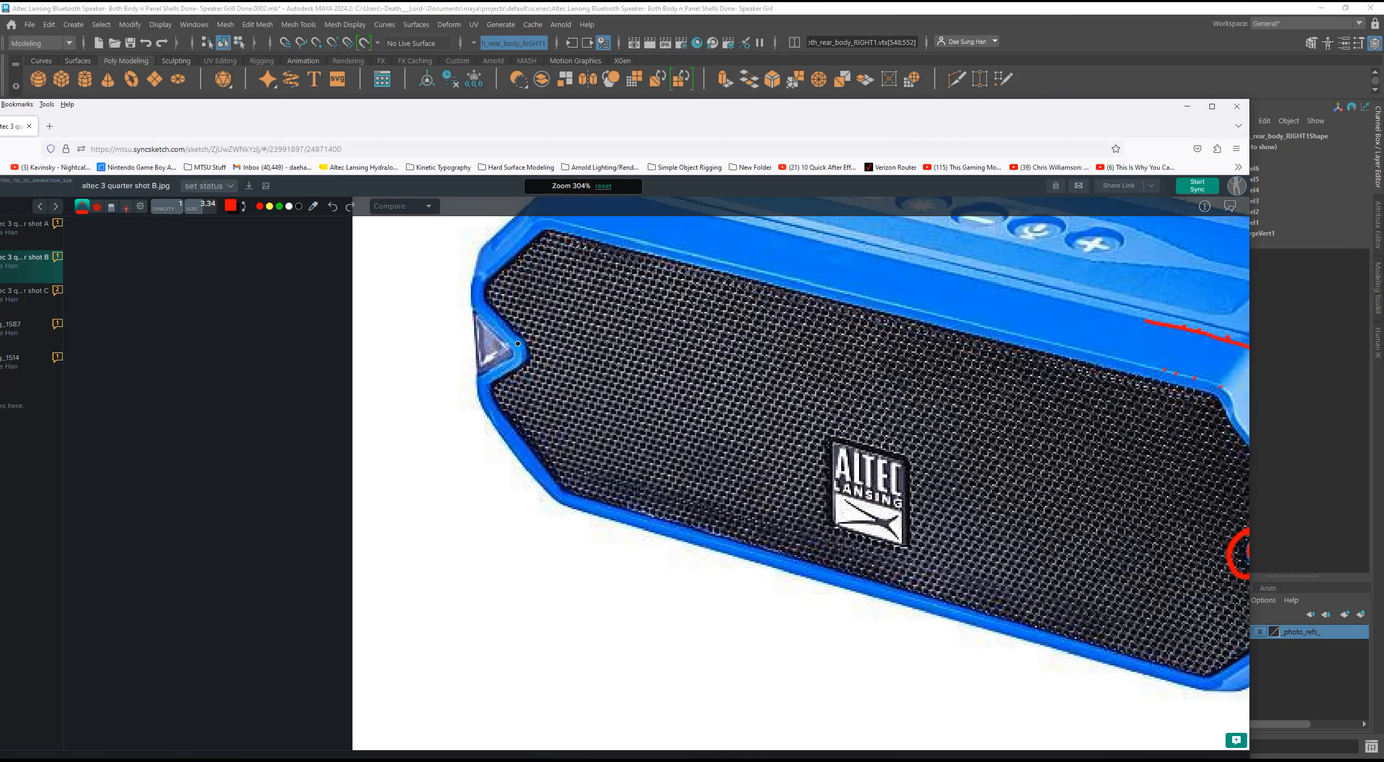
pyautogui.hotkey('alt', 'Tab')
pyautogui.keyDown('alt'); pyautogui.moveTo(458, 349); pyautogui.dragTo(768, 446, button='right'); pyautogui.keyUp('alt')
pyautogui.moveTo(616, 301); pyautogui.dragTo(609, 311)
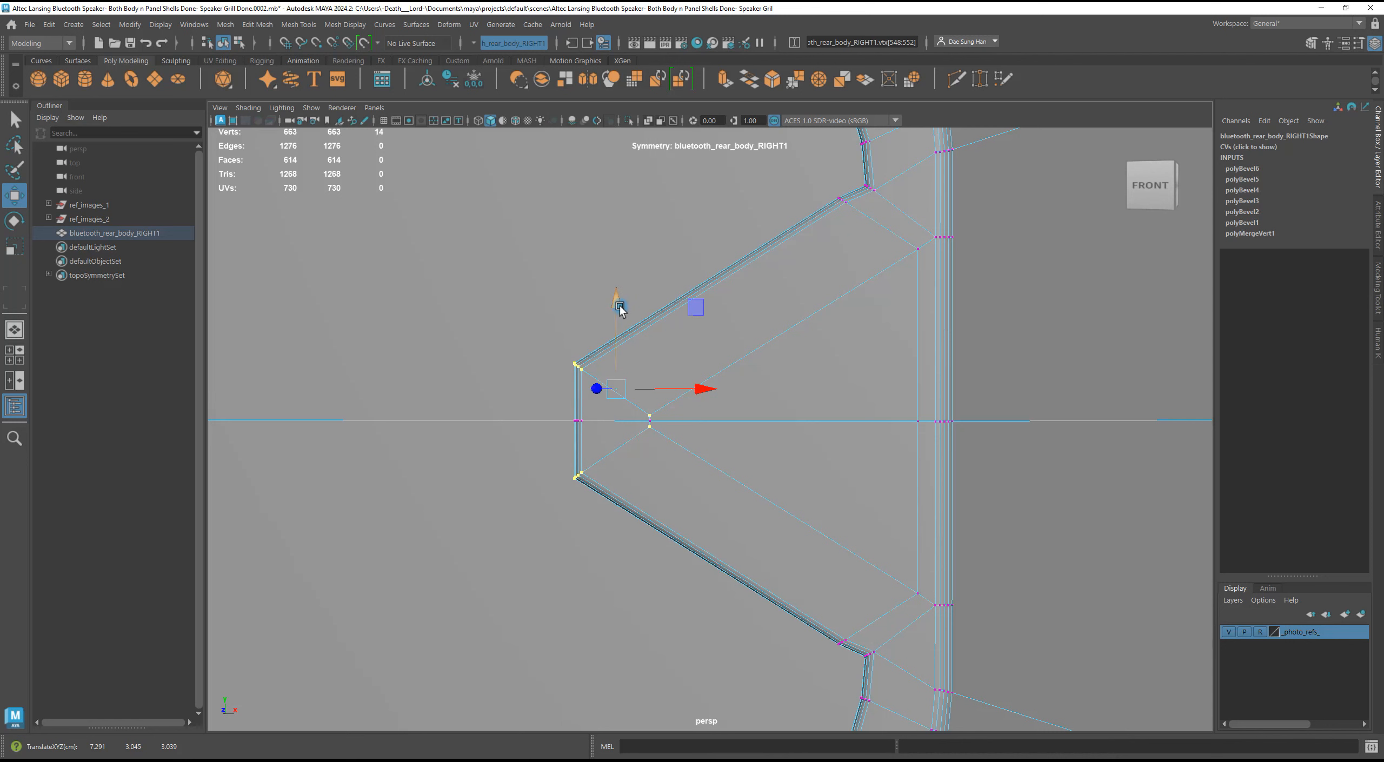
pyautogui.keyDown('alt'); pyautogui.moveTo(618, 309); pyautogui.dragTo(833, 492, button='right'); pyautogui.keyUp('alt')
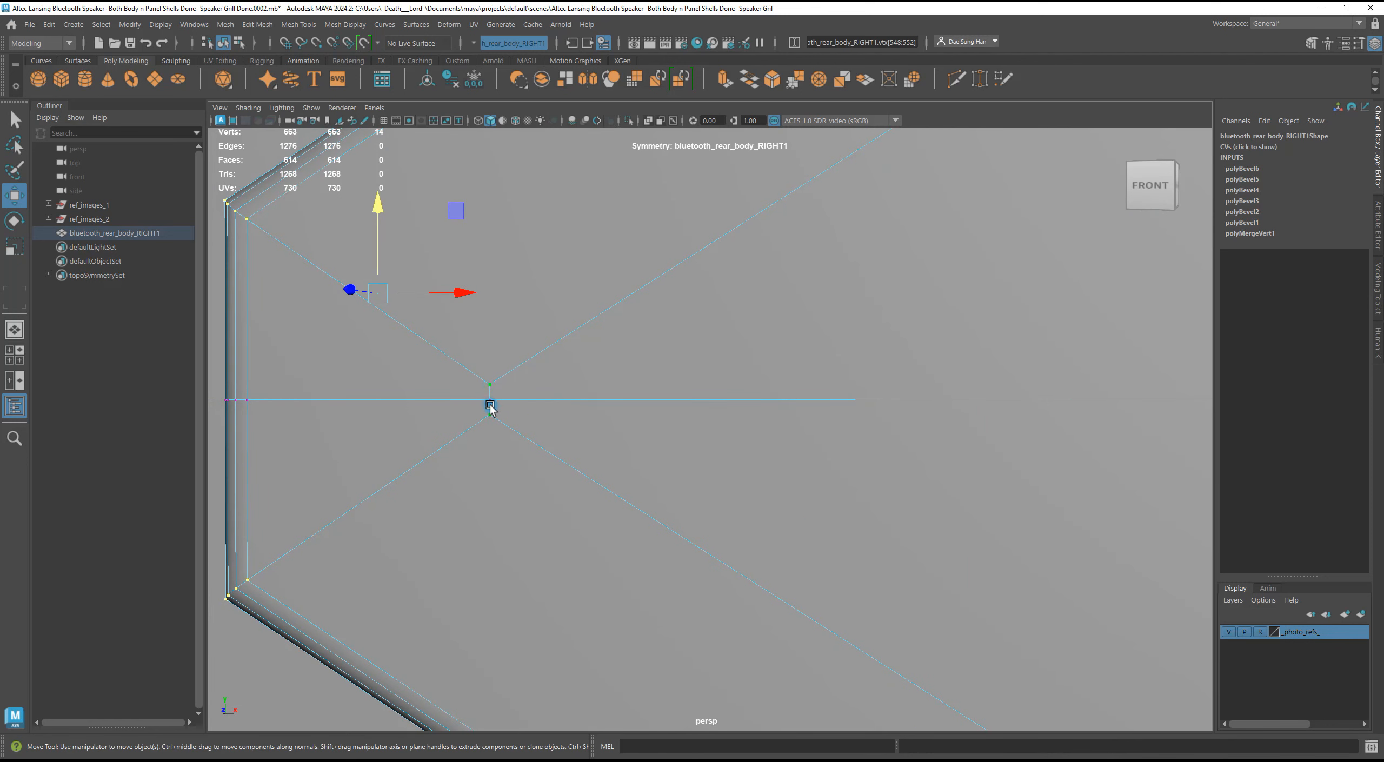
pyautogui.keyDown('alt'); pyautogui.moveTo(489, 407); pyautogui.dragTo(698, 361, button='middle'); pyautogui.keyUp('alt')
pyautogui.moveTo(674, 249); pyautogui.dragTo(650, 296)
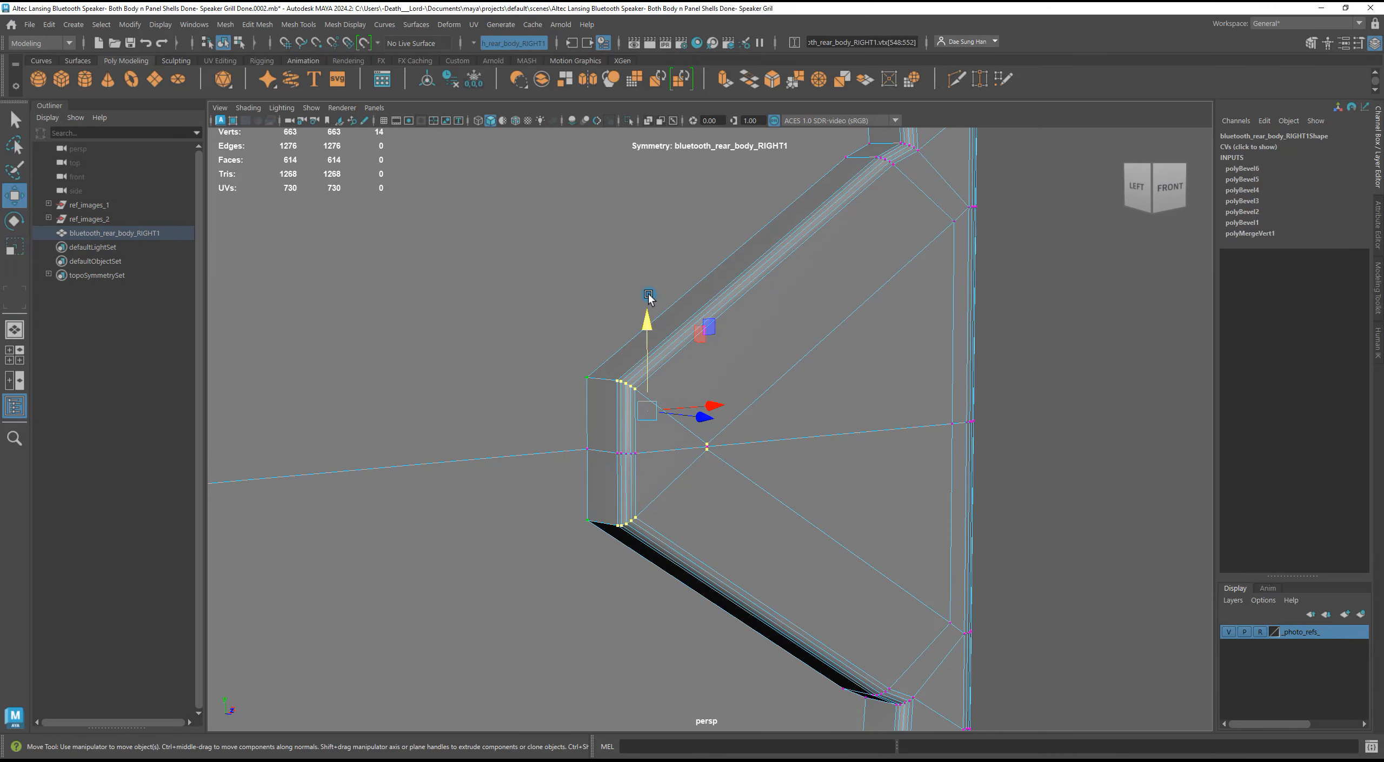